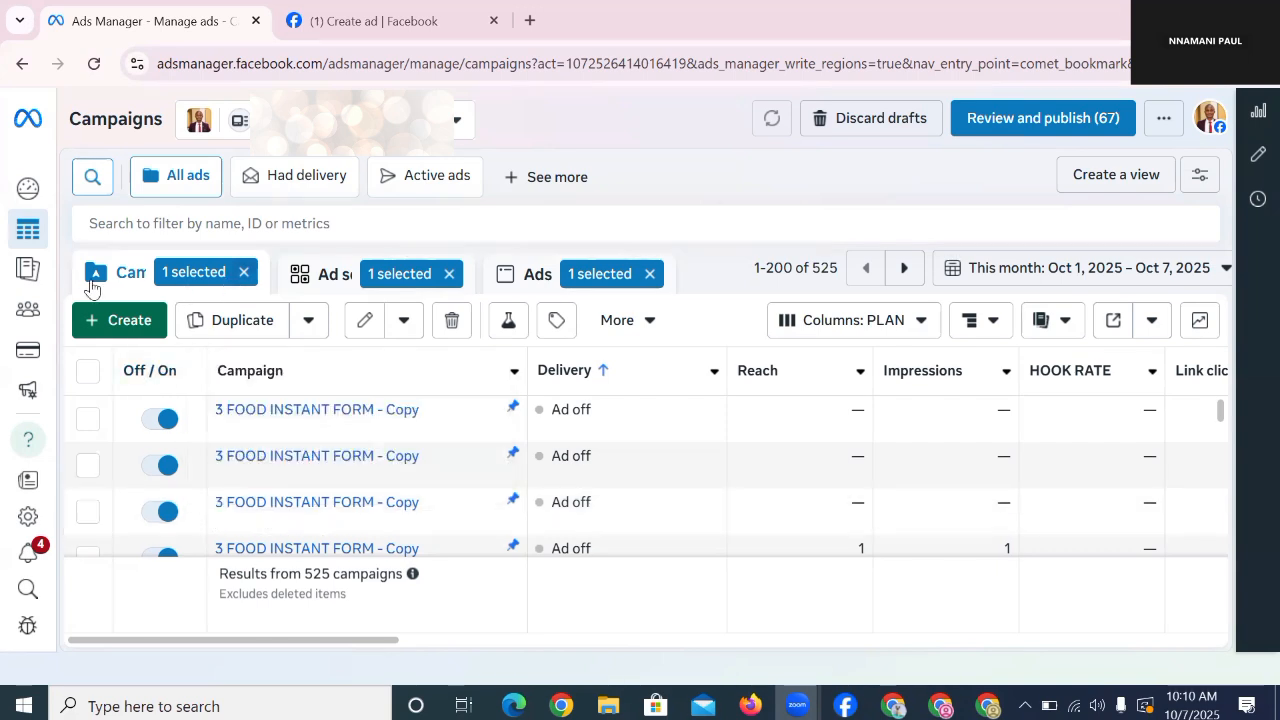
Step: Remove the campaign, ad set and ad '1 selected' filters so all 525 campaigns show
left_click(240, 276)
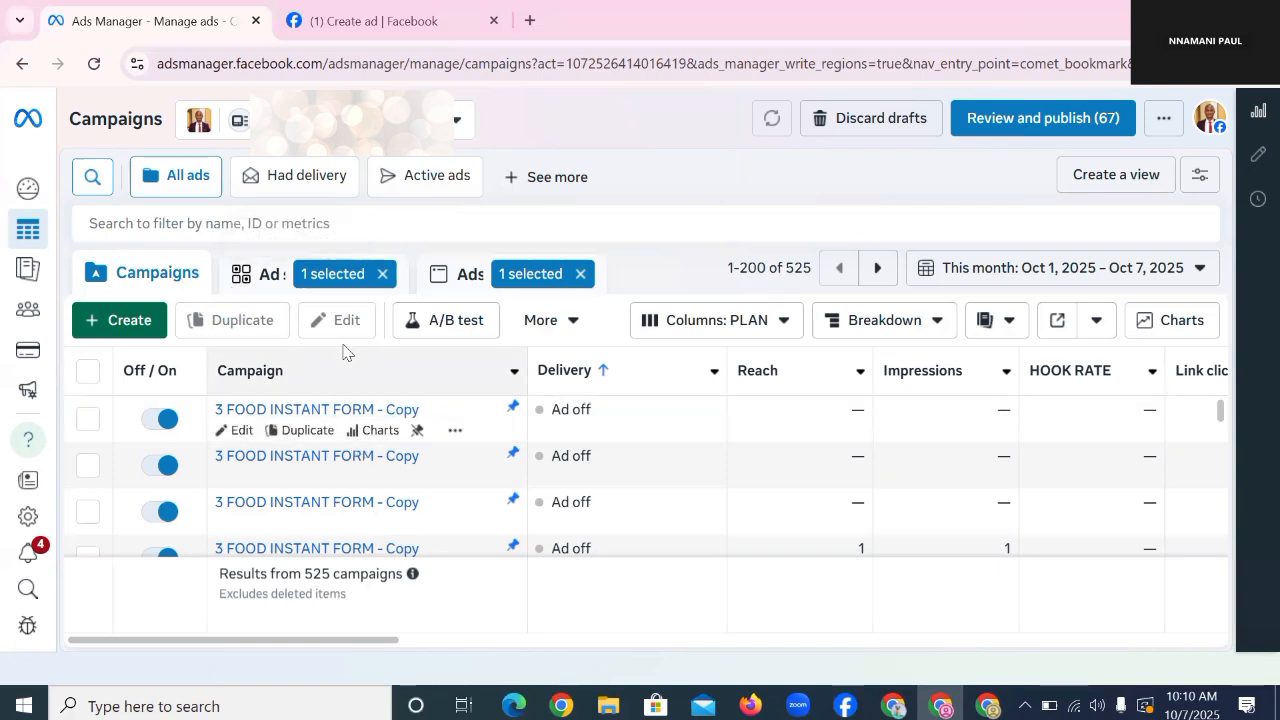
left_click(382, 273)
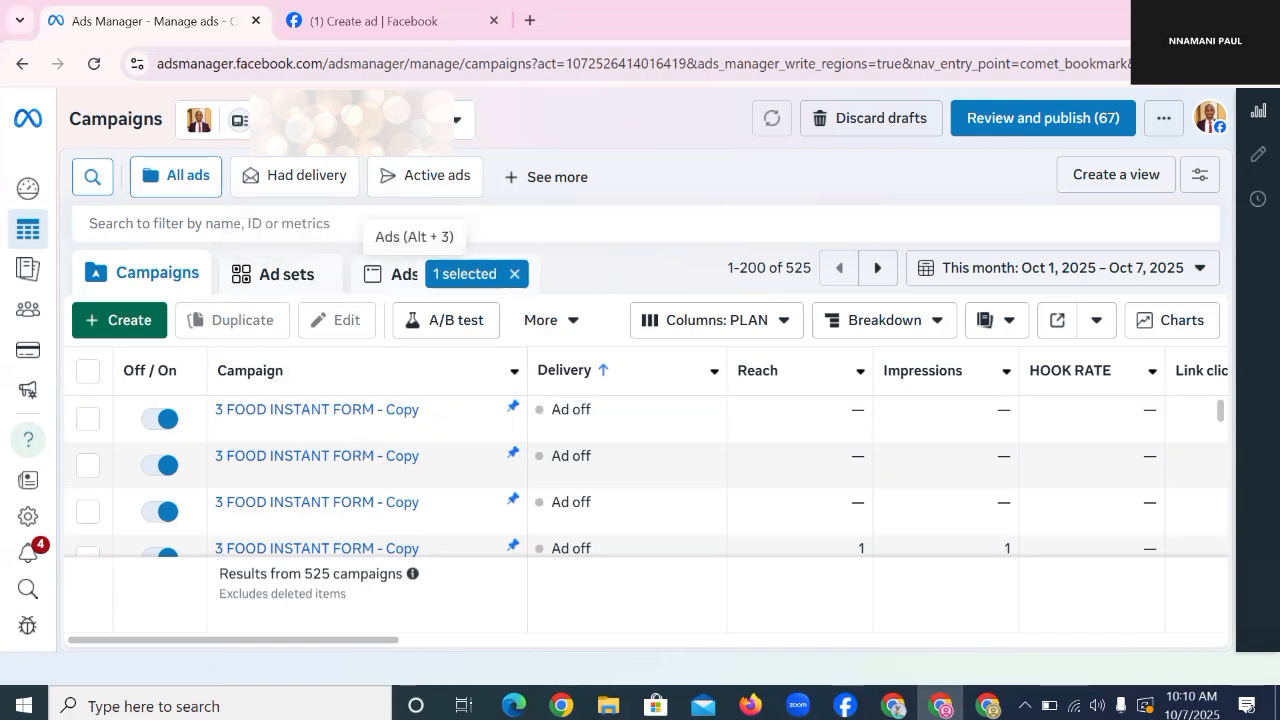
left_click(514, 274)
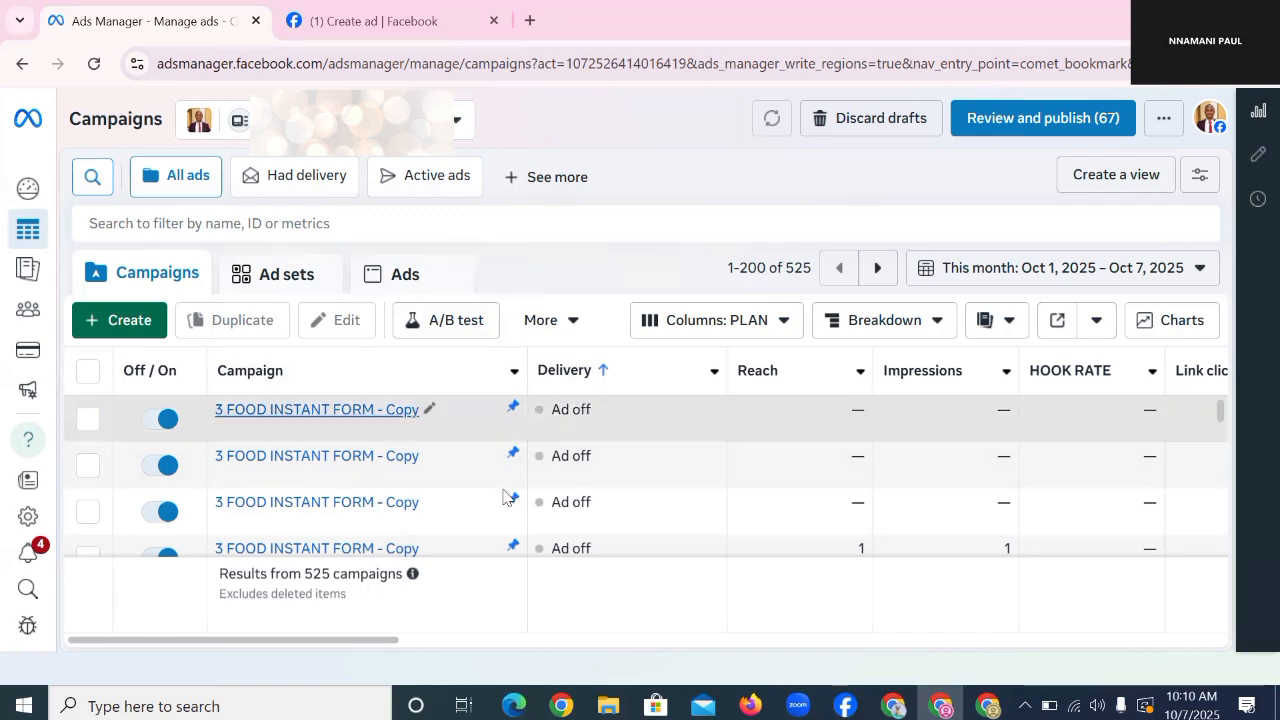
mouse_move(40, 432)
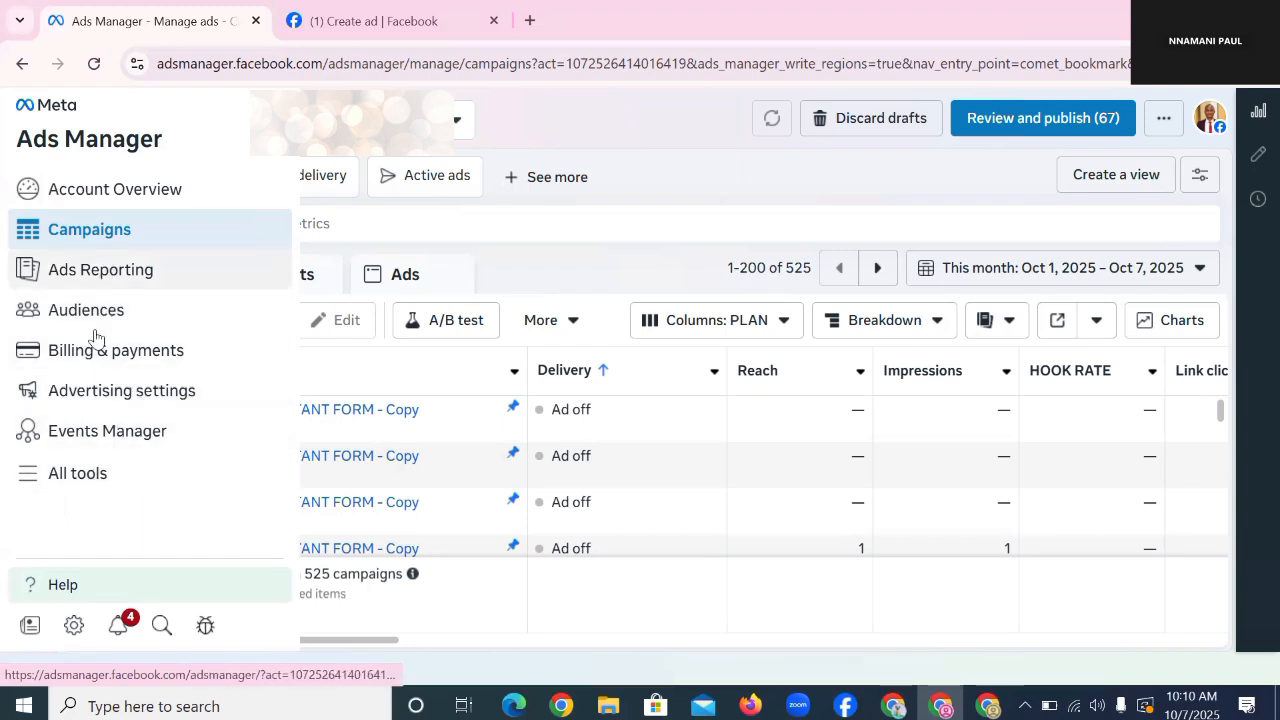
Step: Go to the Audiences page from the All tools menu
left_click(64, 478)
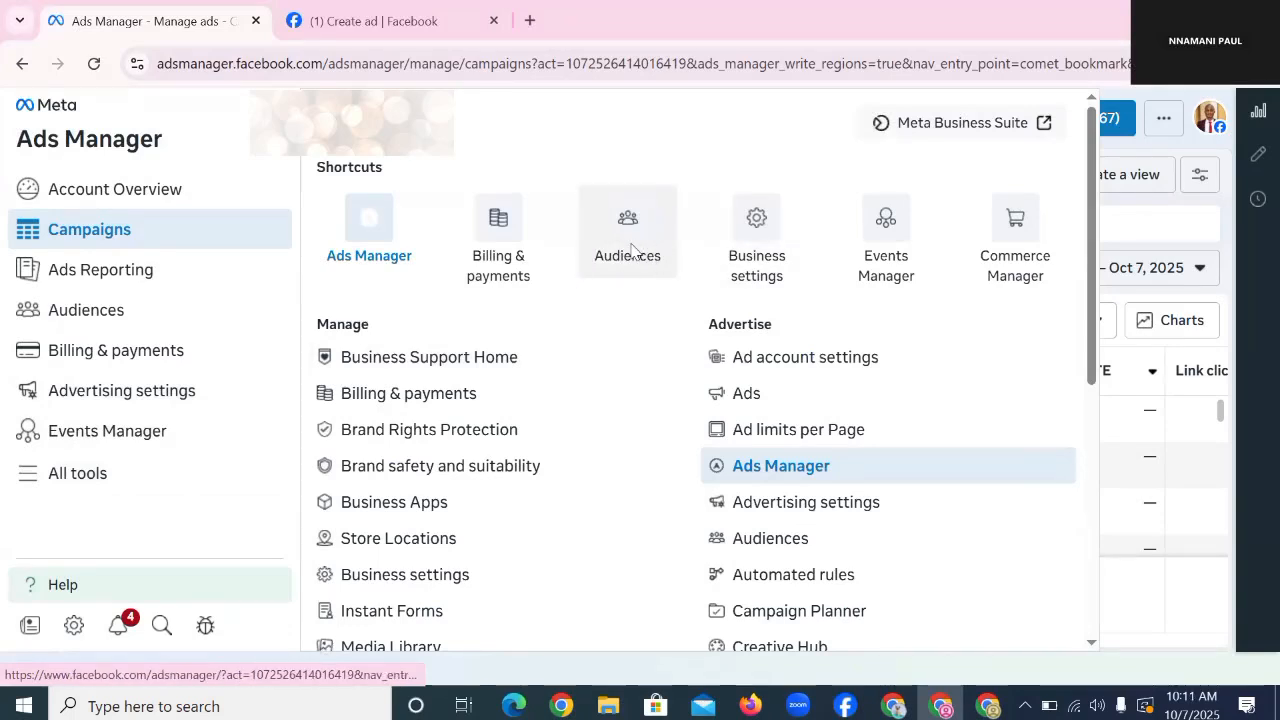
left_click(630, 250)
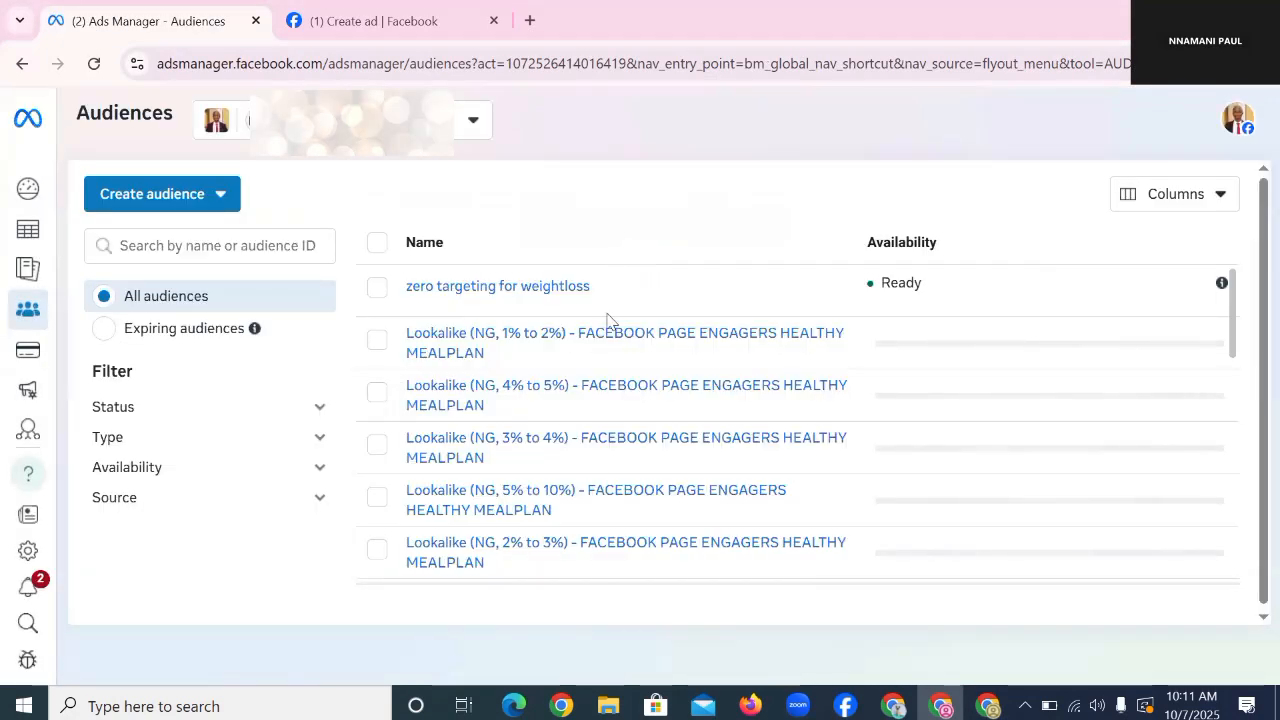
mouse_move(594, 356)
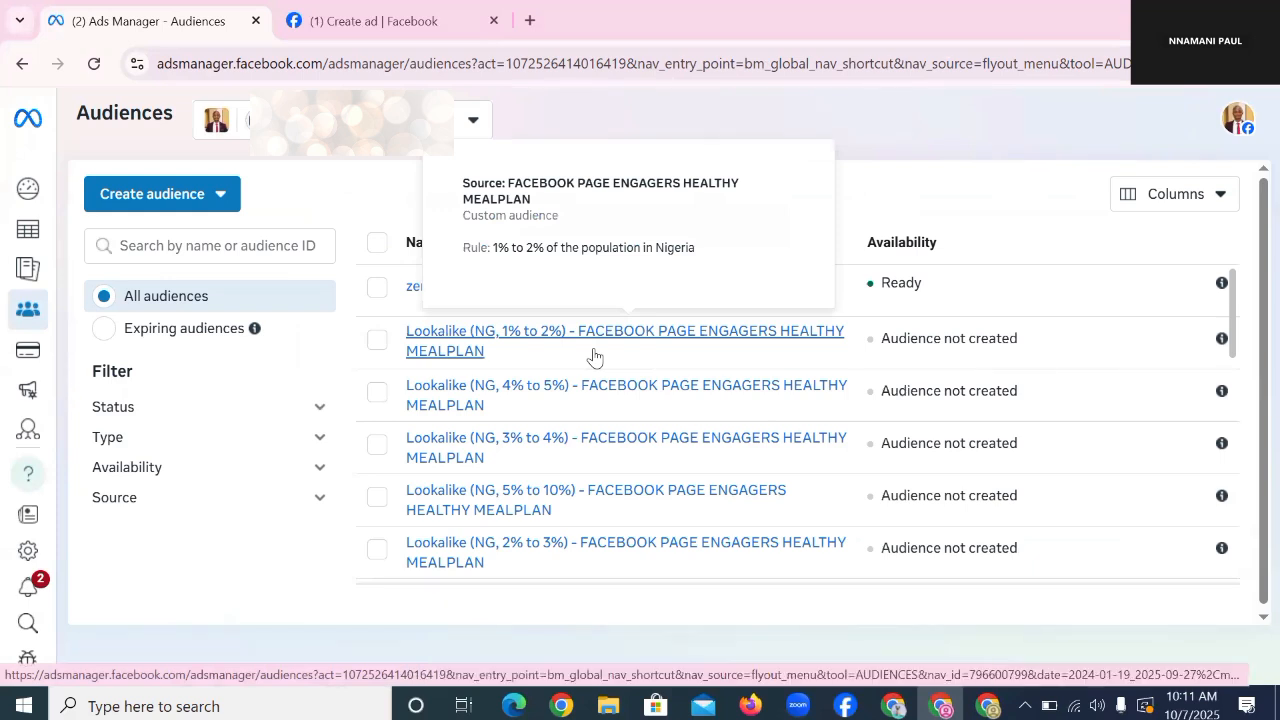
Step: Start a new custom audience with Facebook Page as its source
left_click(170, 207)
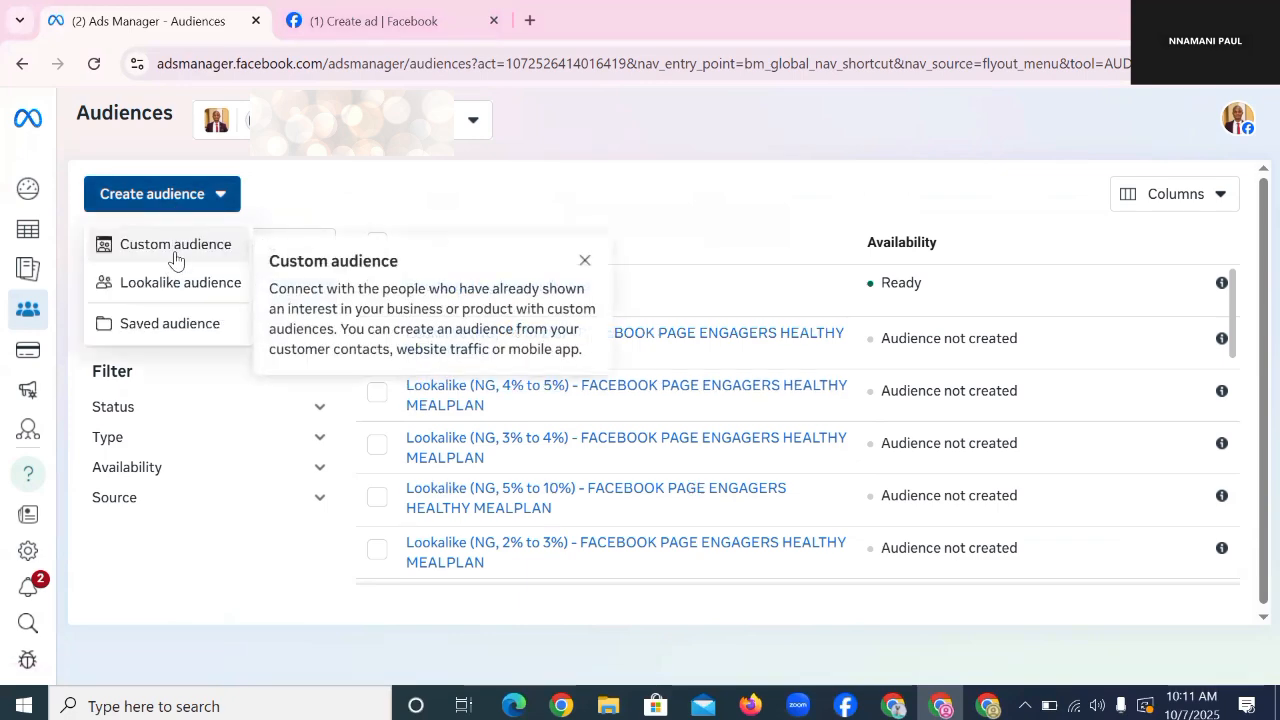
left_click(173, 252)
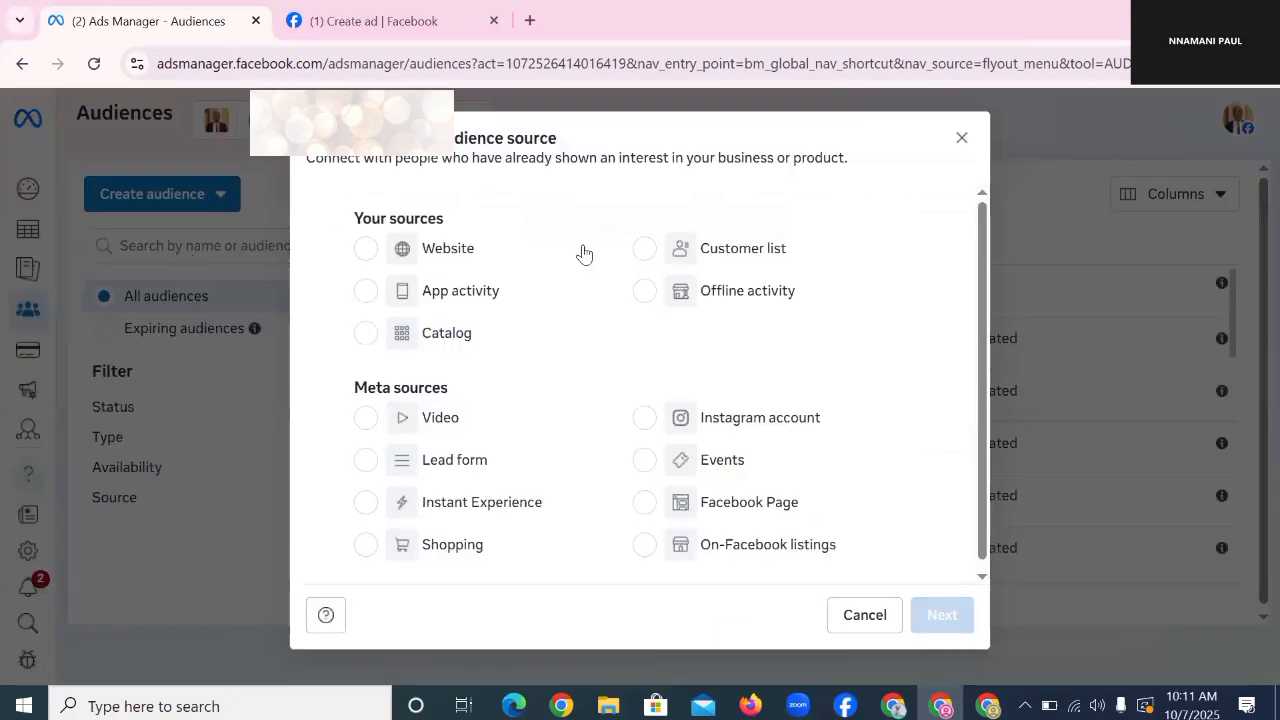
left_click(725, 508)
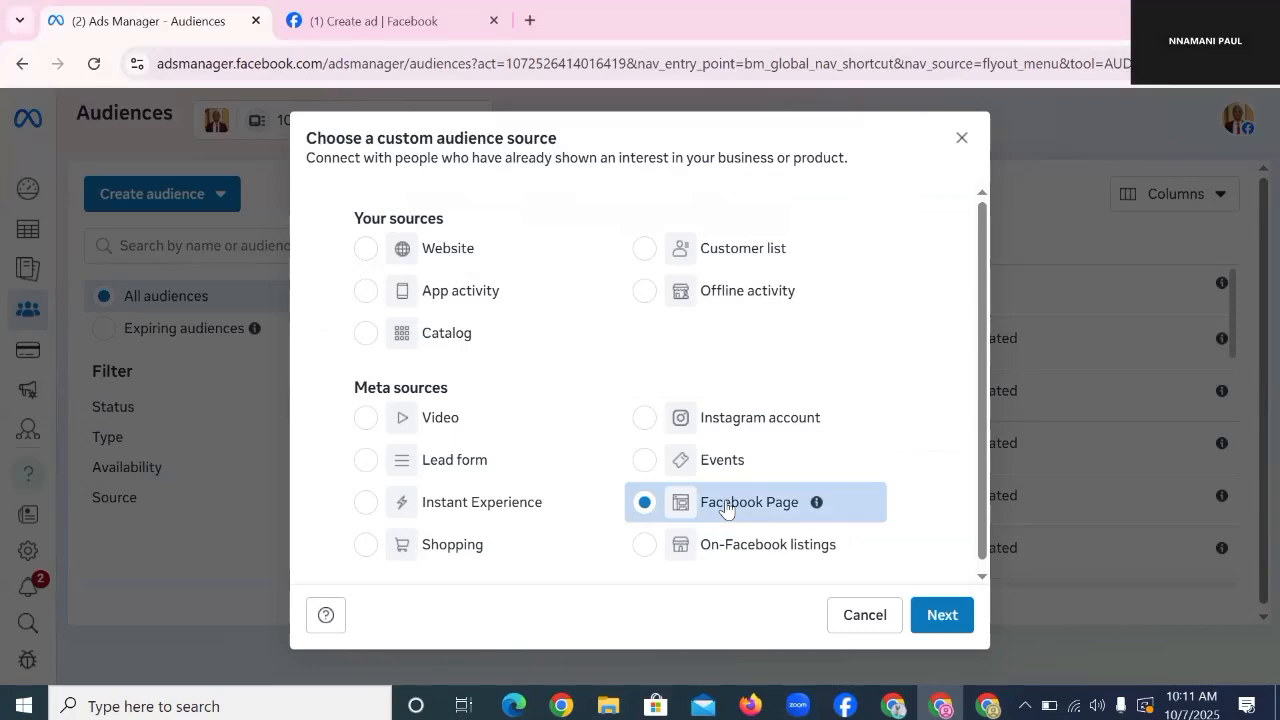
left_click(942, 615)
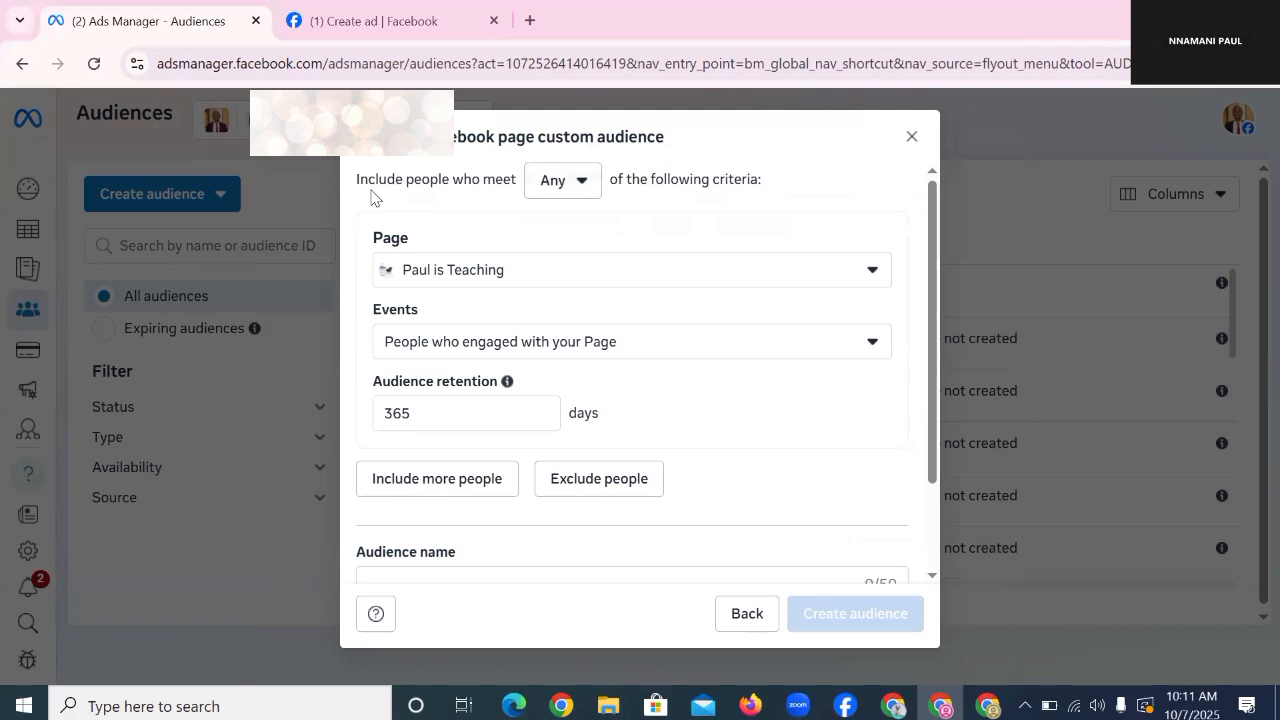
Step: Keep the audience matching Any of the criteria and bring up the Facebook Page list
left_click_drag(368, 190, 521, 184)
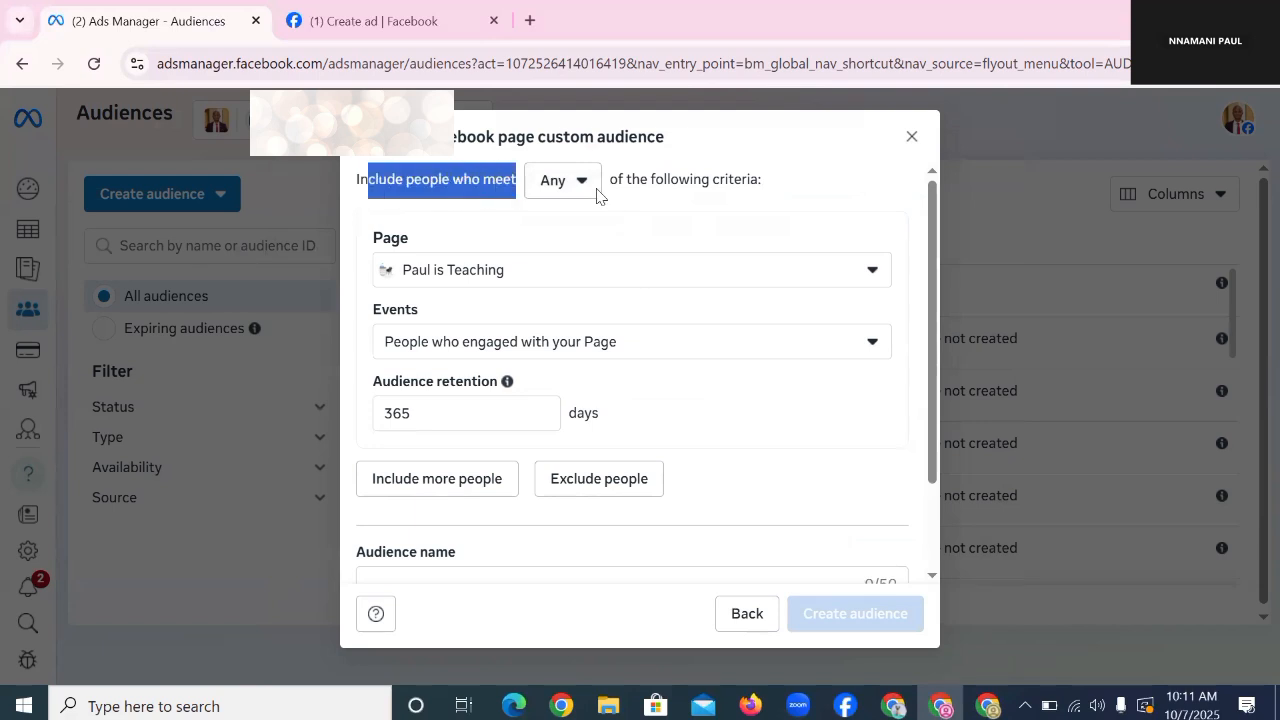
left_click(560, 180)
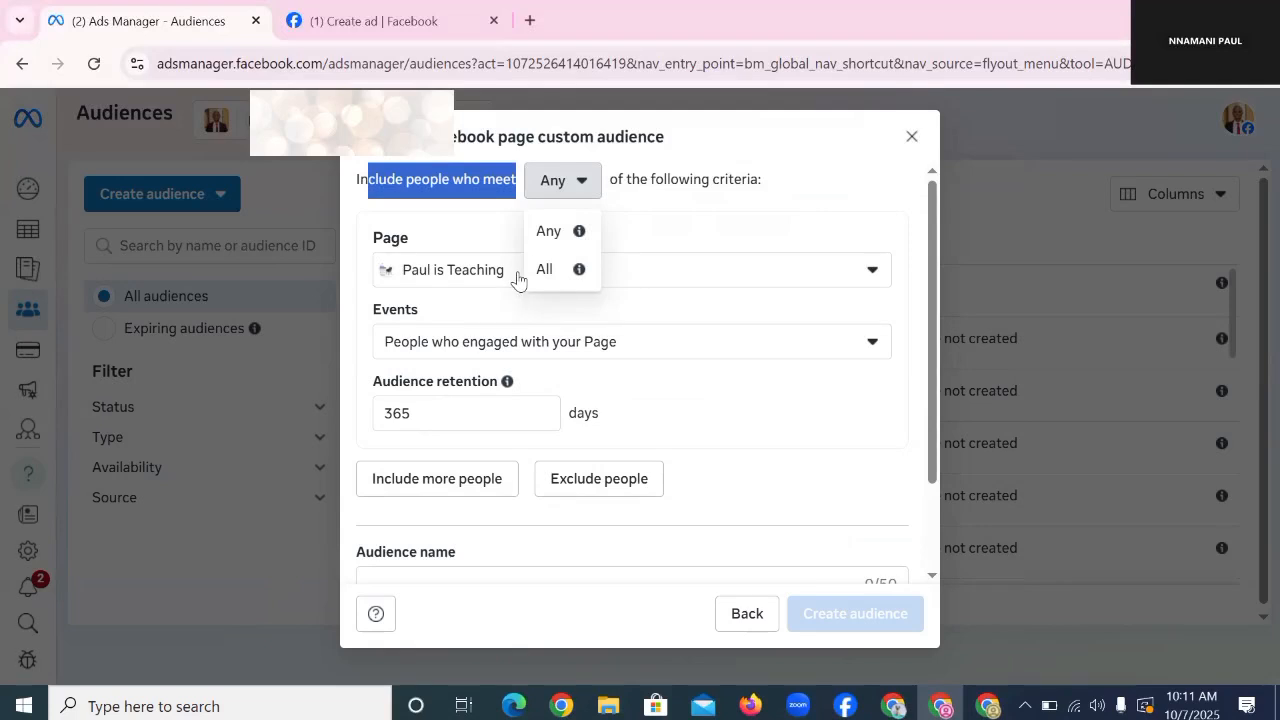
left_click(553, 245)
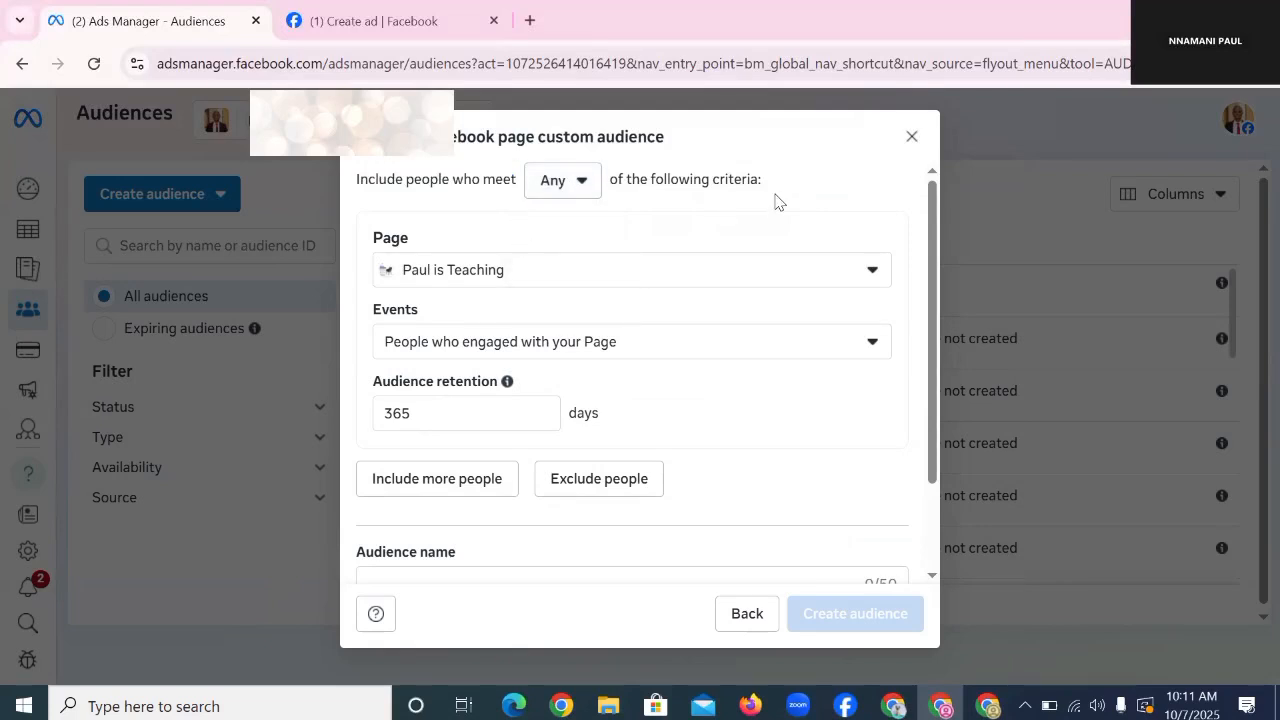
left_click(398, 270)
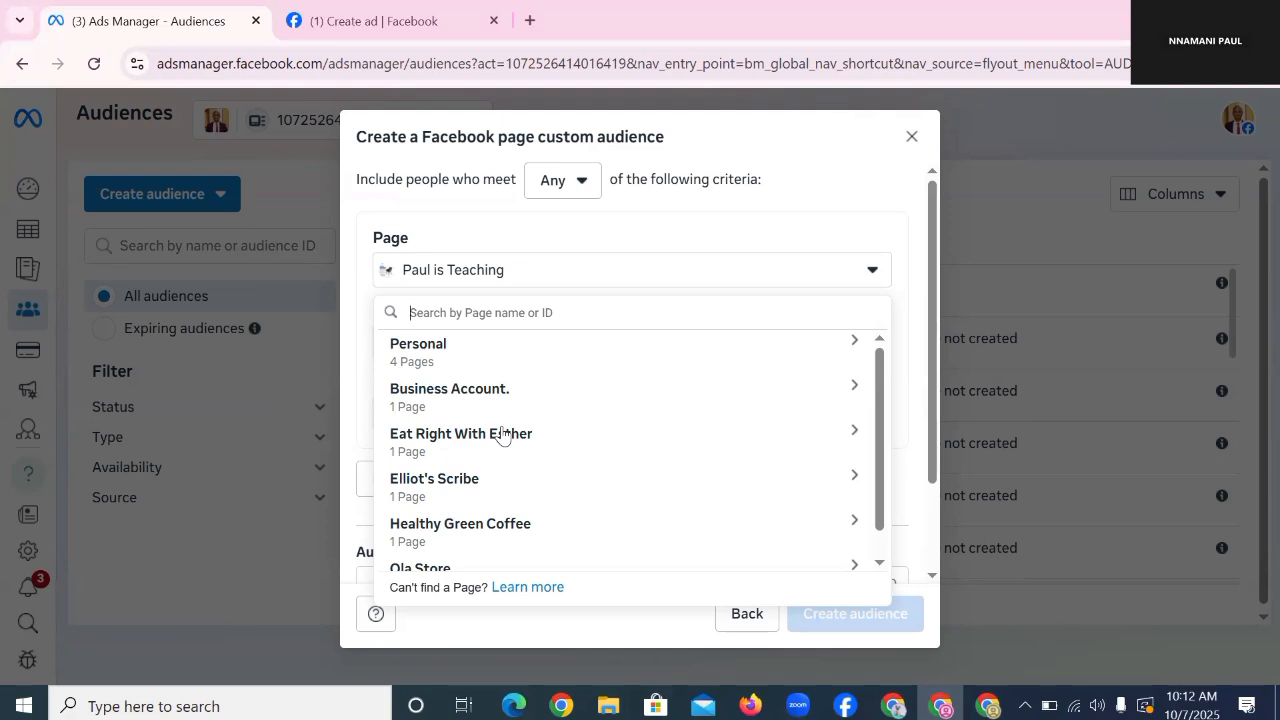
Step: Choose Fitness Masterclass from the Business Account pages as the audience's source Page
left_click(486, 352)
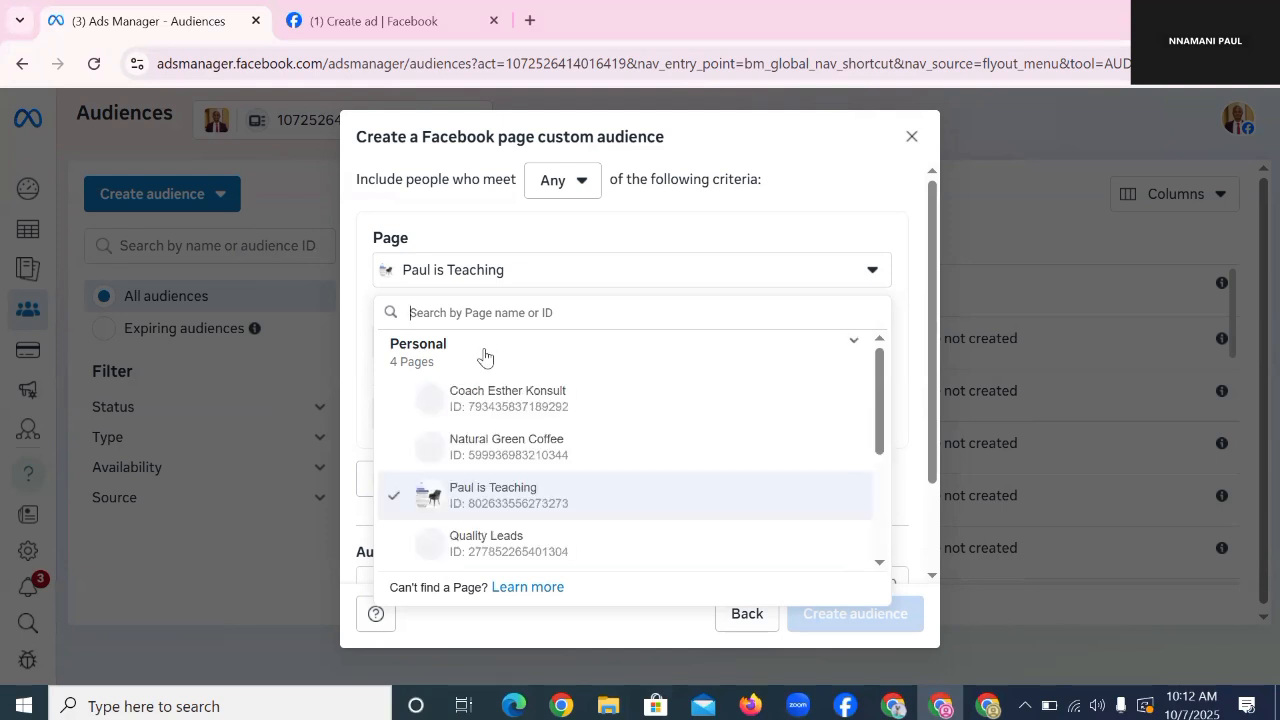
scroll(563, 502, "down", 1)
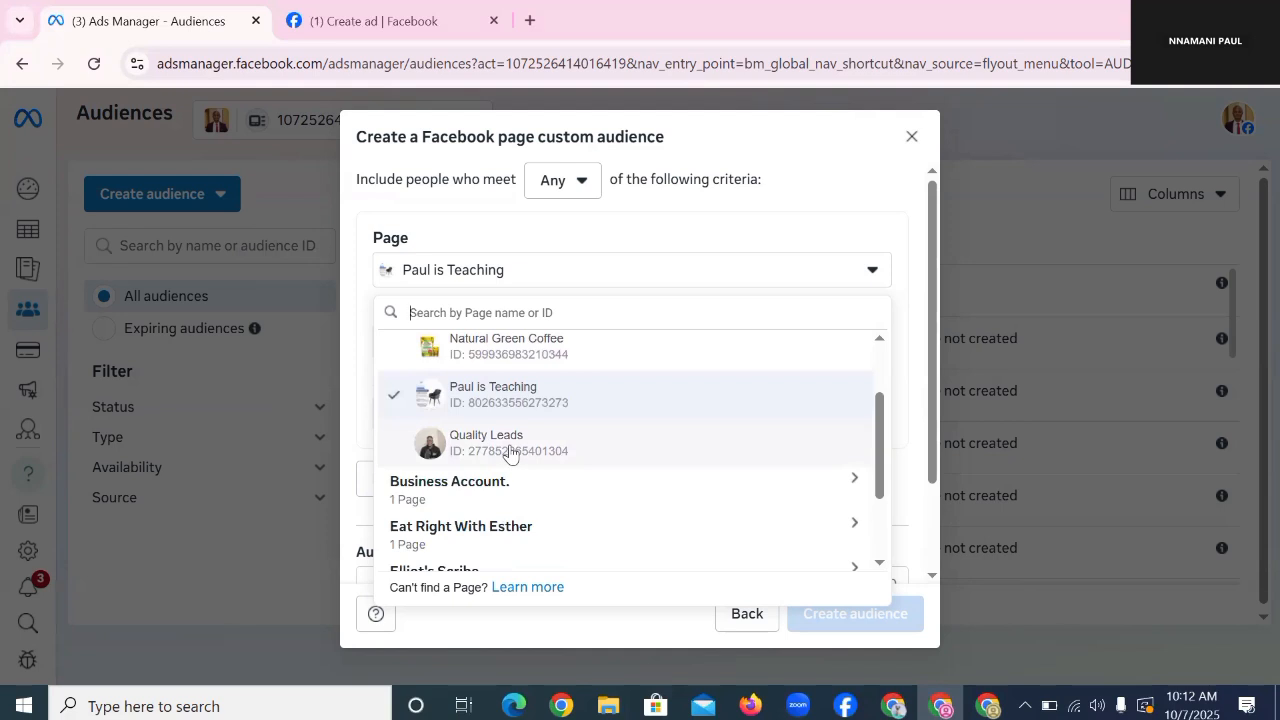
scroll(571, 463, "down", 1)
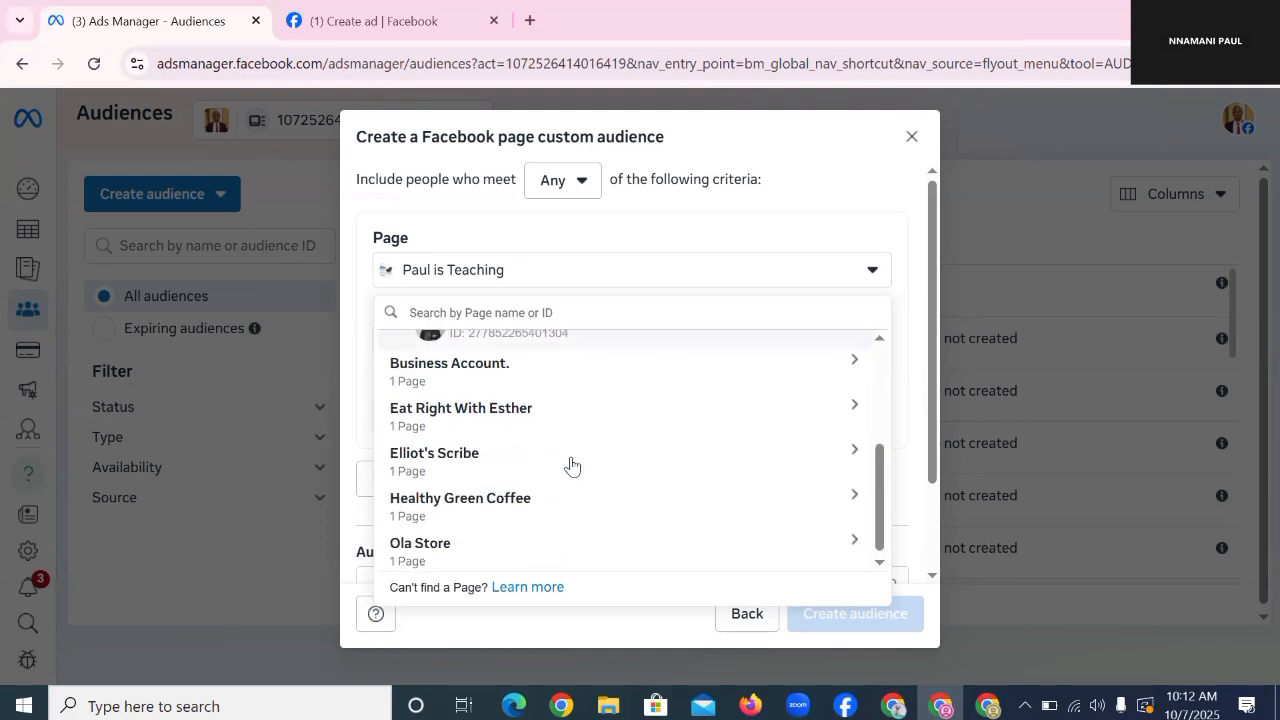
left_click(517, 375)
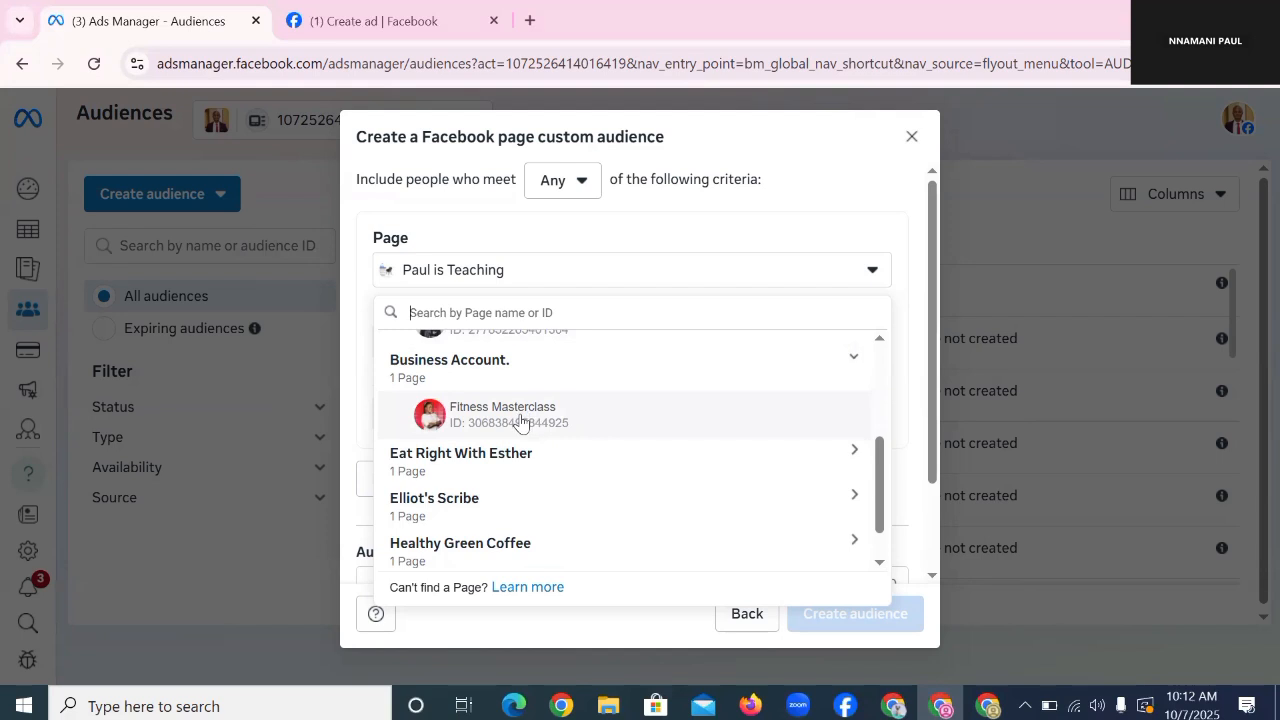
left_click(487, 418)
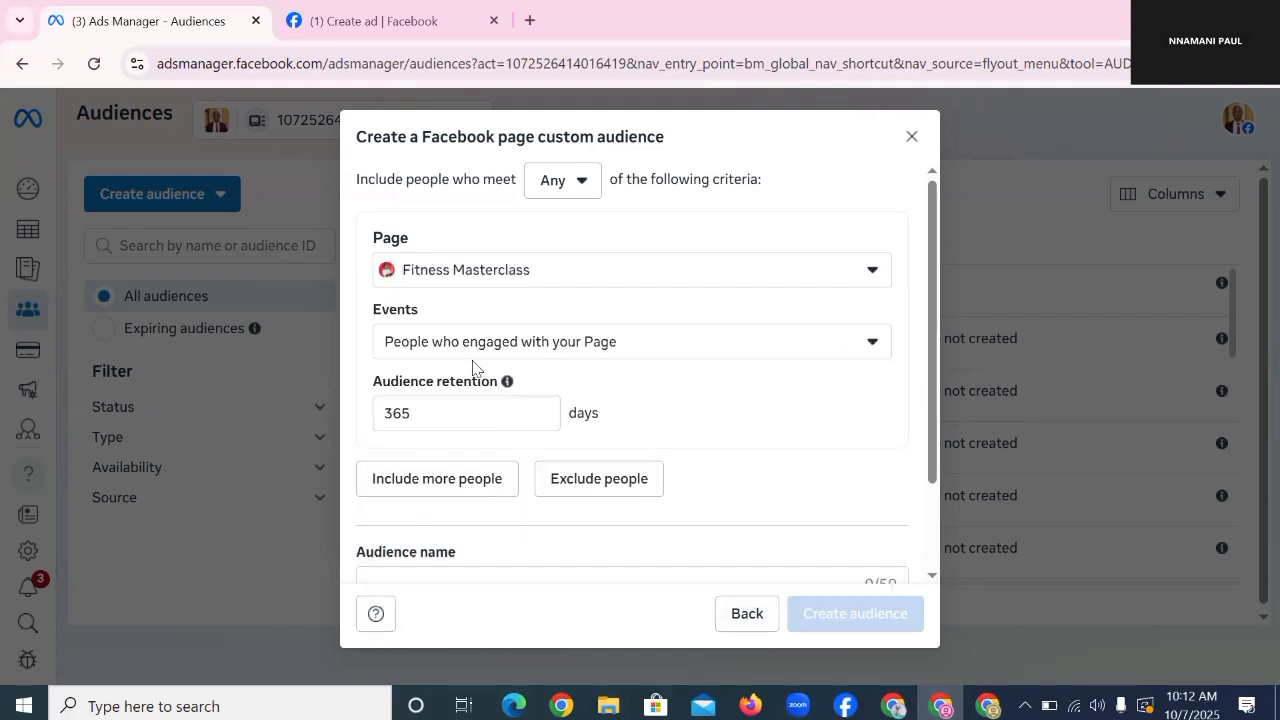
left_click_drag(374, 304, 429, 309)
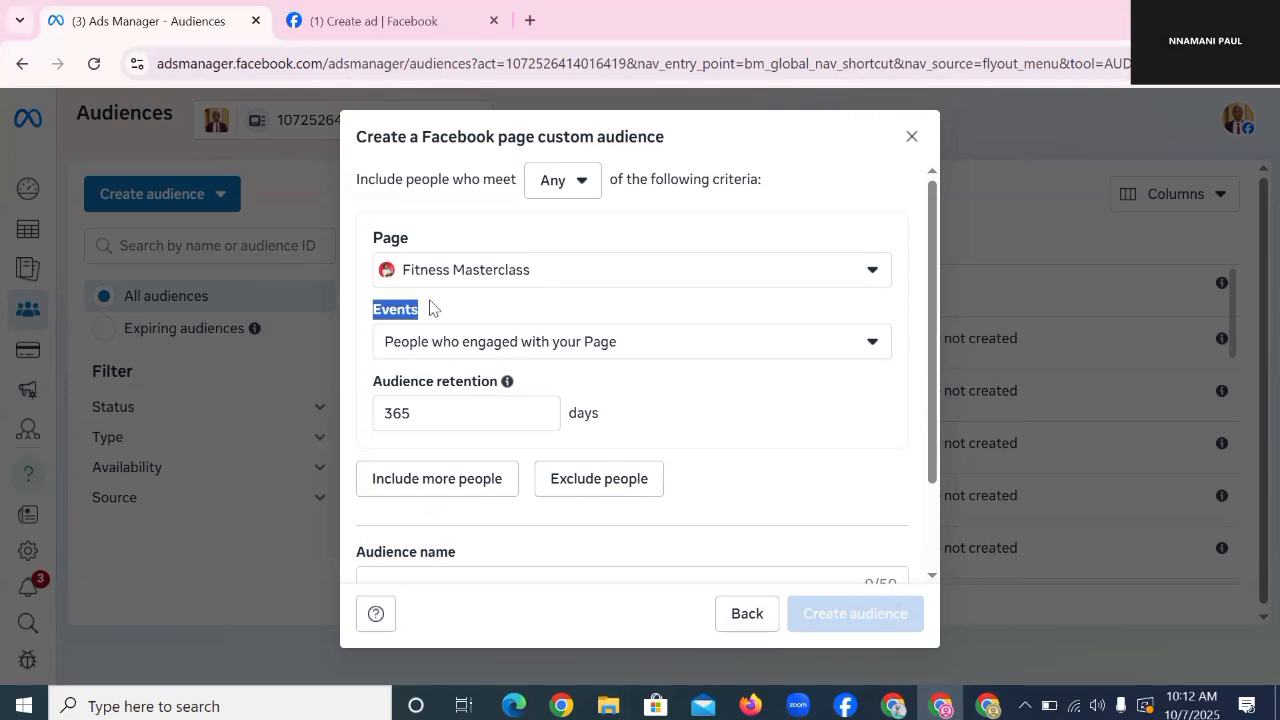
left_click(503, 345)
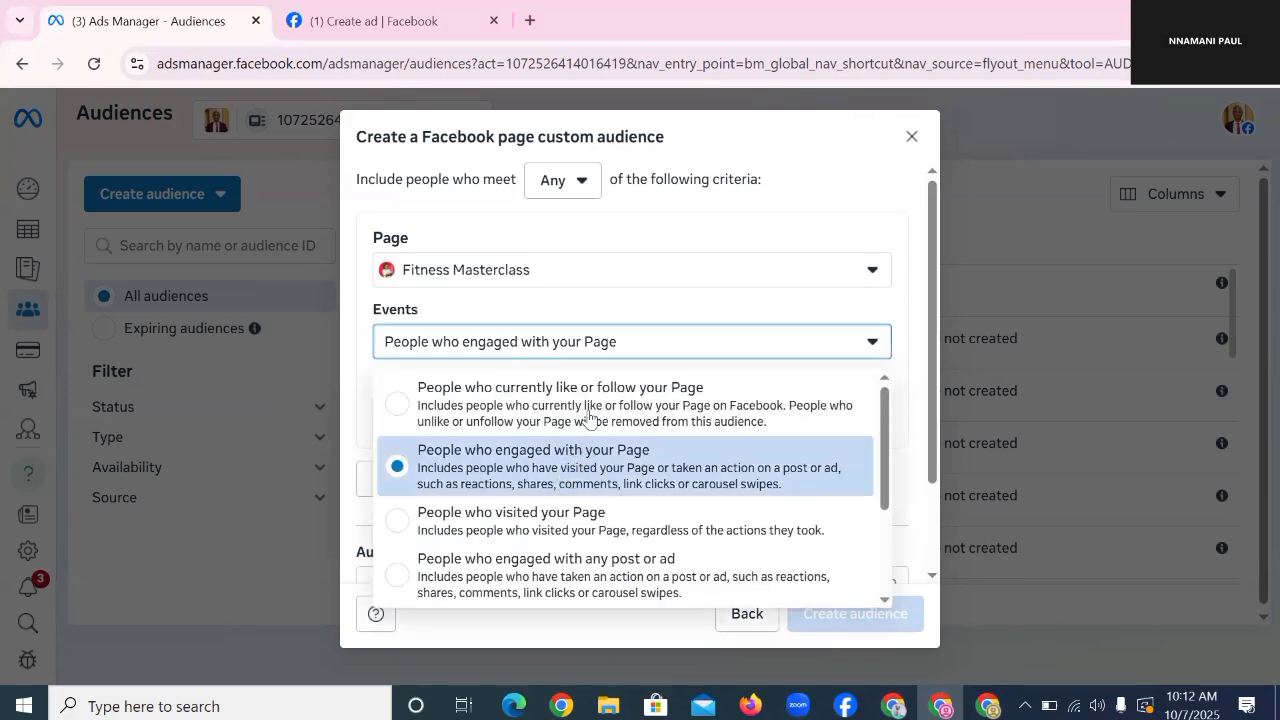
scroll(590, 440, "down", 2)
scroll(590, 443, "down", 1)
scroll(592, 462, "up", 3)
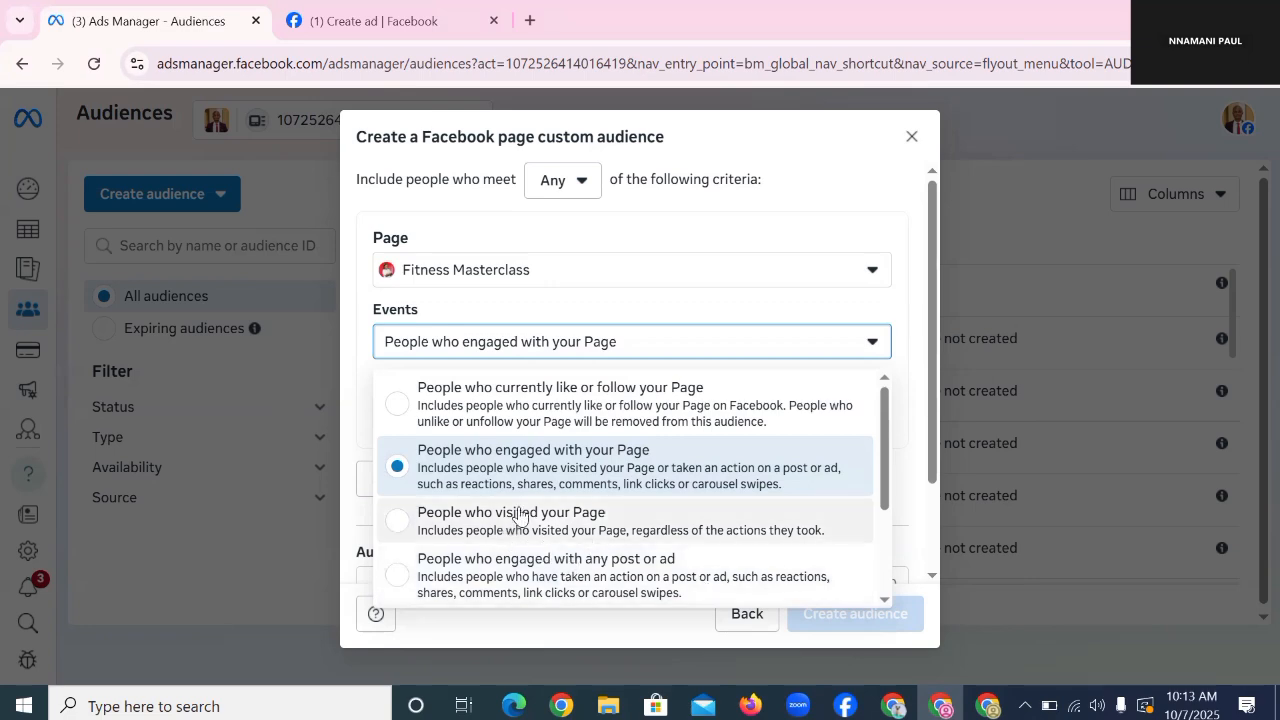
scroll(518, 517, "down", 3)
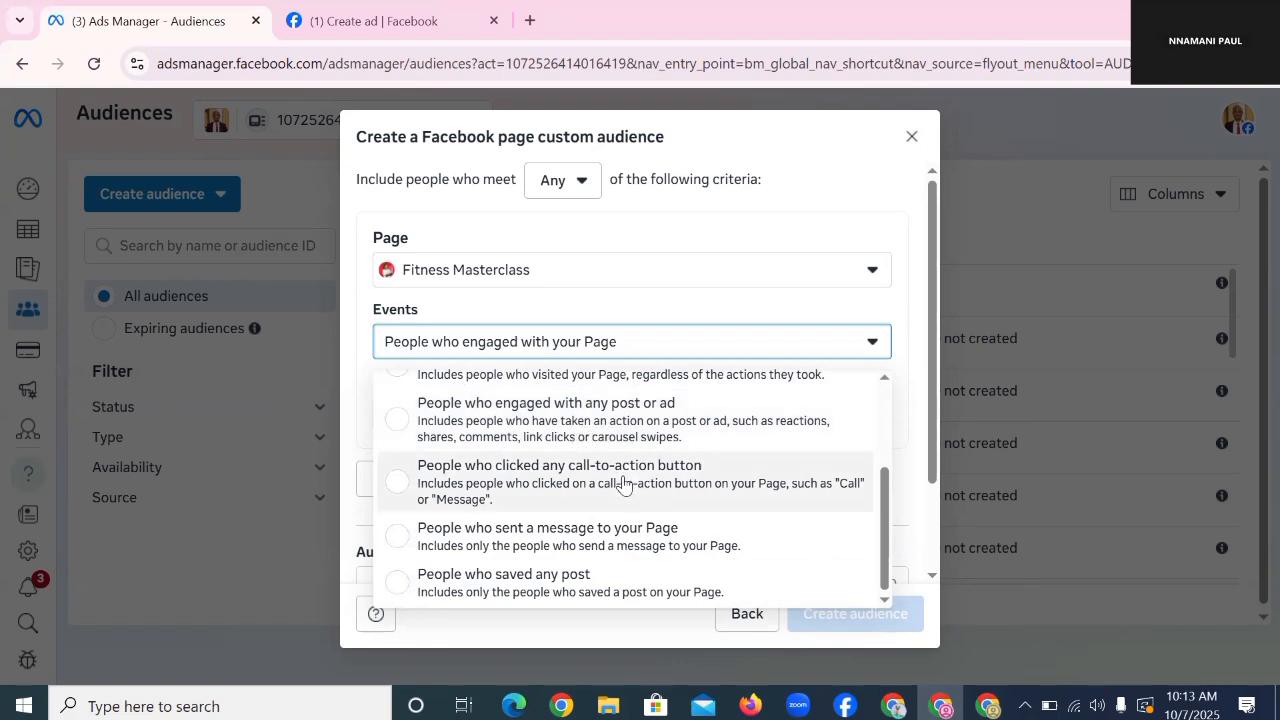
scroll(728, 512, "up", 2)
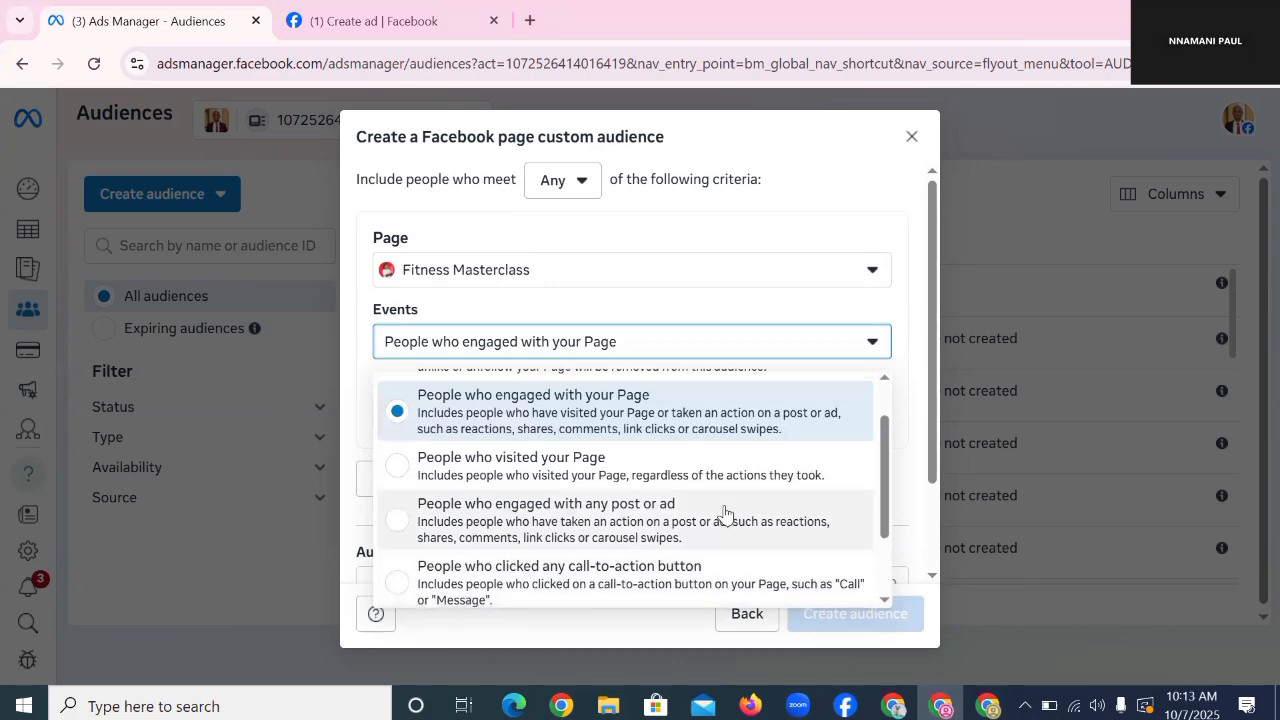
scroll(726, 510, "down", 1)
scroll(724, 506, "up", 2)
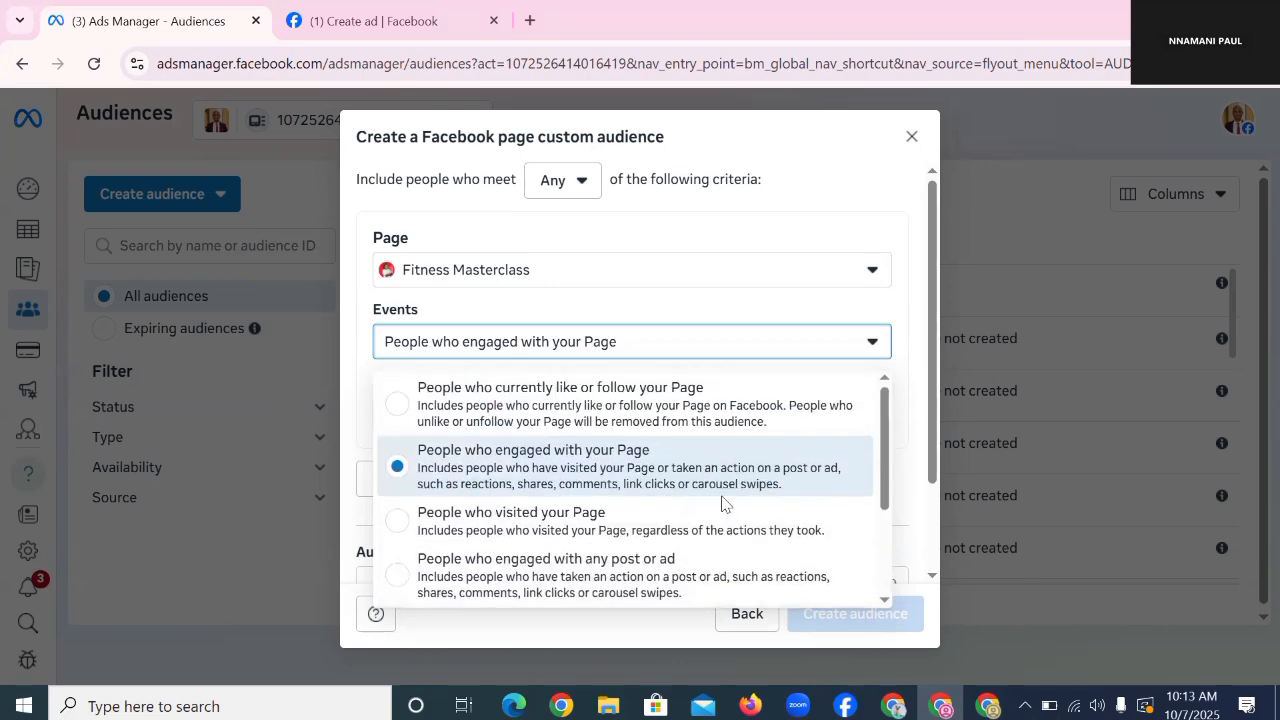
Step: Keep page engagers as the event and re-enter 365 days as the audience retention
left_click(618, 483)
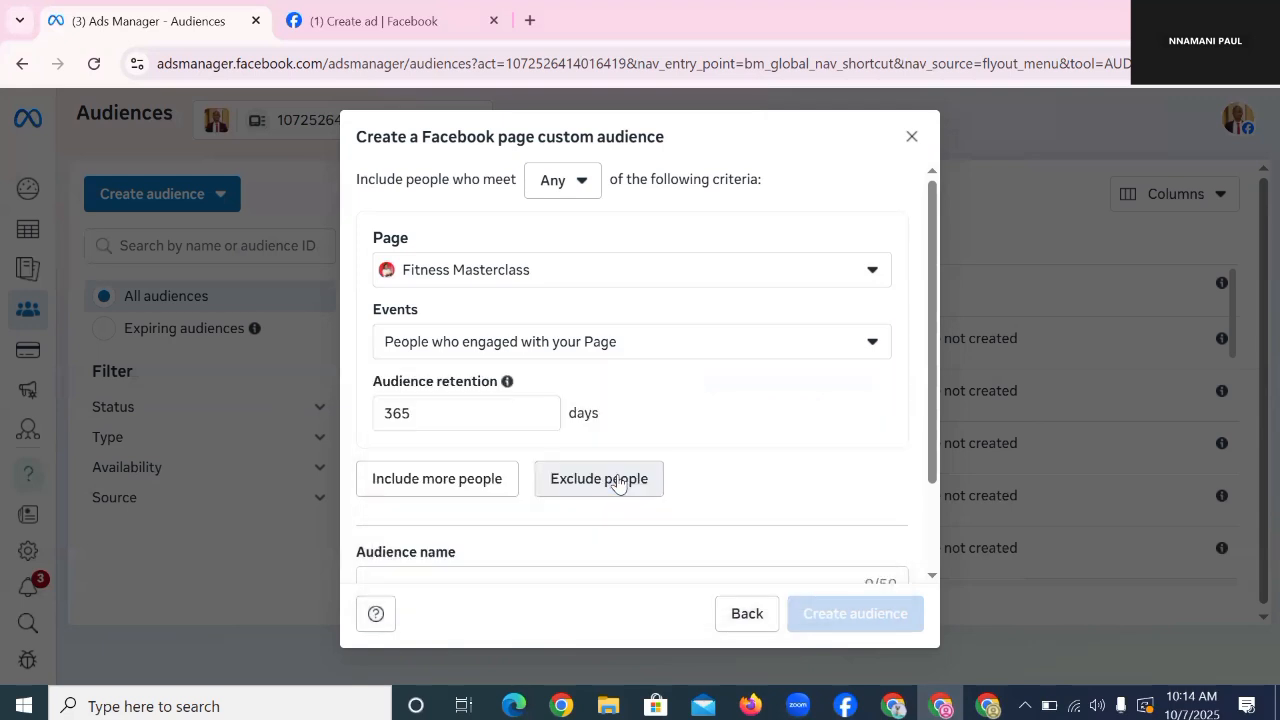
double_click(421, 413)
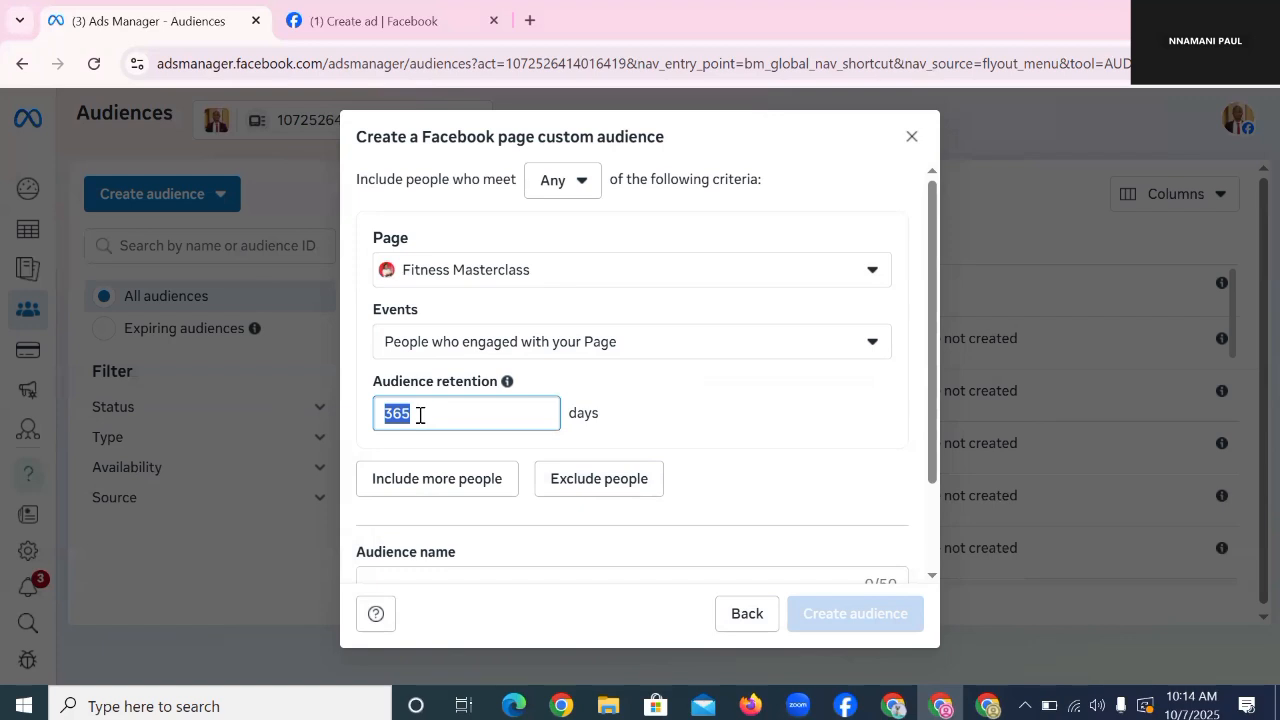
type("365")
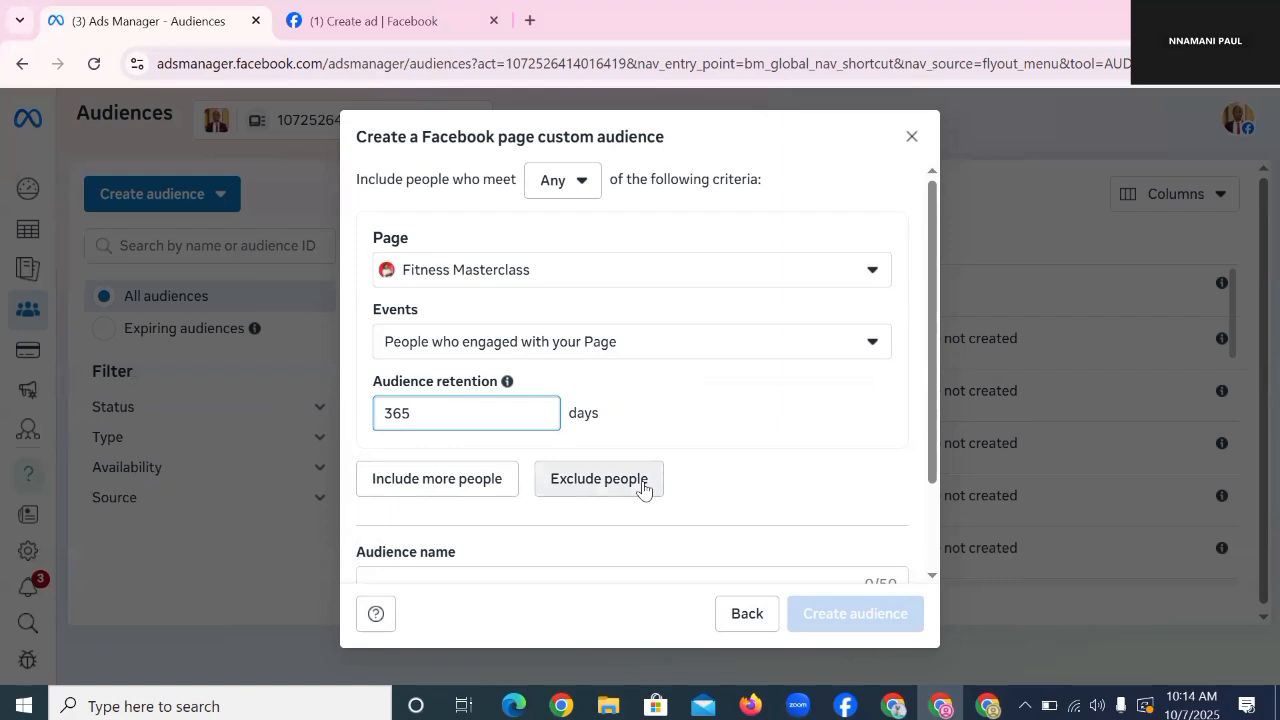
scroll(523, 454, "down", 1)
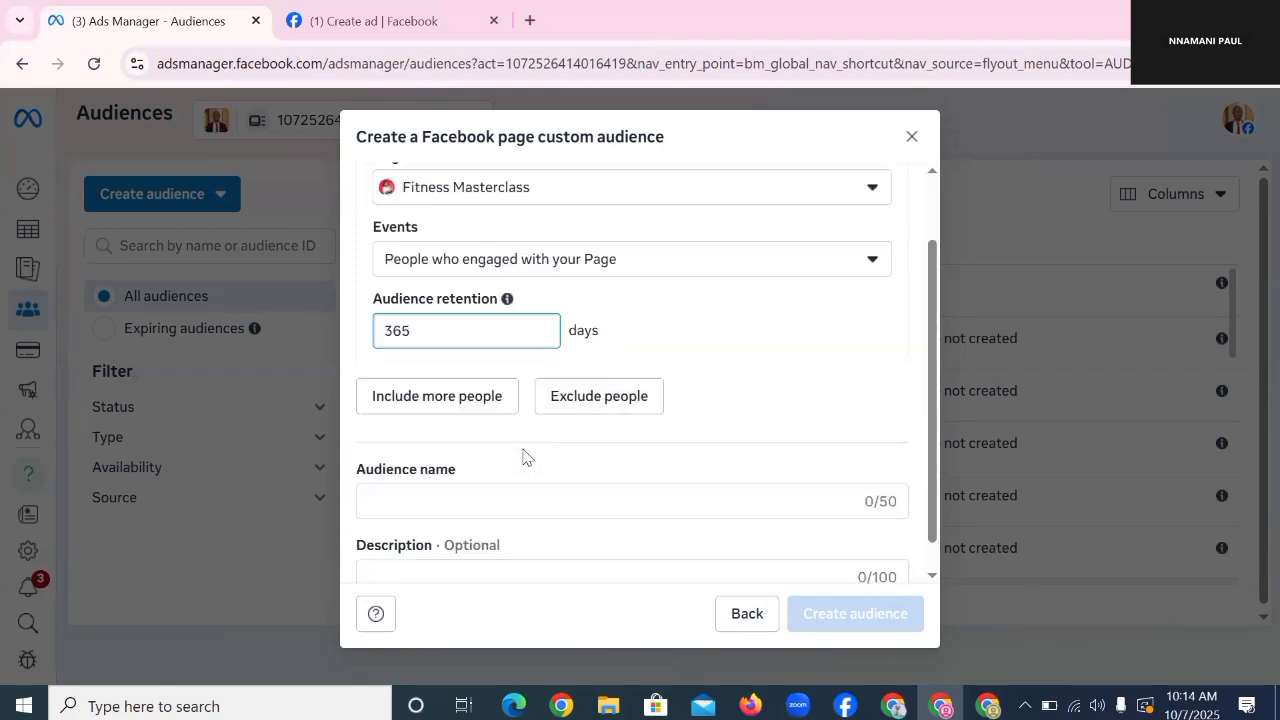
Step: Name the audience 'FITNESS MASTERCLASS PAGE ENGAGERS 365 DAYS' and create it
left_click(465, 473)
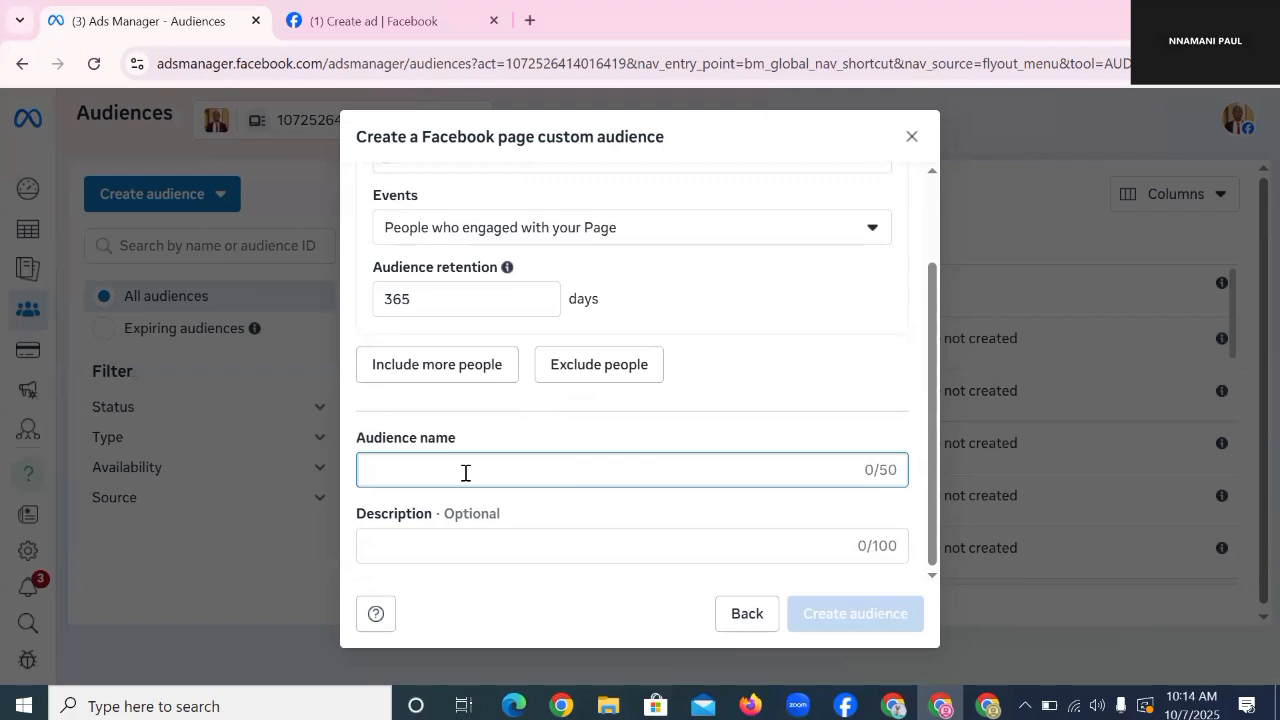
type("FITNESS MA")
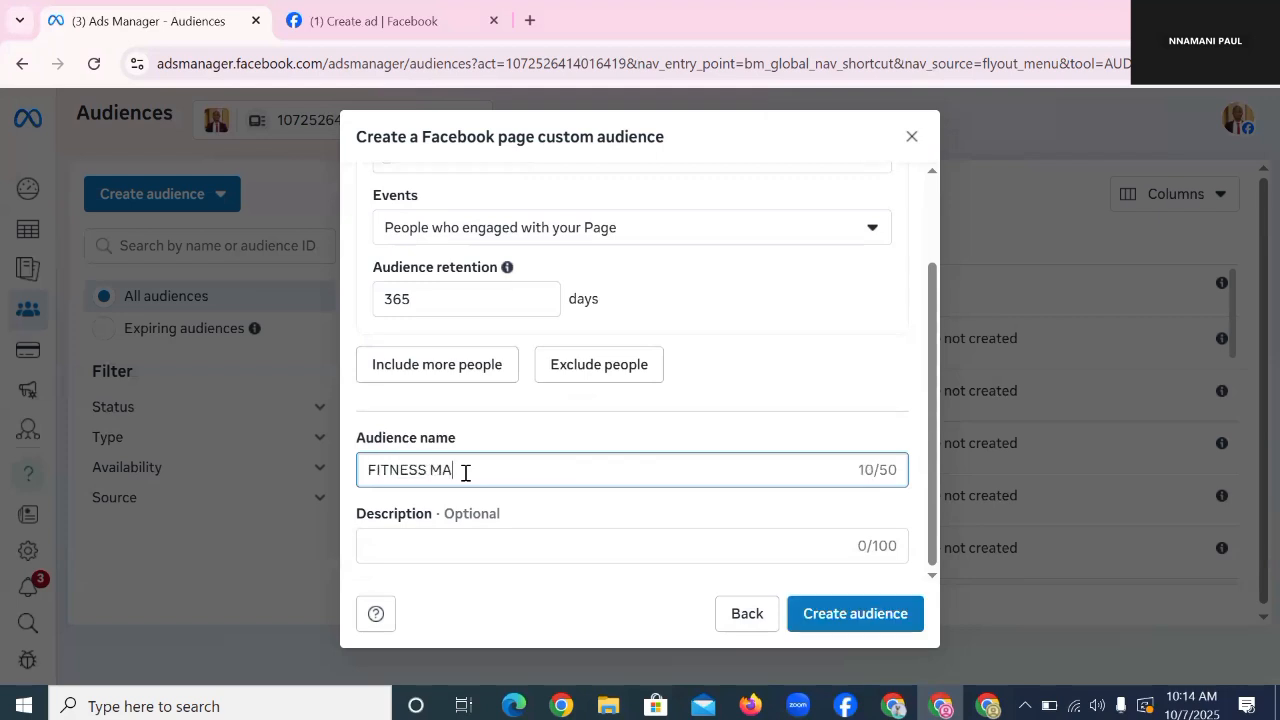
type("STERCLASS 365 DAYS")
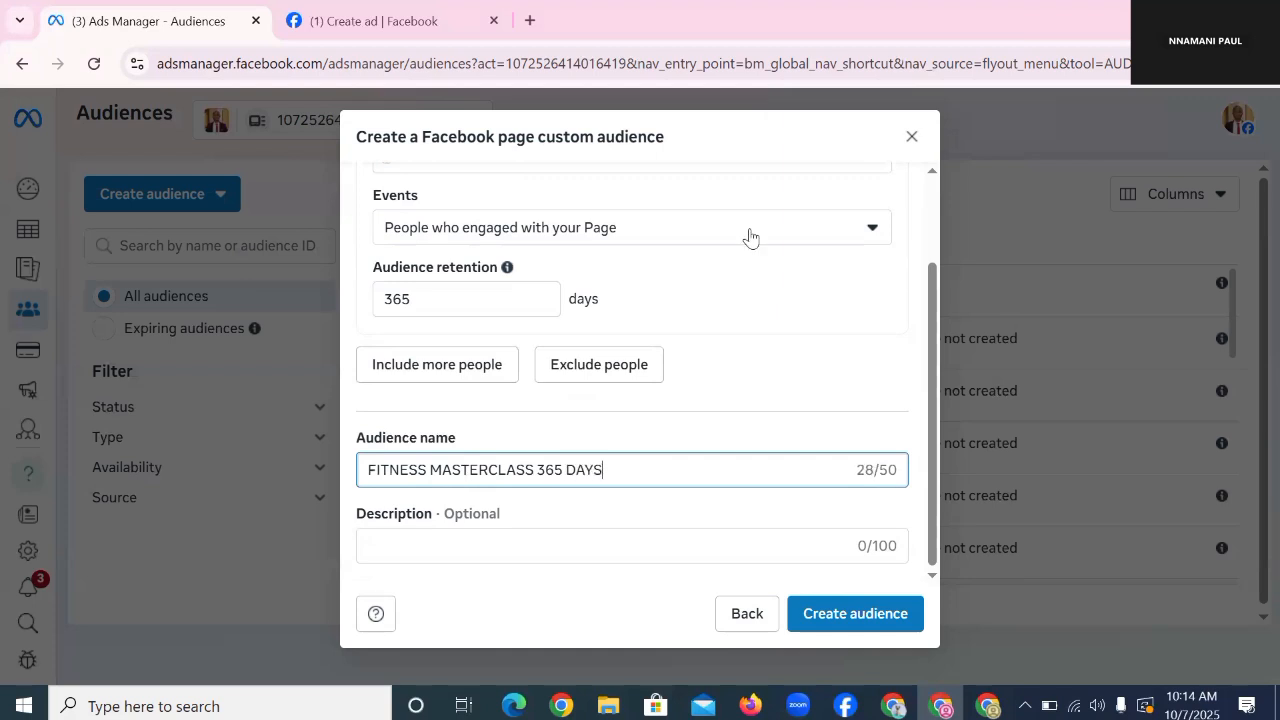
left_click(499, 543)
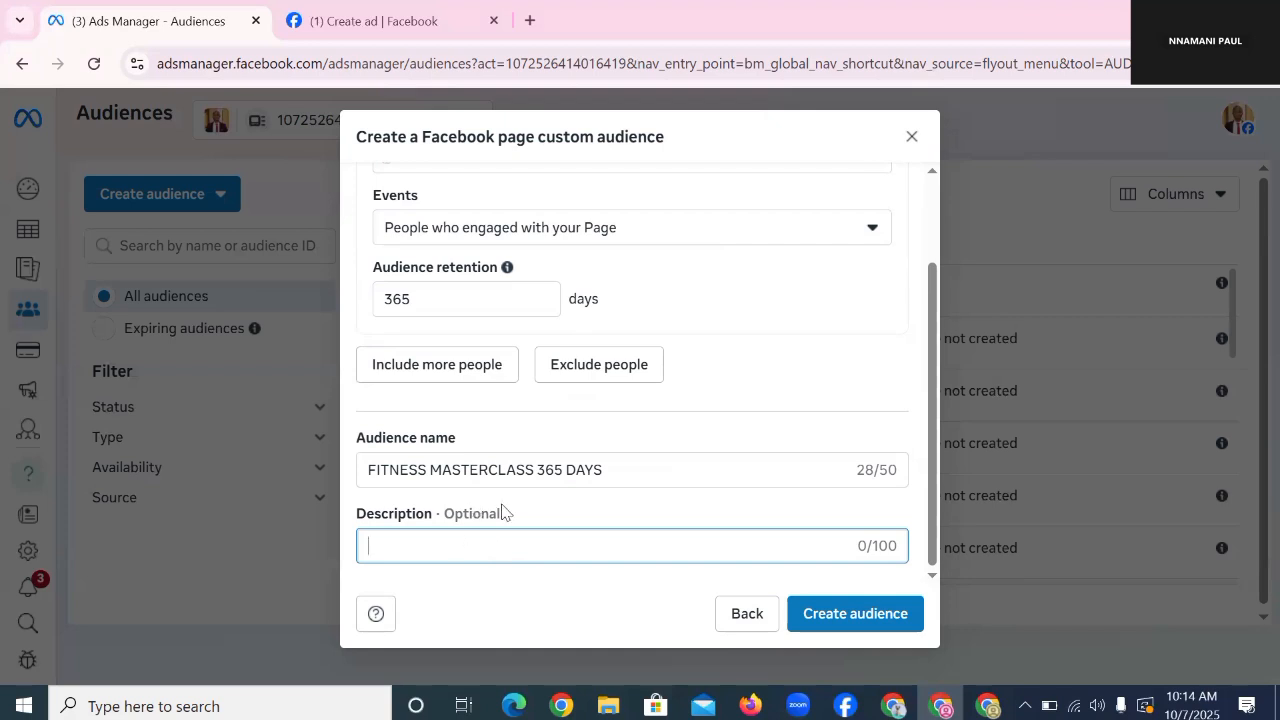
left_click(490, 467)
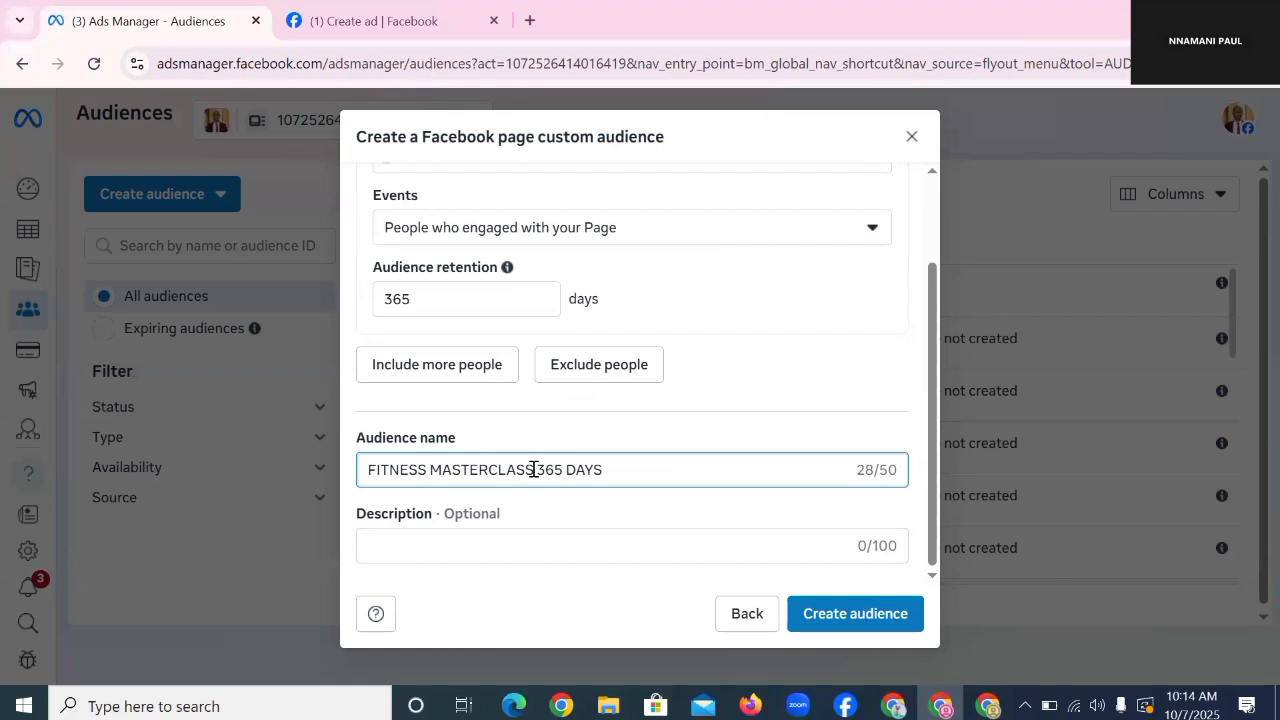
type("PAGE E")
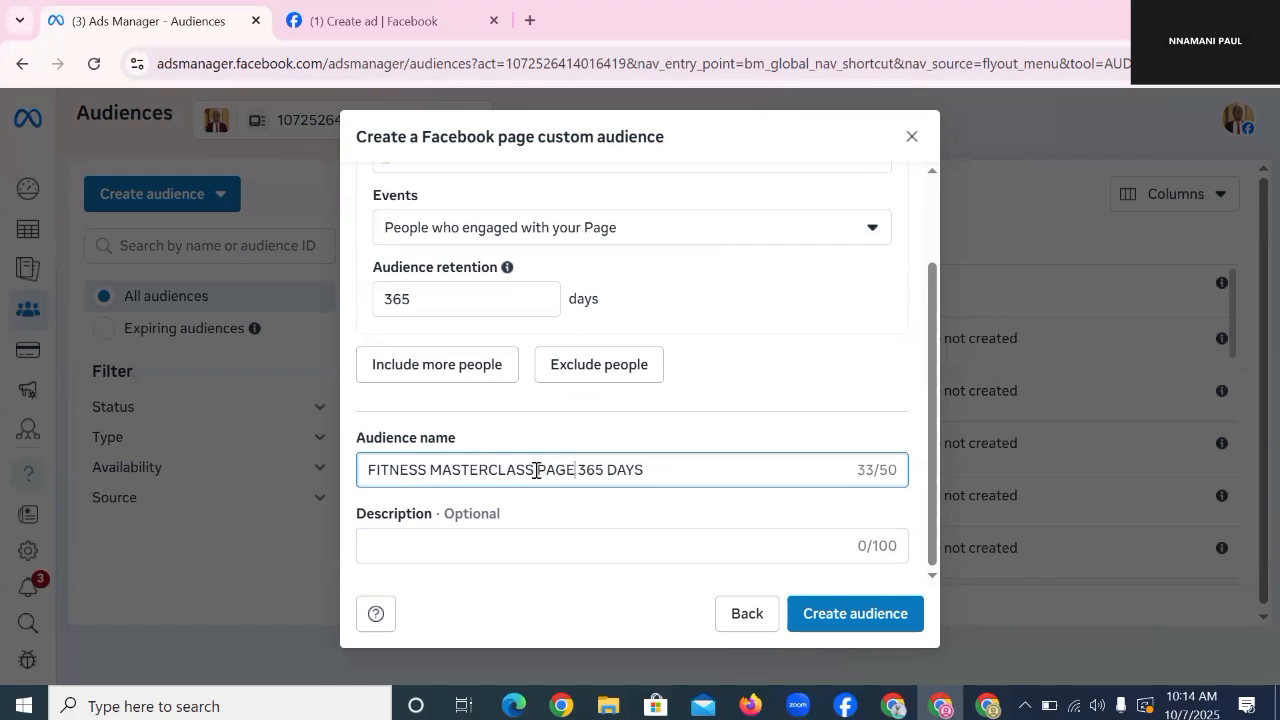
type("NGAGERS")
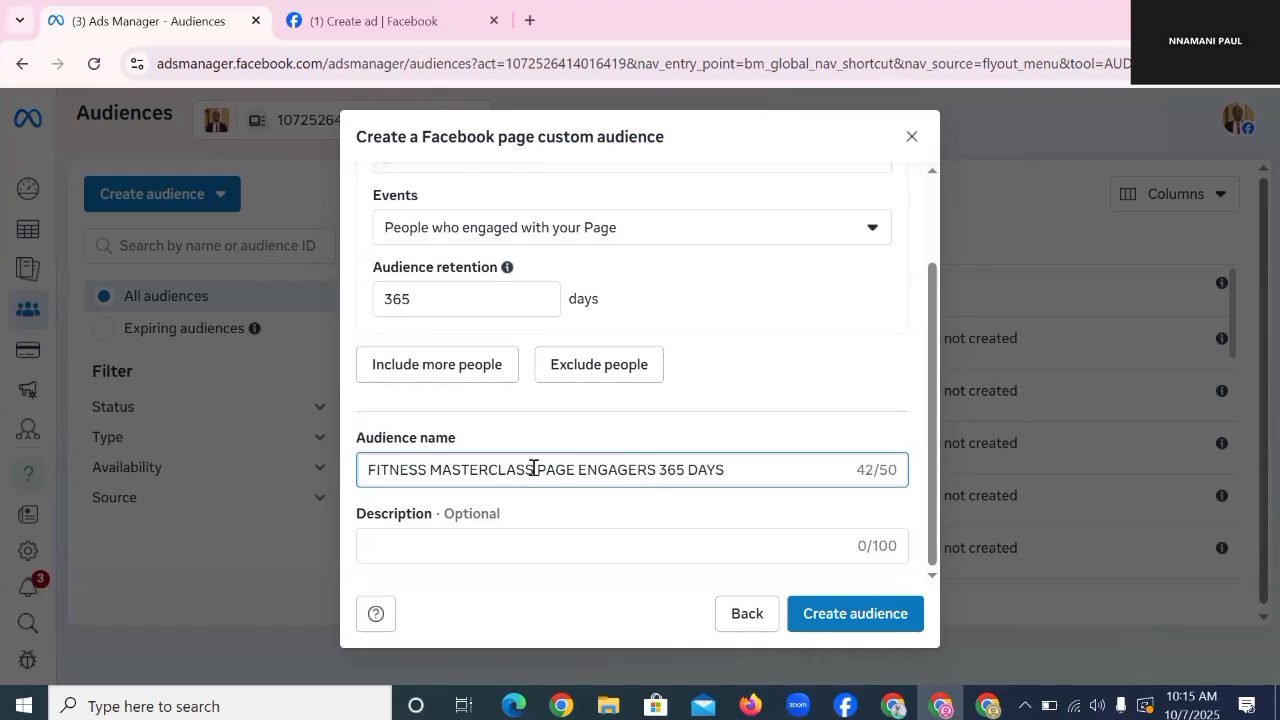
left_click(848, 618)
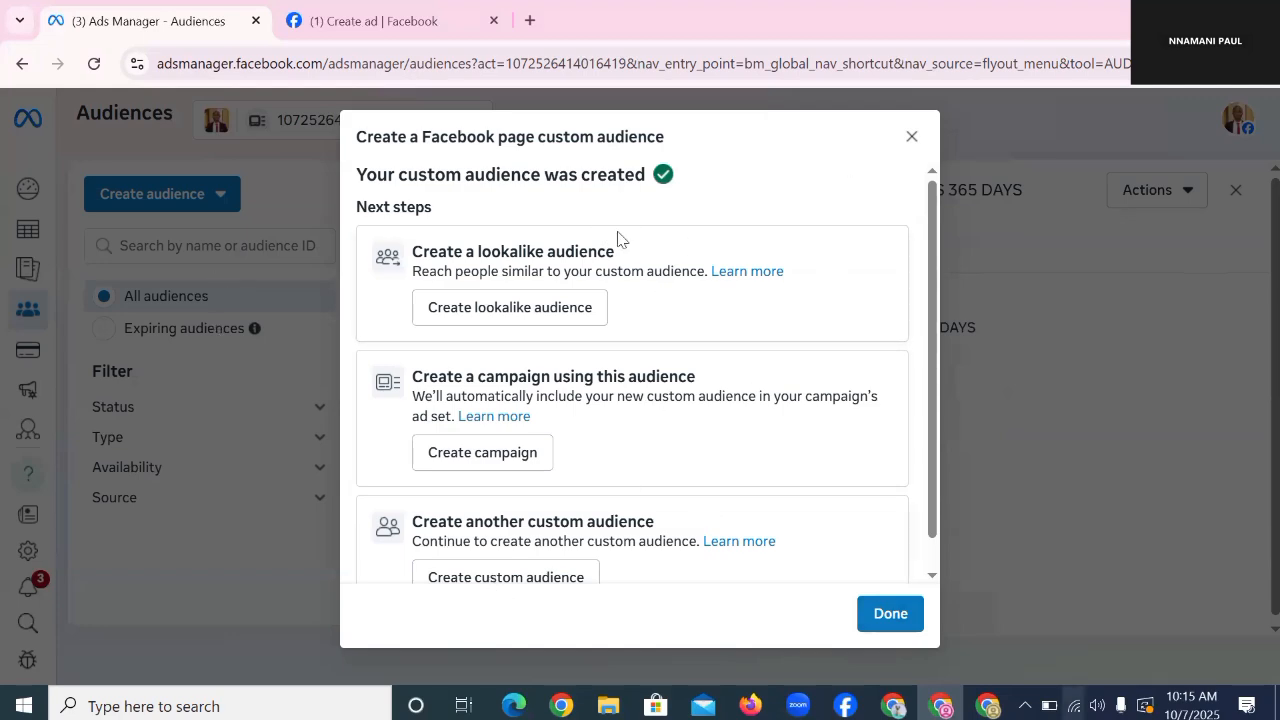
Step: Dismiss the confirmation and review the audience summary: size Below 1000, 365-day page engagement rule
left_click(911, 136)
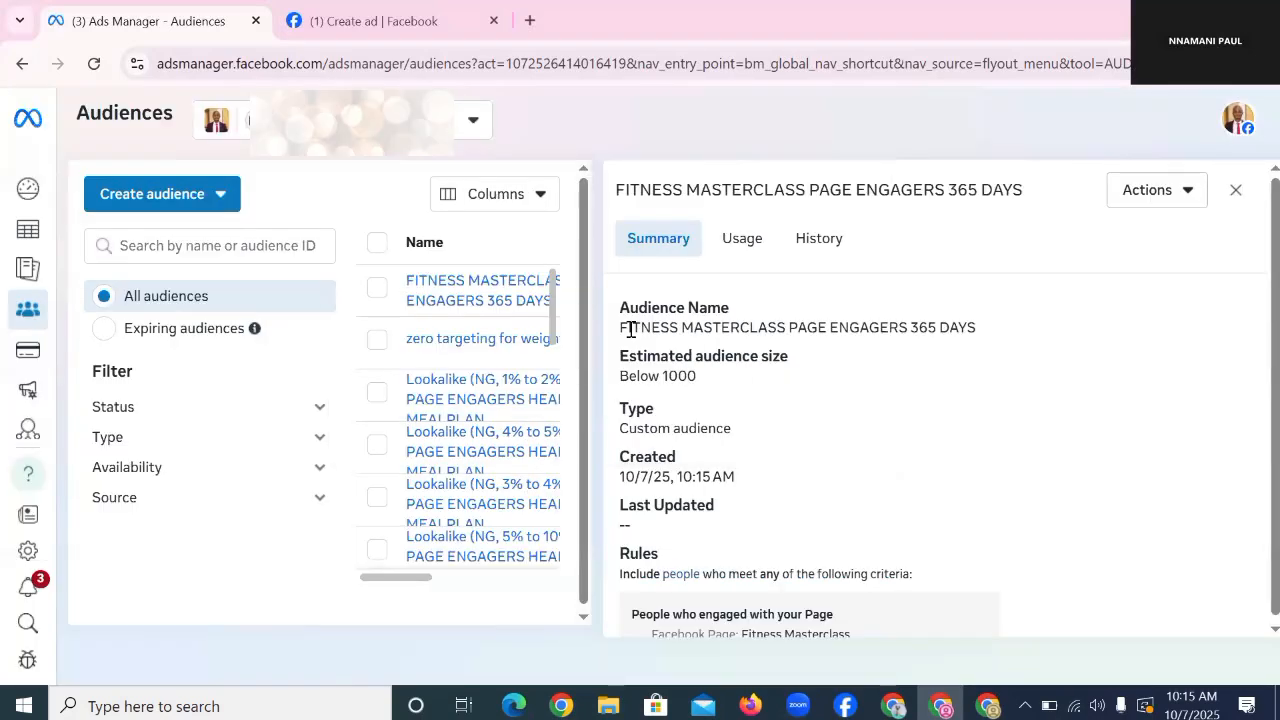
left_click_drag(628, 327, 1049, 337)
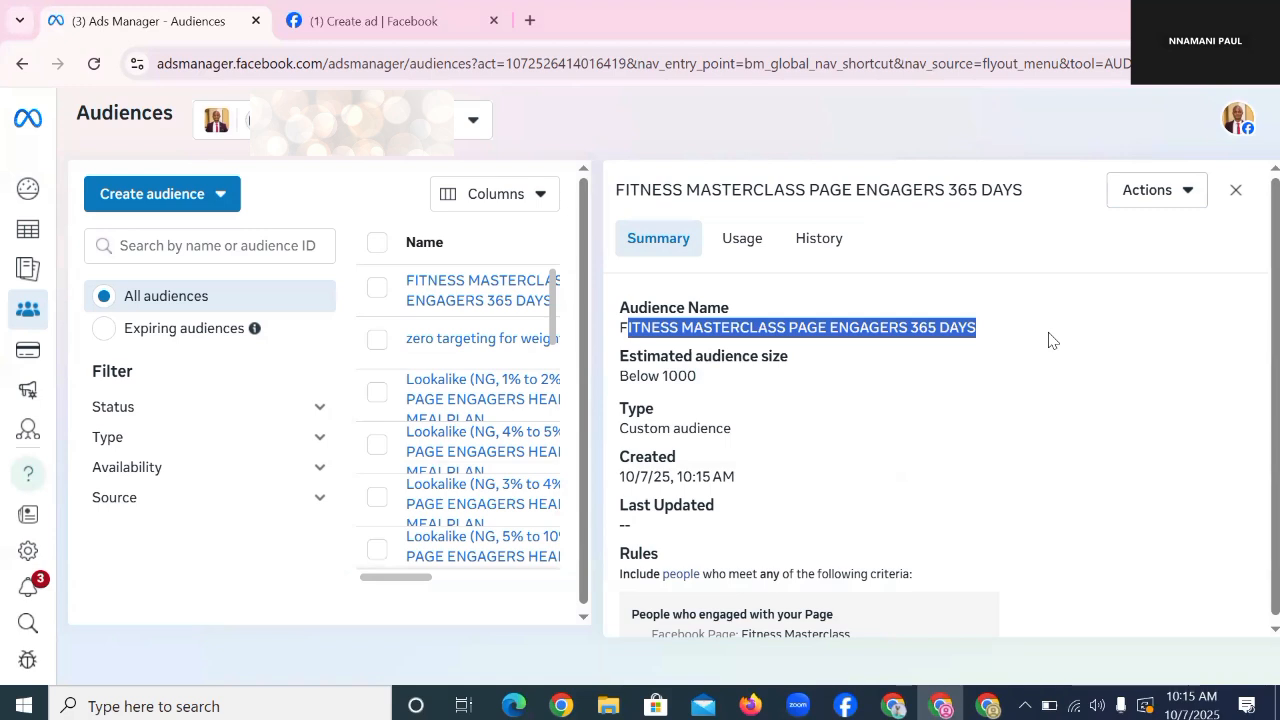
triple_click(650, 383)
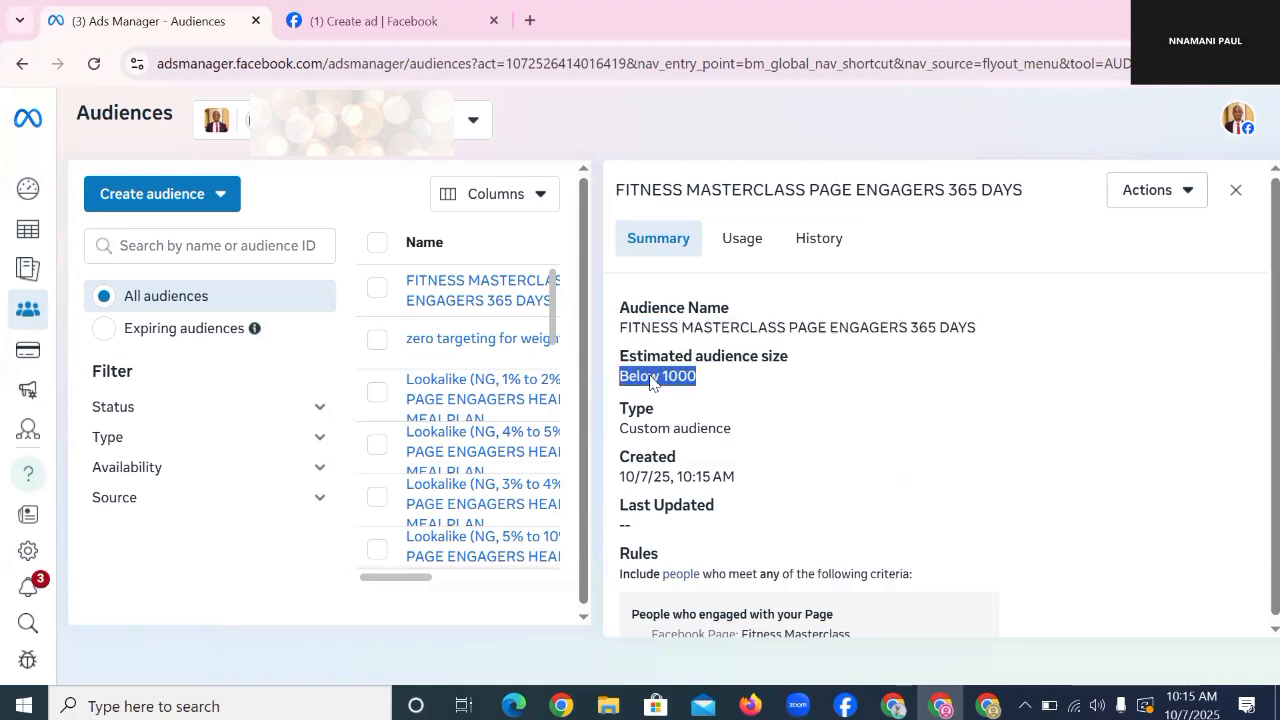
scroll(650, 383, "down", 1)
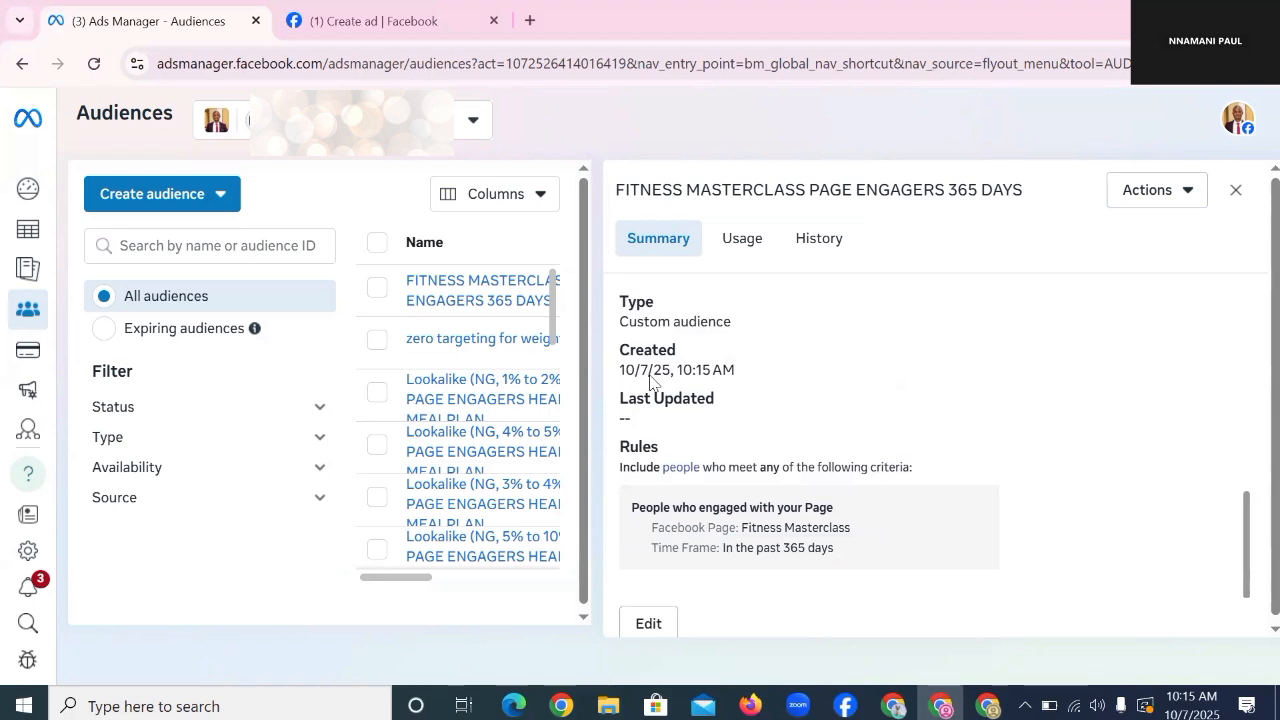
scroll(650, 380, "up", 1)
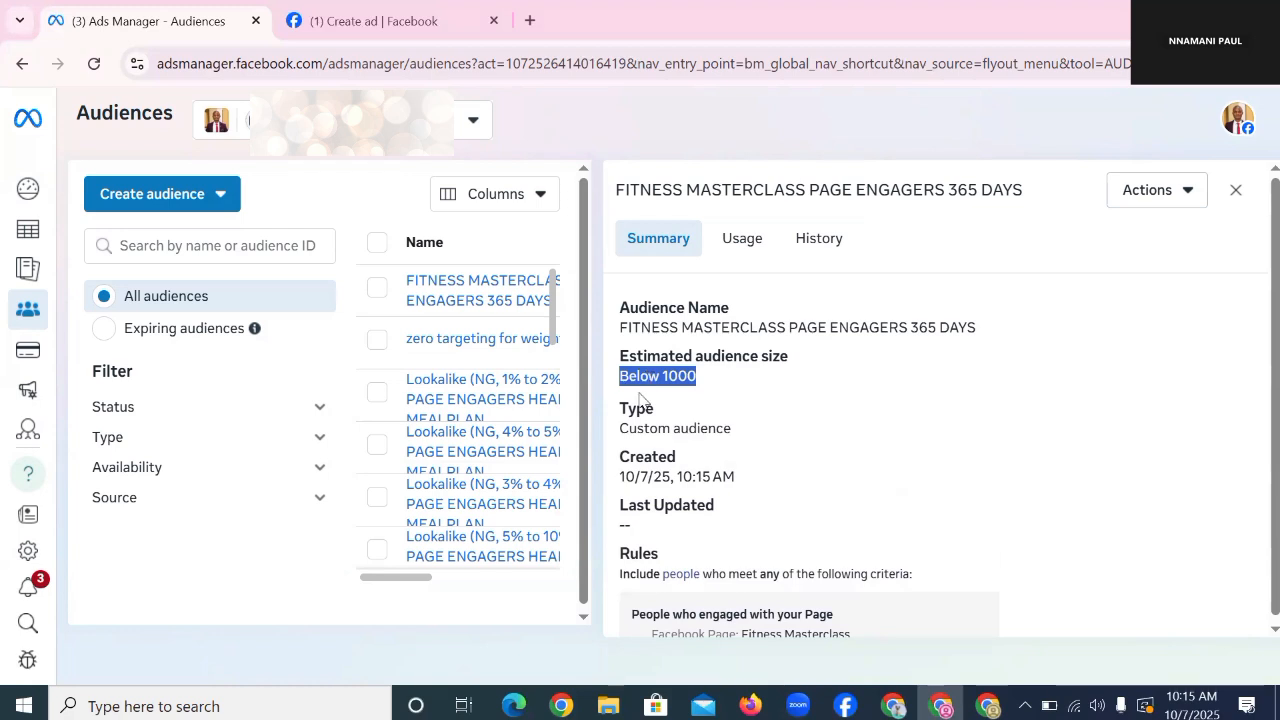
scroll(680, 440, "down", 1)
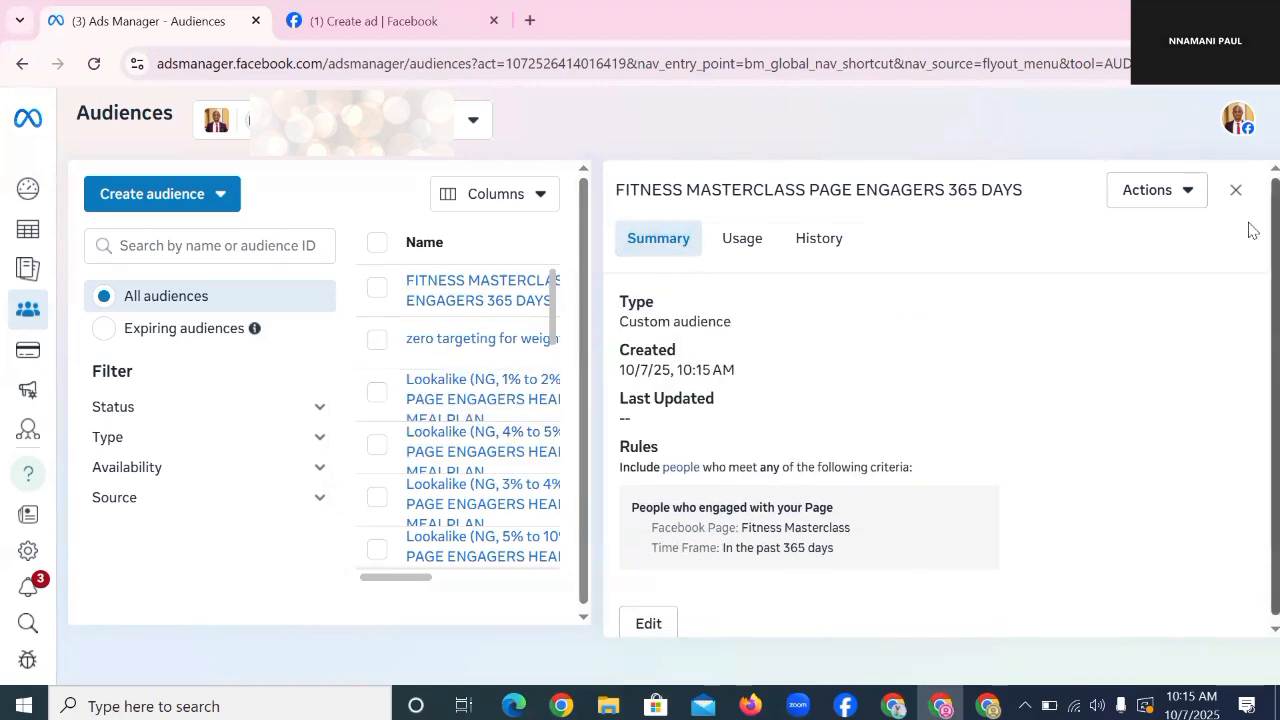
Step: Close the summary panel and compare the new audience's Populating status with the Ready ones
left_click(1236, 190)
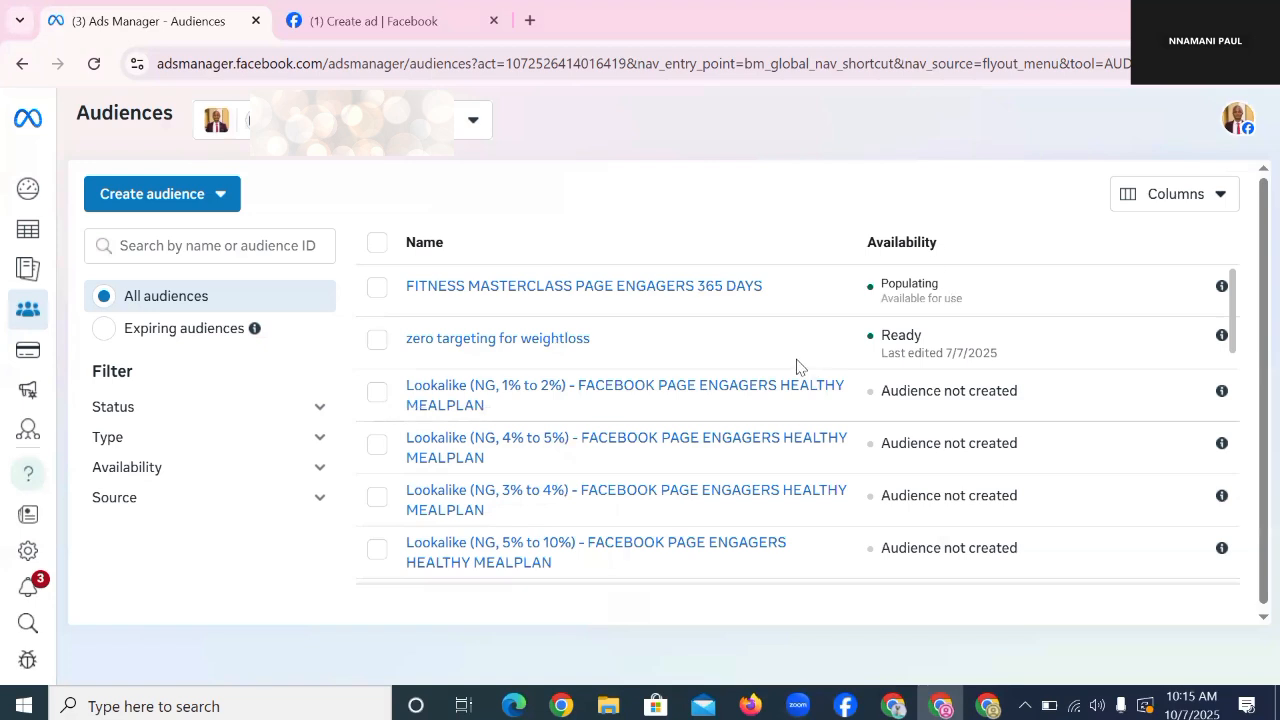
double_click(912, 283)
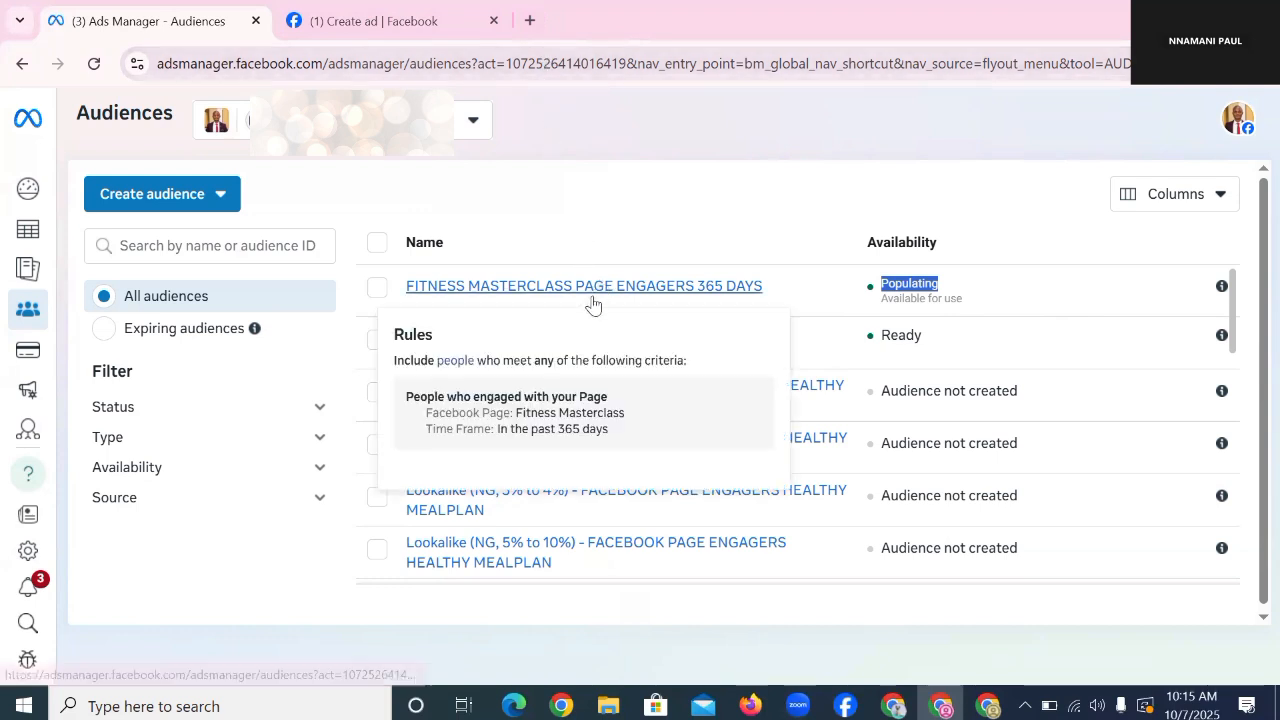
double_click(903, 334)
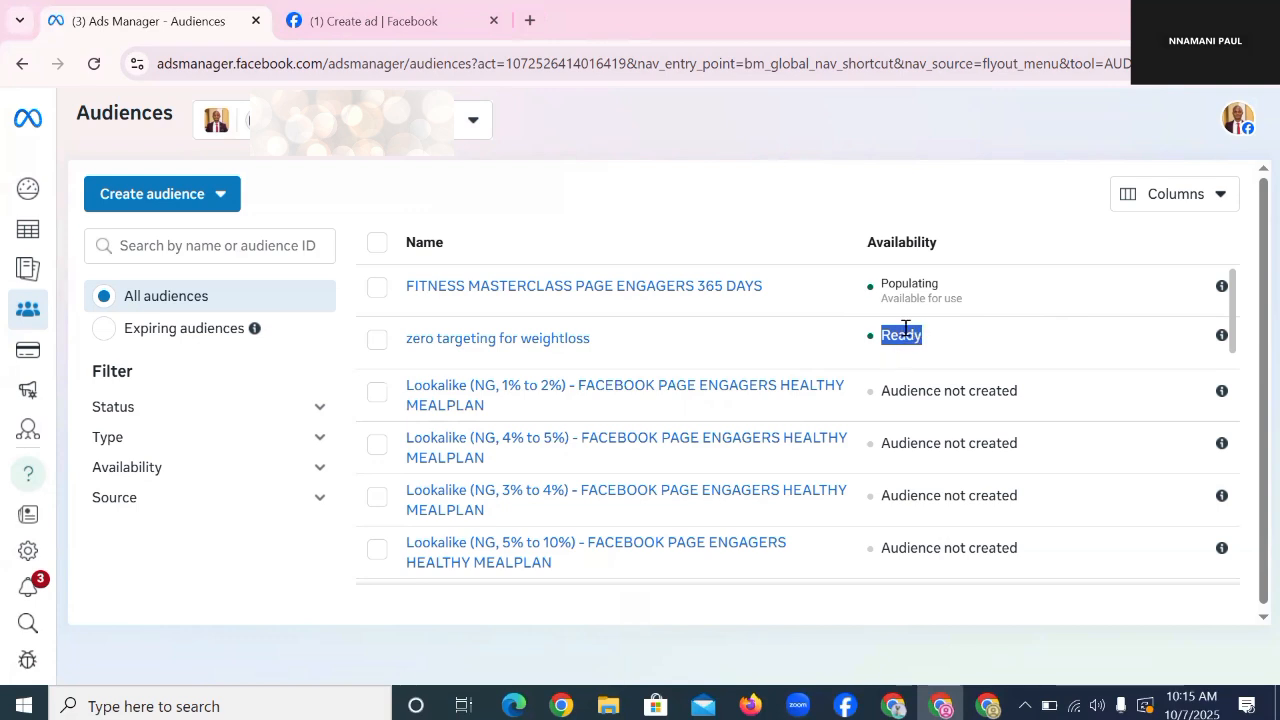
left_click(906, 333)
double_click(918, 336)
double_click(918, 279)
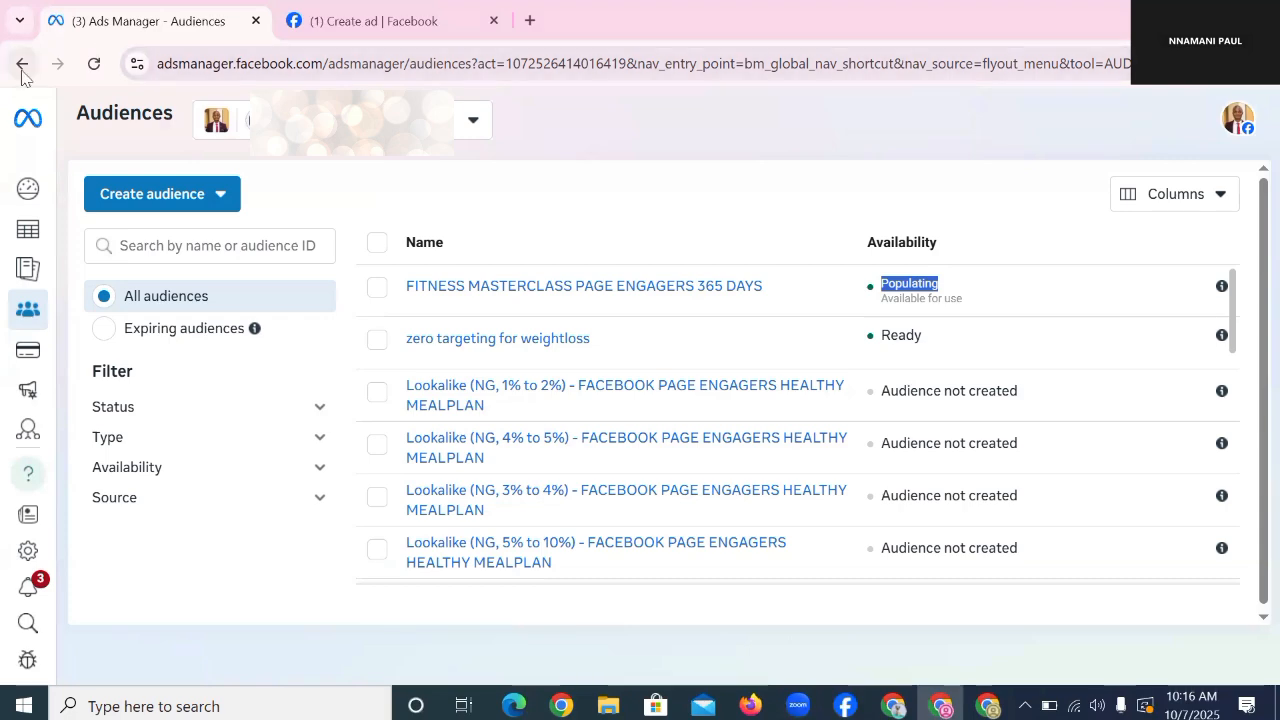
Step: Return to the Ads Manager Campaigns view and start creating a new campaign
mouse_move(50, 352)
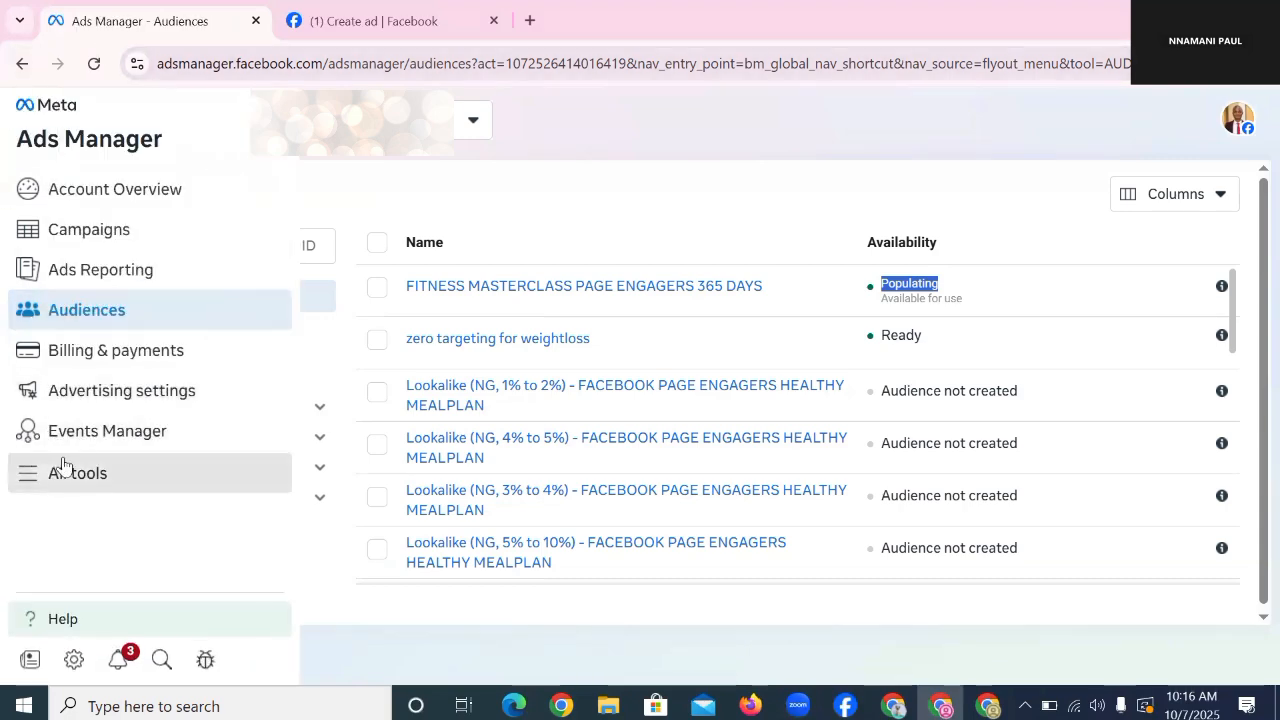
left_click(57, 470)
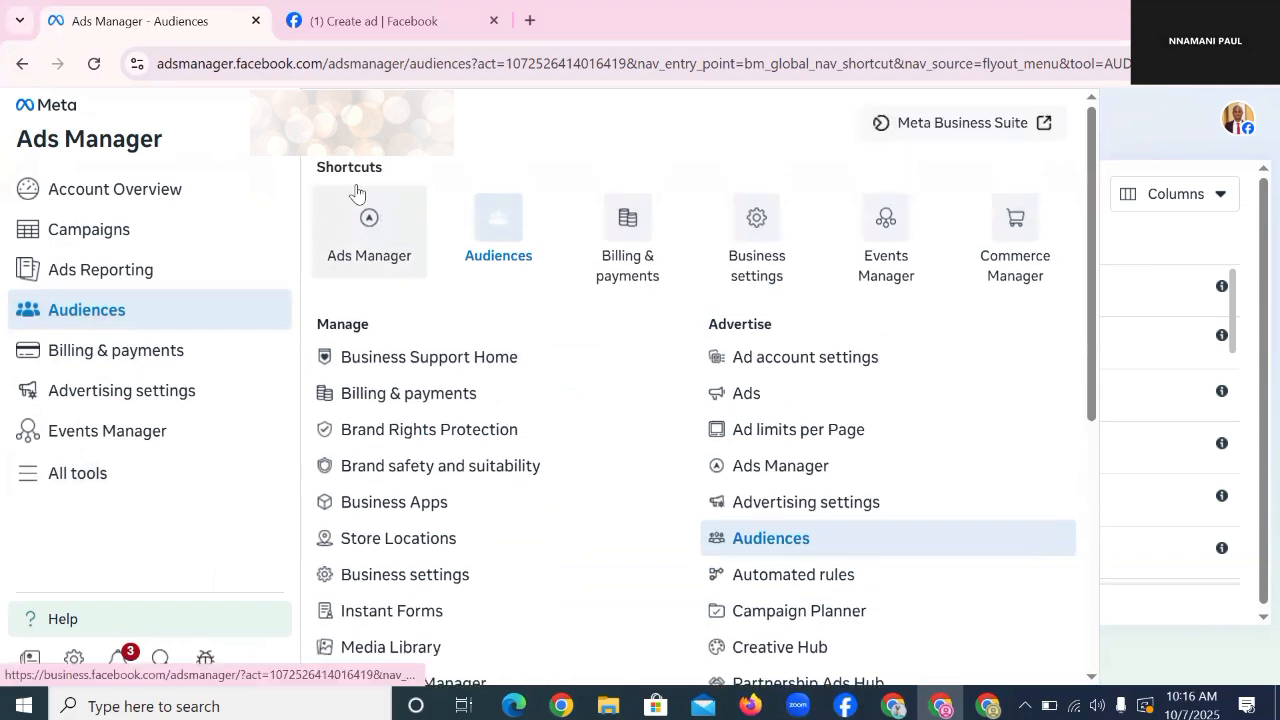
left_click(347, 222)
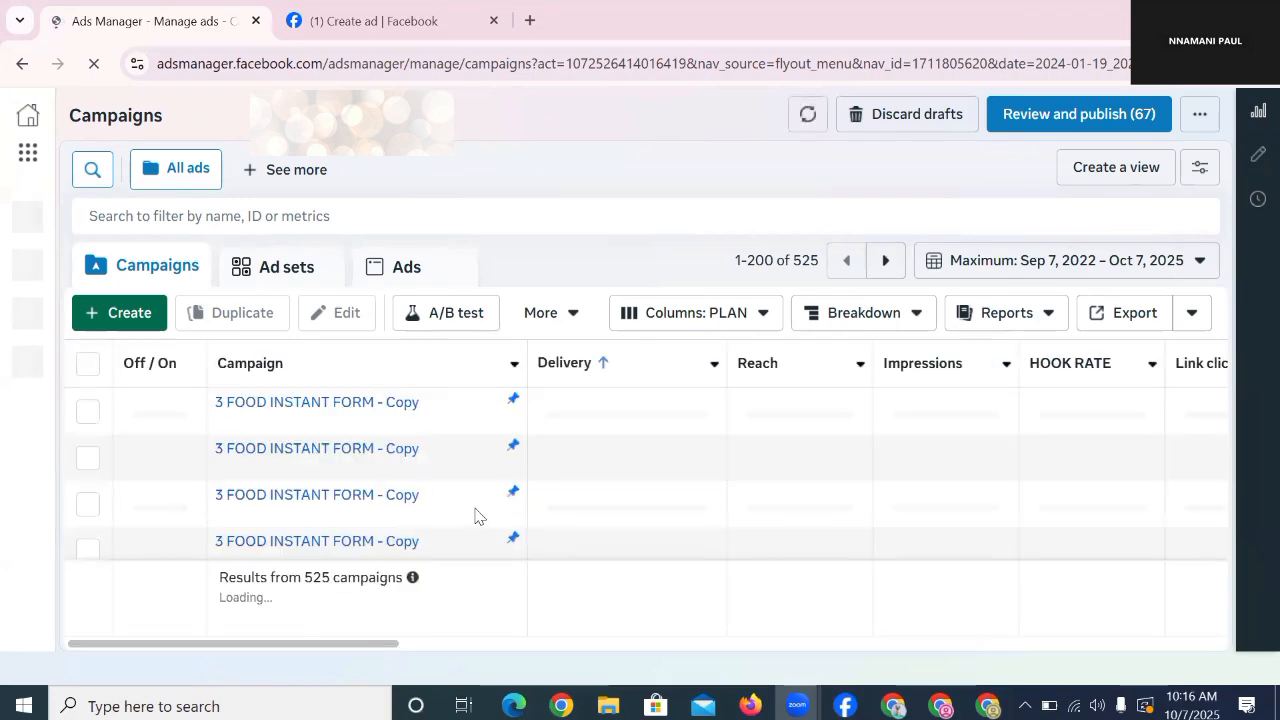
left_click(118, 320)
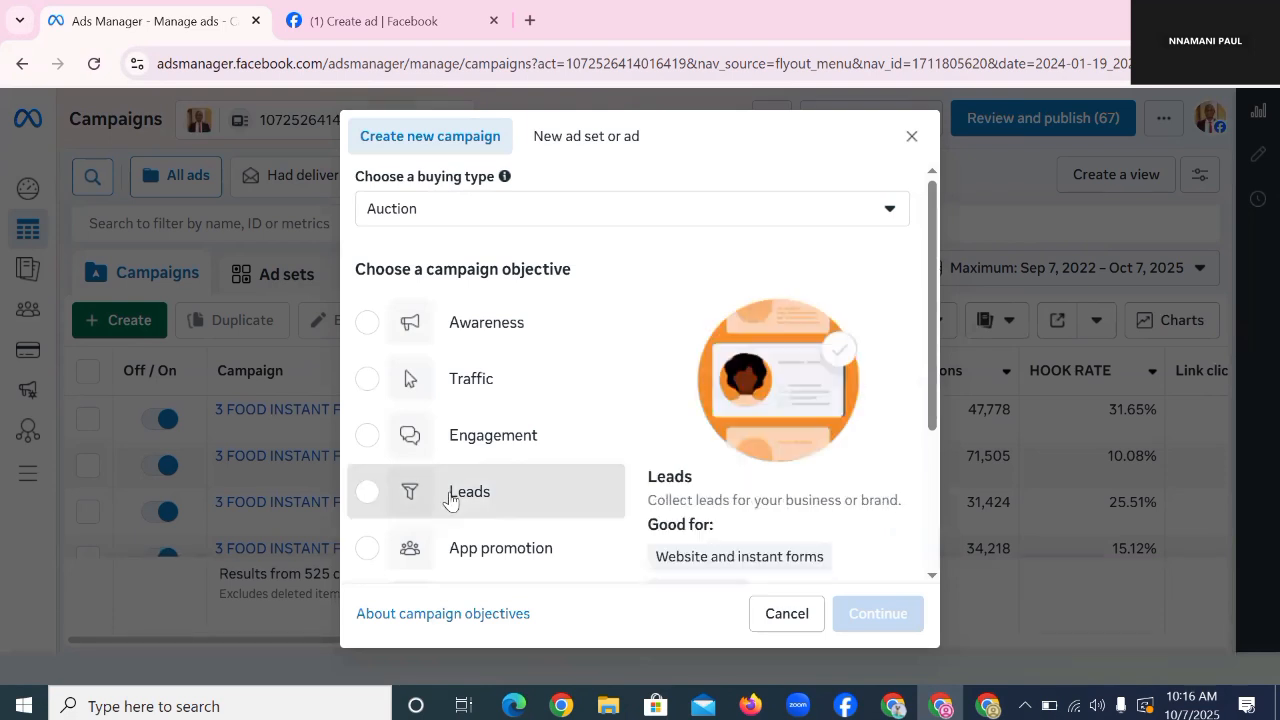
Step: Pick Leads as the campaign objective and continue to the draft campaign editor
left_click(450, 500)
left_click(871, 618)
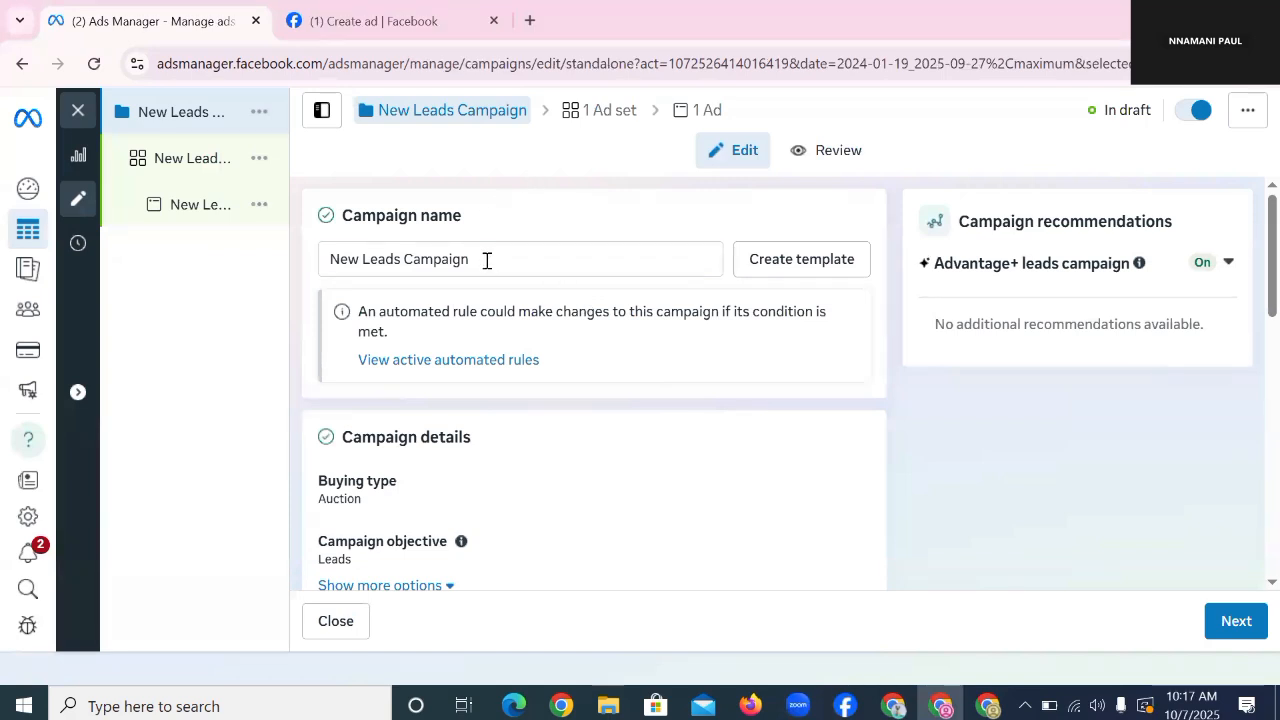
Step: Rename the campaign to 'PAGE ENGAGERS RETARGETING AD'
triple_click(487, 261)
key("BackSpace")
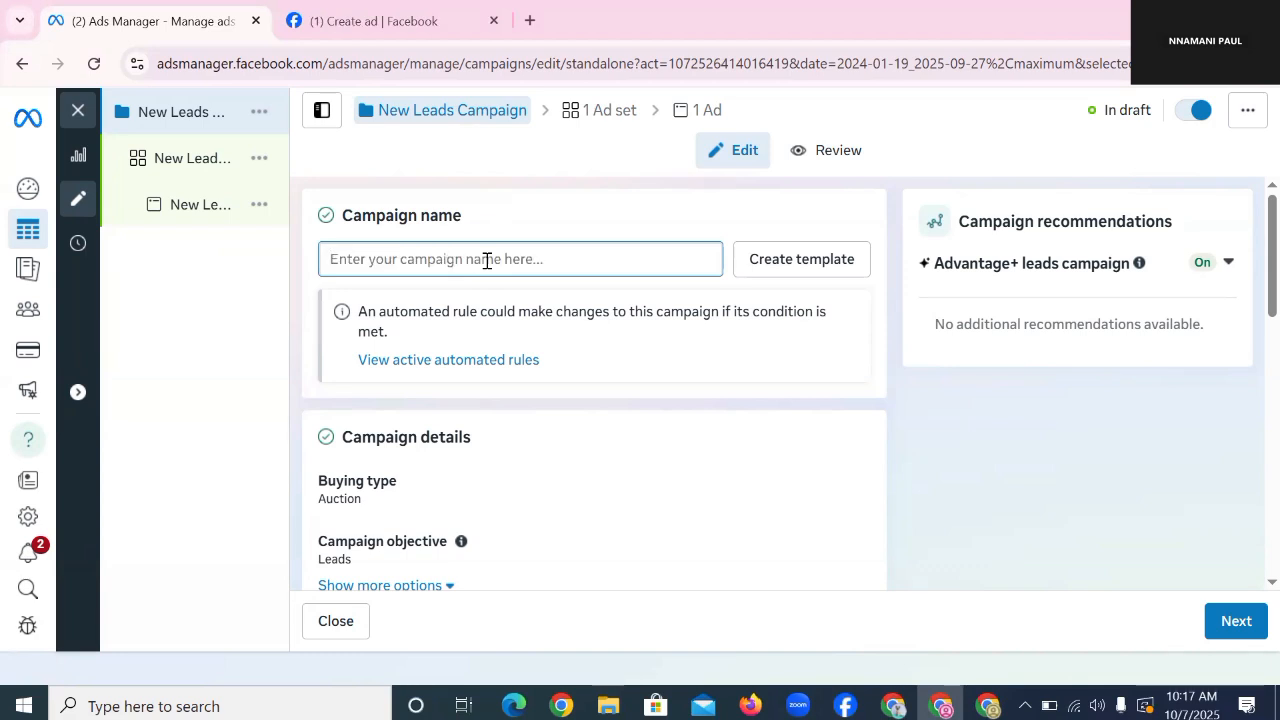
type("PAGE")
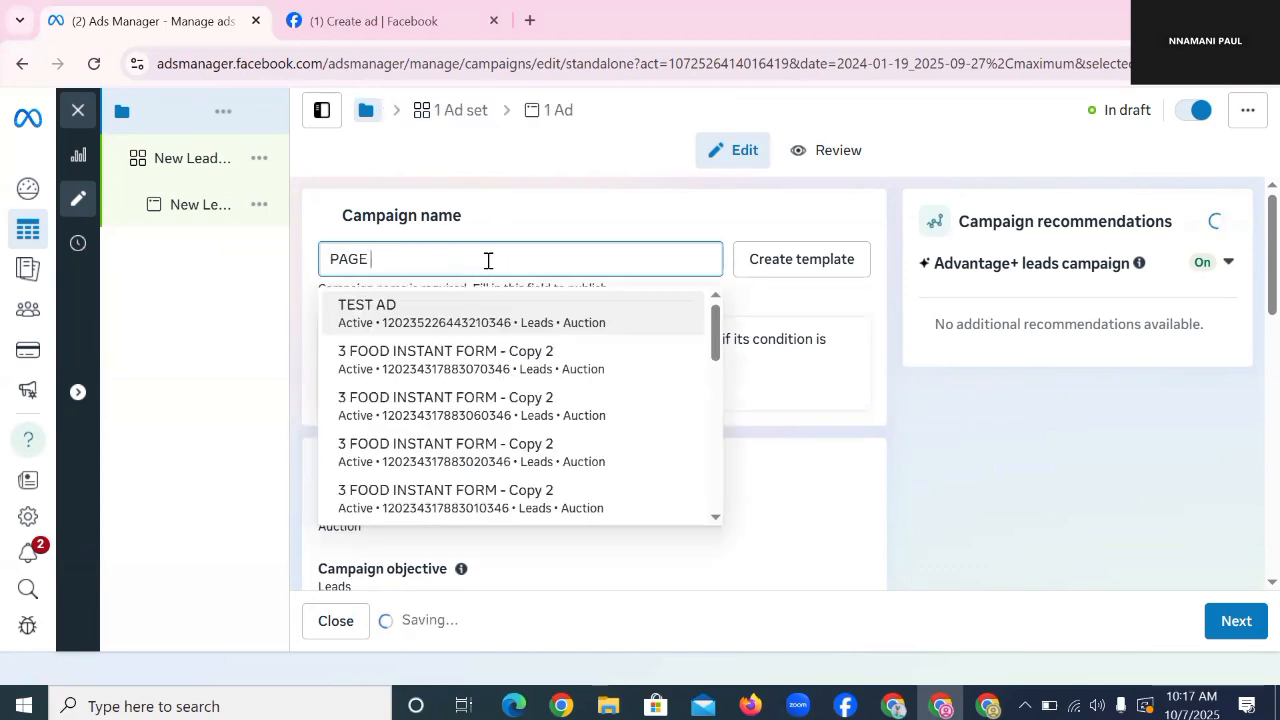
type(" ENGAG")
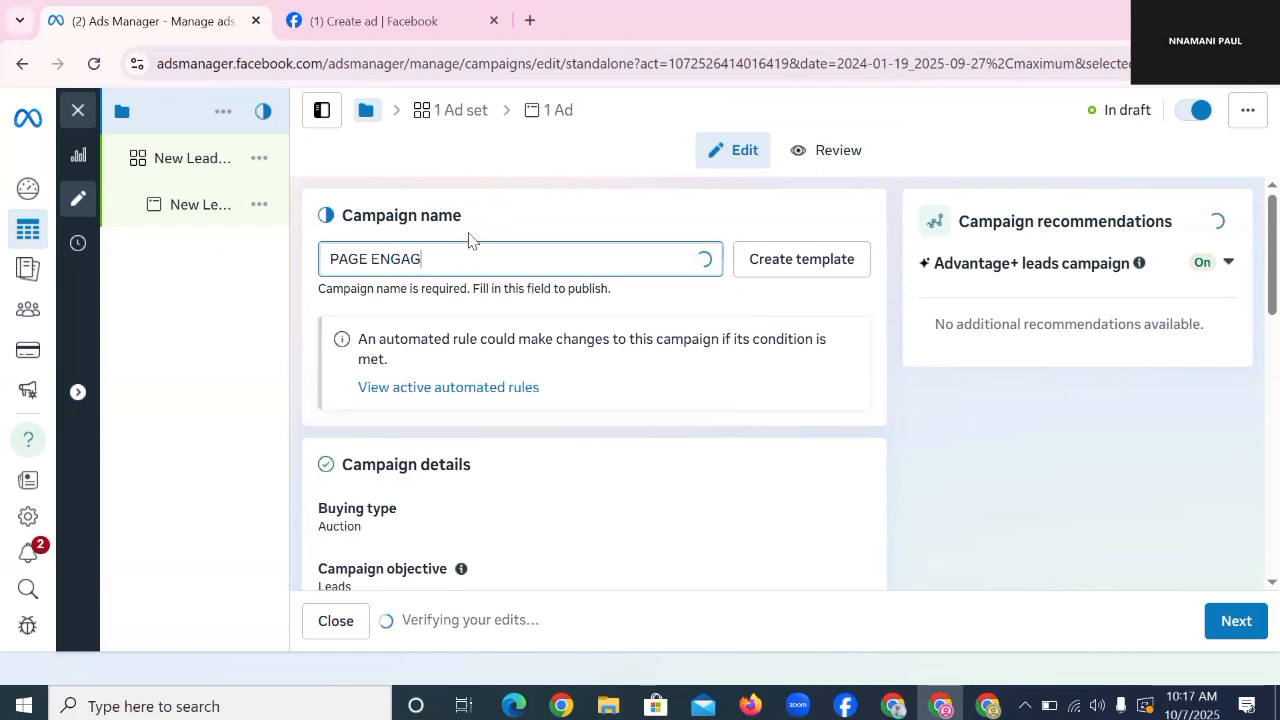
type("ERS ")
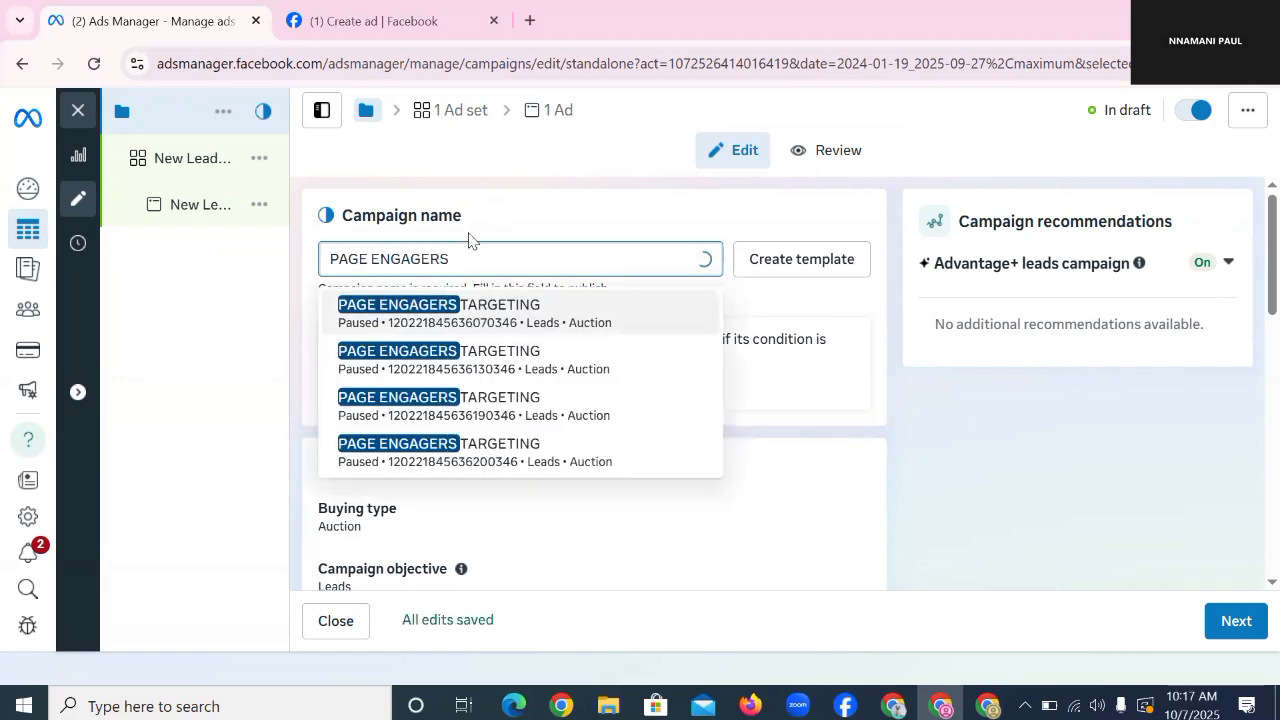
type("RETARGETIN")
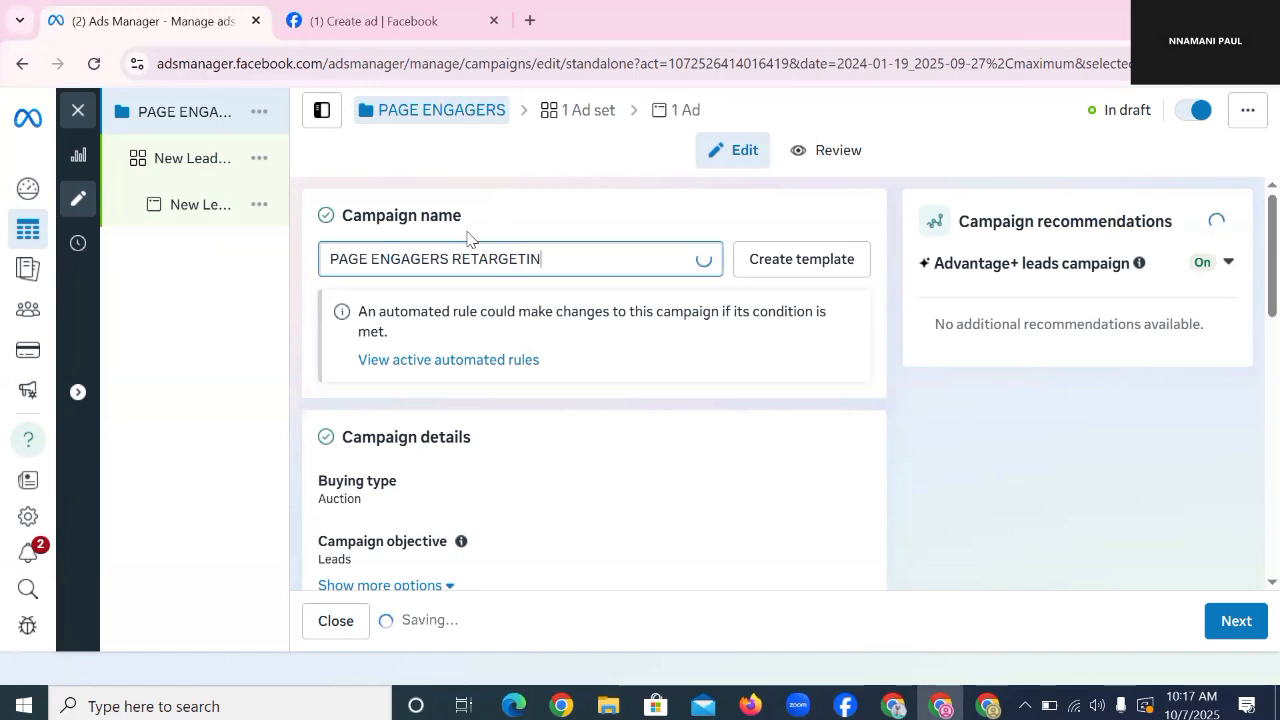
type("G AD")
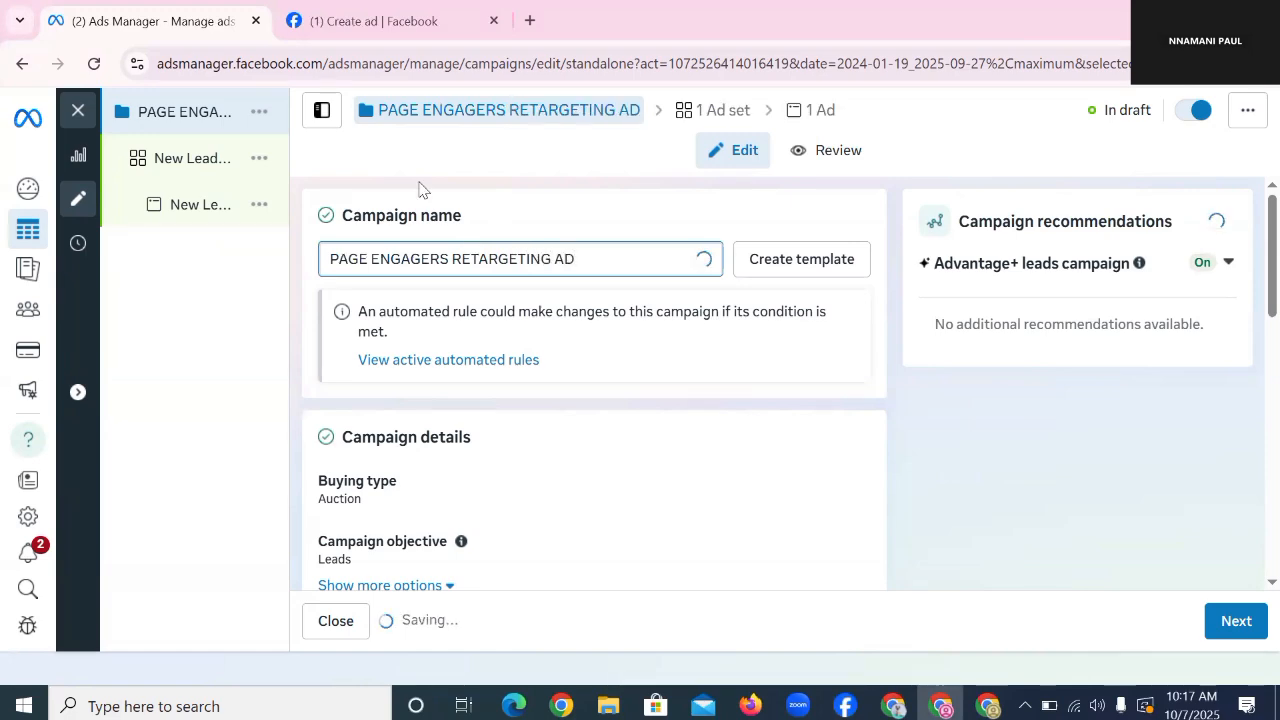
Step: Switch to Ad set budget and move on to the ad set settings
scroll(470, 430, "down", 3)
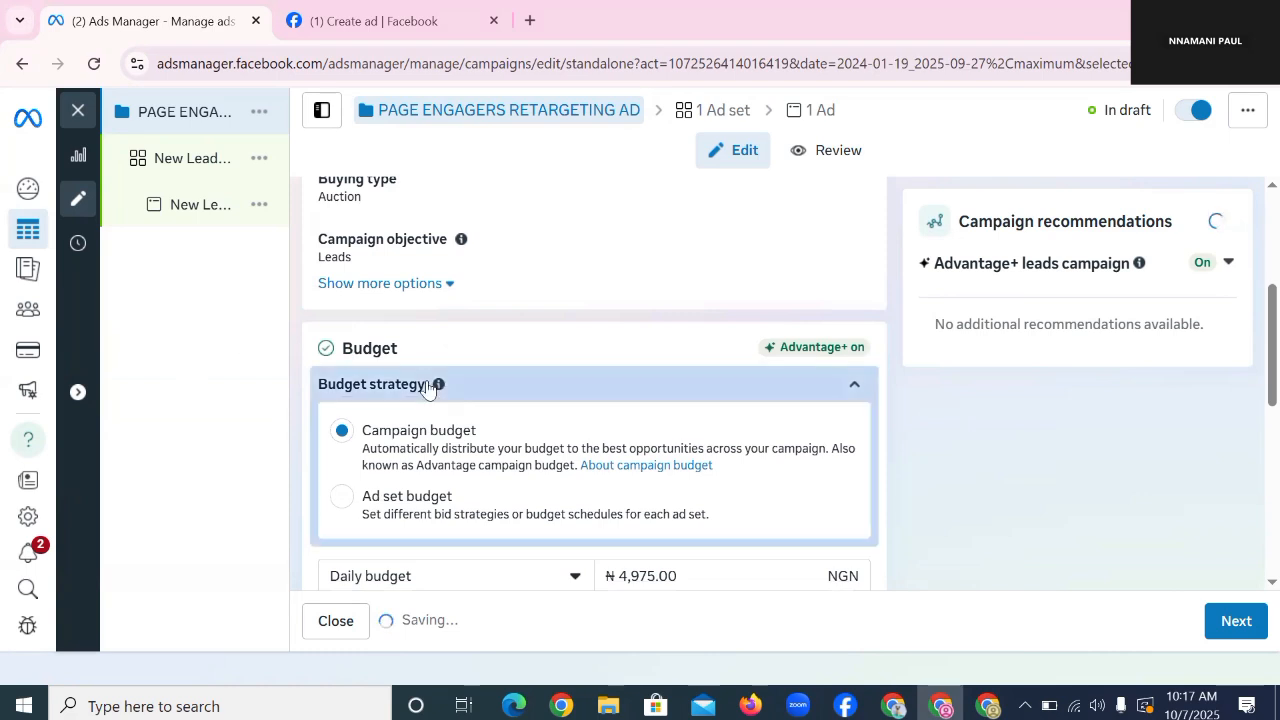
left_click(341, 500)
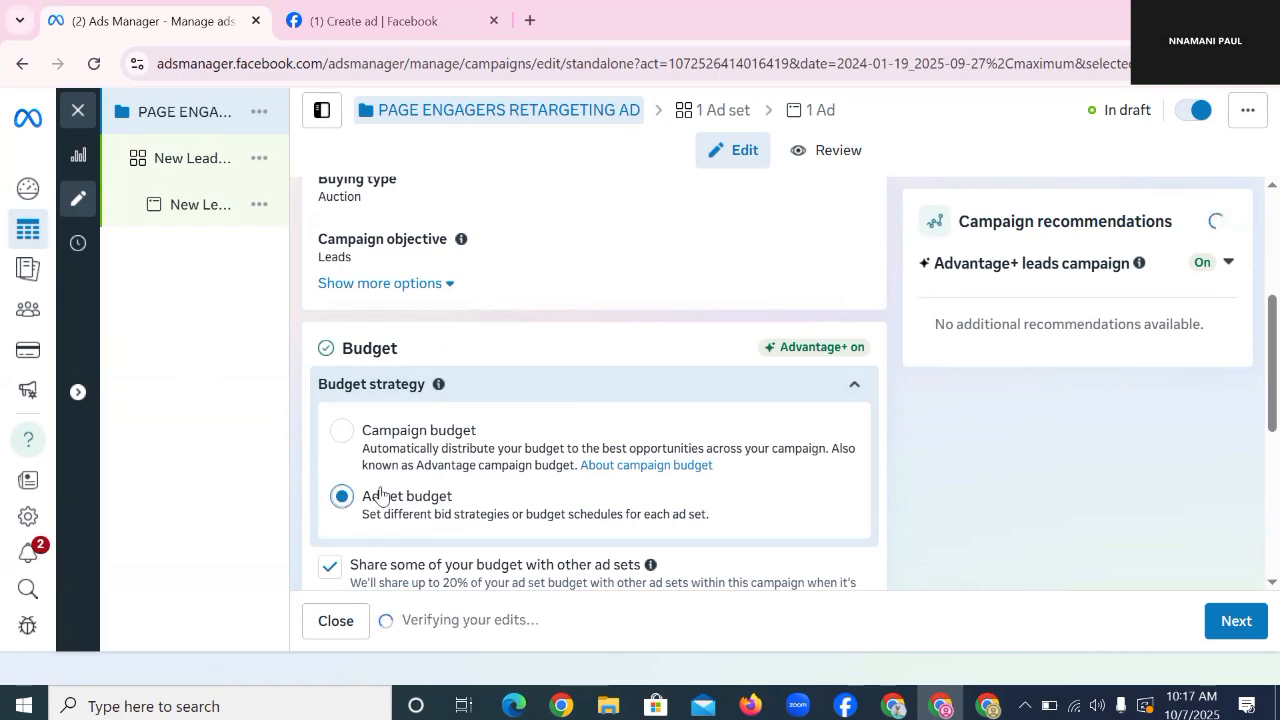
scroll(450, 400, "down", 5)
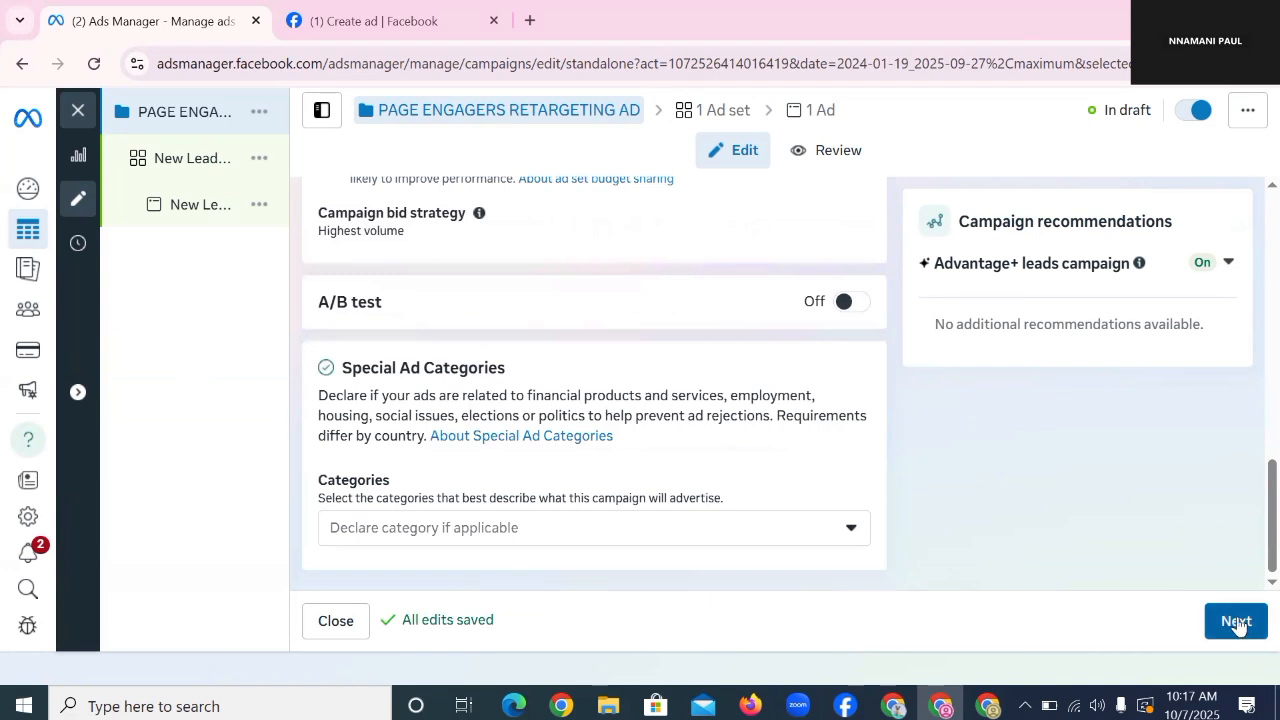
left_click(1237, 623)
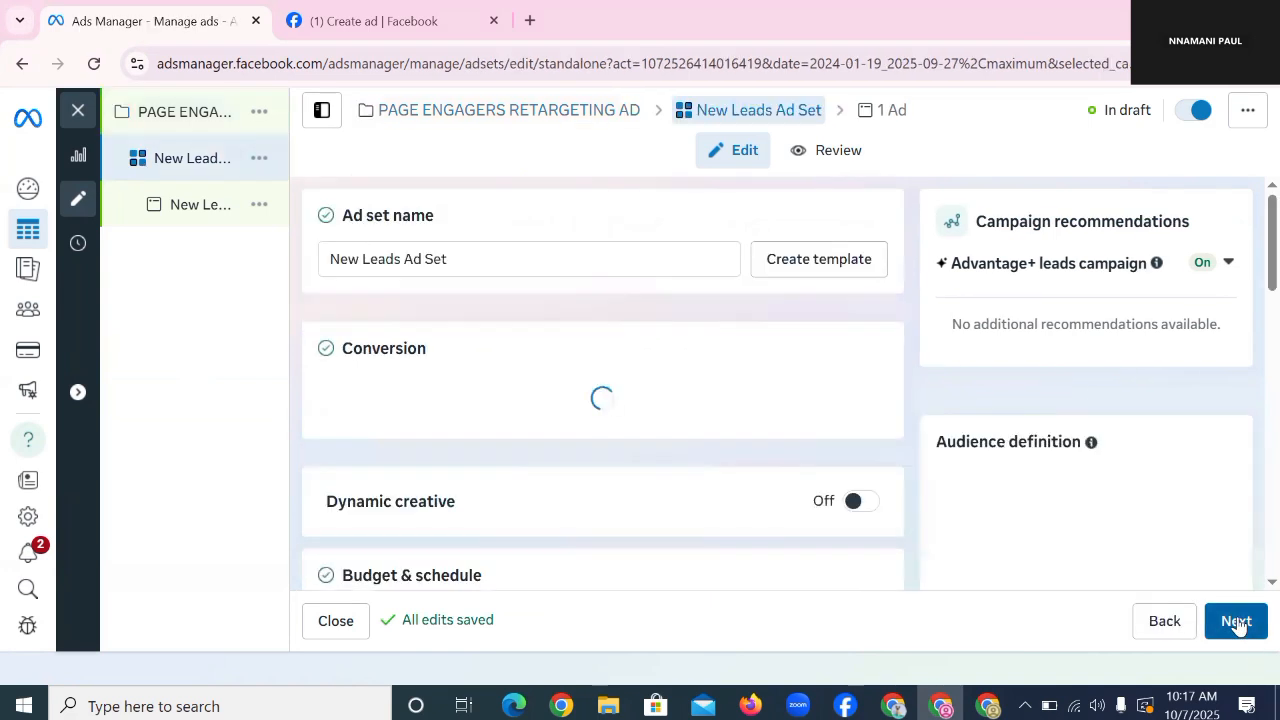
Step: Replace the default 'New Leads Ad Set' name with 'PAGE ENGAGERS RETARGETING'
double_click(516, 258)
triple_click(516, 258)
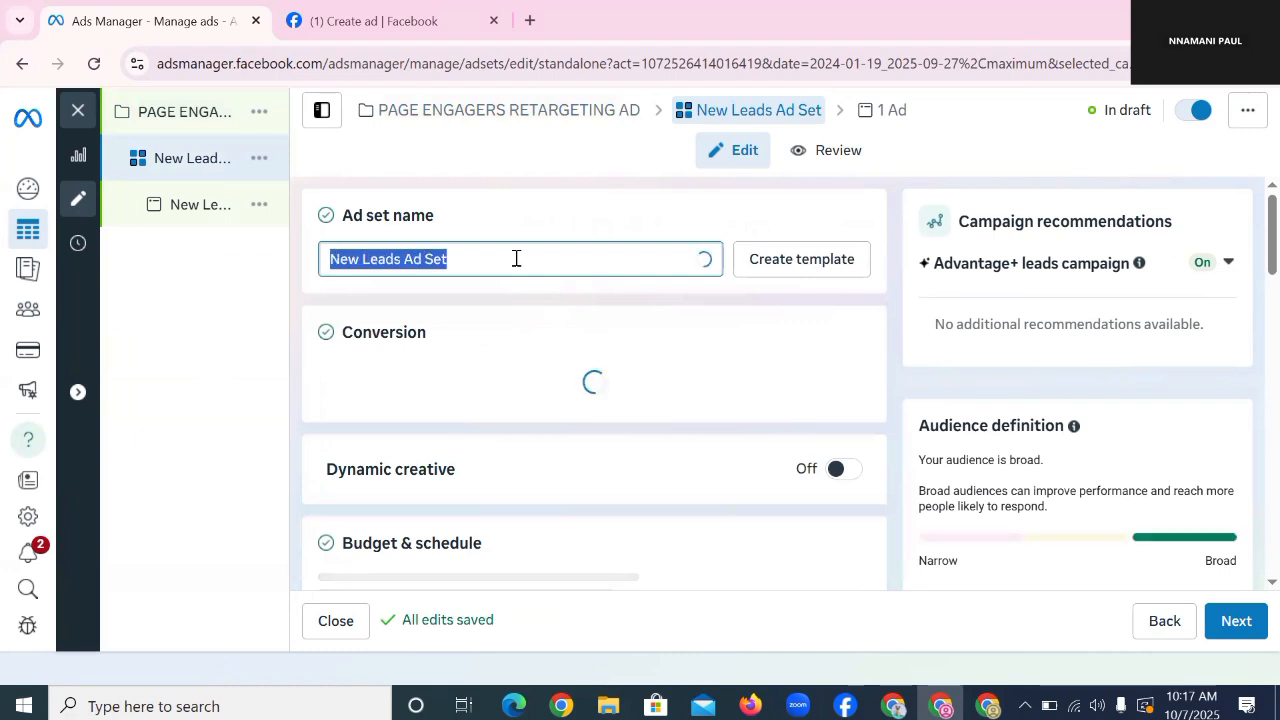
type("PAG")
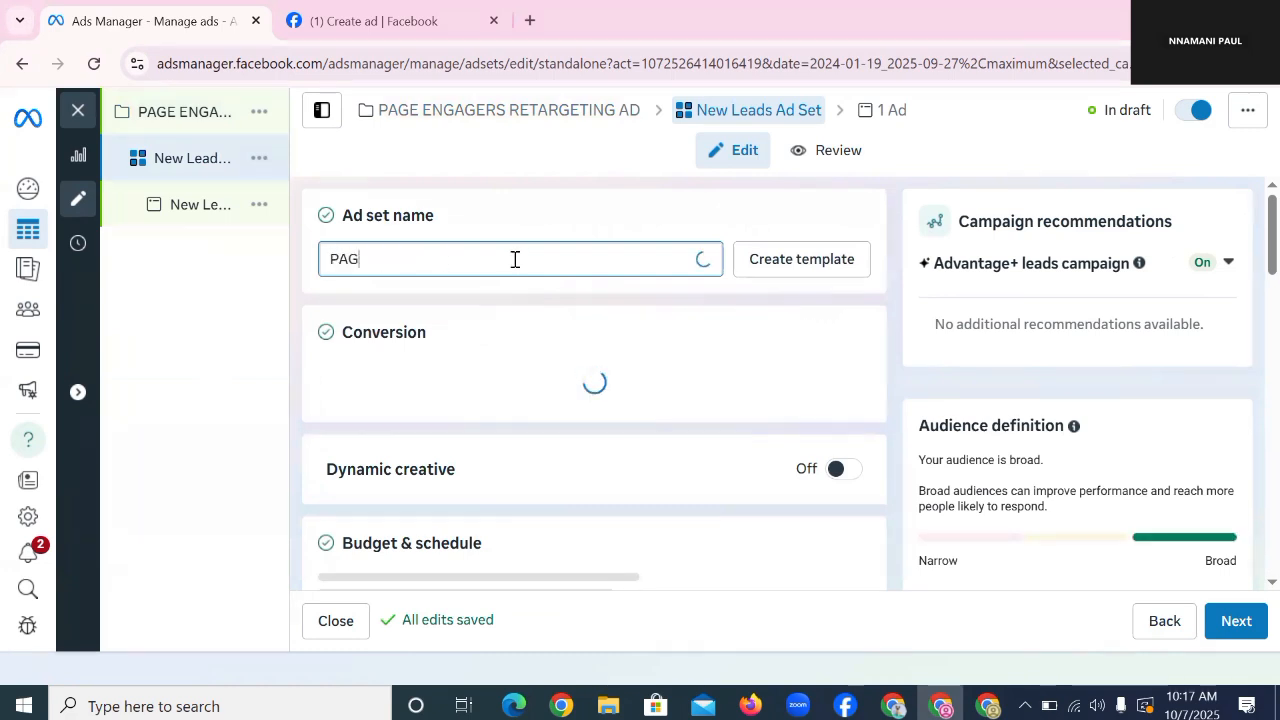
type("E EN")
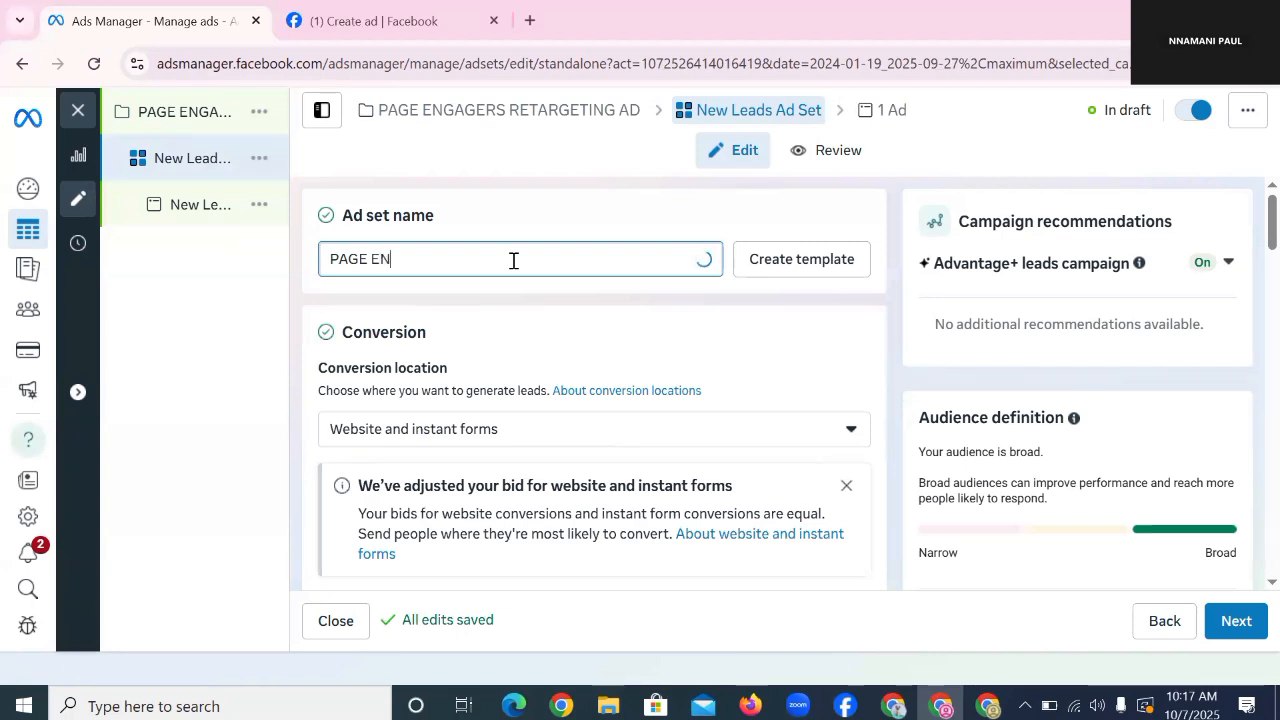
type("GAGERS RE")
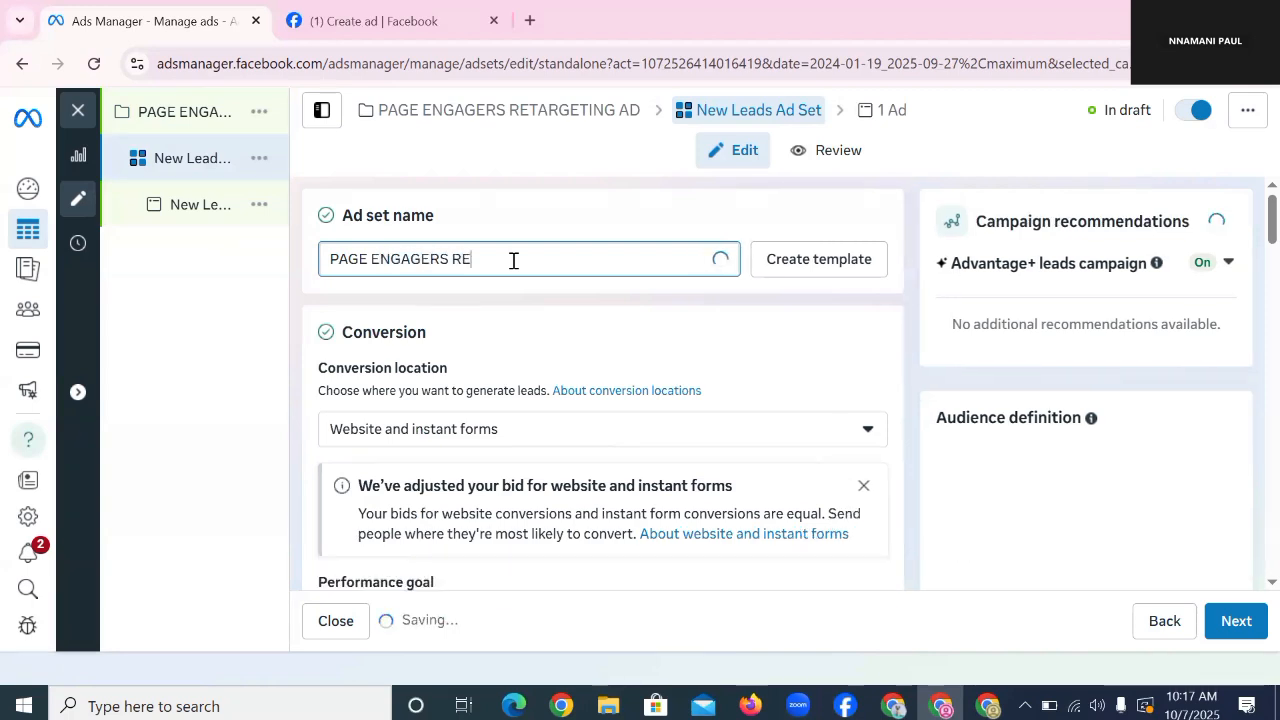
type("TARGETING")
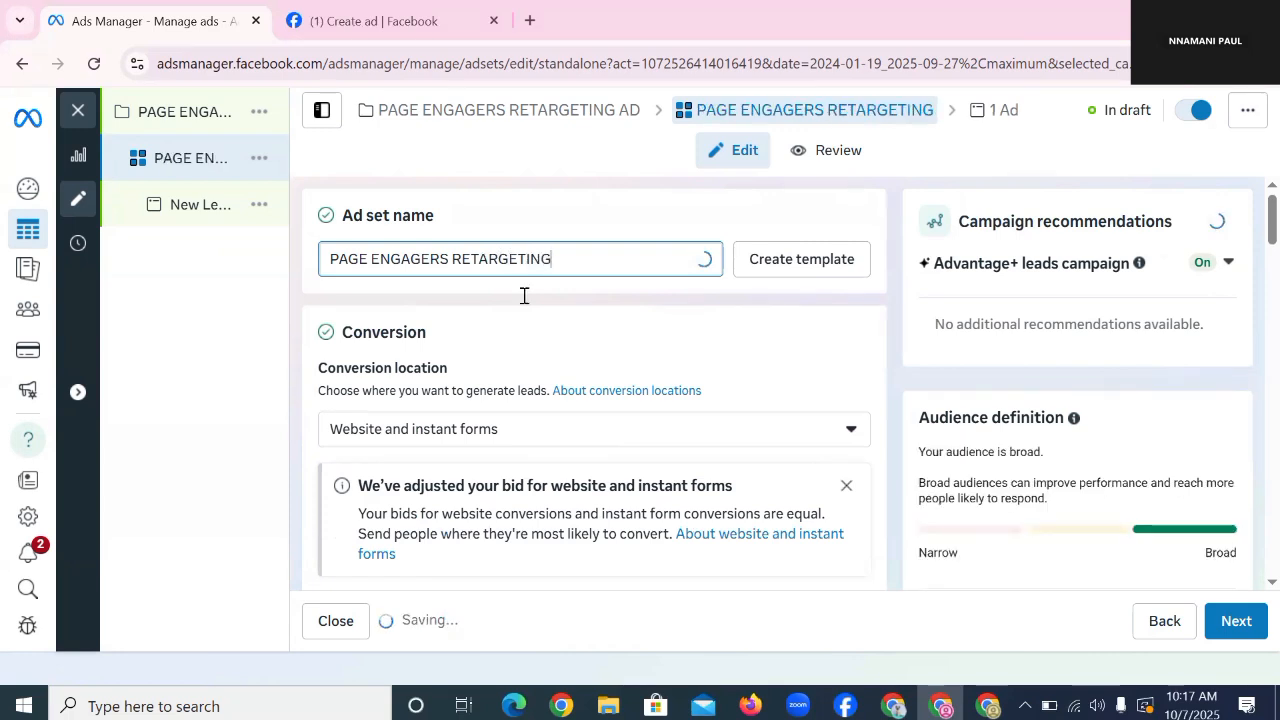
Step: Set the conversion location to Single > Instant forms
left_click(786, 435)
scroll(781, 441, "down", 3)
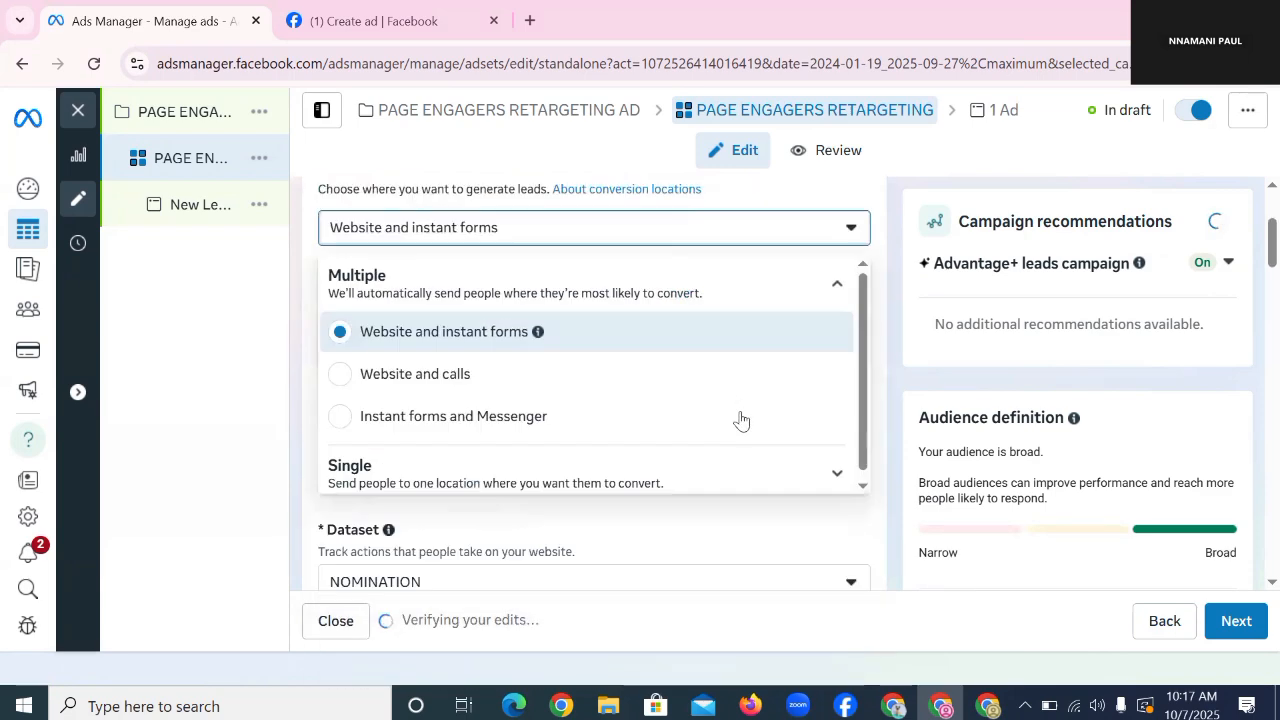
left_click(769, 481)
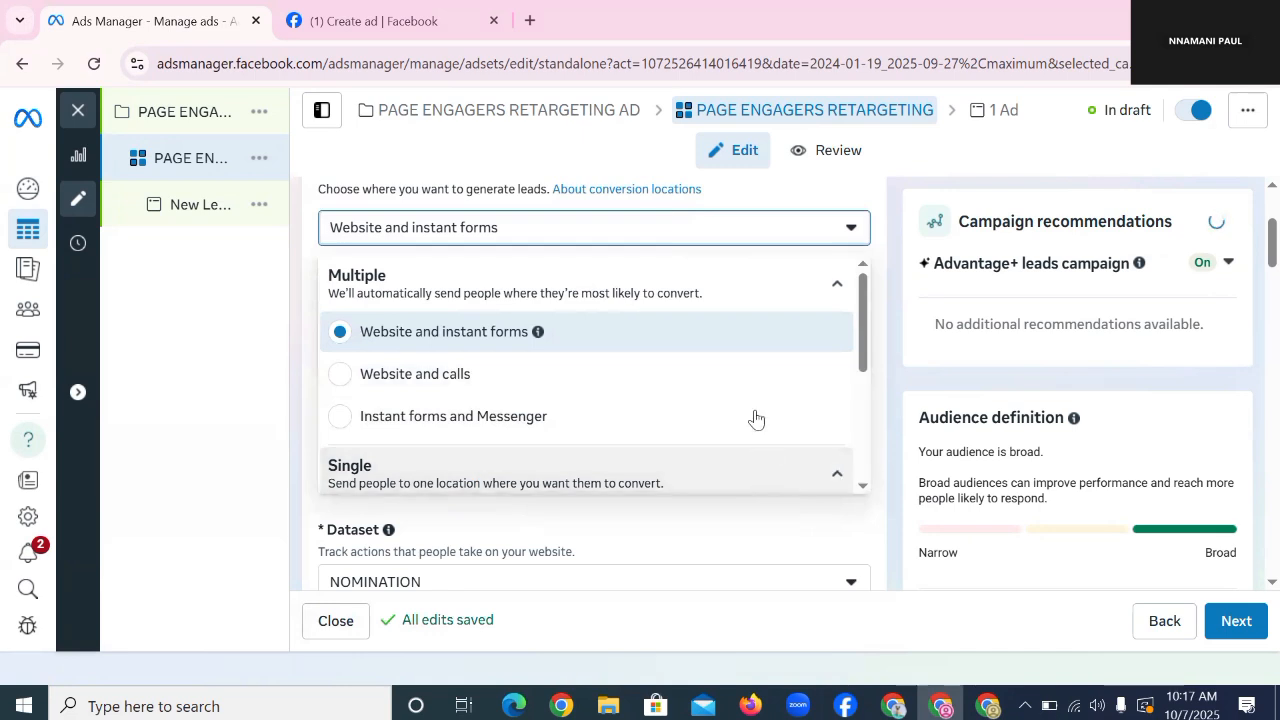
scroll(746, 391, "down", 3)
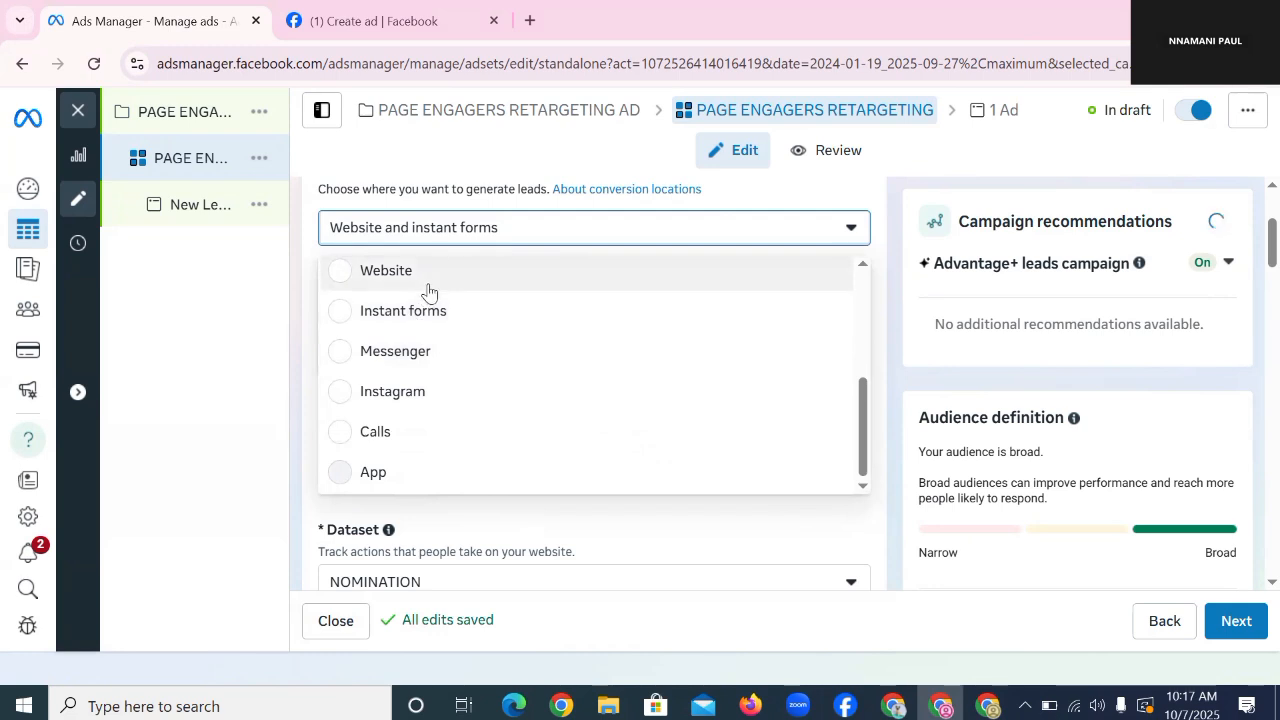
left_click(441, 322)
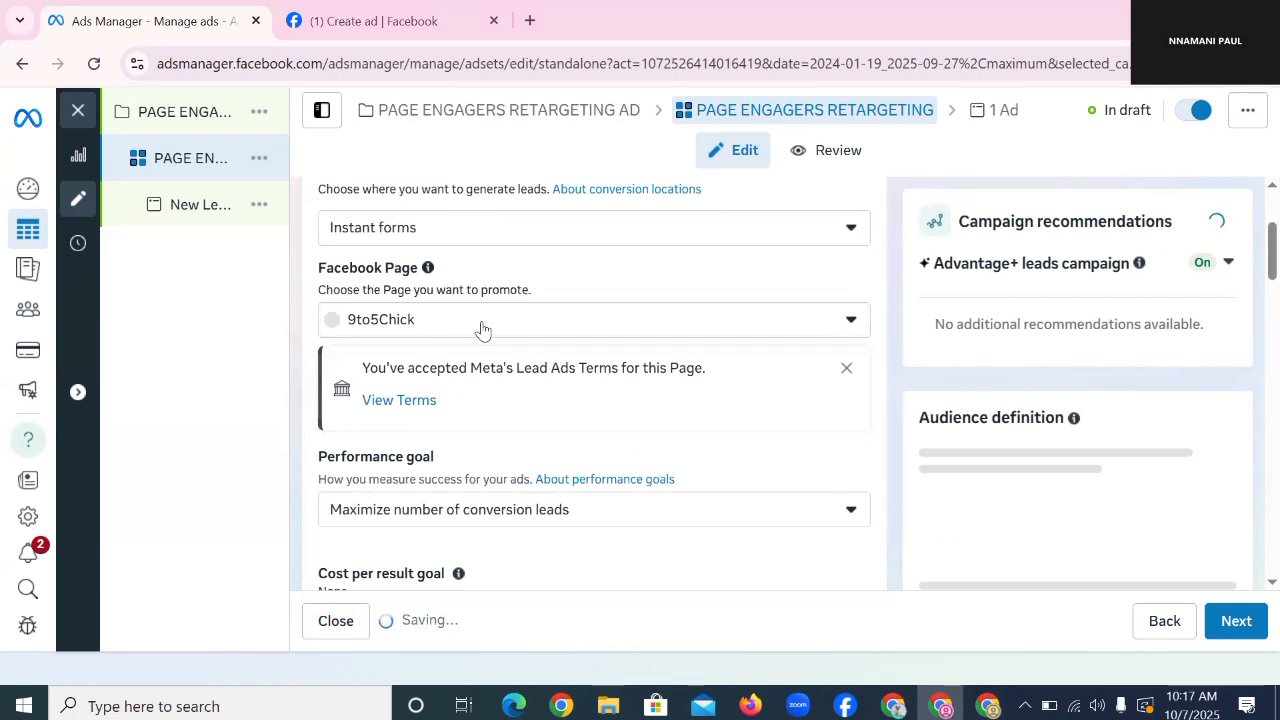
Step: Choose Fitness Masterclass from the Business Account pages as the Facebook Page
left_click(508, 320)
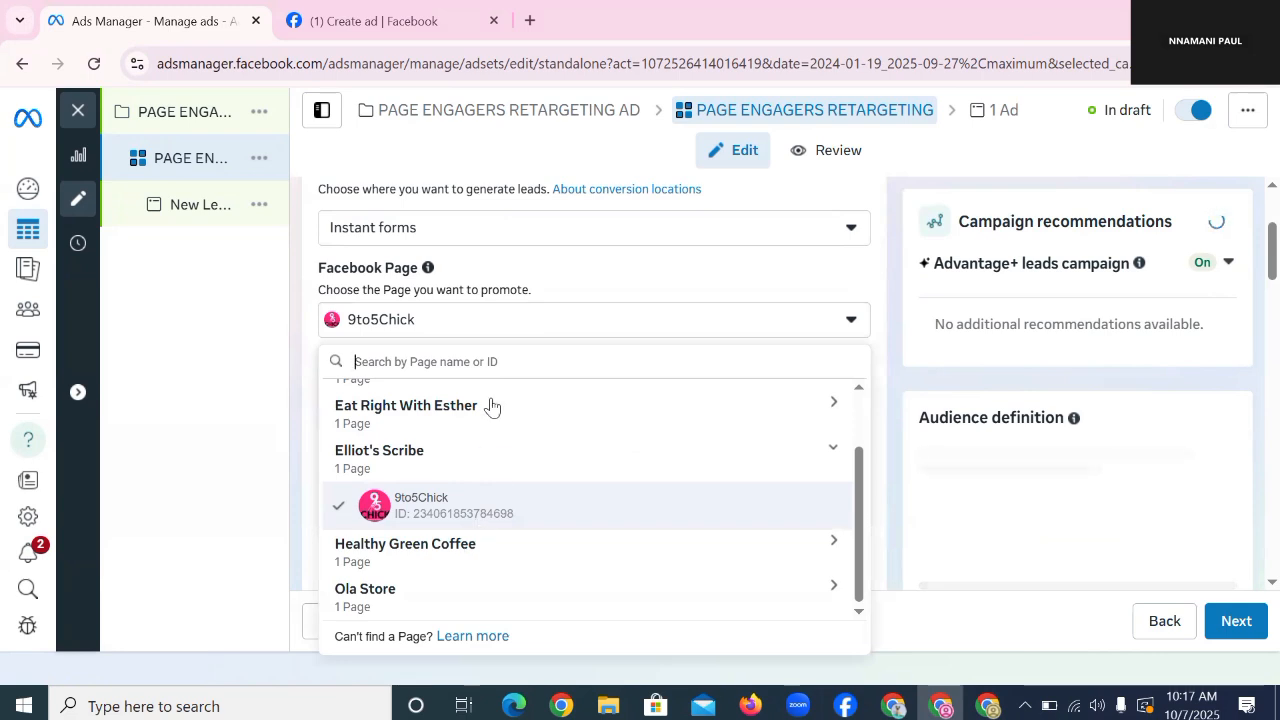
scroll(491, 440, "up", 2)
left_click(491, 450)
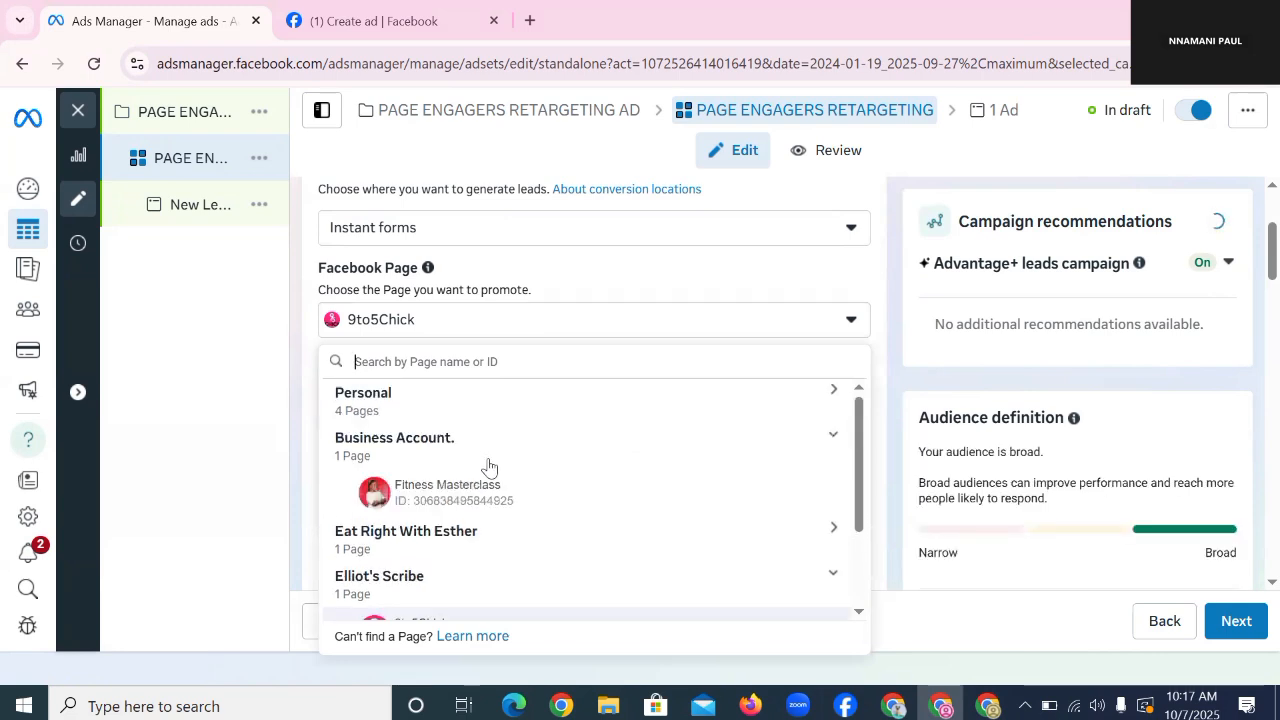
left_click(484, 492)
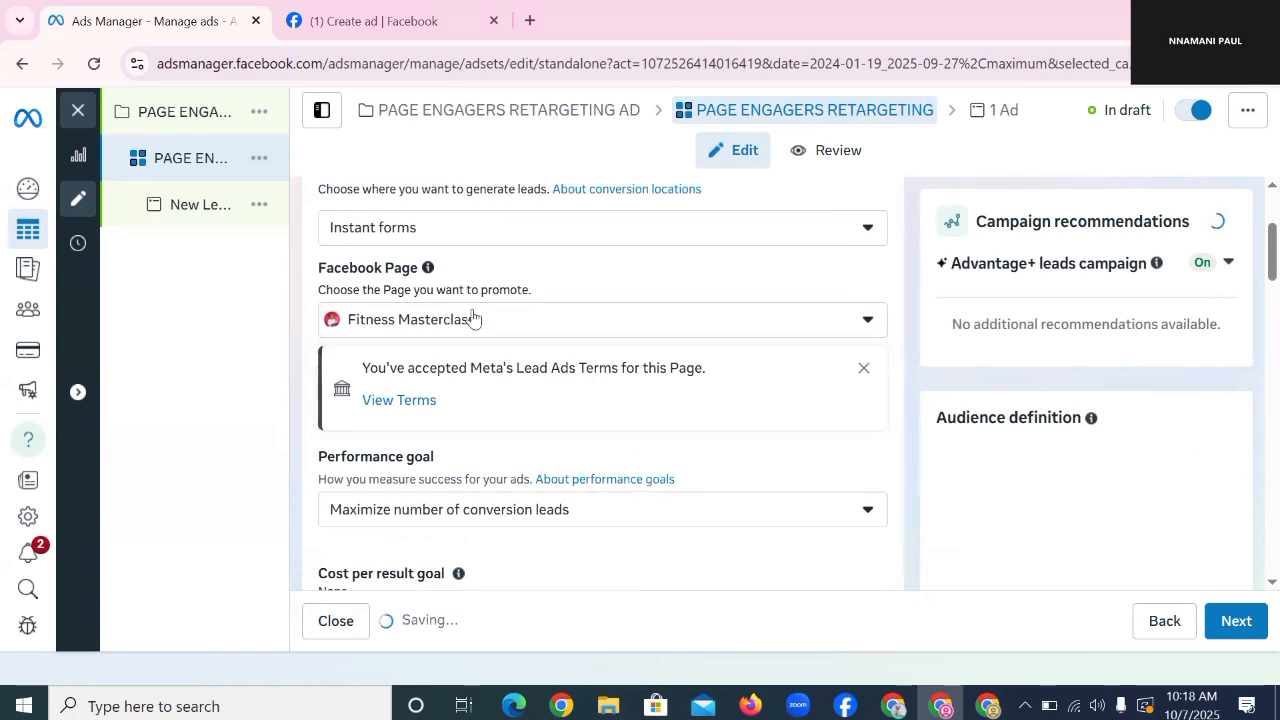
Step: Set the performance goal to Maximize number of leads
scroll(474, 320, "down", 3)
scroll(470, 317, "up", 1)
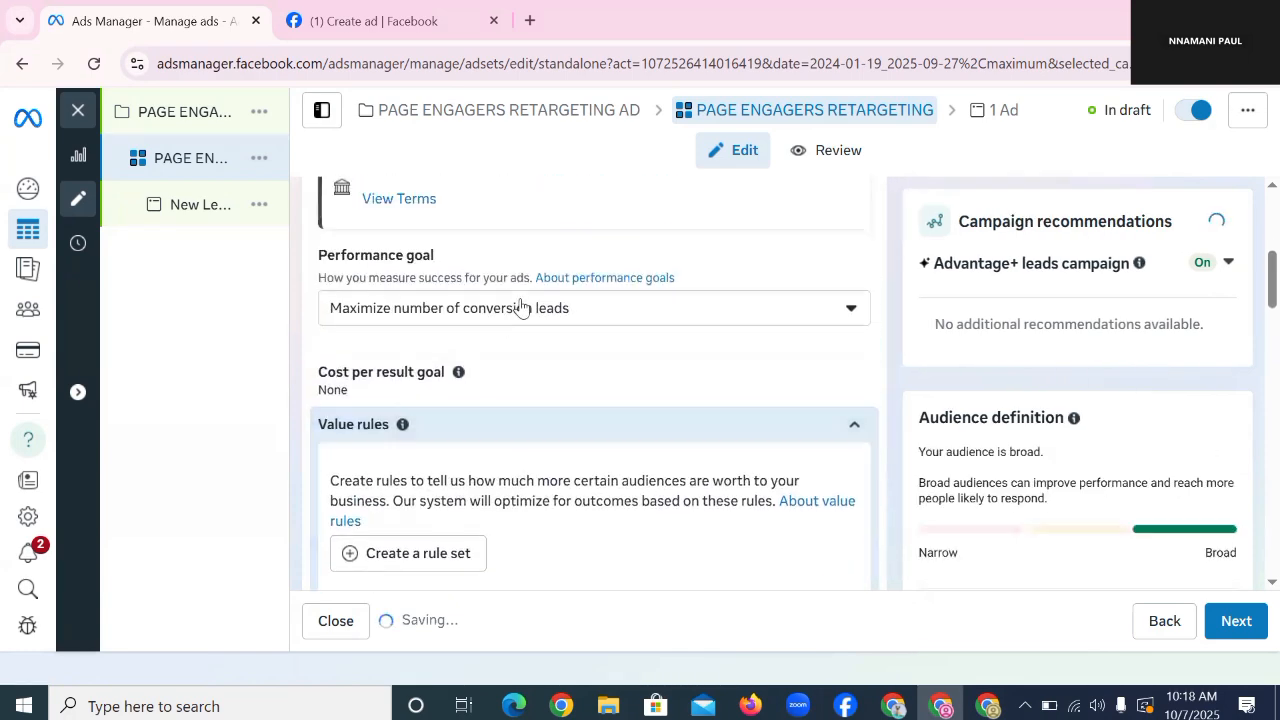
left_click(520, 308)
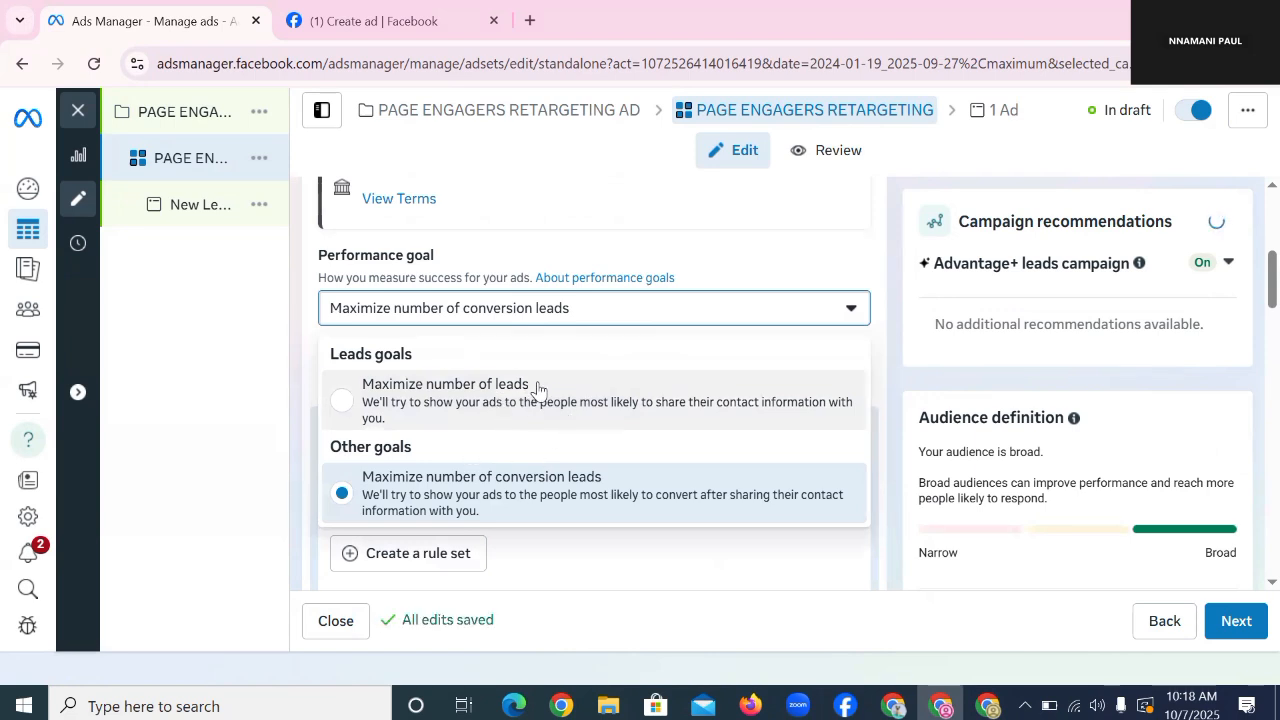
left_click(535, 388)
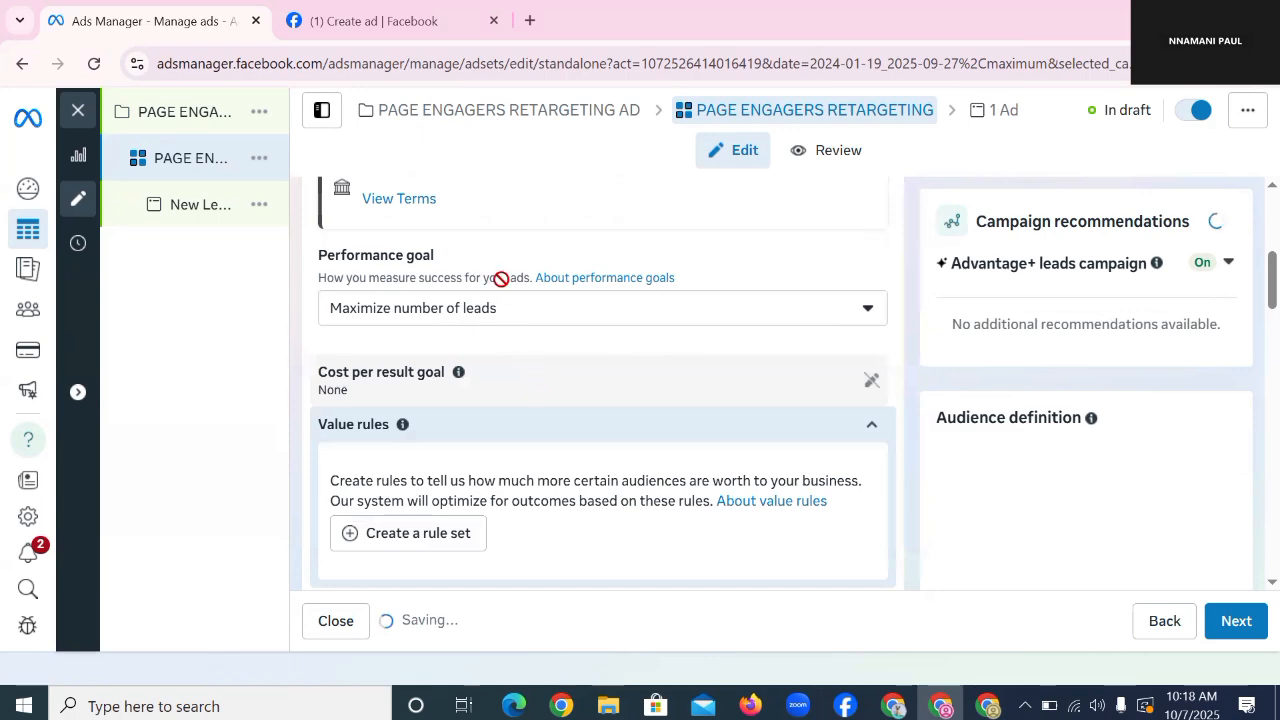
Step: Keep the Daily budget strategy and replace the 3980 amount with ₦1500 NGN
scroll(486, 300, "down", 5)
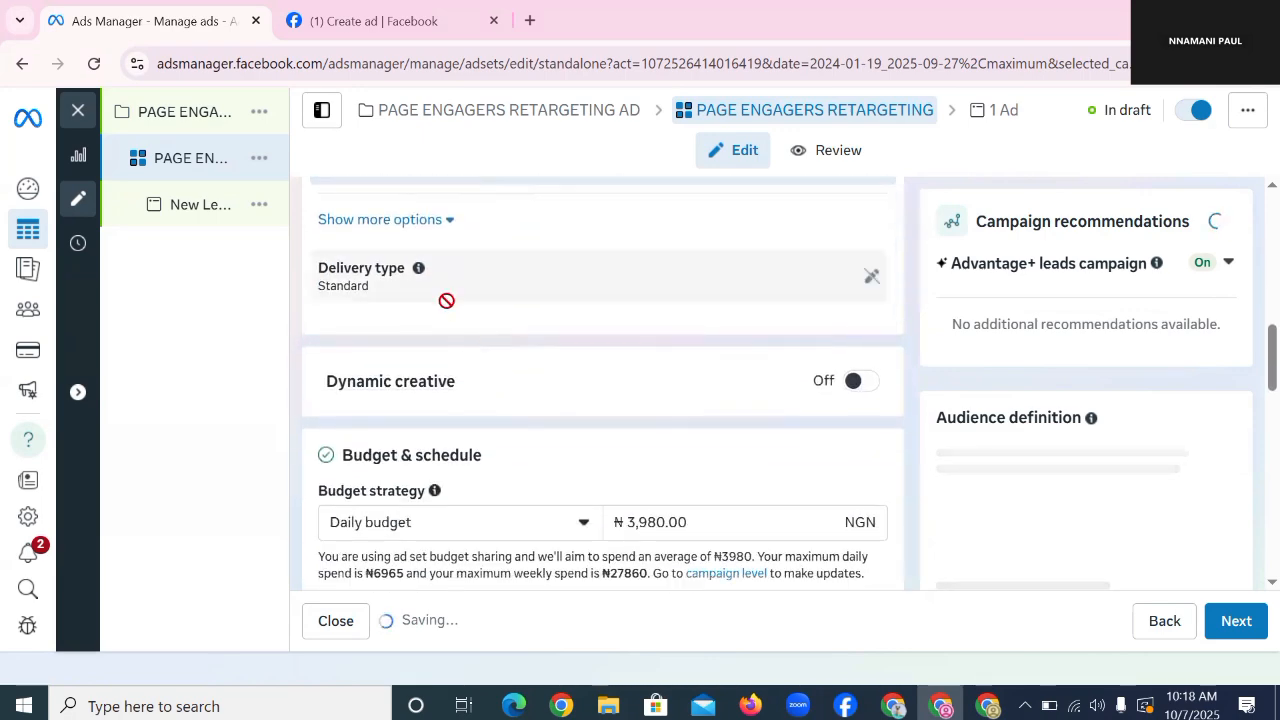
scroll(480, 320, "down", 2)
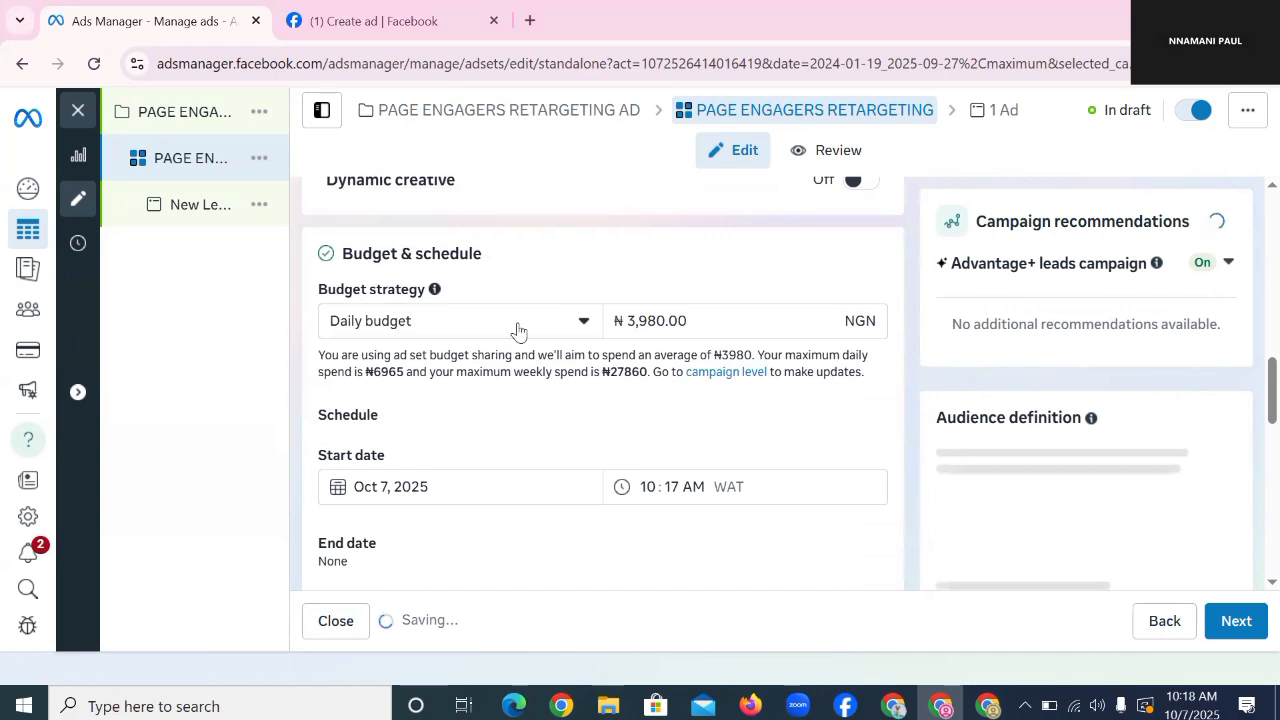
left_click(518, 325)
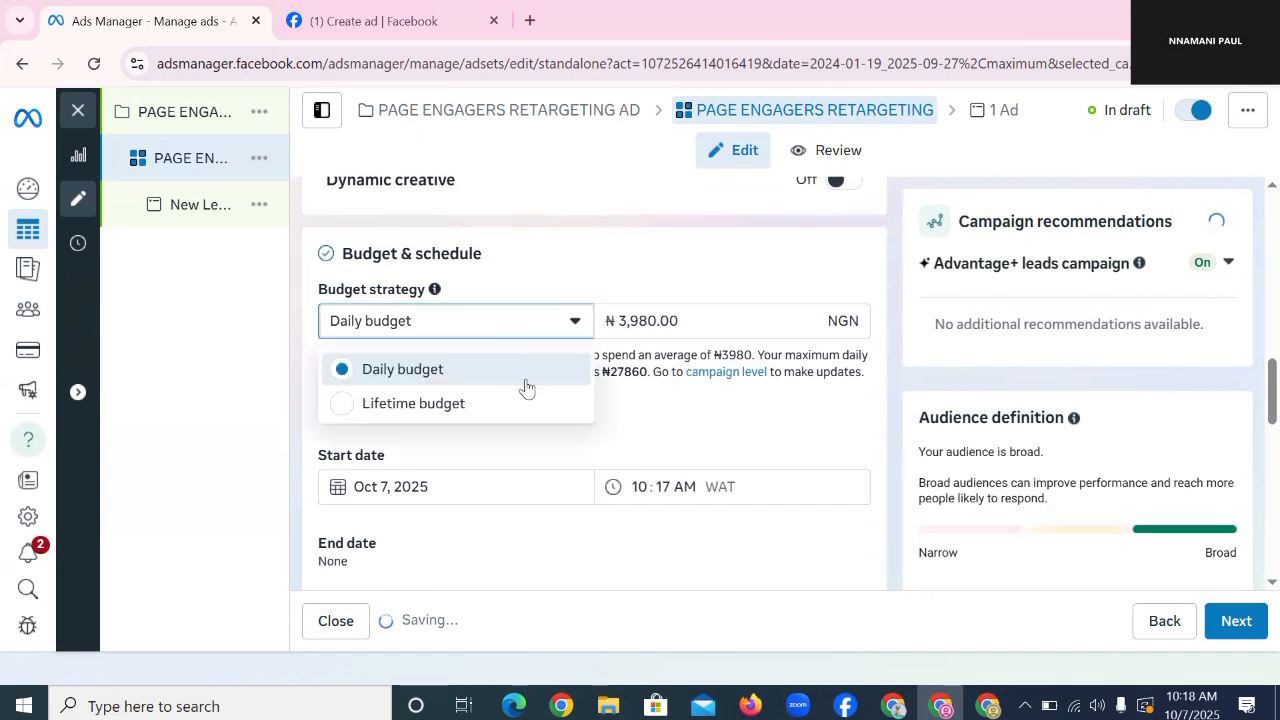
left_click(476, 368)
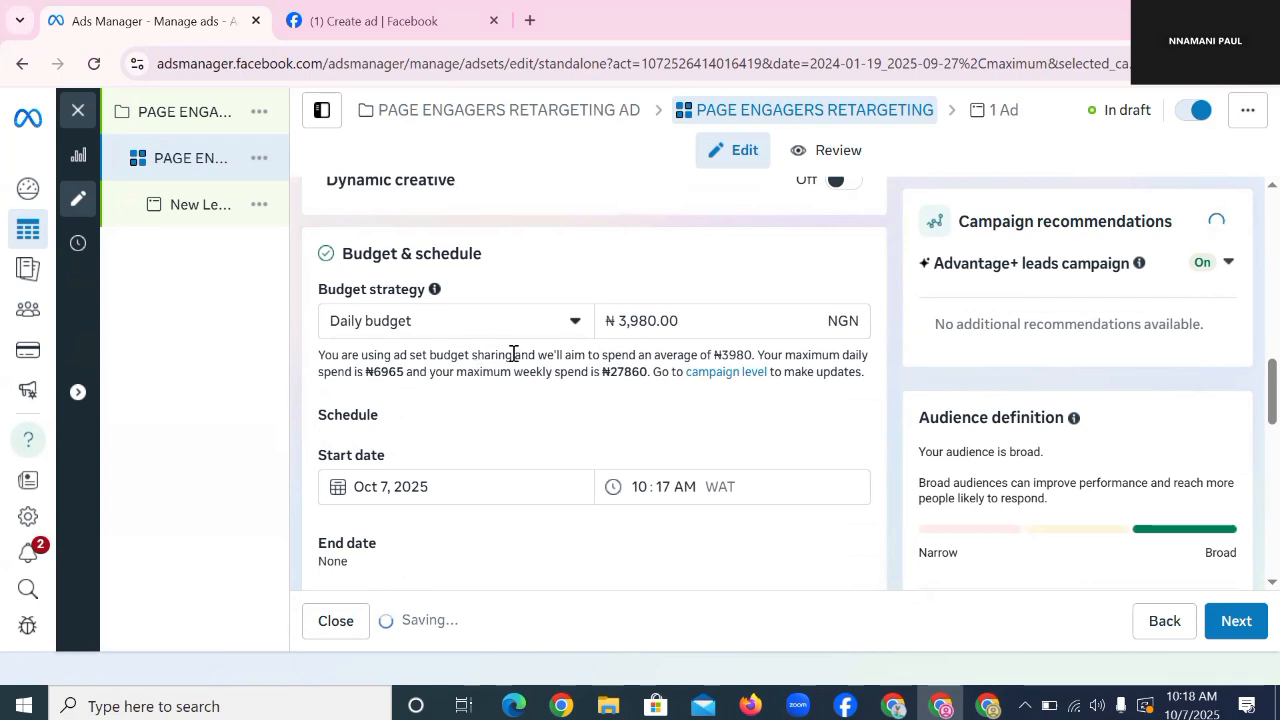
left_click(697, 318)
double_click(700, 315)
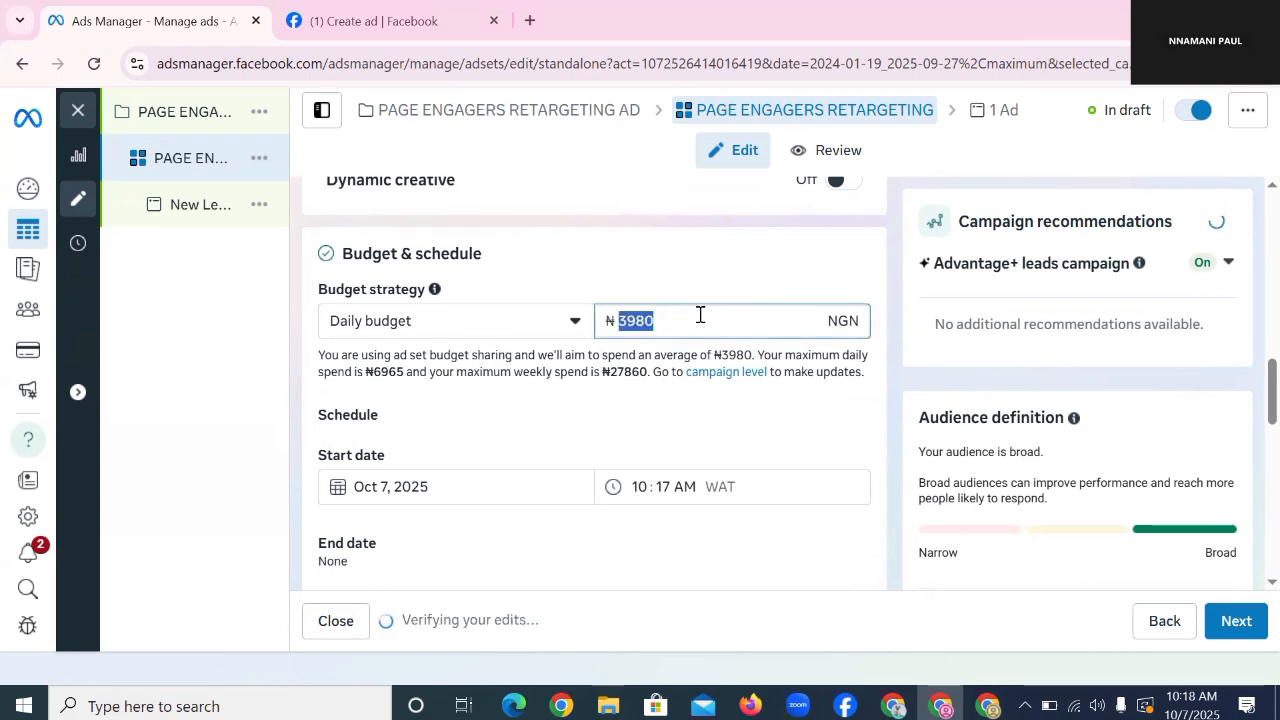
type("1500")
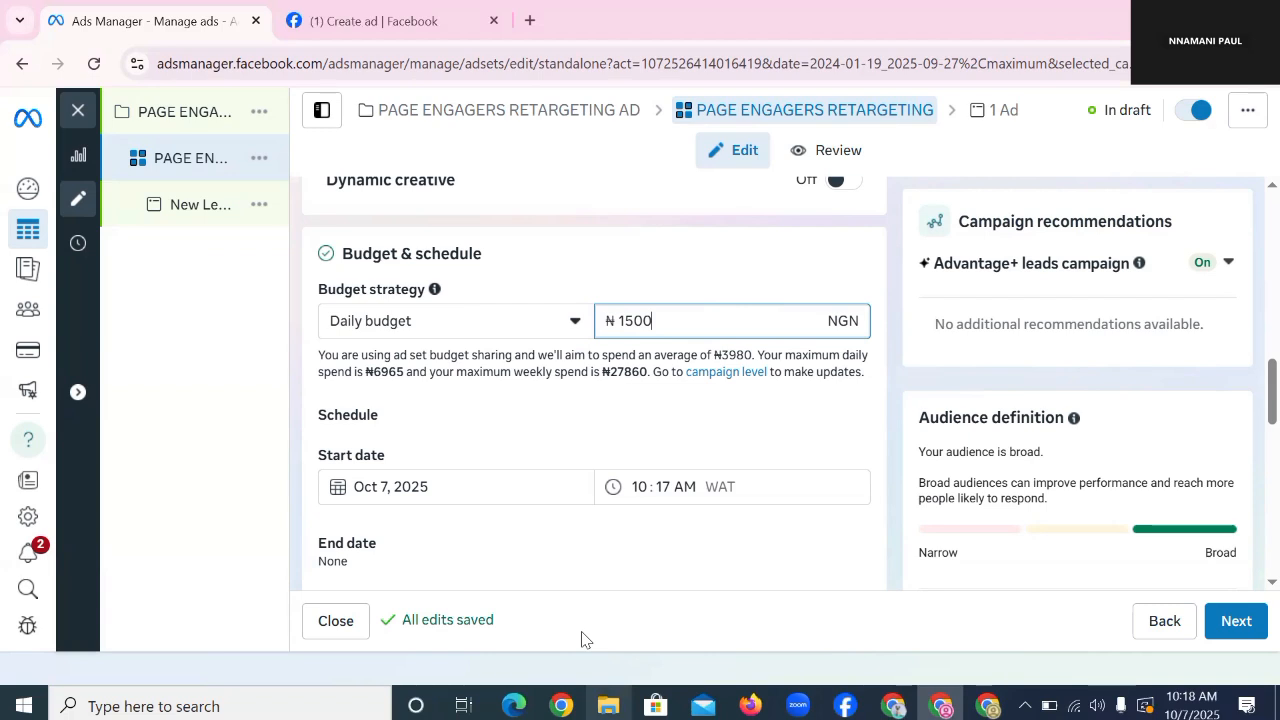
Step: Set the ad set start to October 8, 2025 at 04:00 AM WAT
scroll(536, 453, "down", 1)
left_click(438, 390)
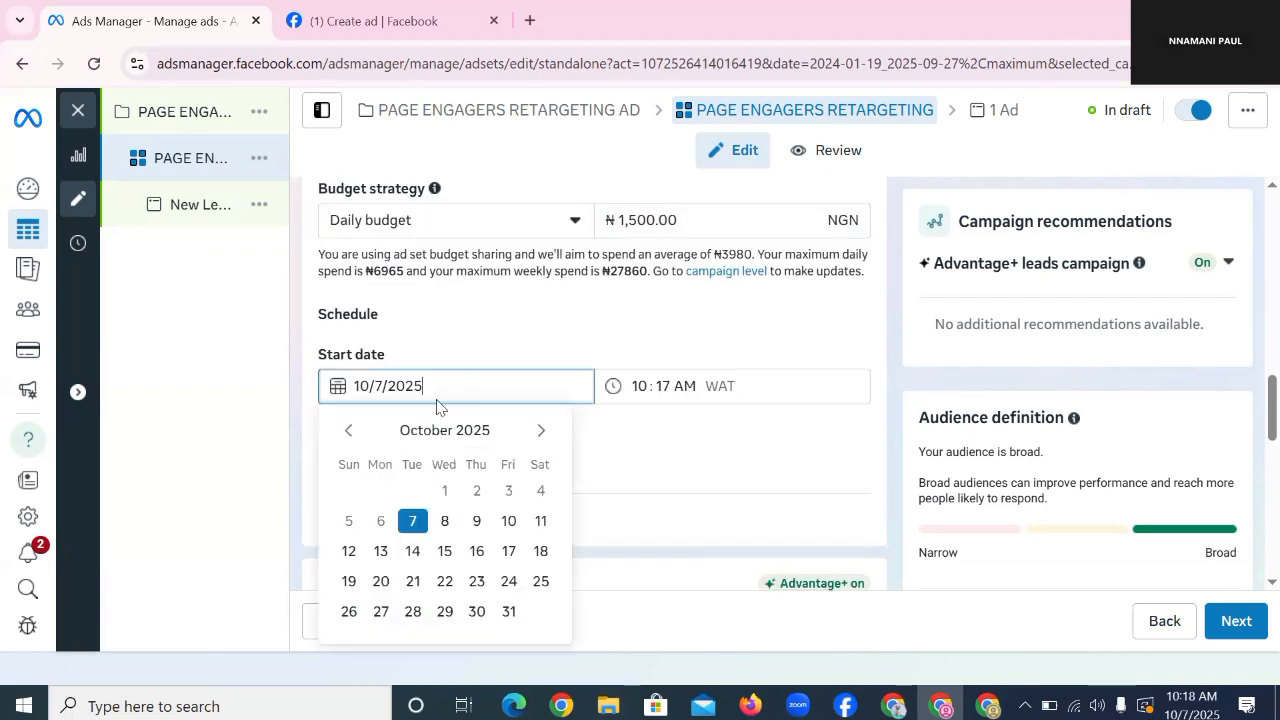
left_click(443, 521)
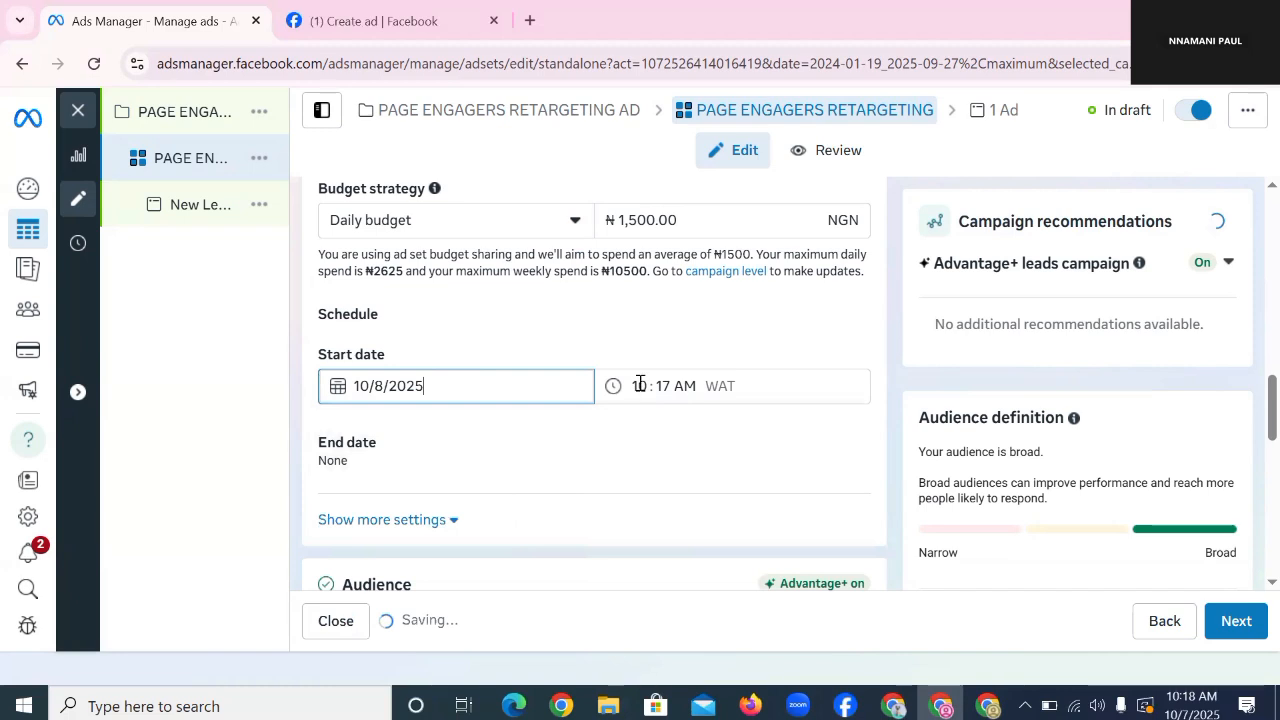
left_click(640, 385)
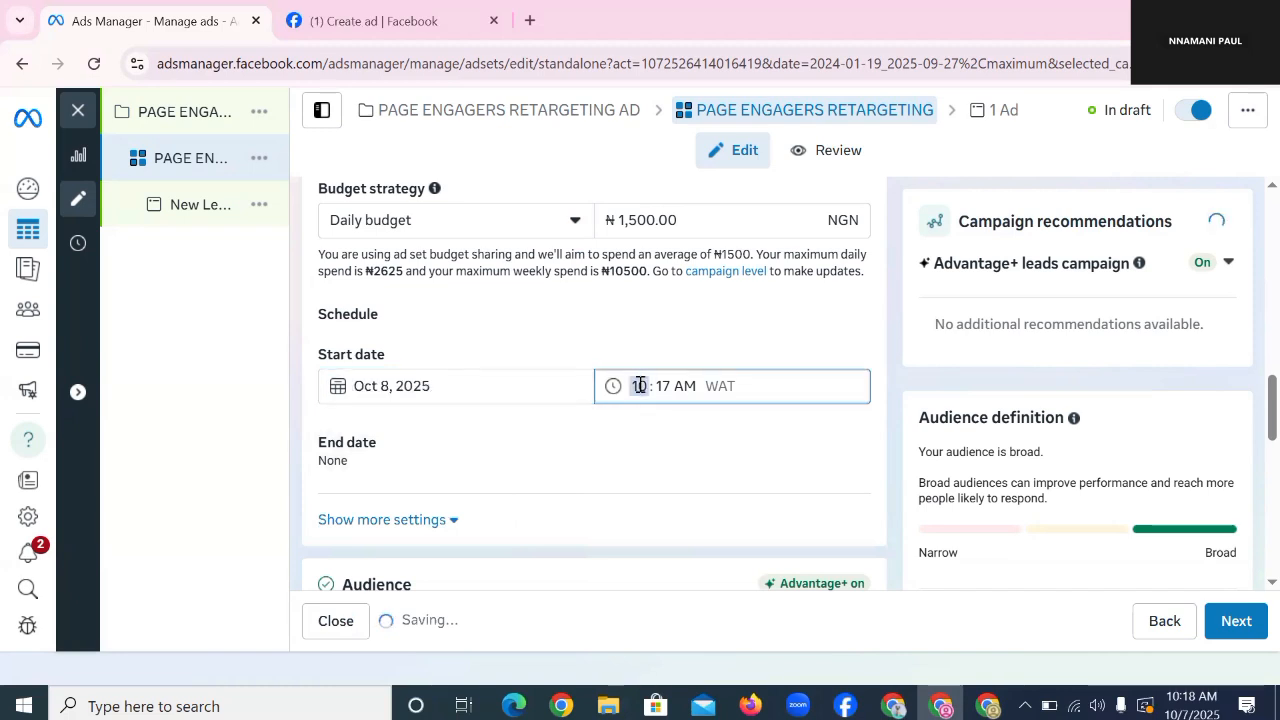
type("4:00")
scroll(561, 396, "down", 1)
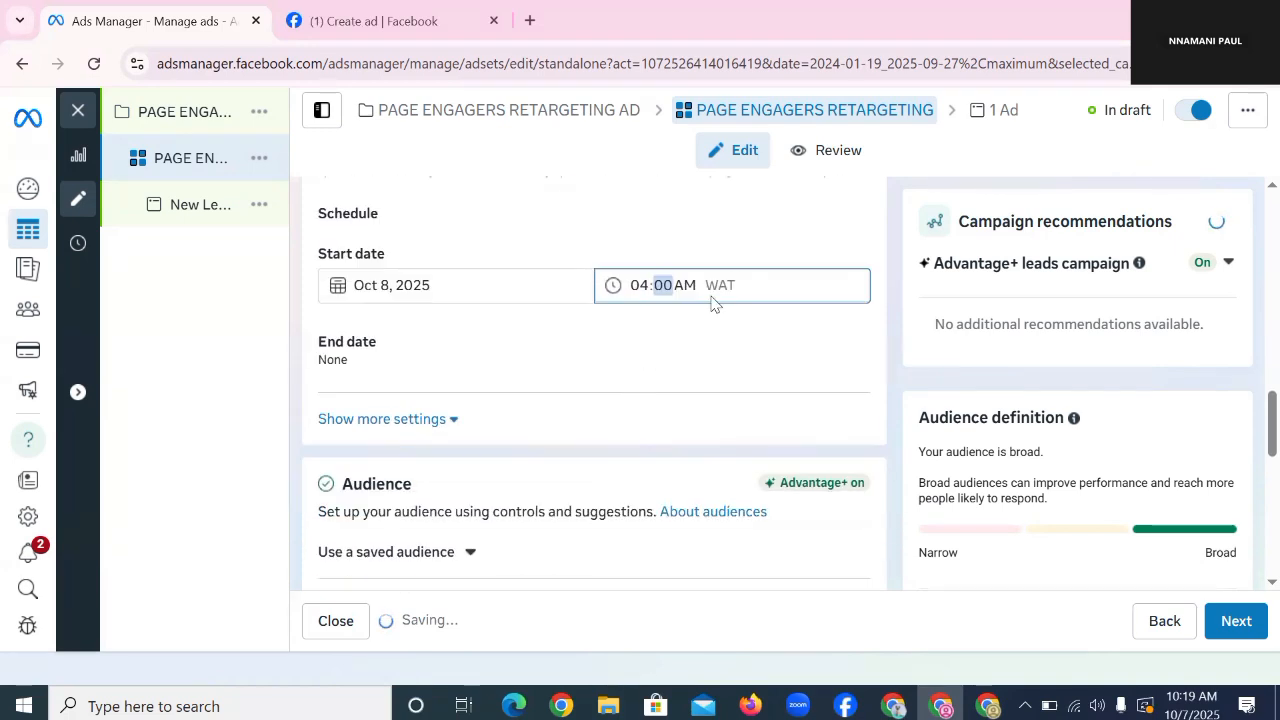
left_click(683, 285)
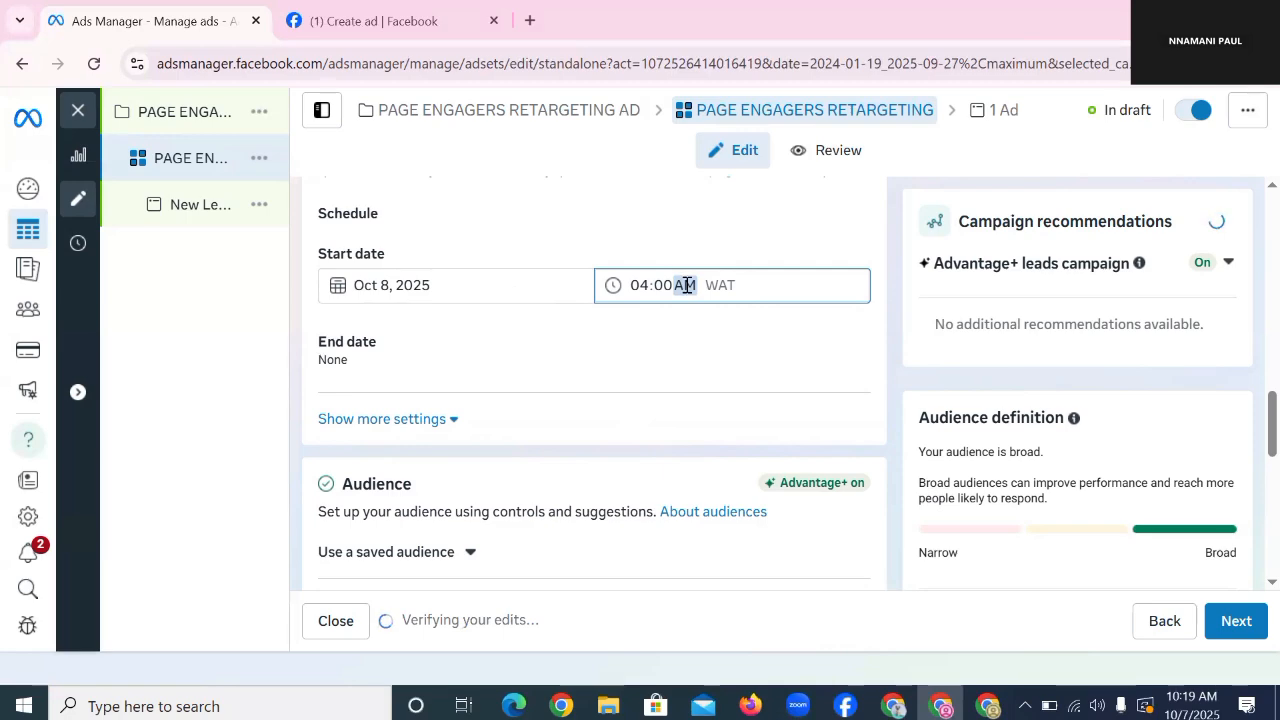
scroll(686, 285, "down", 1)
scroll(686, 290, "down", 2)
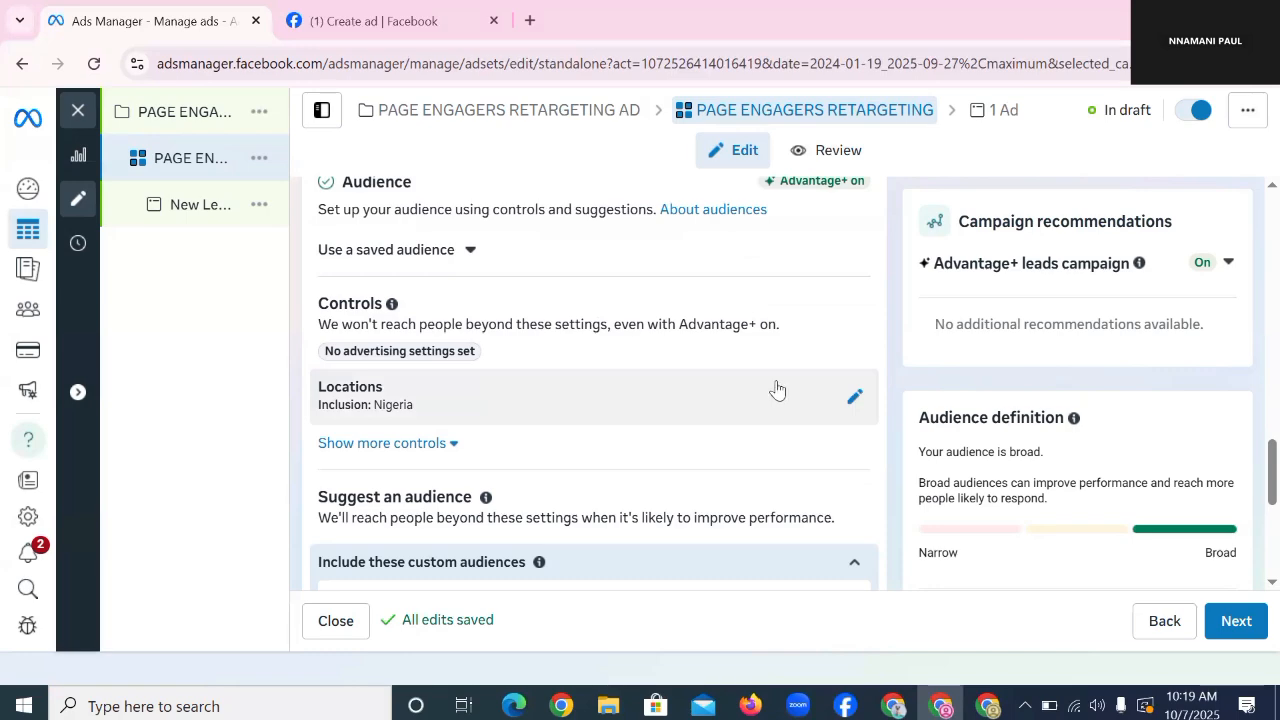
Step: Open the Locations settings and reveal more audience controls (Nigeria, age 18+, all languages)
scroll(777, 389, "up", 1)
scroll(775, 378, "up", 1)
scroll(678, 340, "down", 4)
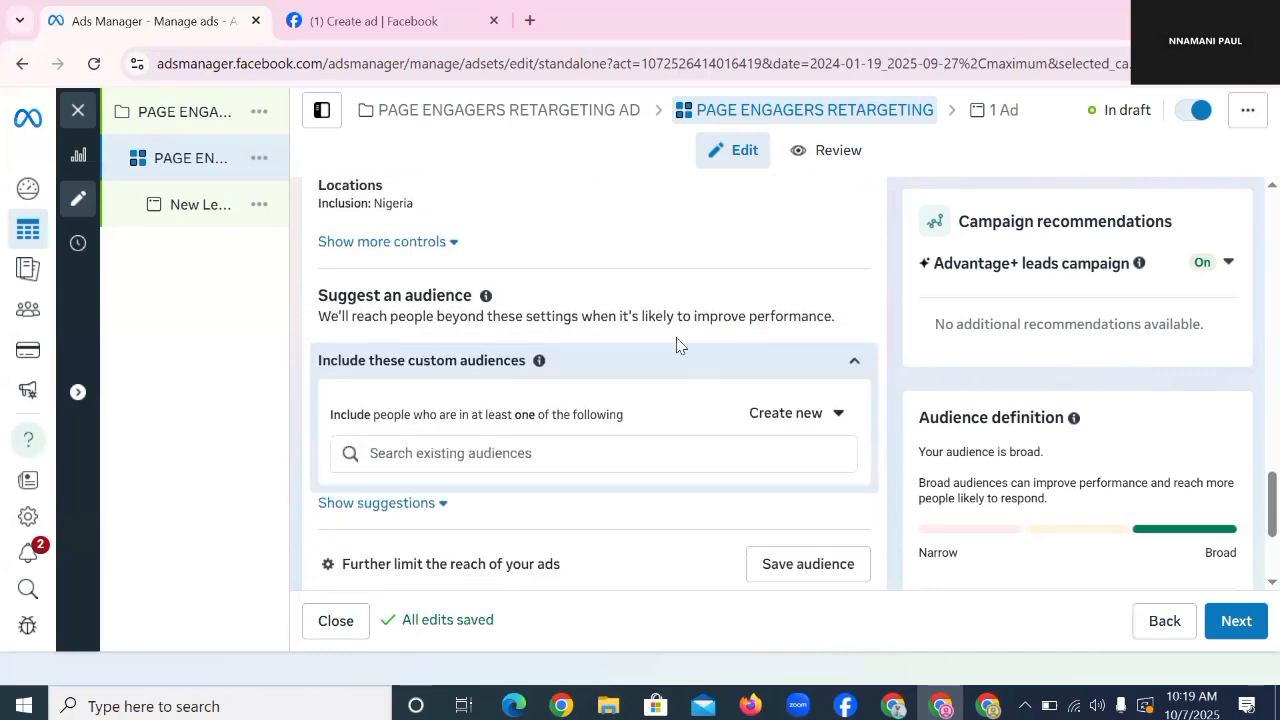
scroll(640, 350, "up", 2)
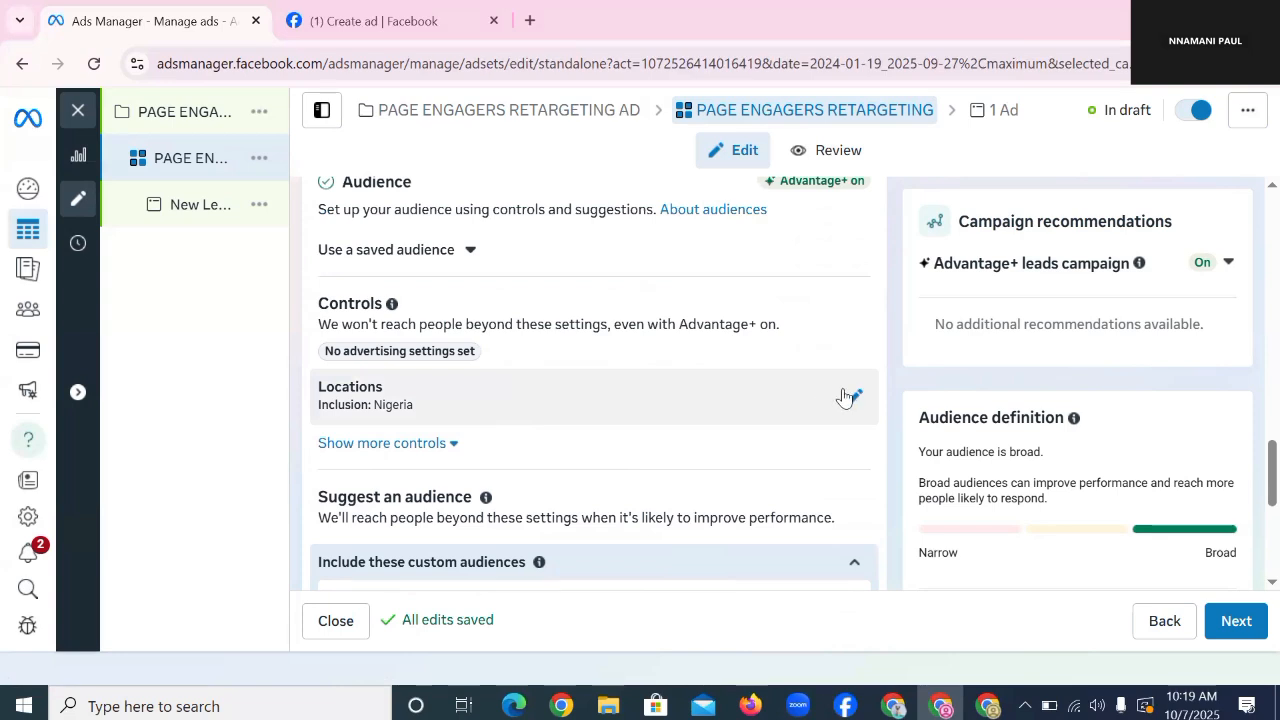
left_click(451, 423)
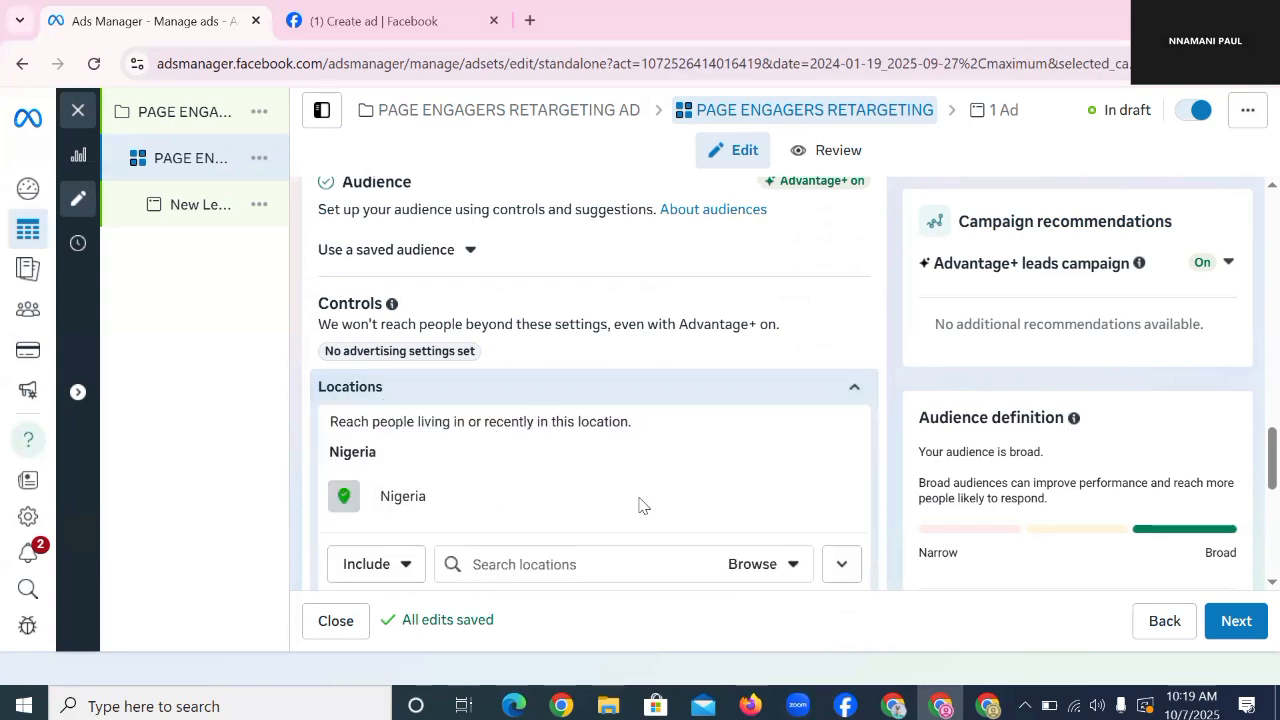
scroll(635, 480, "down", 2)
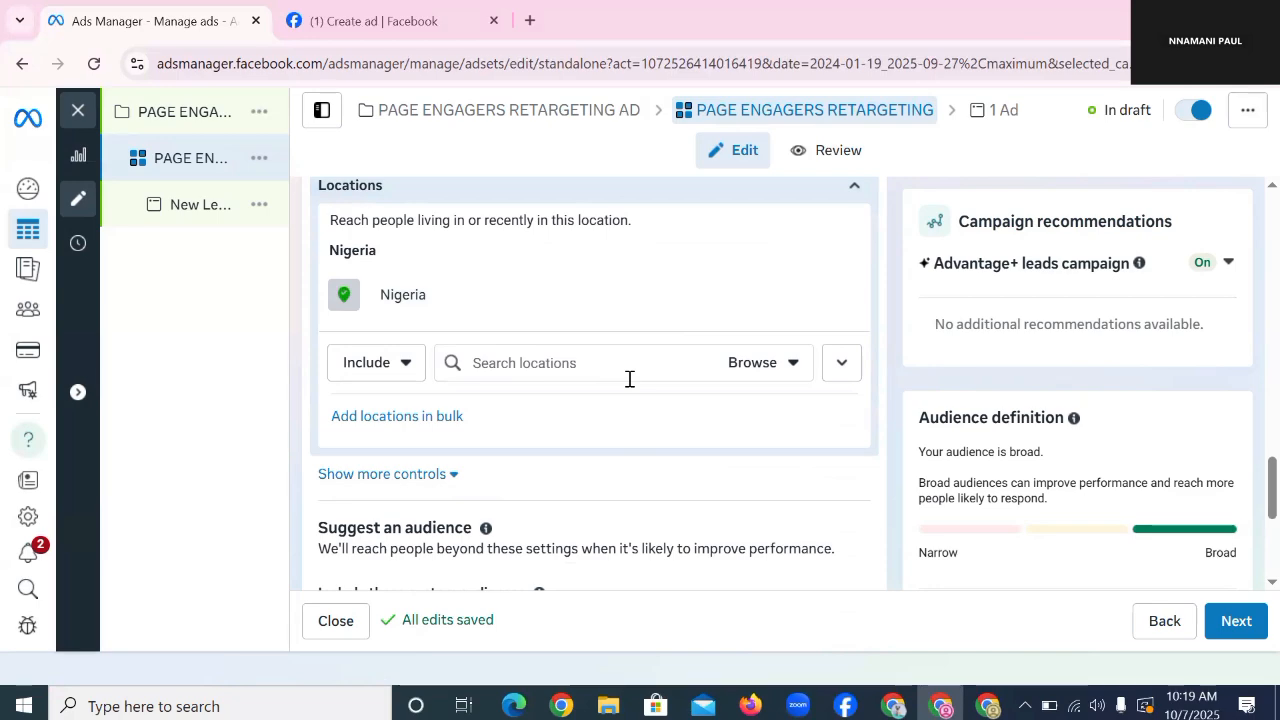
scroll(544, 364, "down", 2)
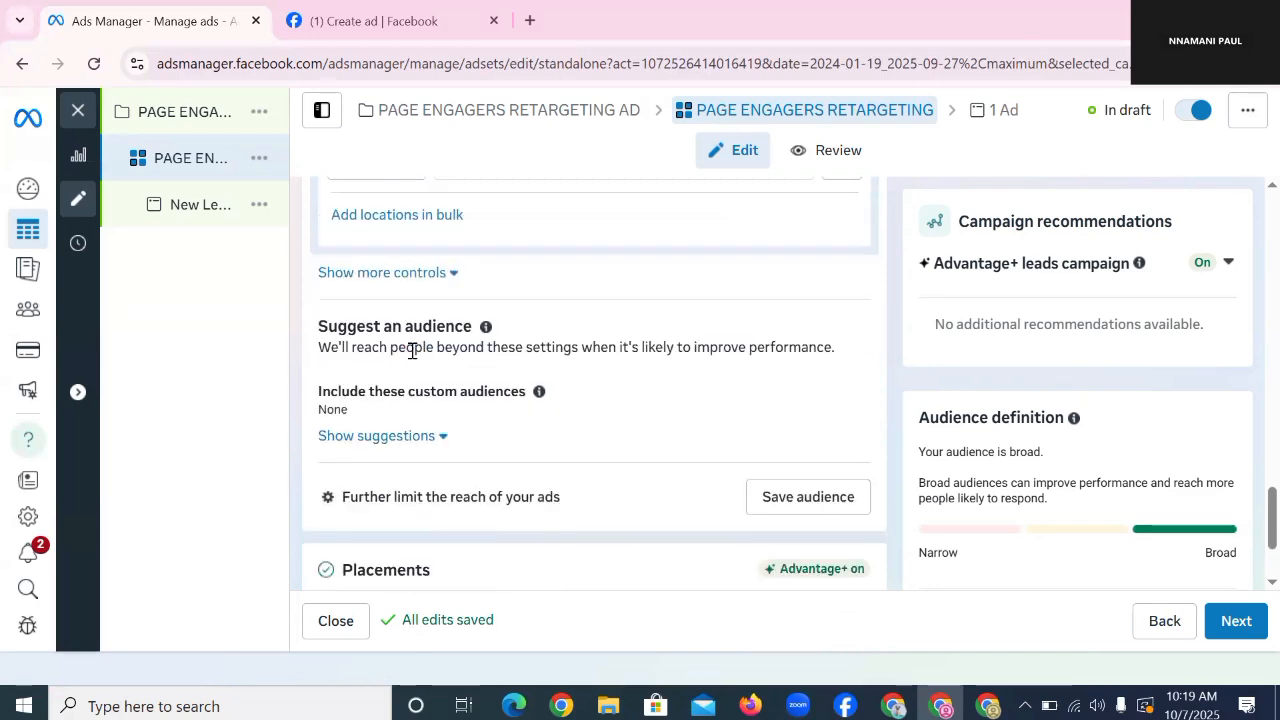
scroll(585, 368, "up", 3)
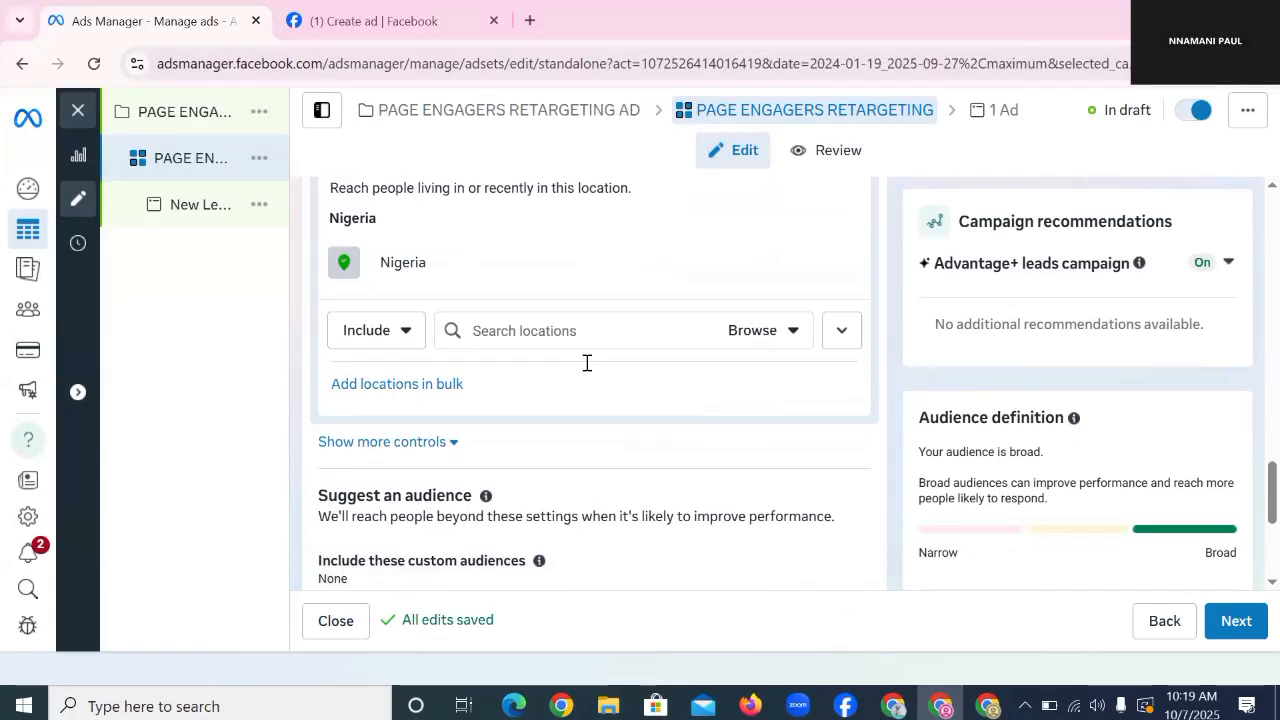
scroll(588, 371, "down", 1)
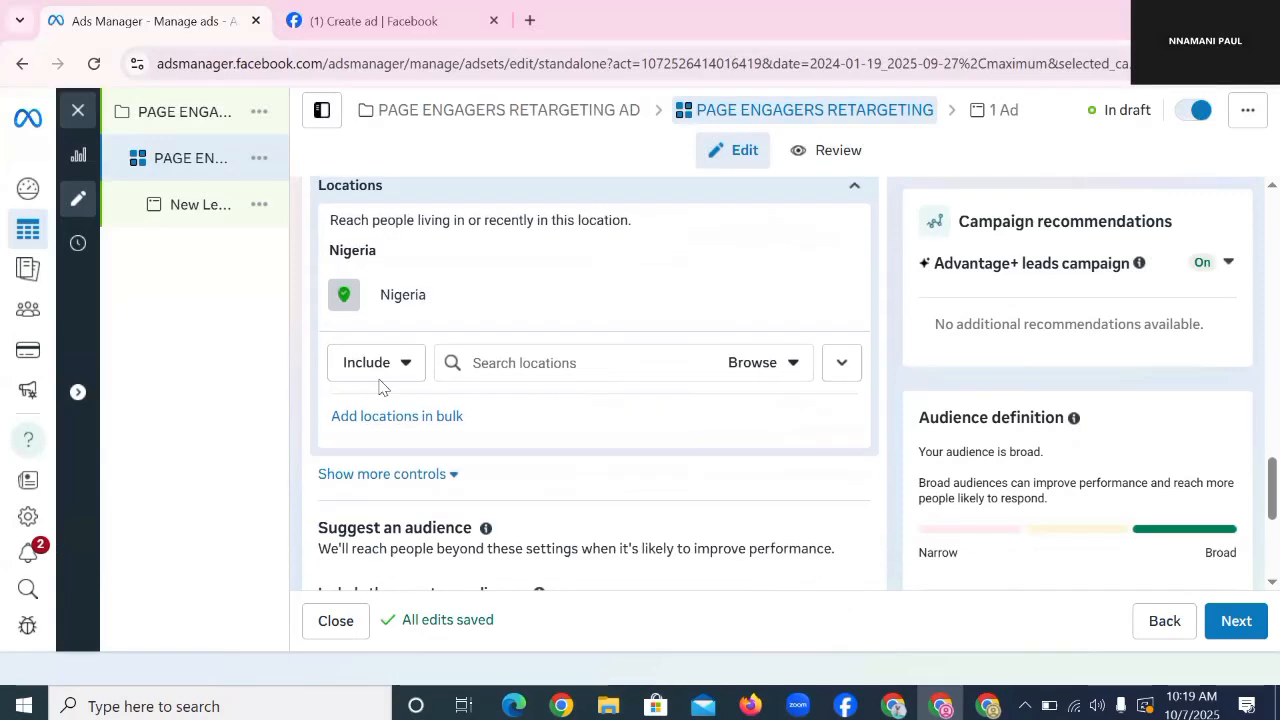
left_click(388, 476)
Step: Hide, then show again, the suggested age 18–65+, all genders, broad targeting
scroll(506, 371, "up", 2)
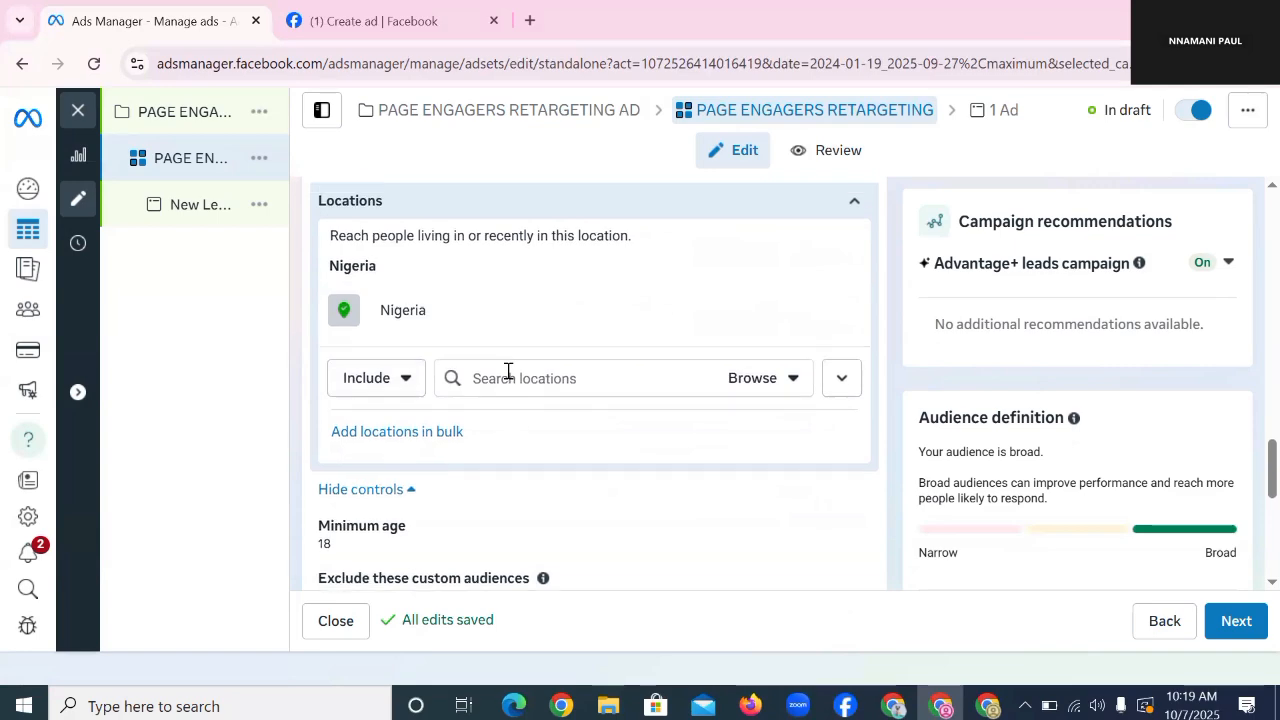
scroll(506, 377, "up", 2)
scroll(523, 366, "down", 4)
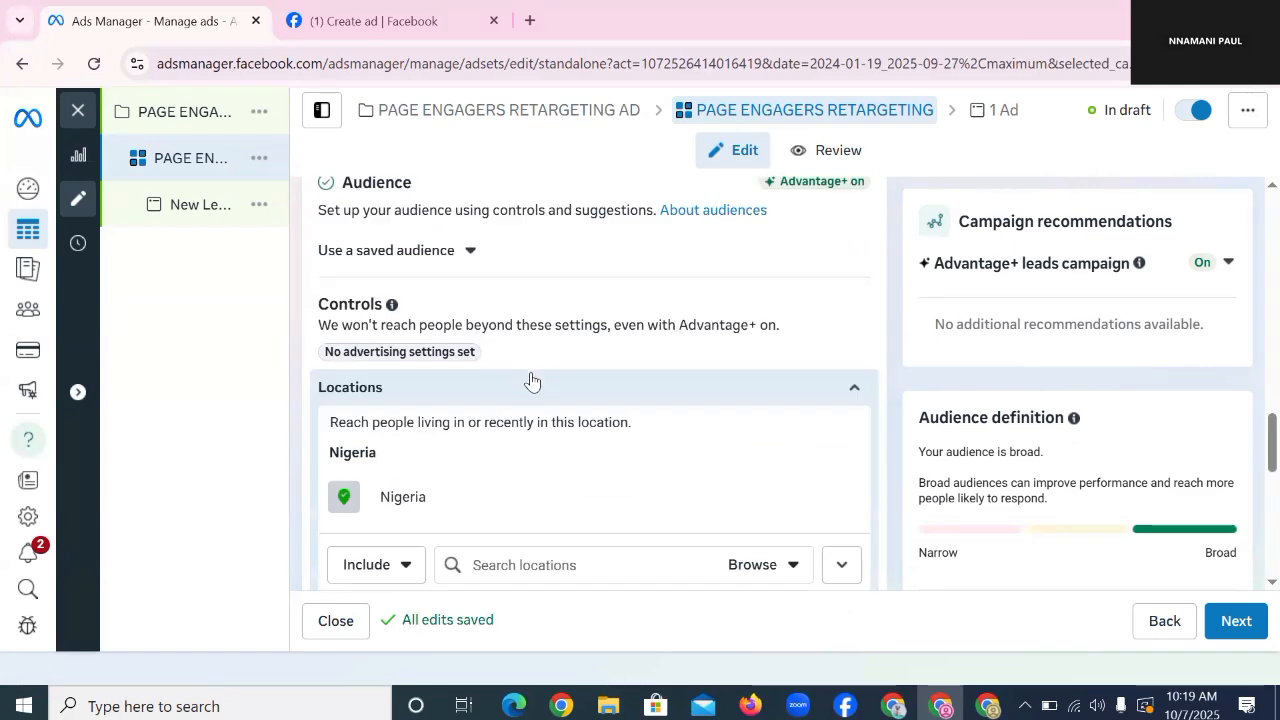
scroll(520, 378, "down", 2)
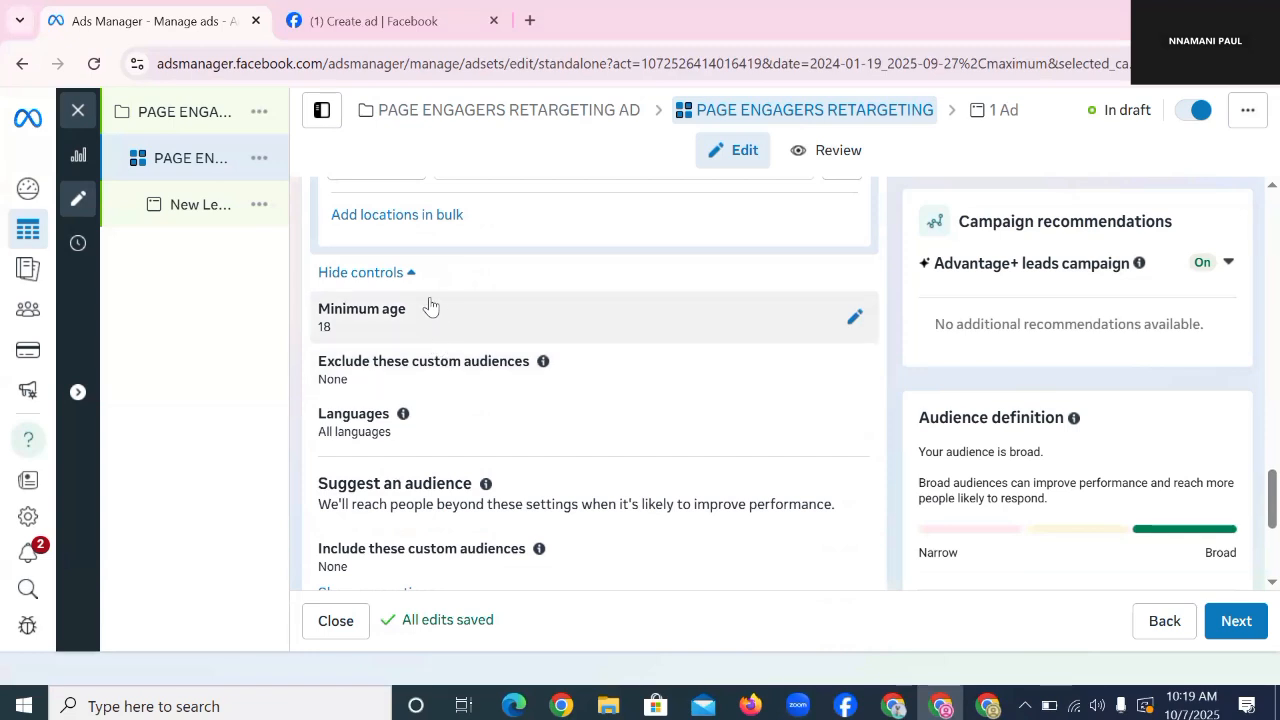
scroll(508, 397, "down", 1)
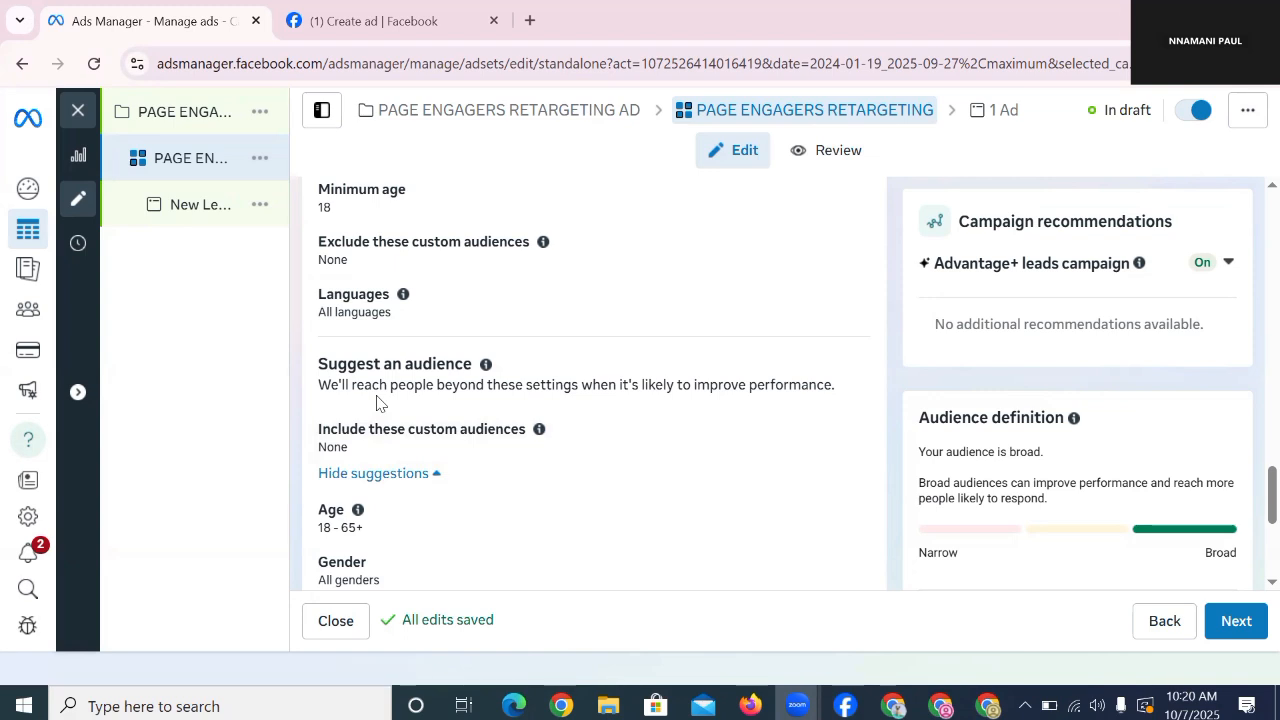
scroll(391, 434, "down", 2)
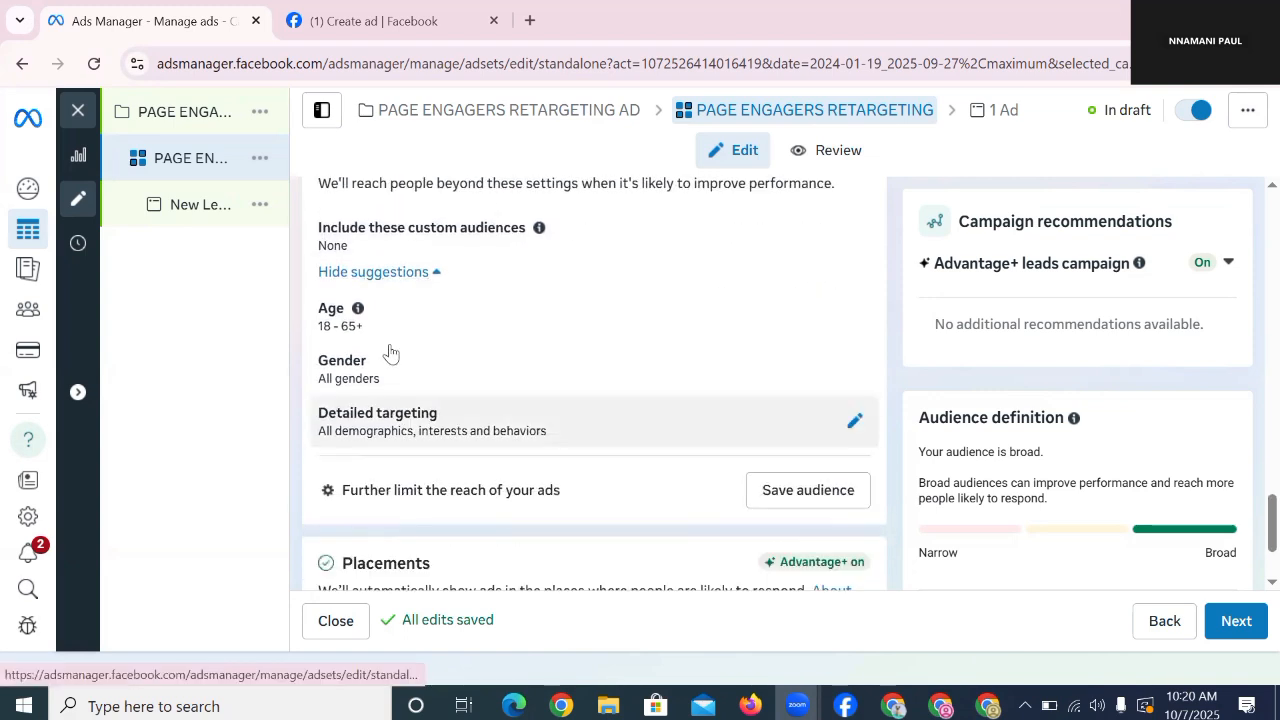
left_click(400, 273)
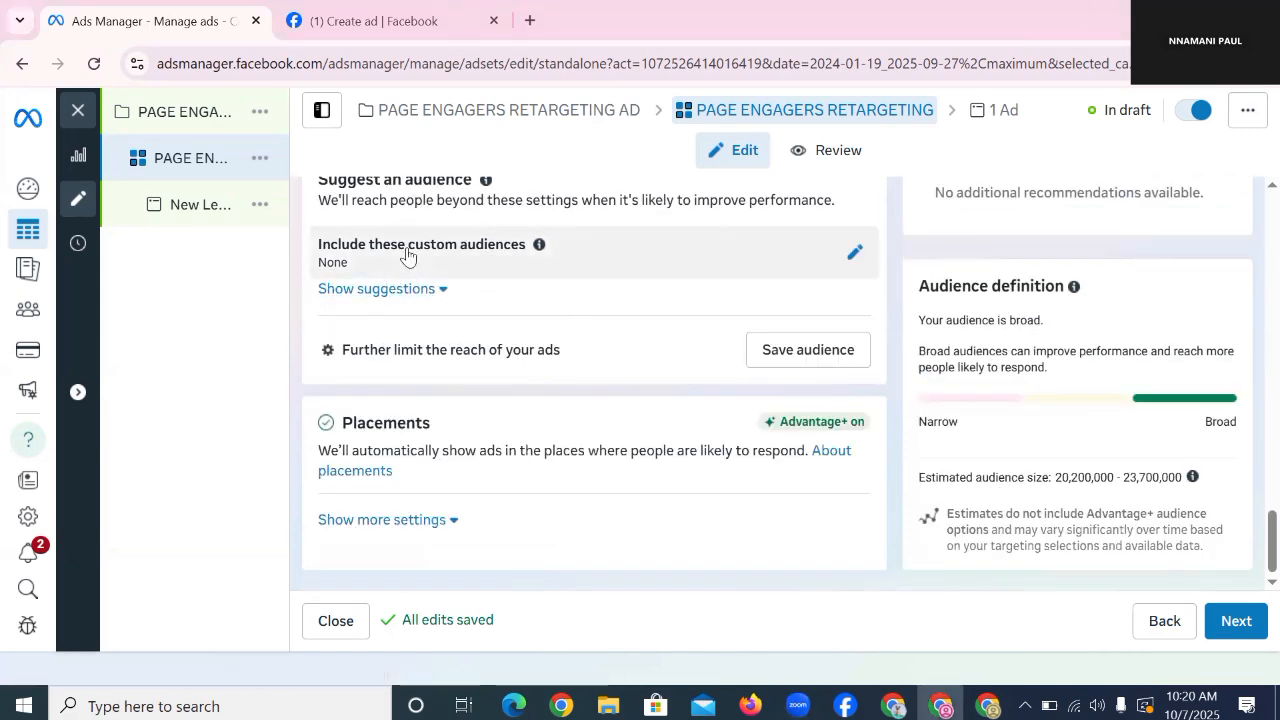
scroll(410, 254, "up", 1)
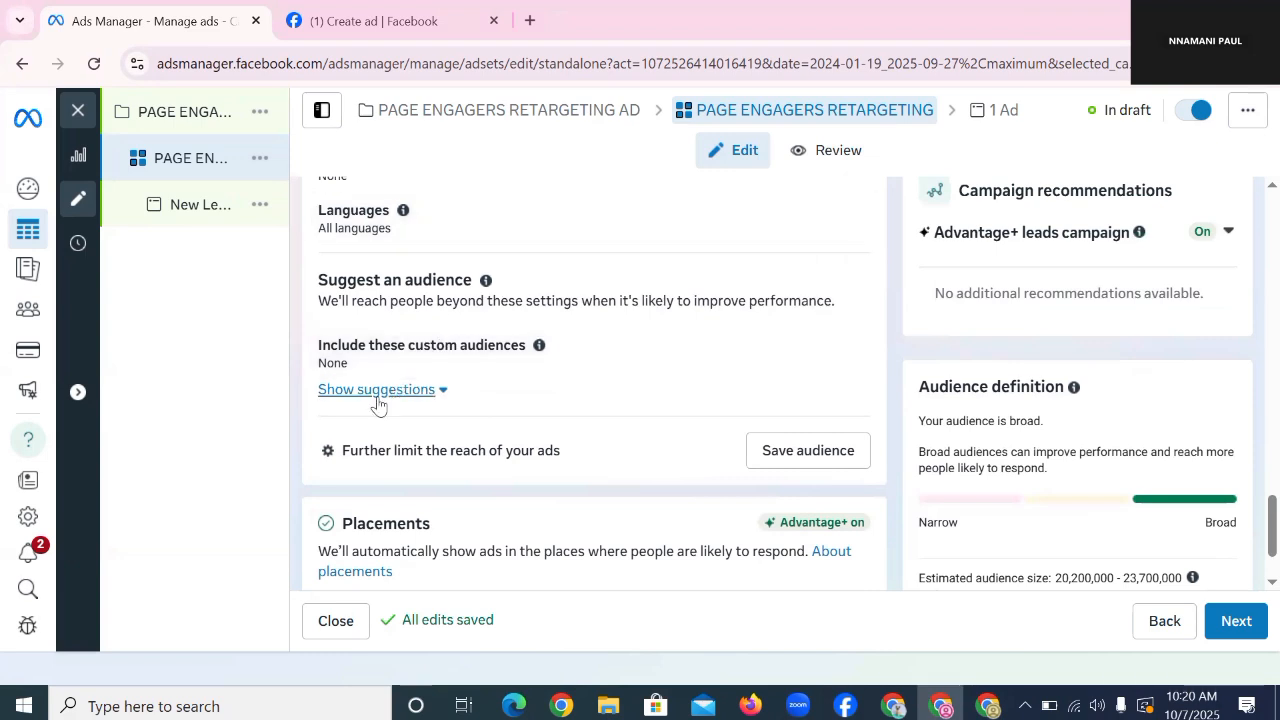
left_click(377, 395)
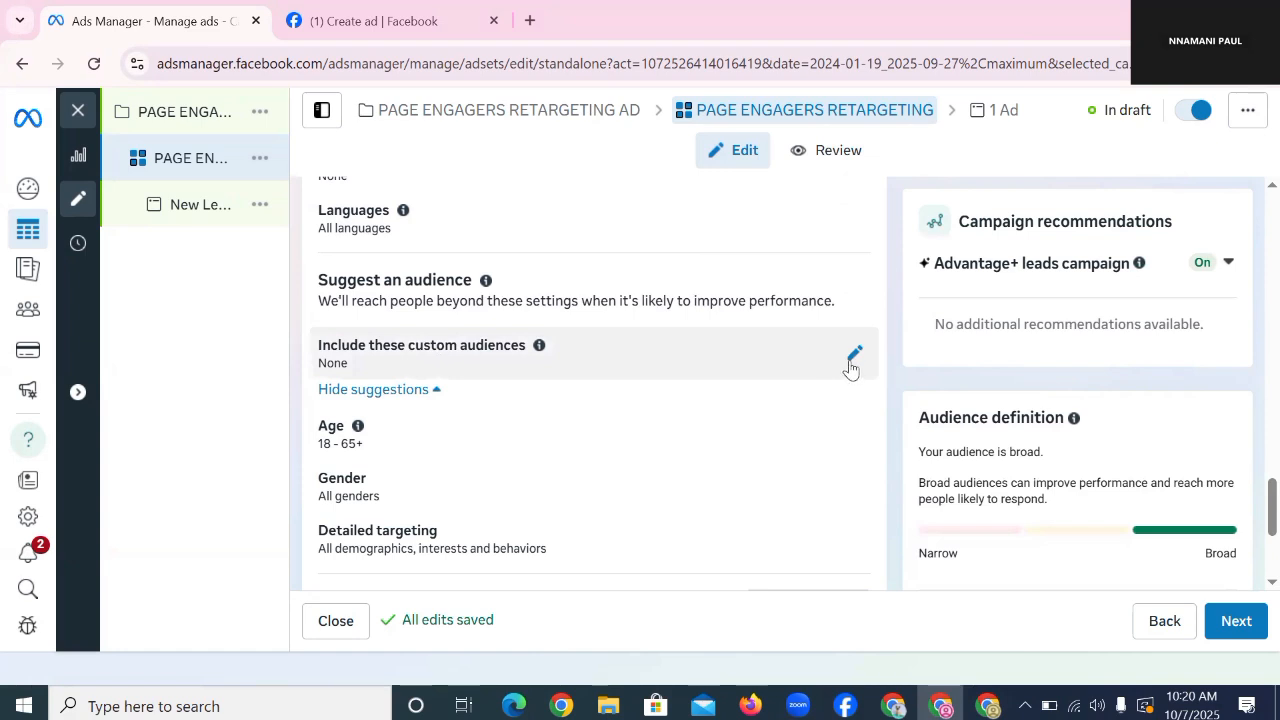
Step: Include the FITNESS MASTERCLASS PAGE ENGAGERS 365 DAYS custom audience in the ad set
left_click(849, 364)
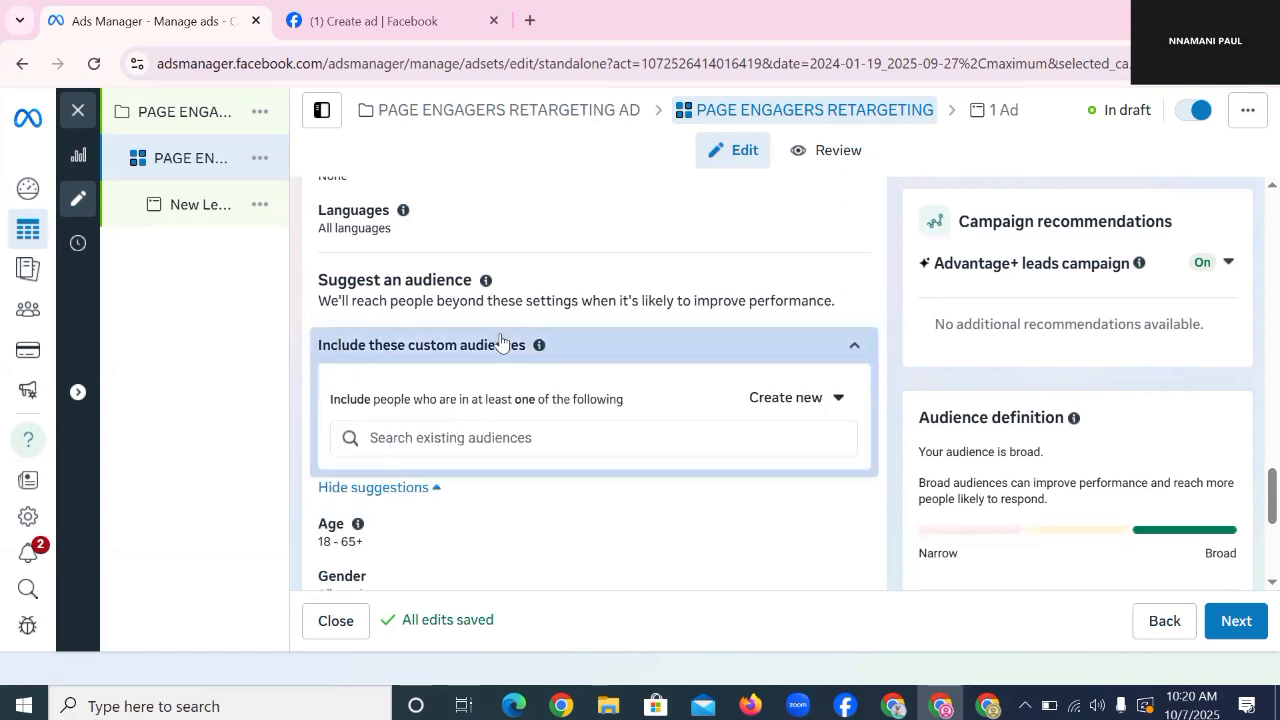
left_click_drag(307, 351, 551, 343)
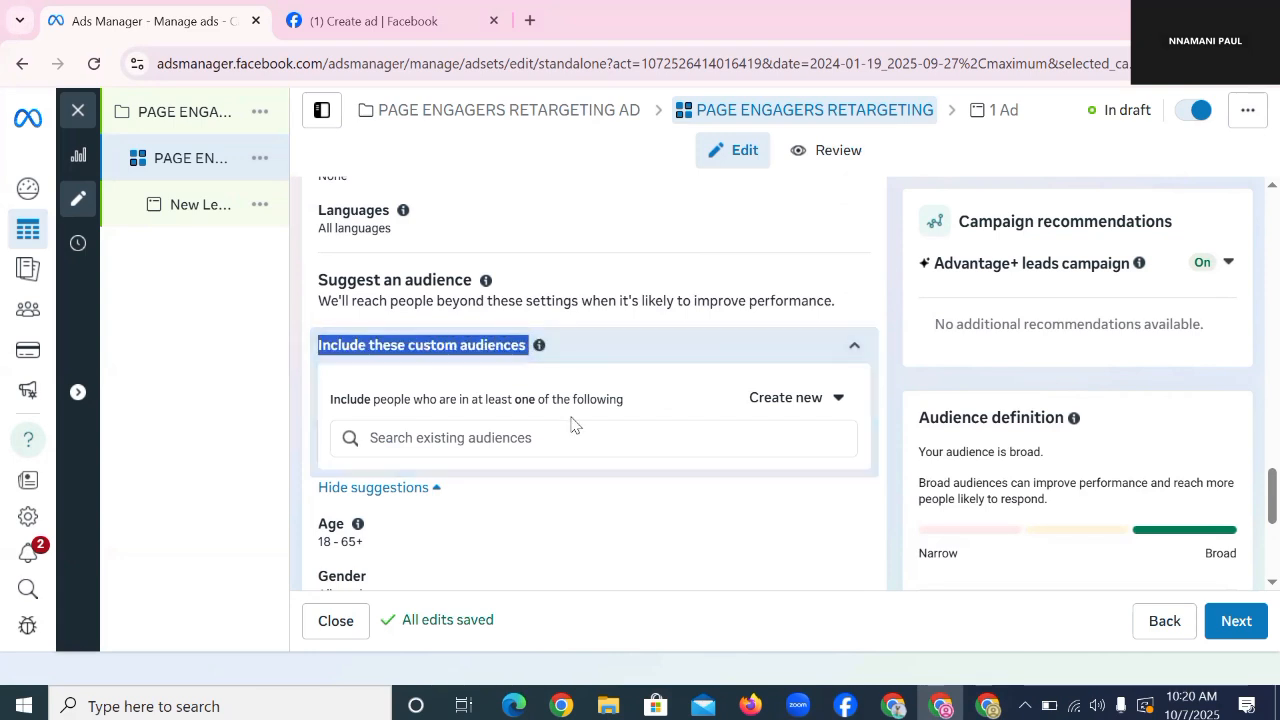
left_click(736, 445)
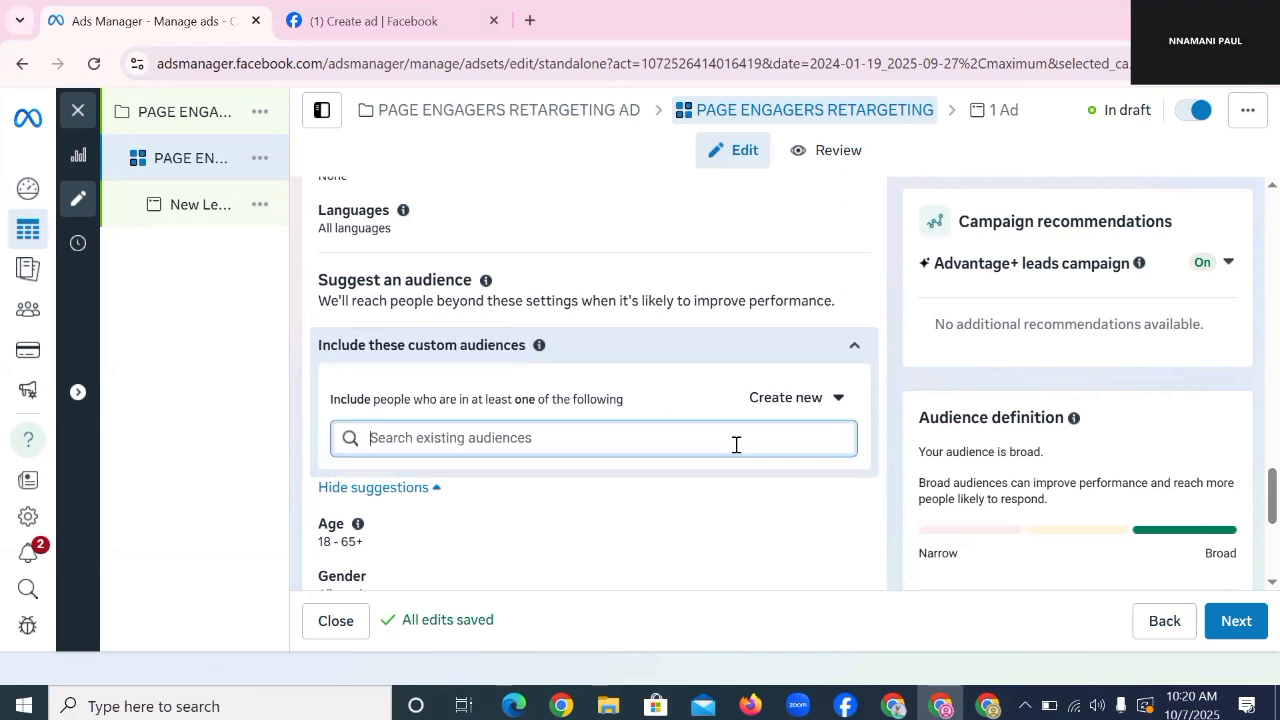
left_click(751, 438)
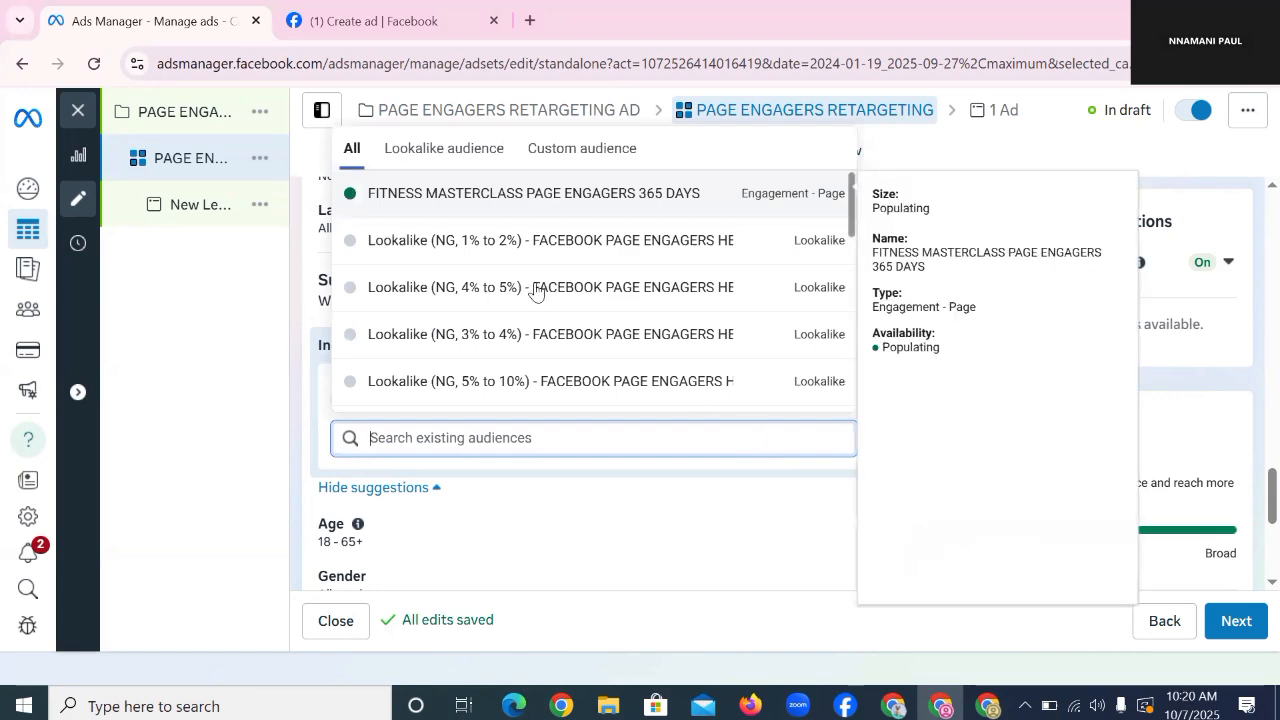
left_click(617, 160)
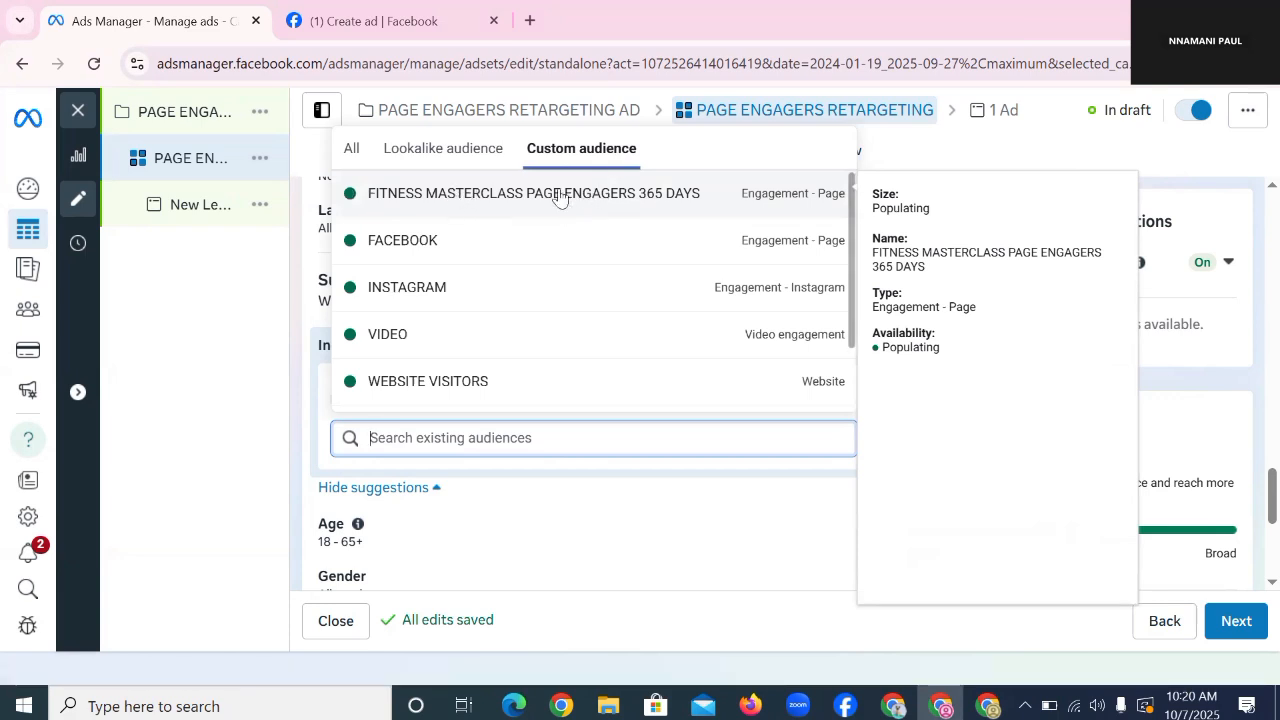
left_click(647, 204)
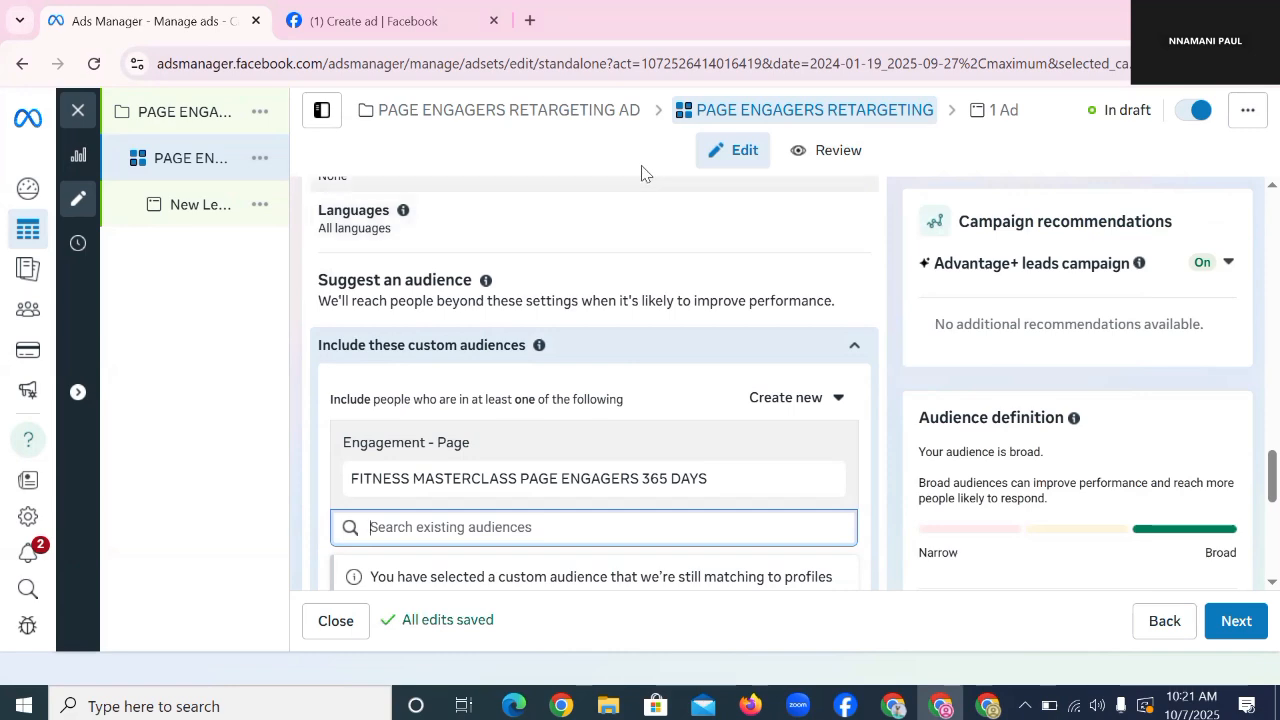
scroll(660, 264, "down", 3)
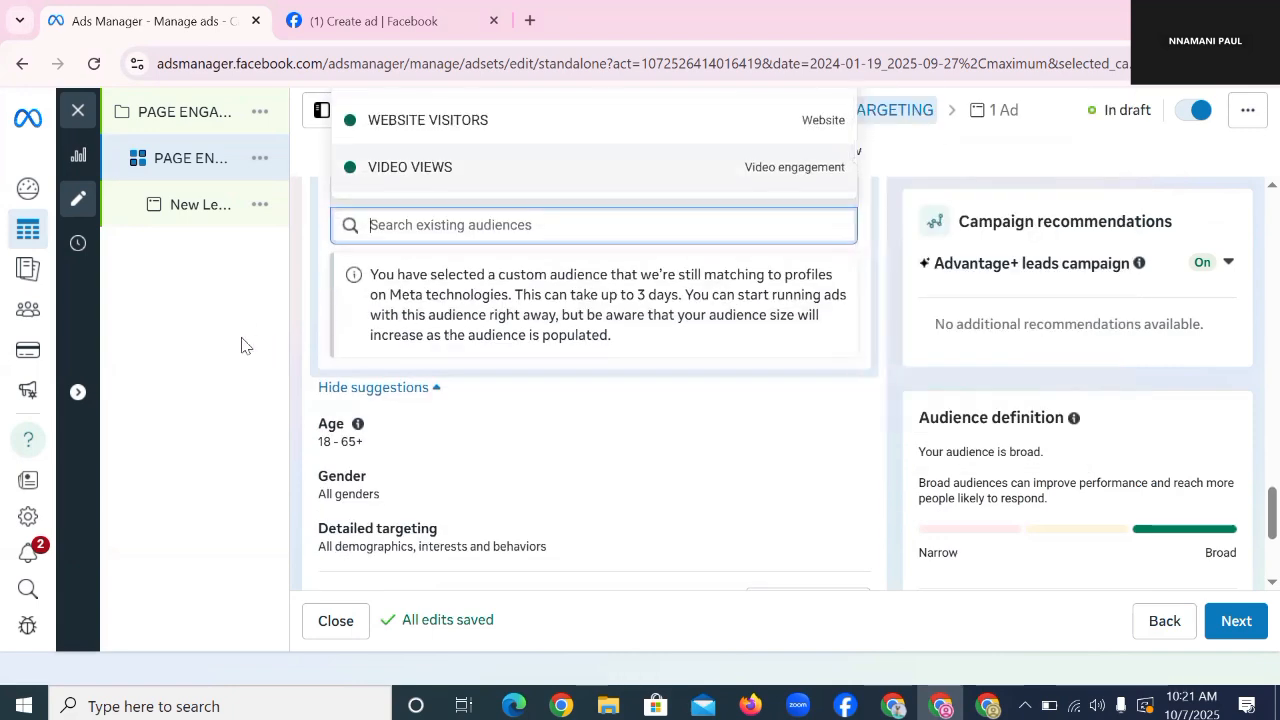
scroll(340, 390, "down", 3)
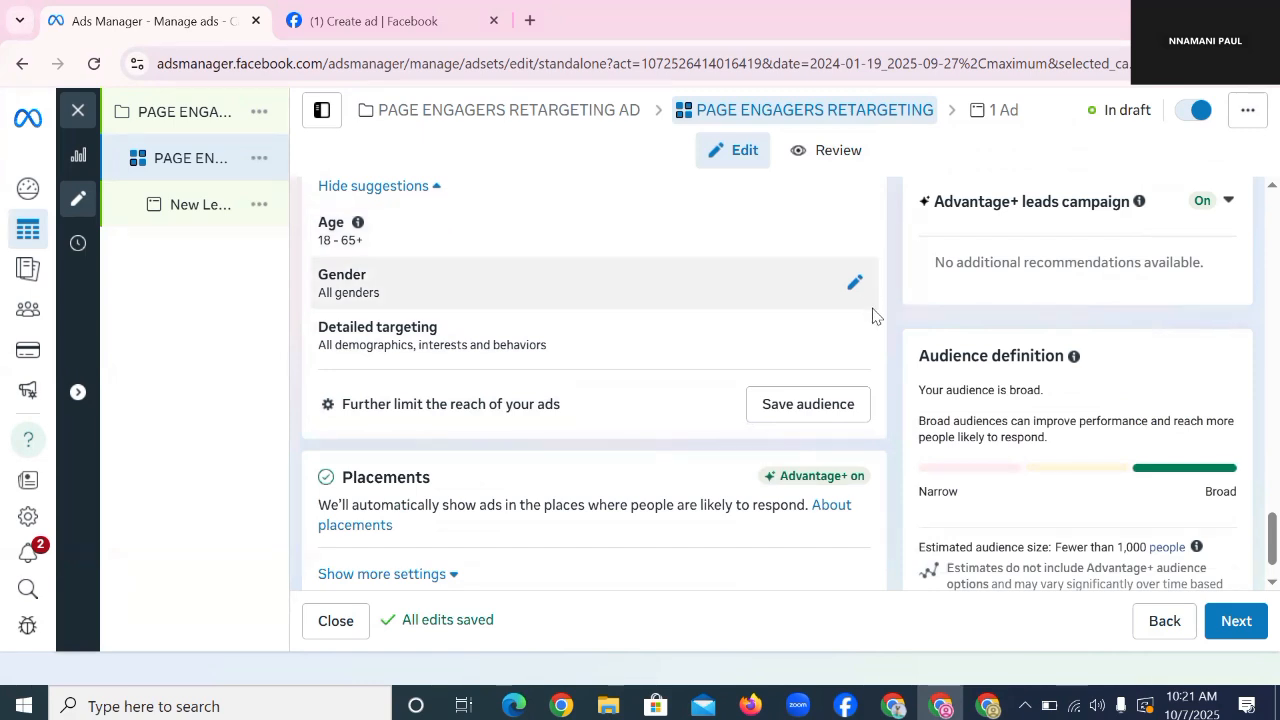
scroll(871, 313, "down", 1)
scroll(790, 360, "up", 5)
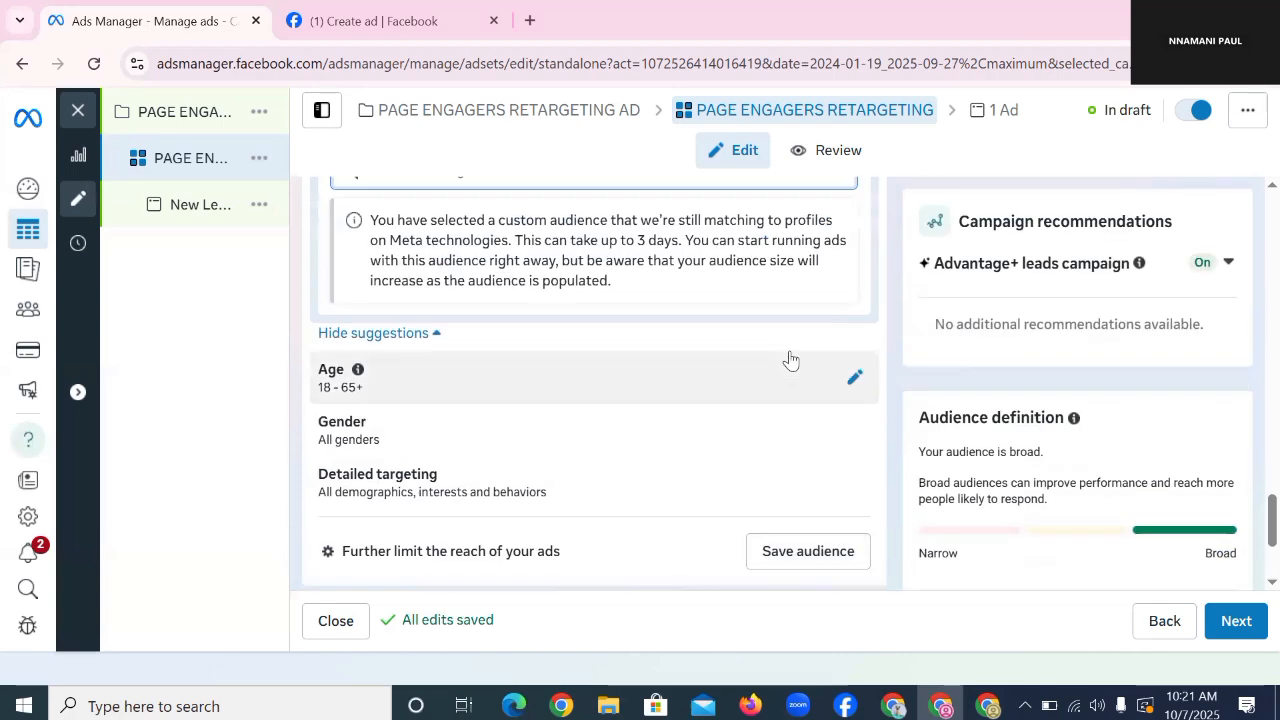
scroll(726, 245, "up", 3)
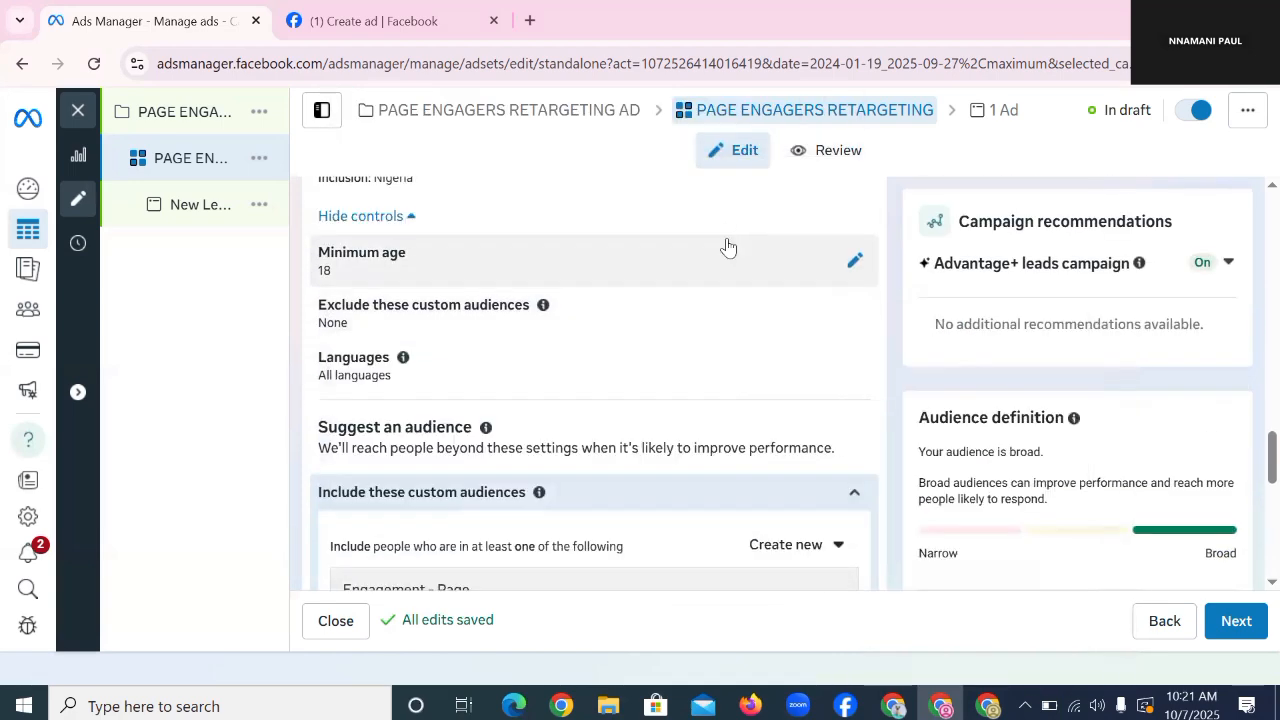
scroll(729, 297, "down", 3)
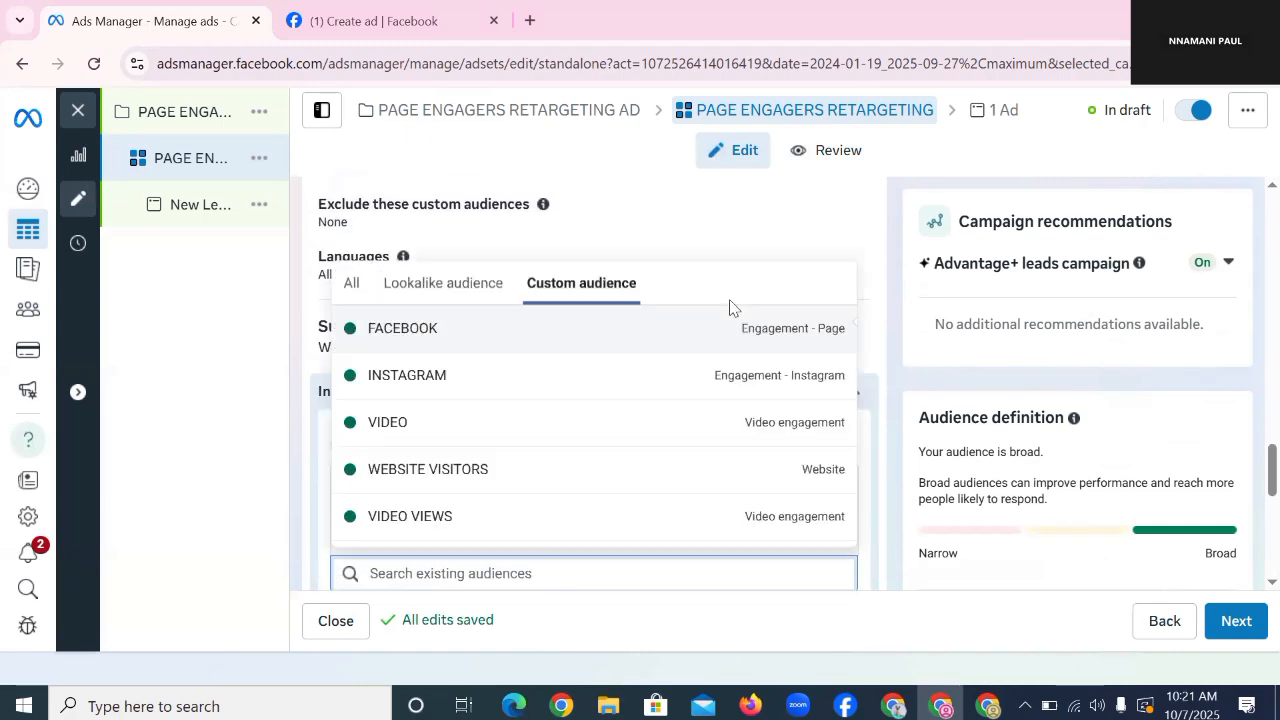
left_click(885, 240)
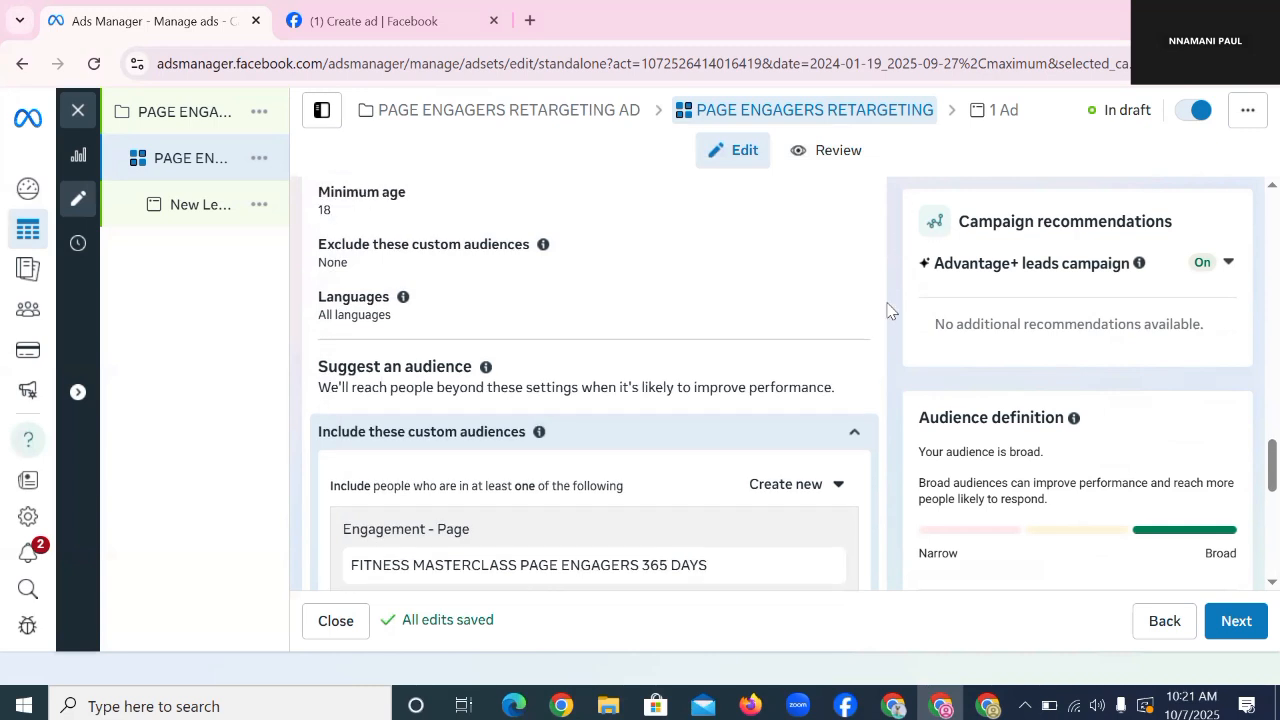
scroll(800, 290, "up", 1)
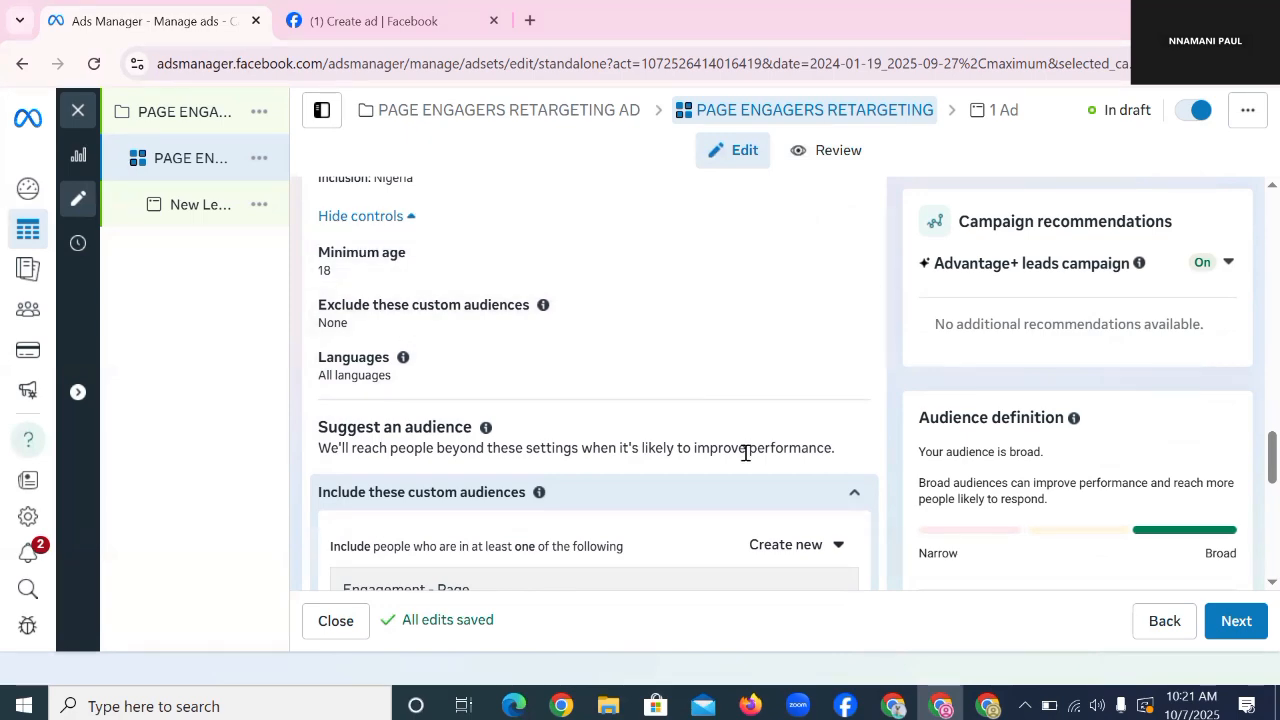
scroll(706, 347, "down", 7)
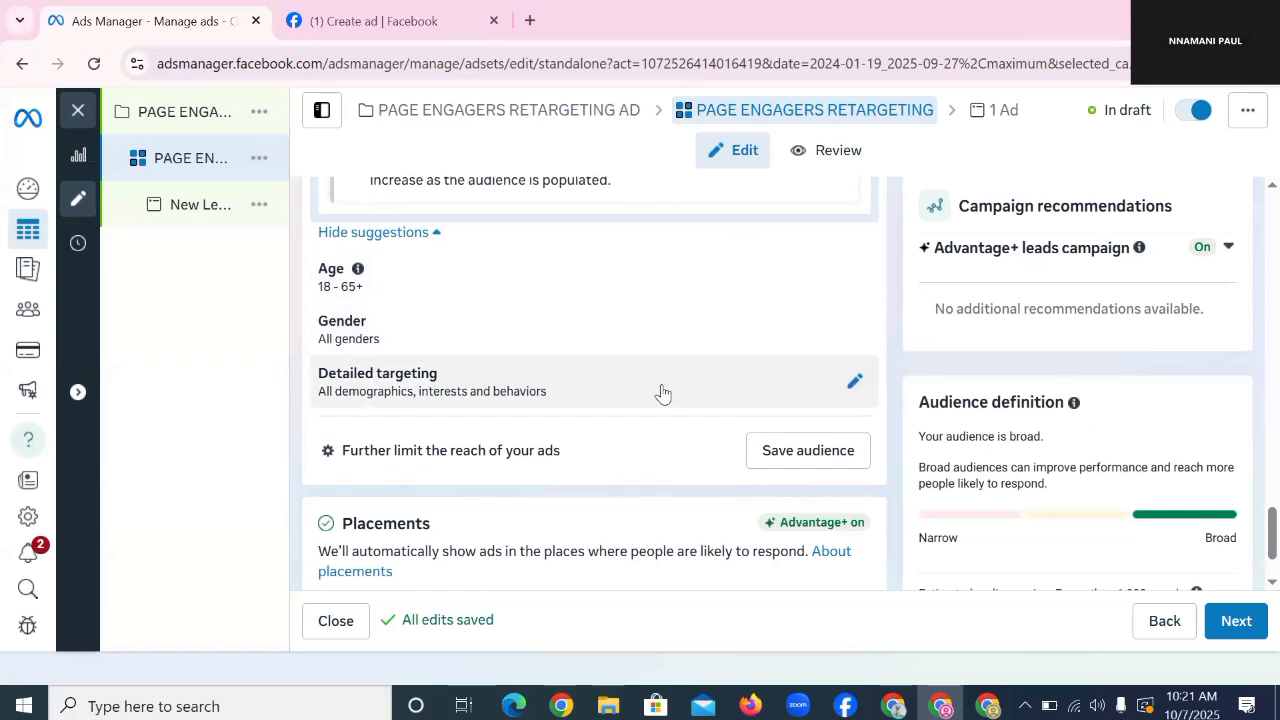
scroll(698, 360, "down", 2)
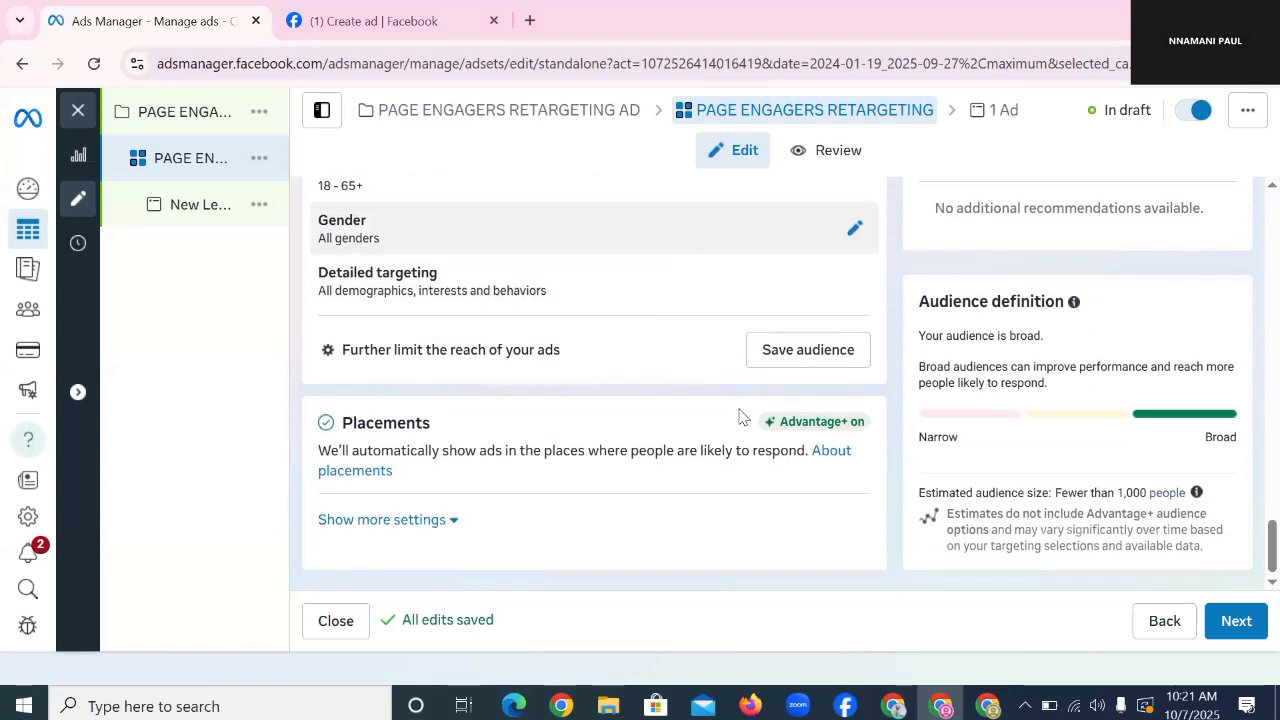
Step: Expand more placement settings and review platforms, keeping Facebook, Instagram and Audience Network
left_click(431, 522)
scroll(431, 522, "down", 3)
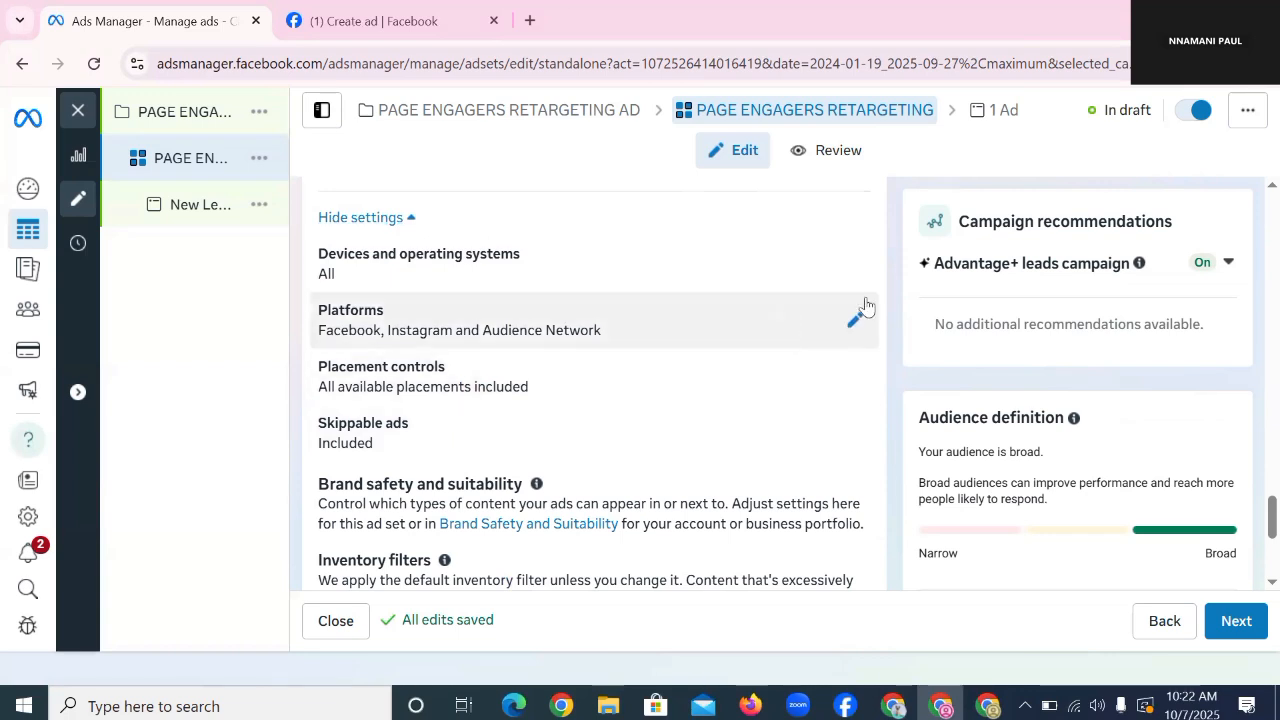
left_click(854, 321)
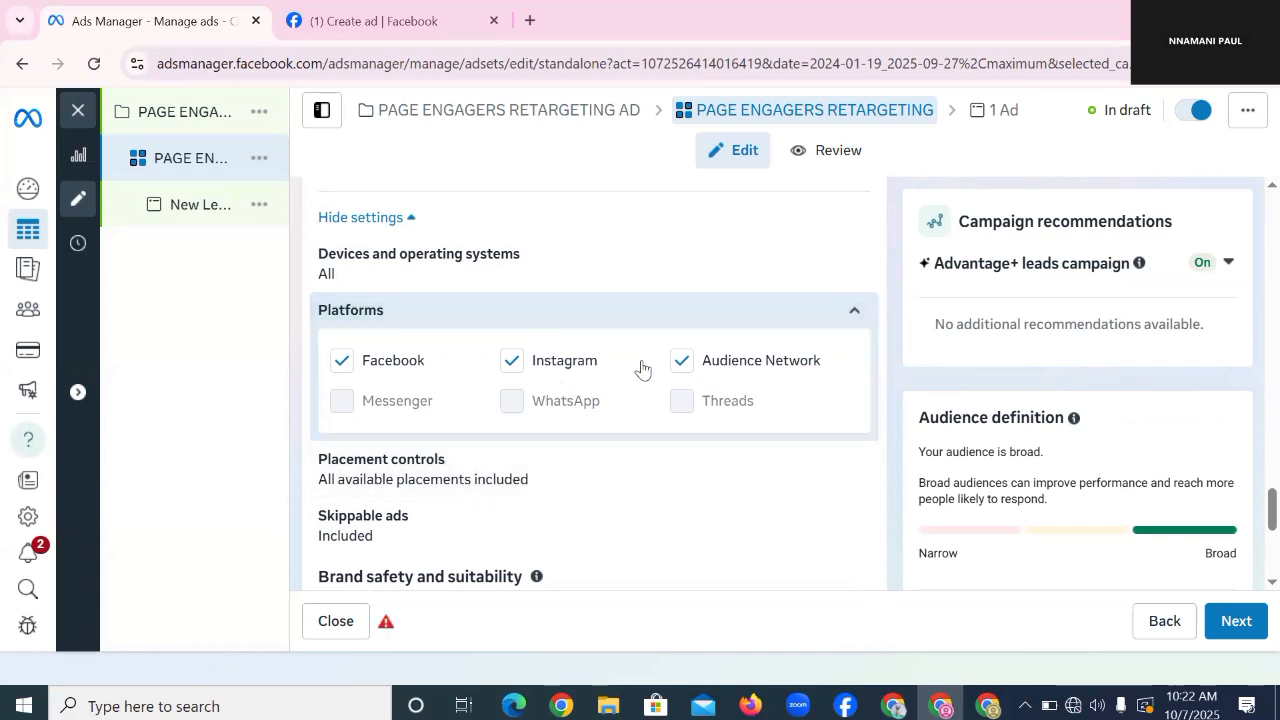
left_click(850, 308)
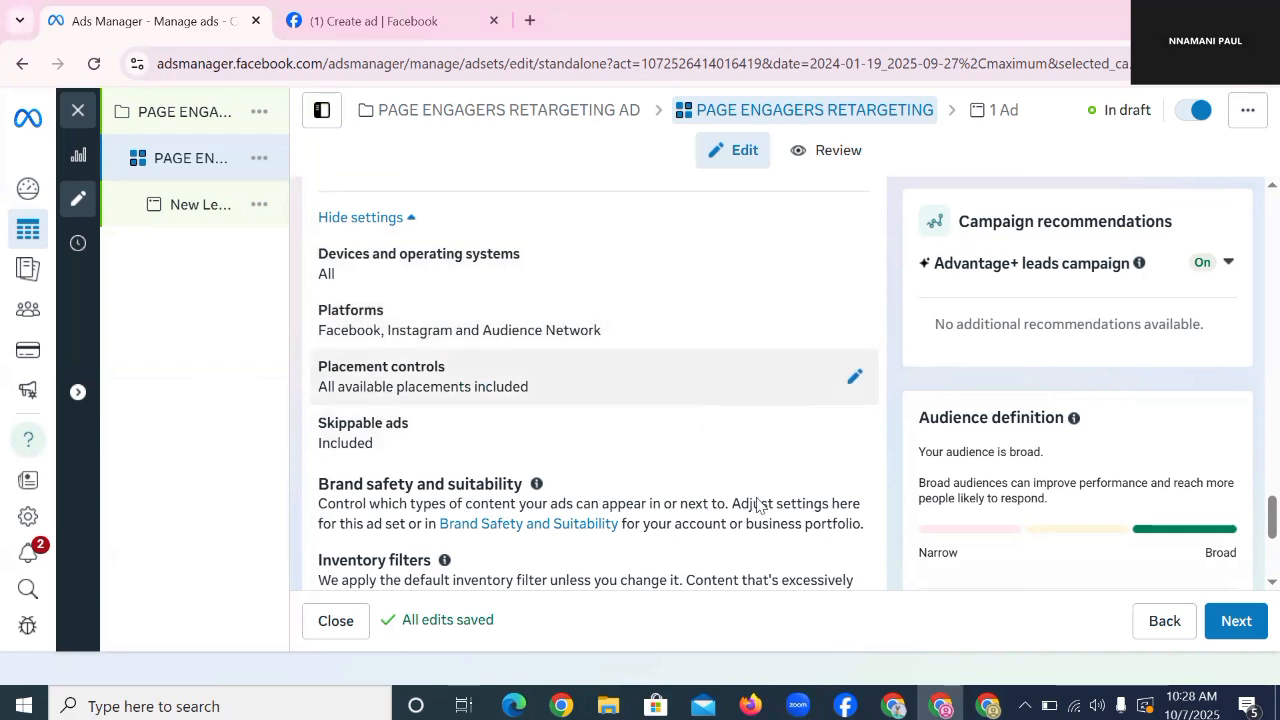
Step: Advance to the New Leads Ad editor and open a new Chrome window under another profile
left_click(1237, 624)
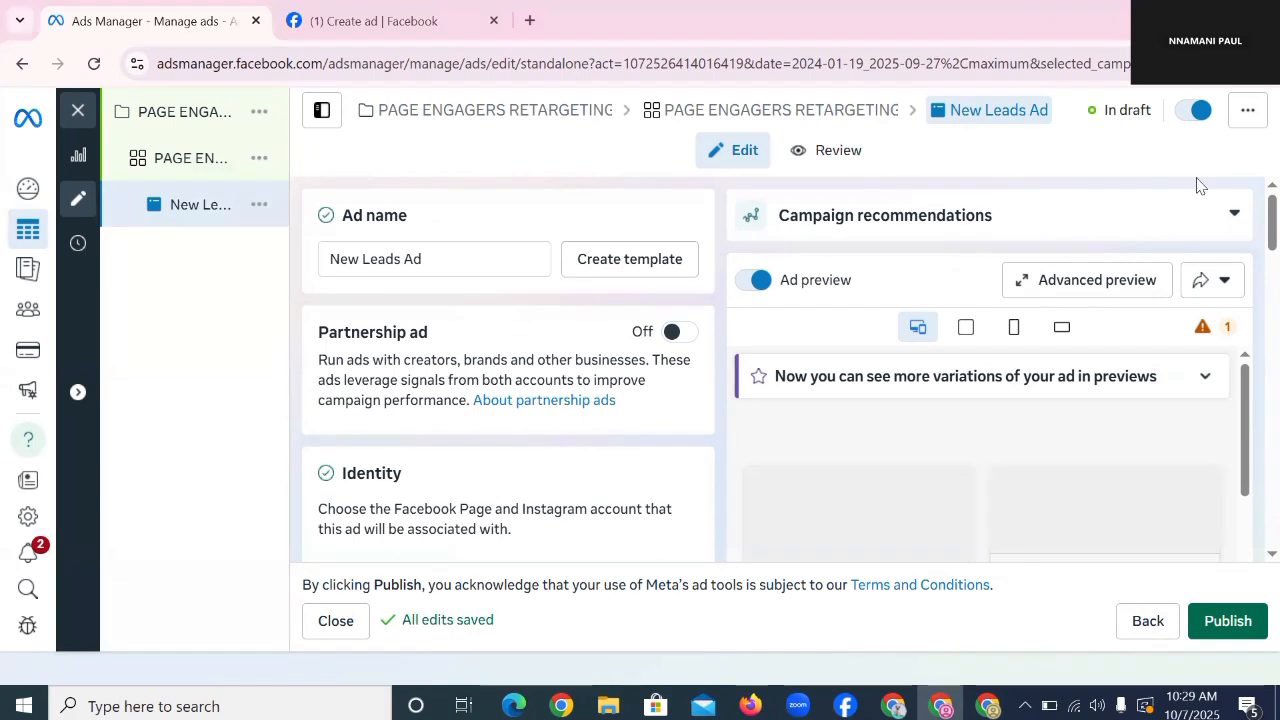
left_click(1214, 64)
left_click(999, 483)
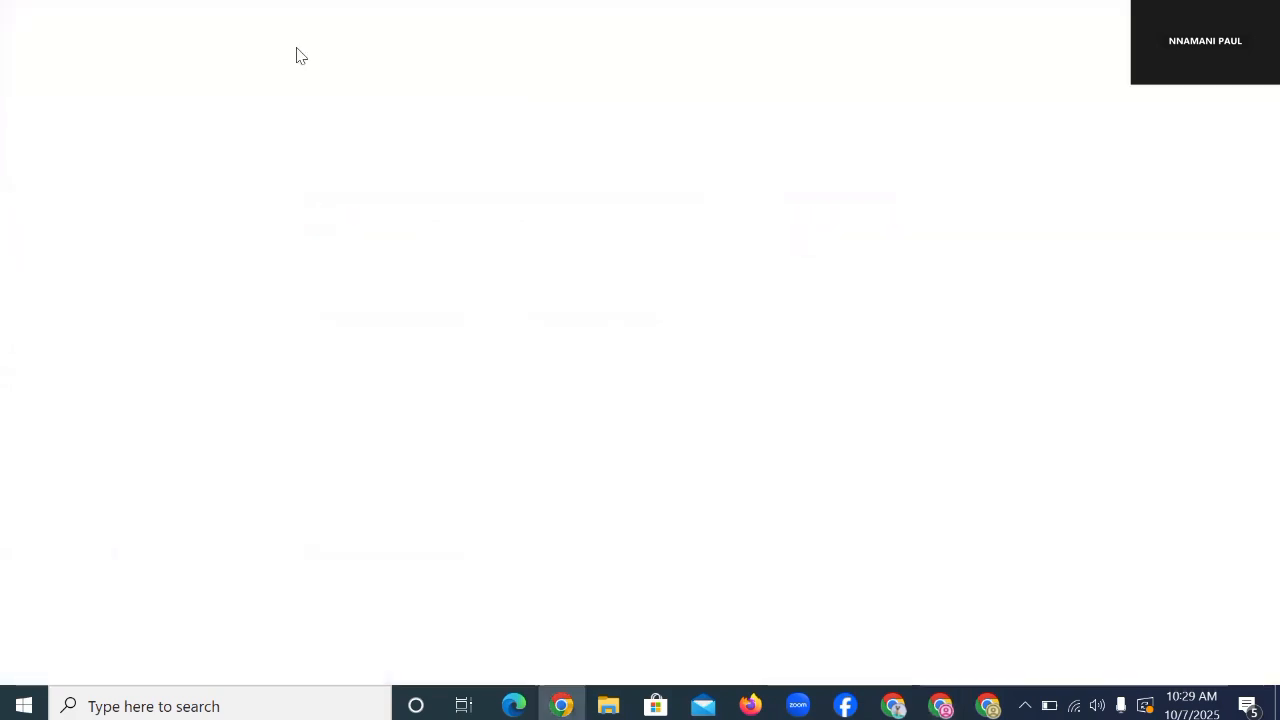
Step: Create a new blank document from the Google Docs home page
left_click(232, 103)
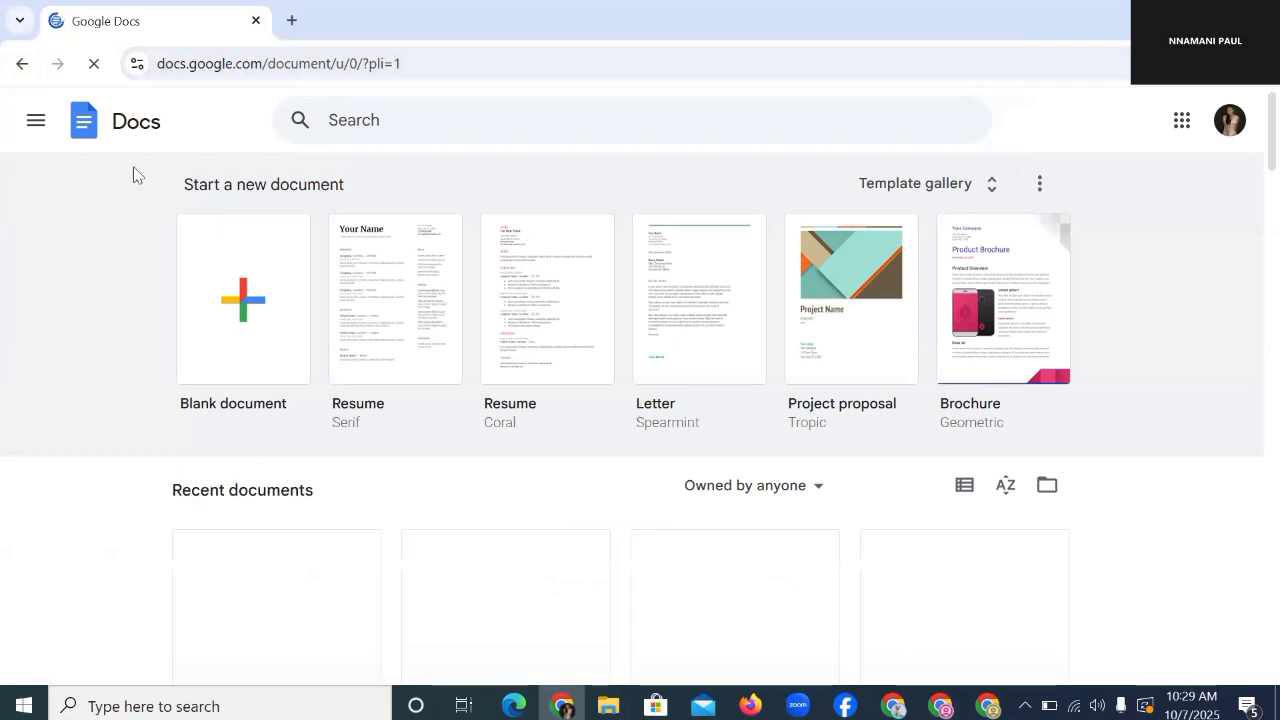
left_click(249, 329)
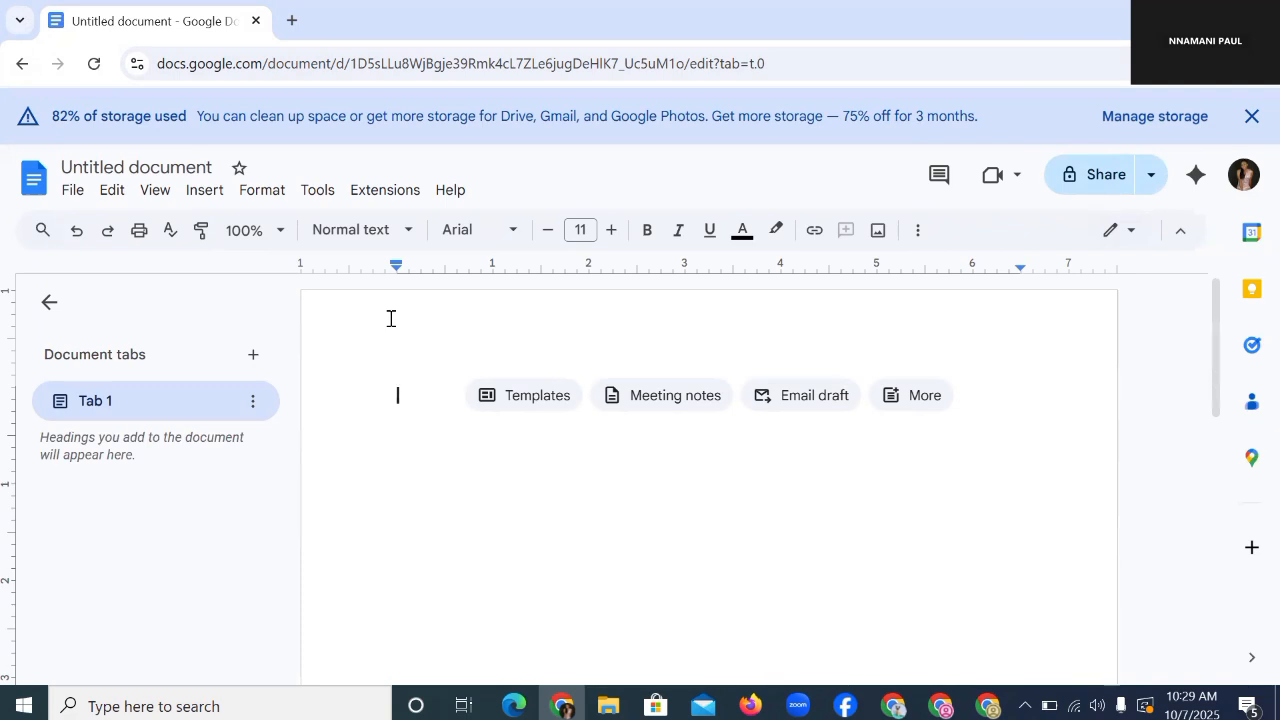
Step: Type 'I Noticed You Saw My Advert On Sales Hack Conference but you haven't gotten your ticket yet'
type("I")
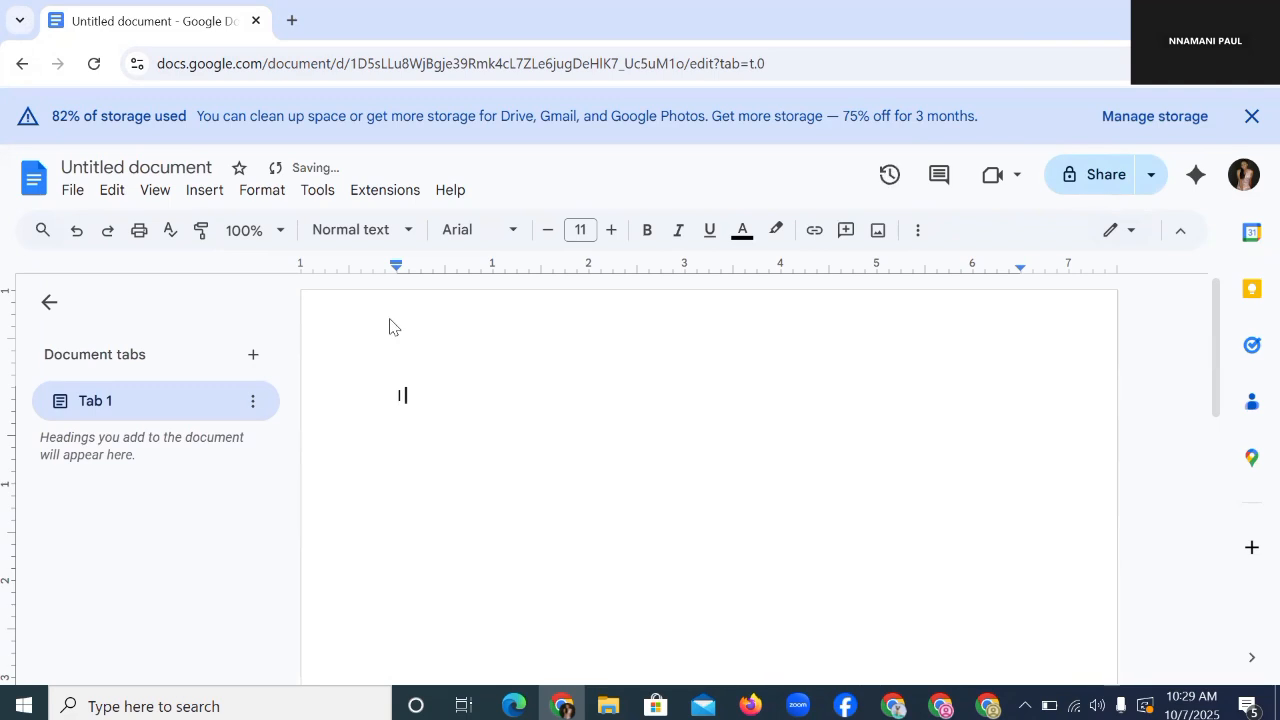
type(" No")
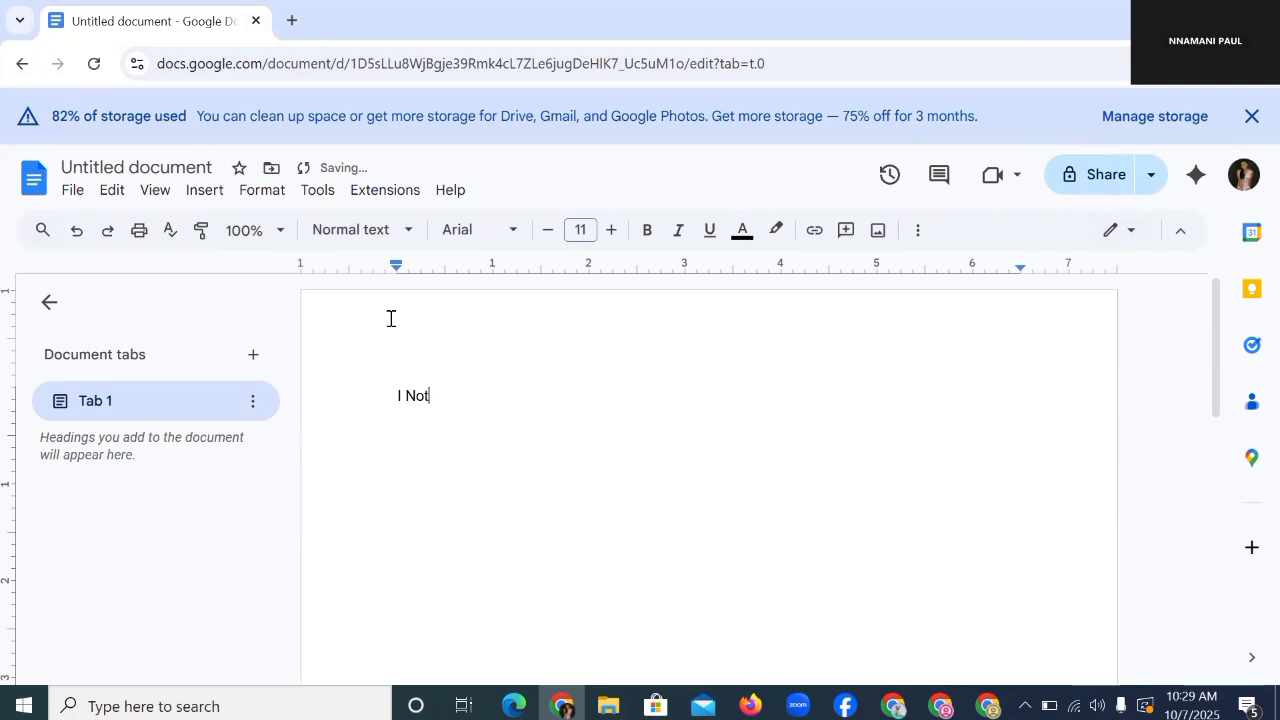
type("ticed You Saw My ")
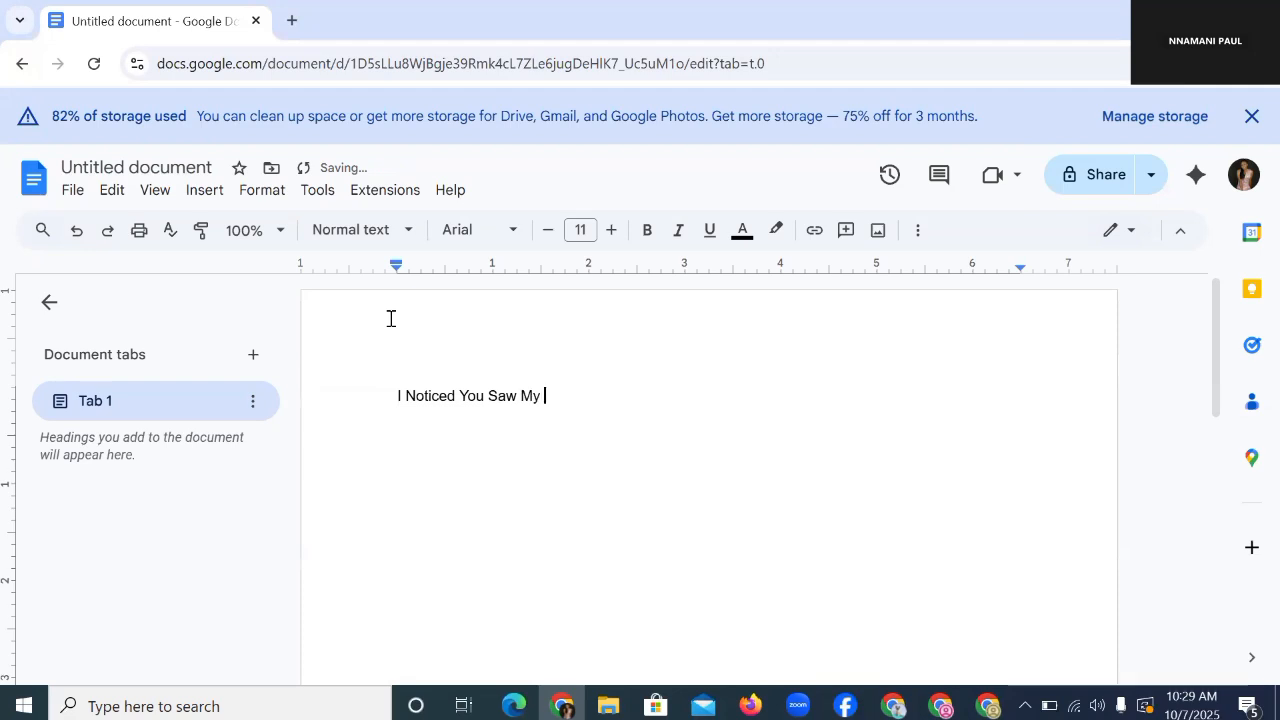
type("AdvertyOn Sale")
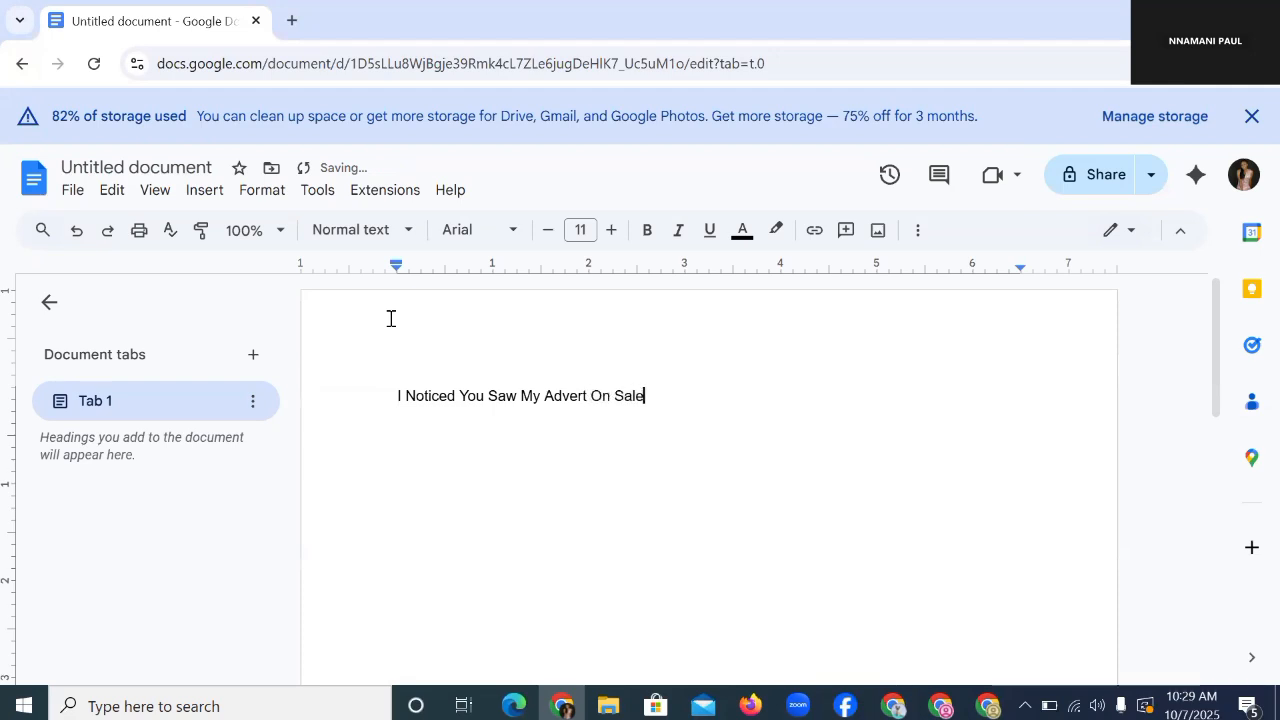
type("s HAck Conf")
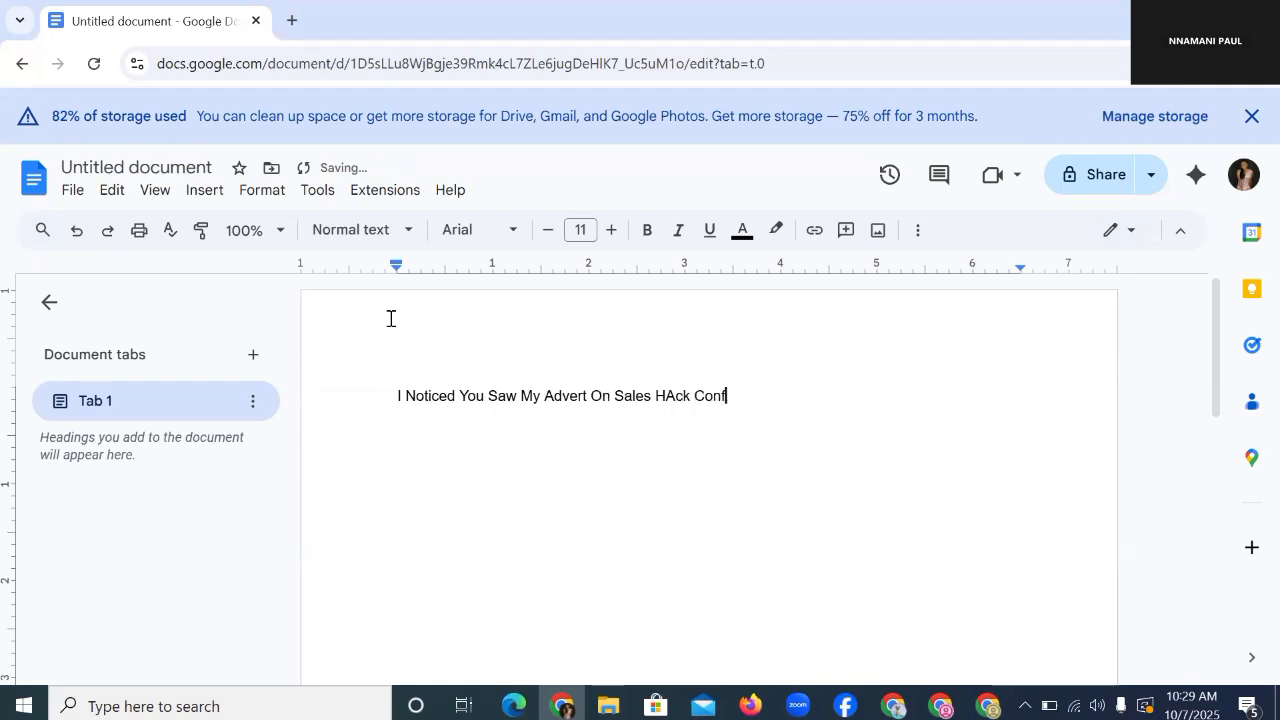
type("erence")
left_click(677, 396)
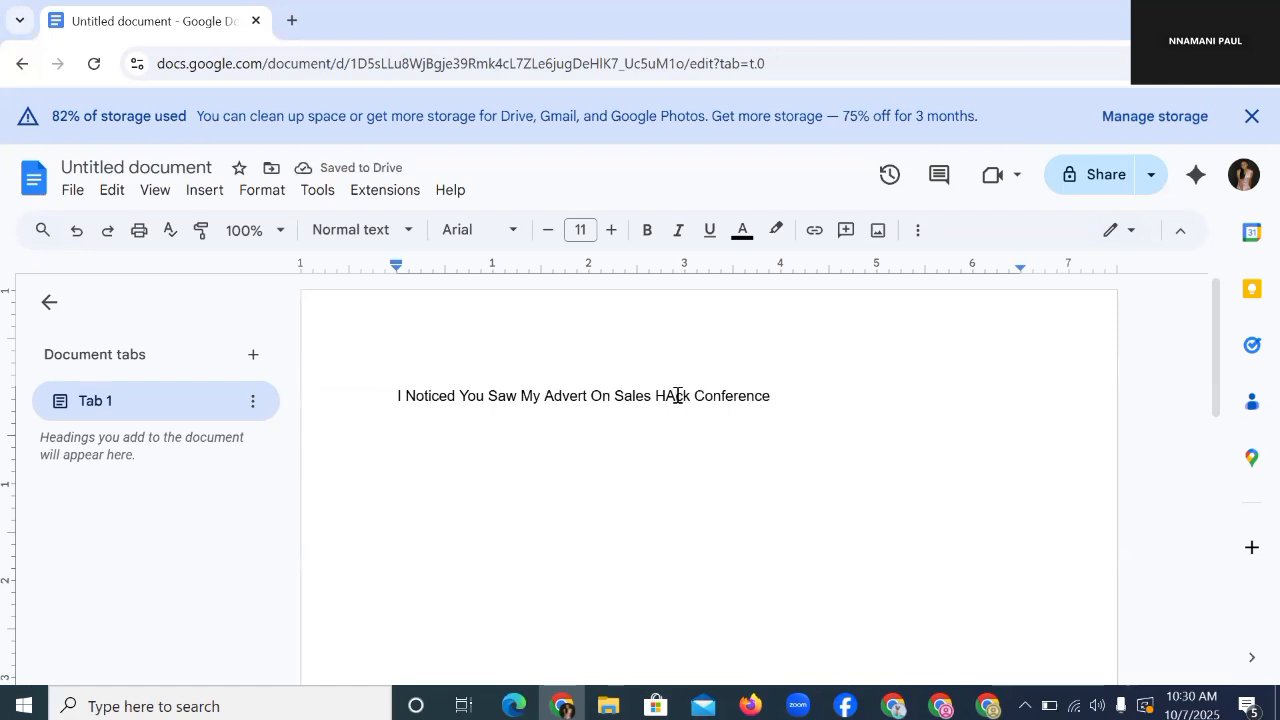
key("BackSpace")
type("a")
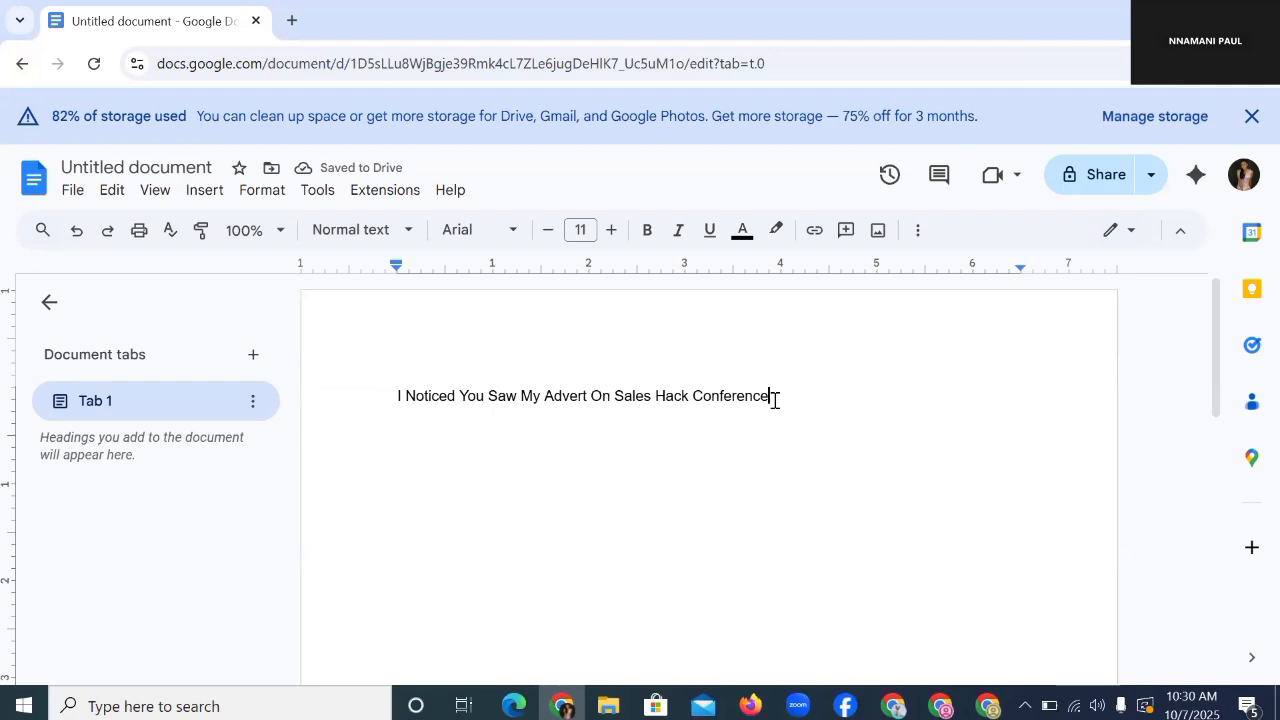
type("youyou ")
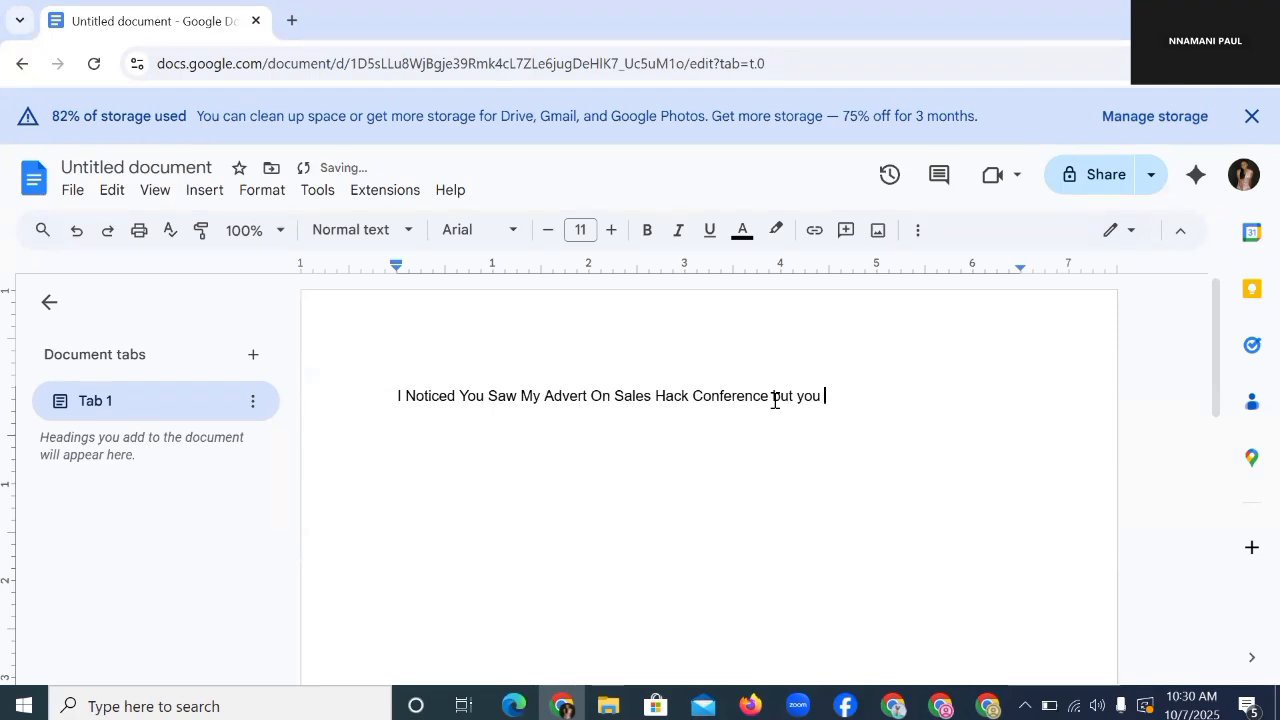
type("havne")
key("BackSpace")
key("BackSpace")
type("en't gotten your")
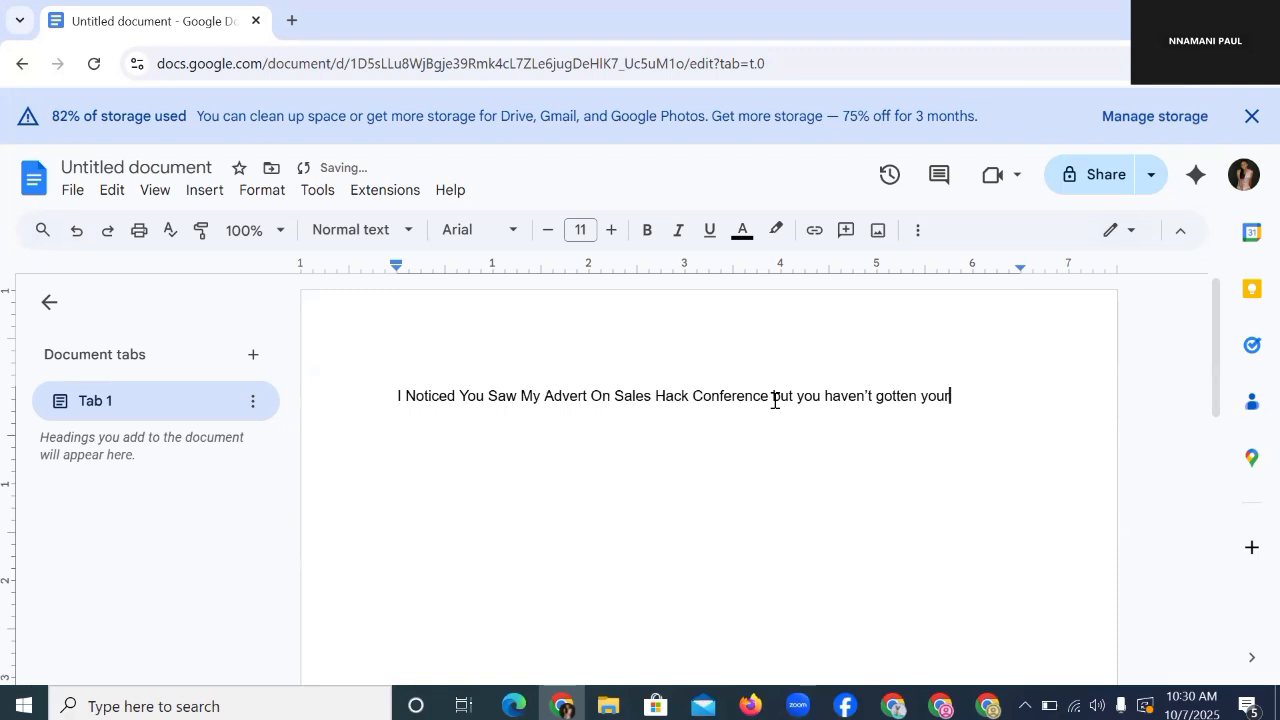
type(" ticket yet")
key("Return")
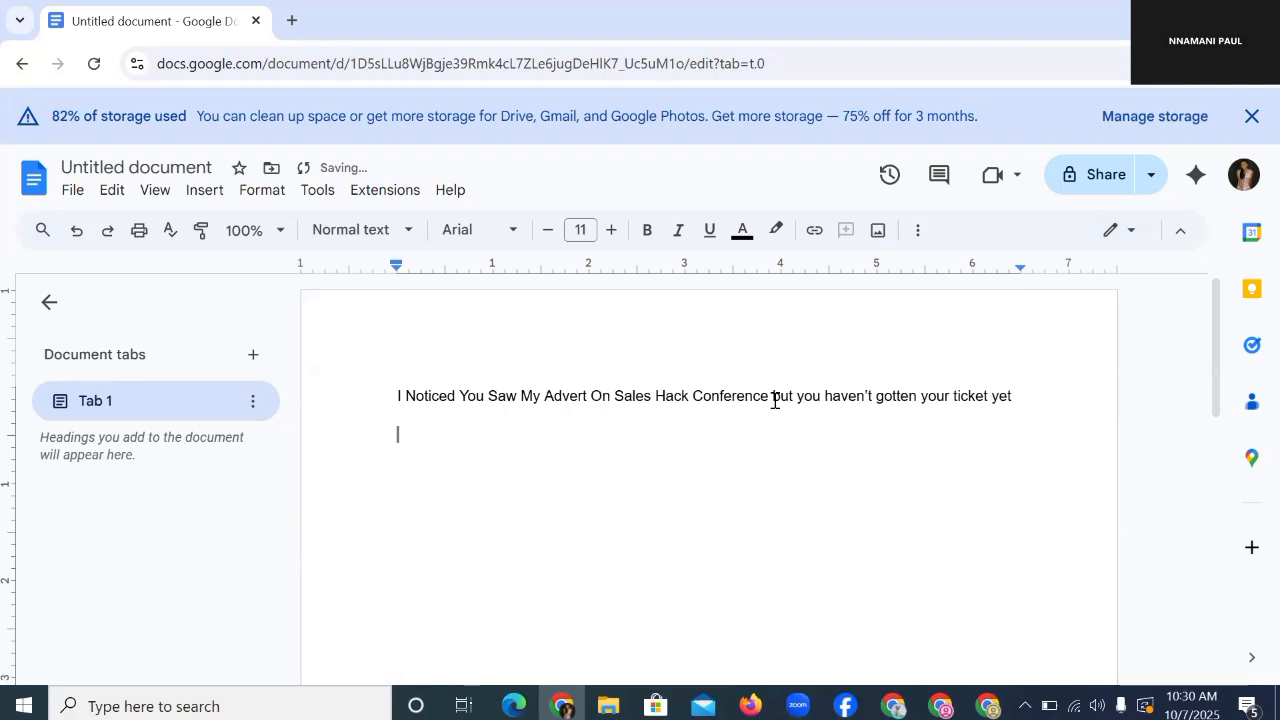
Step: Add the lines 'What happened?' and 'Was it network' below the opening sentence
type("What happ")
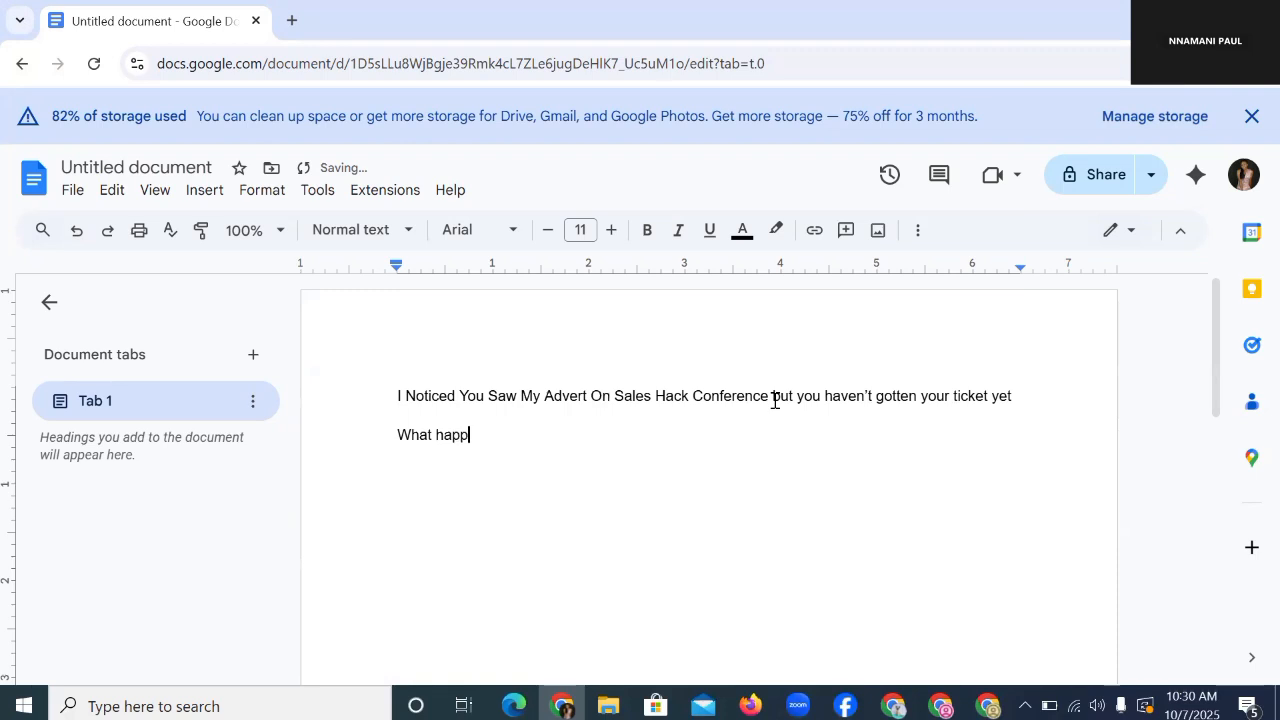
type("ened?")
key("Return")
type("Was it networ")
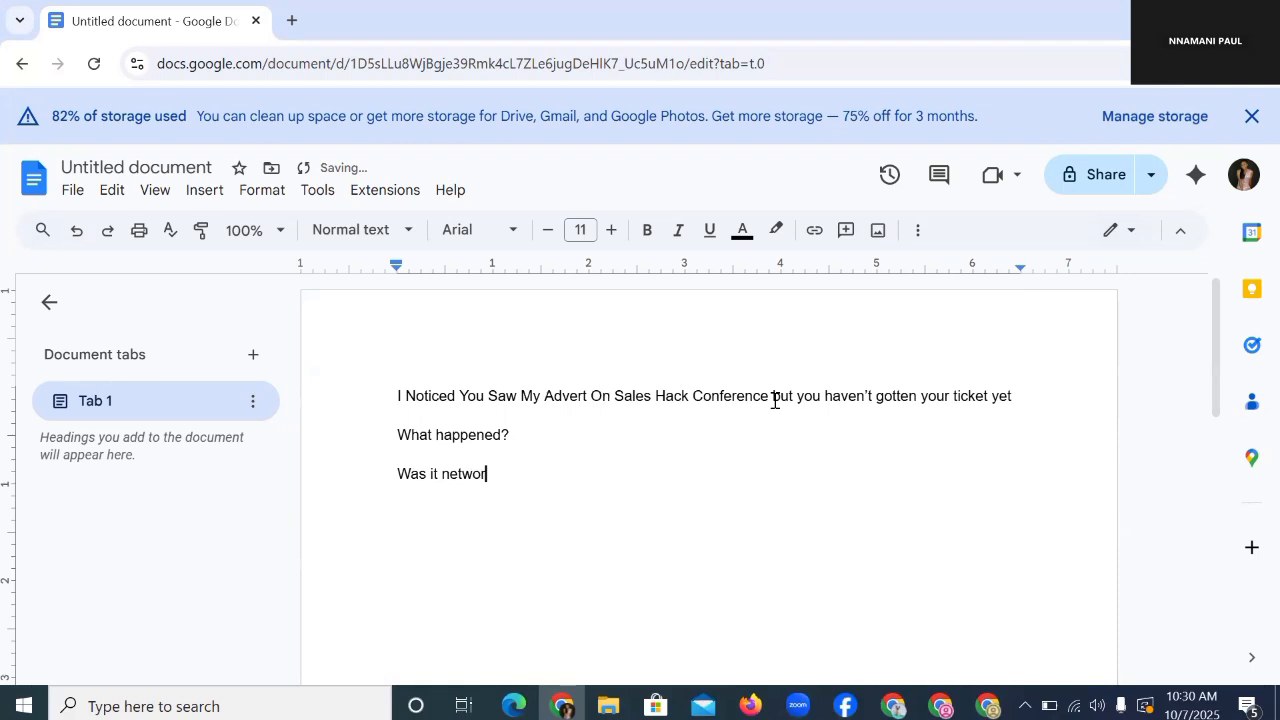
type("k")
key("Return")
Step: Add 'Or are you having a doubt if this will help you double your sales?' and 'If yes, I understand your feeling'
type("Or are you hav")
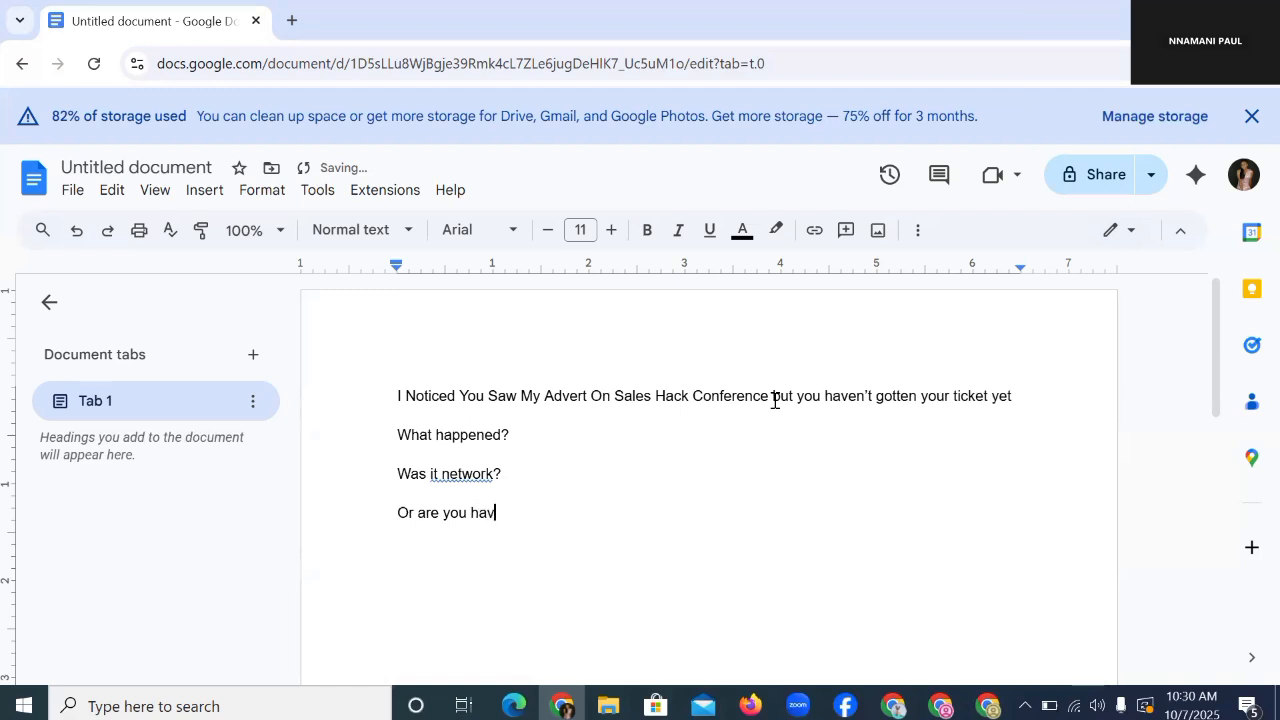
type("ing a doubt if this will ")
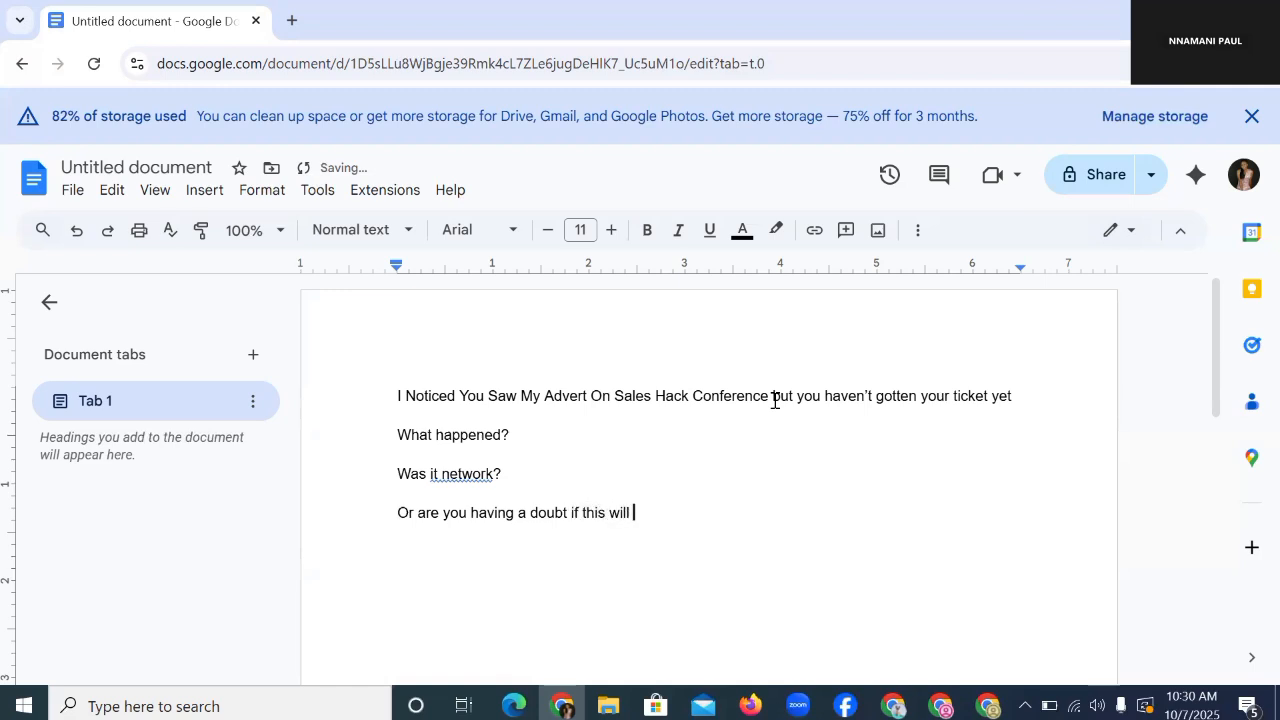
type("help you double ")
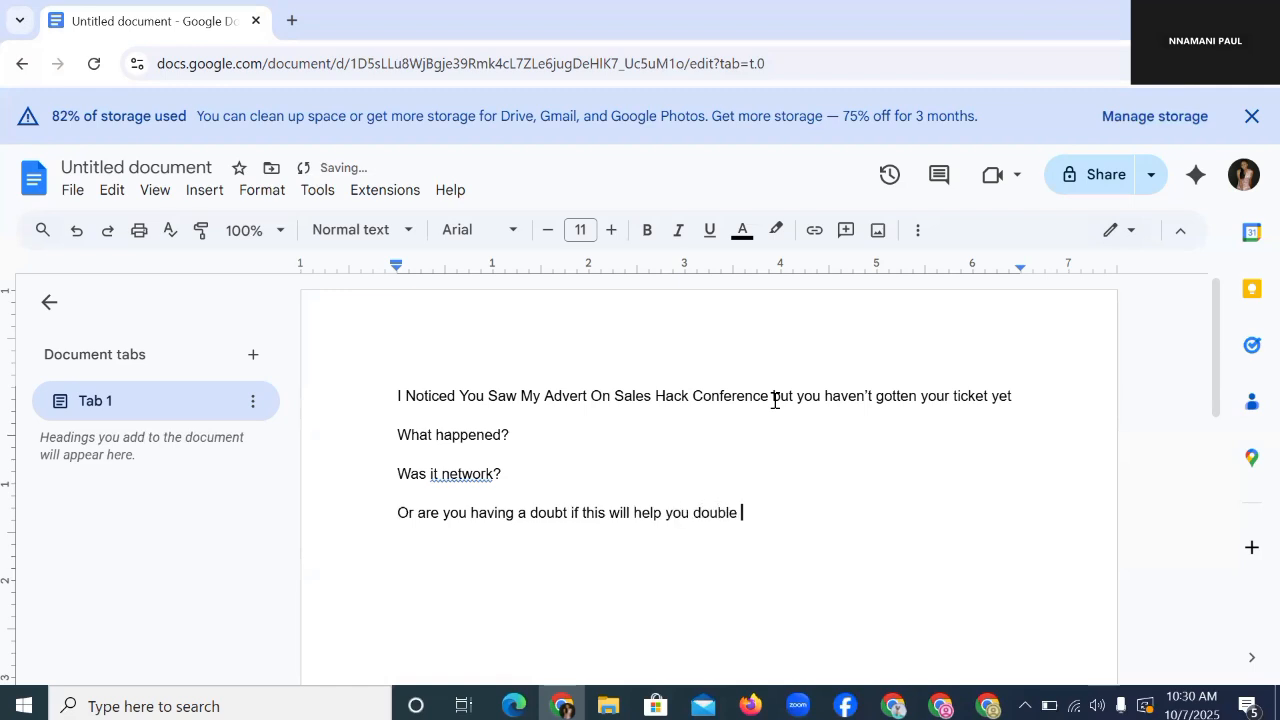
type("your sales?")
key("Return")
type("If ")
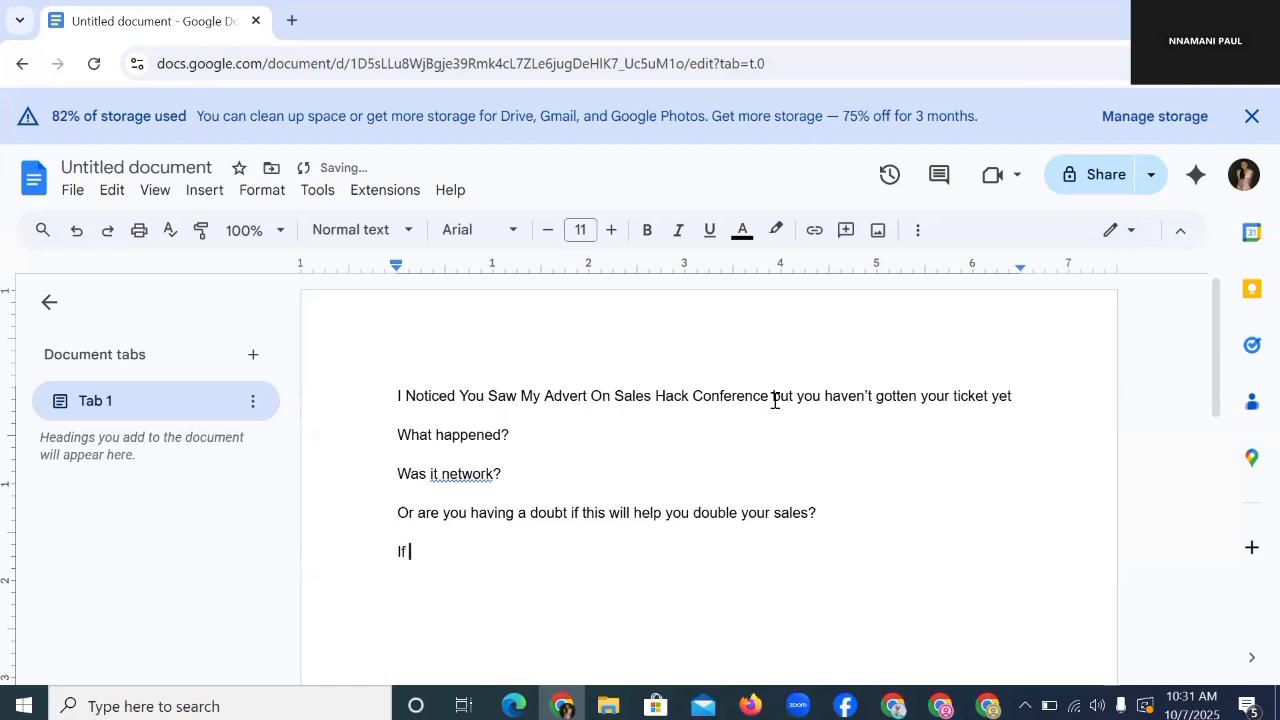
type("yes, I understand")
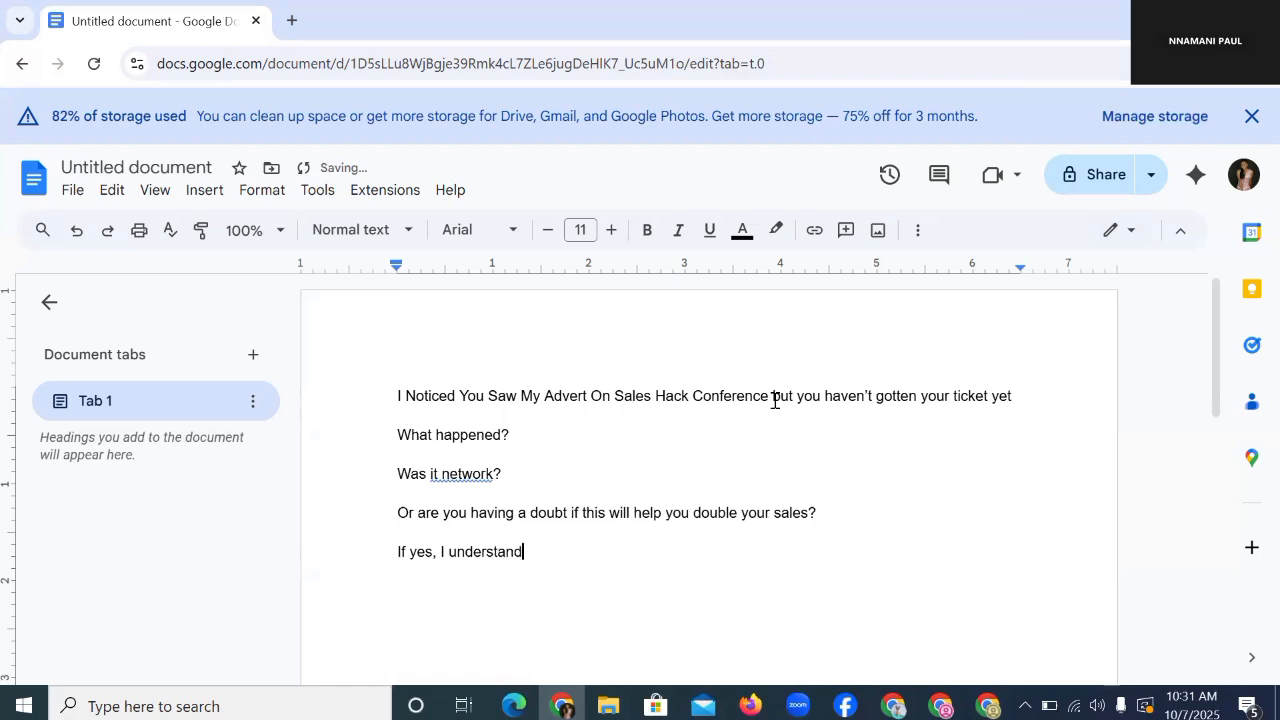
type(" your feeling")
key("BackSpace")
key("BackSpace")
key("BackSpace")
key("BackSpace")
key("BackSpace")
key("BackSpace")
key("BackSpace")
type("feeling")
Step: Write the first testimonial about a skincare seller in Asaba who attended last year's sales hack conference
key("Return")
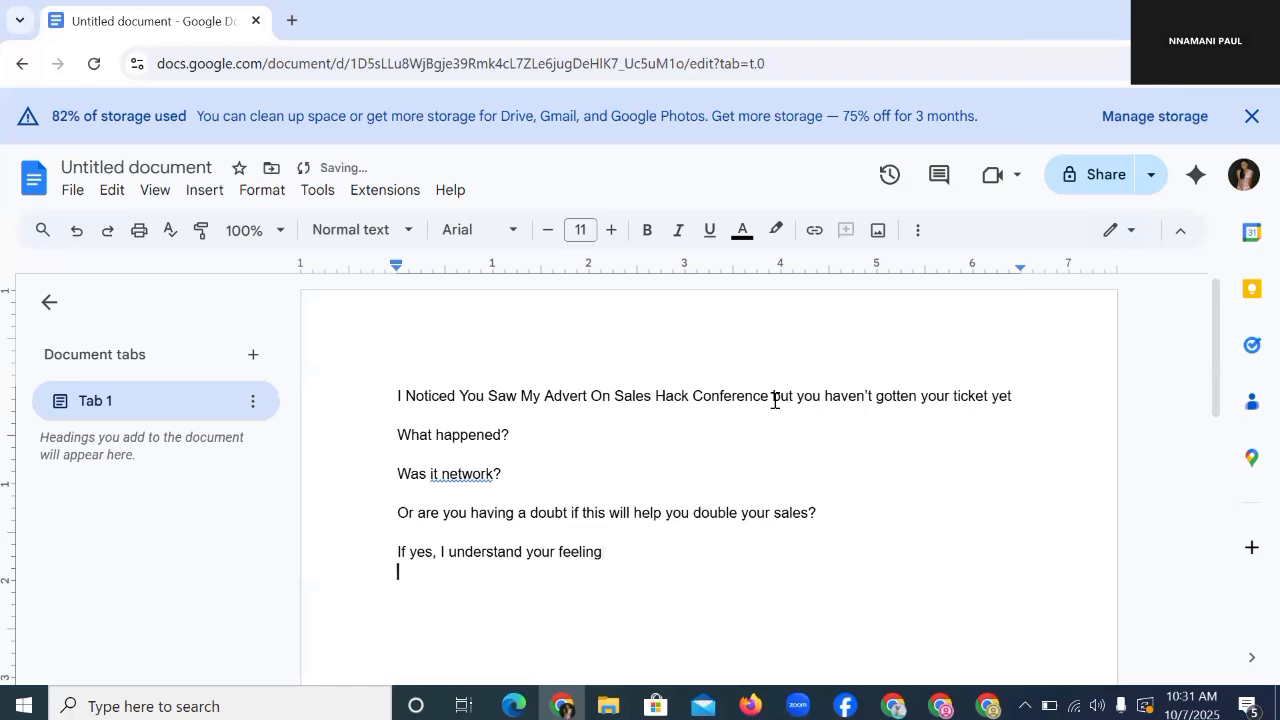
scroll(775, 400, "down", 5)
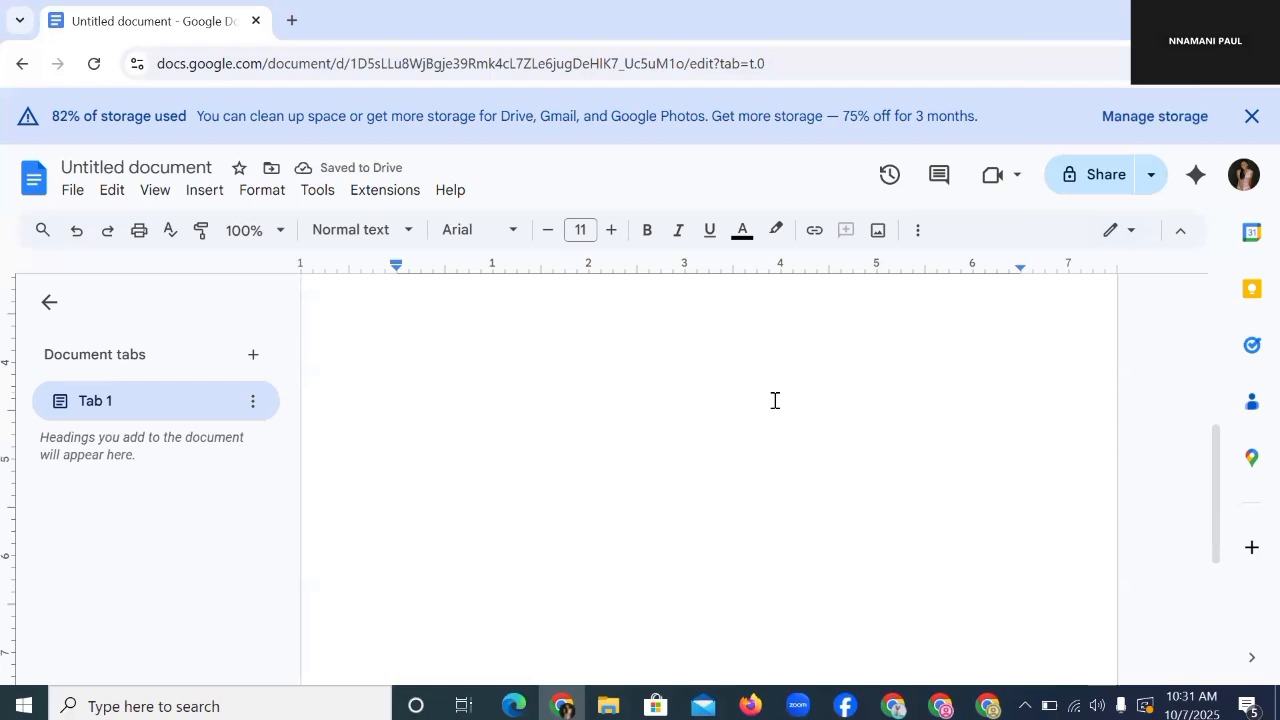
scroll(775, 400, "up", 5)
scroll(634, 494, "down", 1)
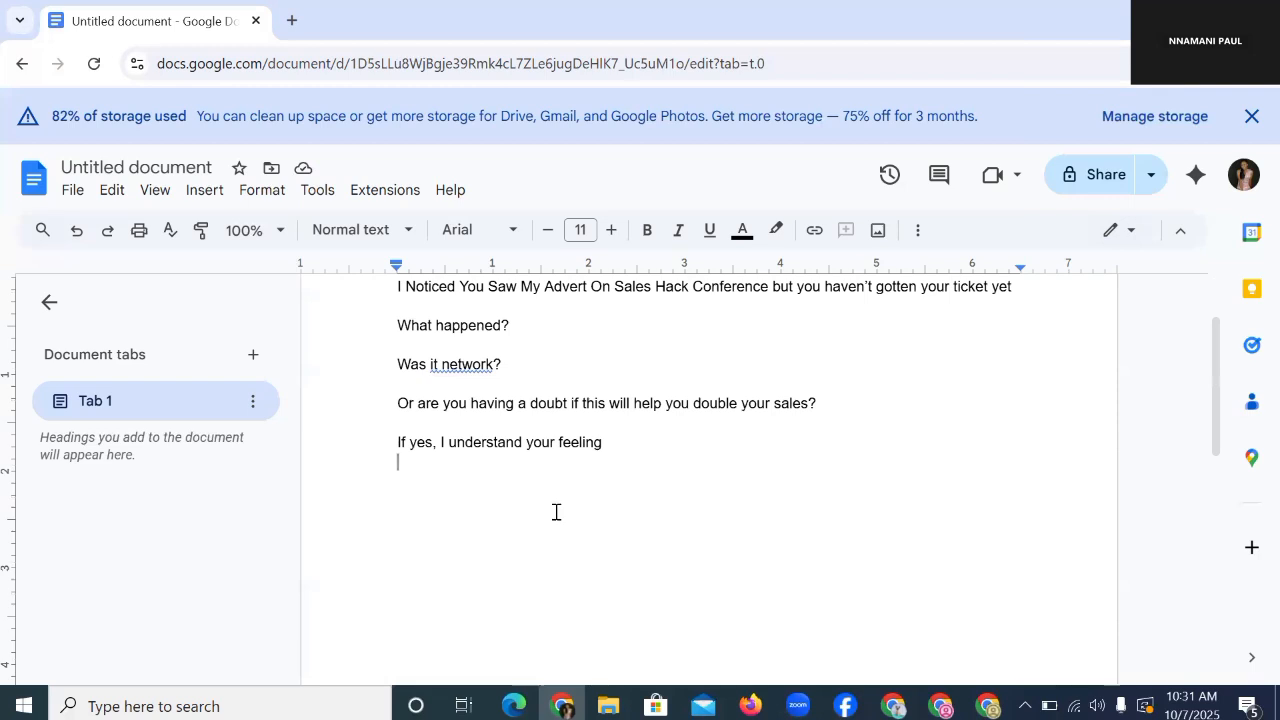
key("Return")
type("Last ye")
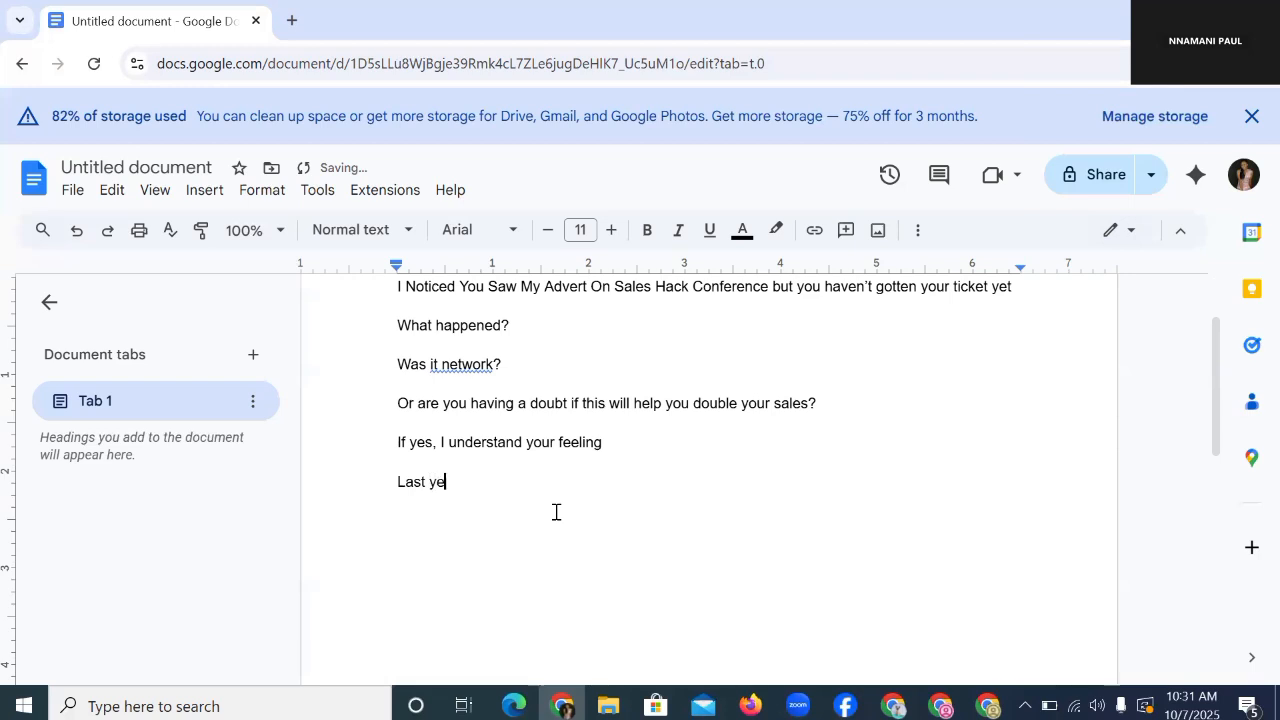
type("ar, Amanada, a skincas")
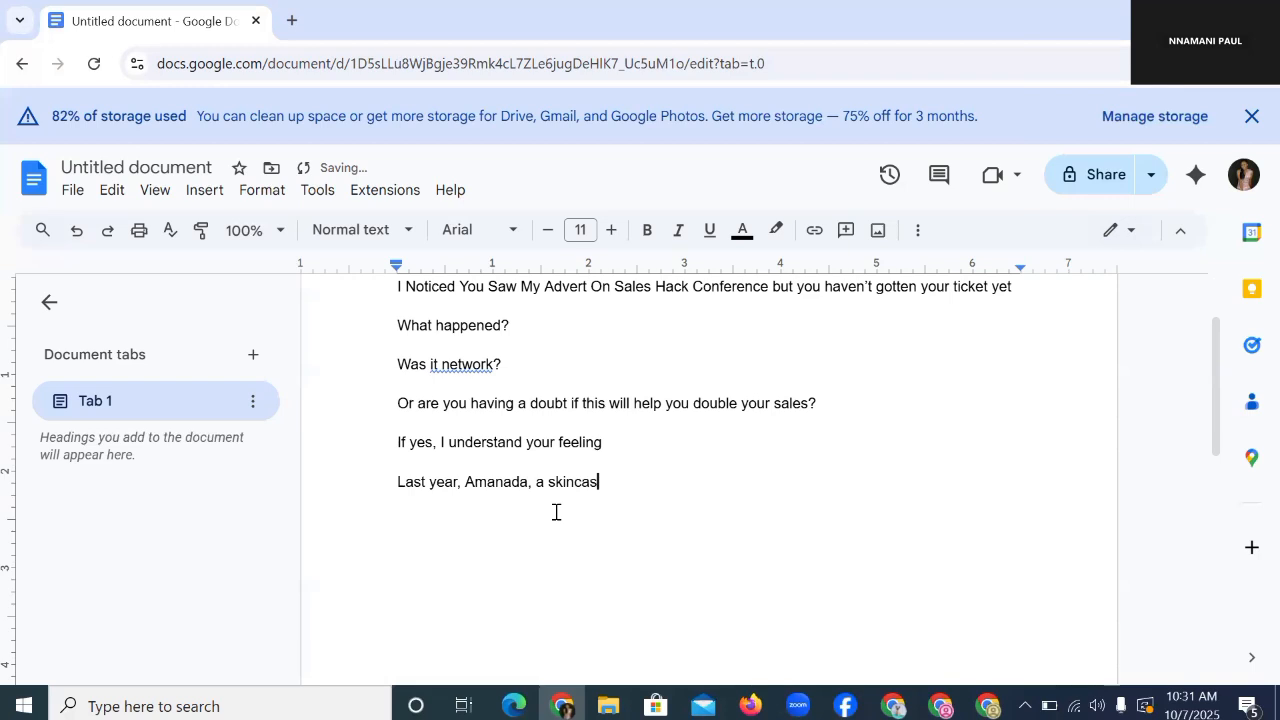
key("BackSpace")
type("re seller in Asaba,")
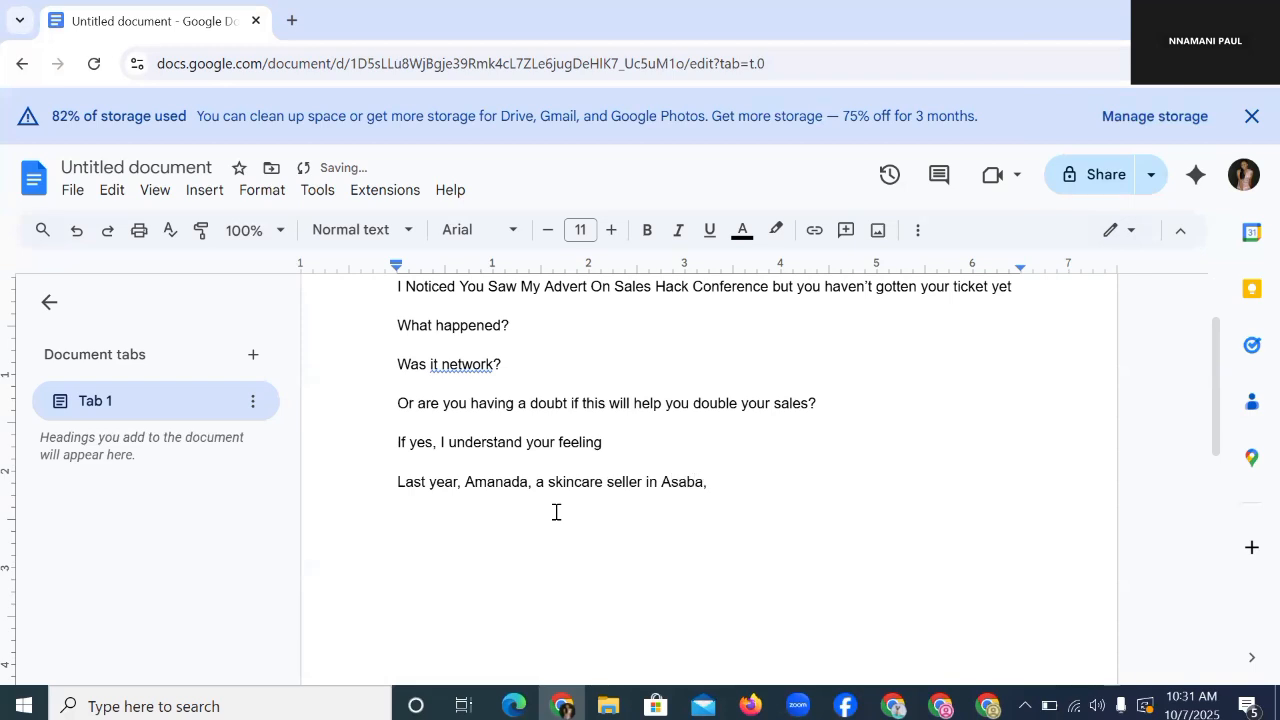
type(" attende the firs")
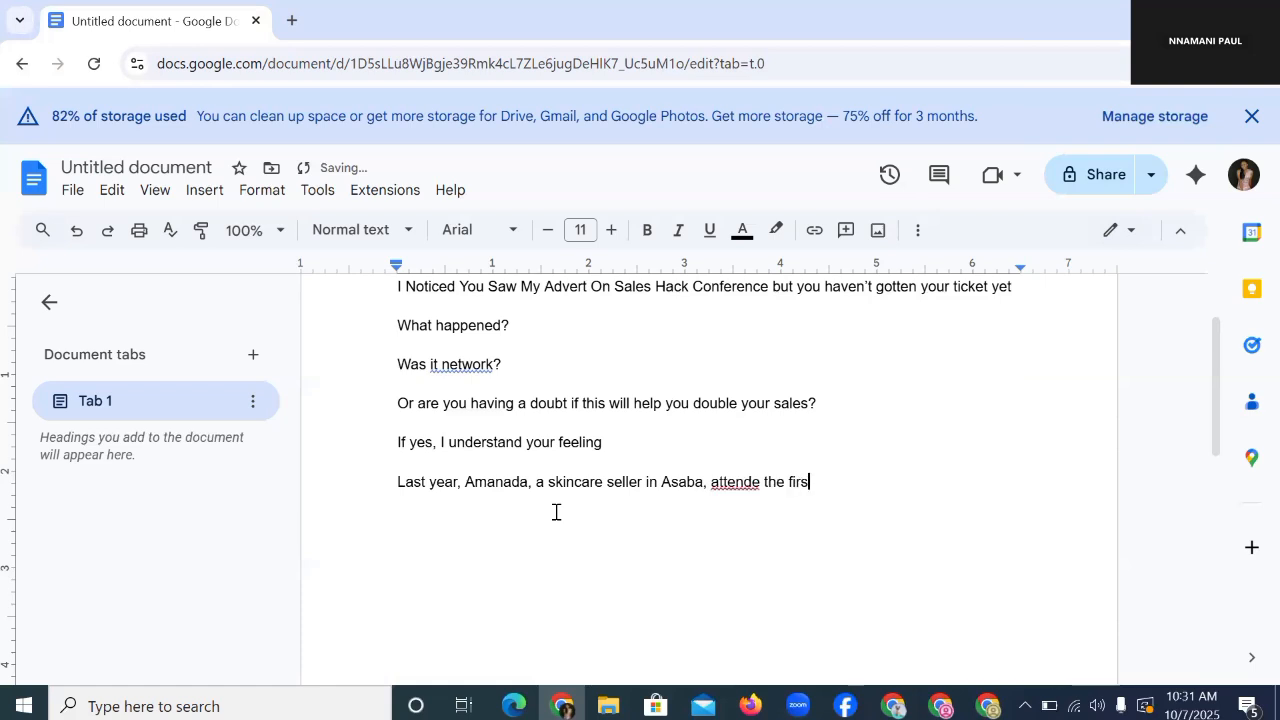
type("t edition of the sal")
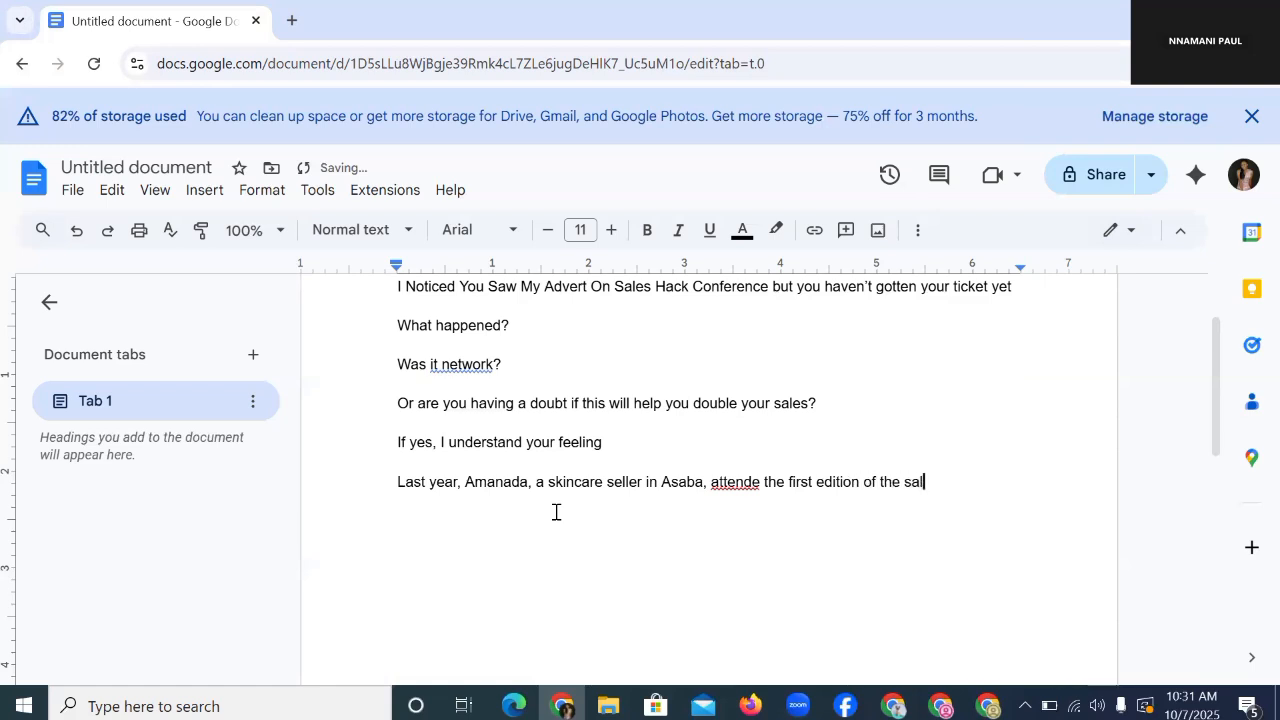
type("es hack conferenc")
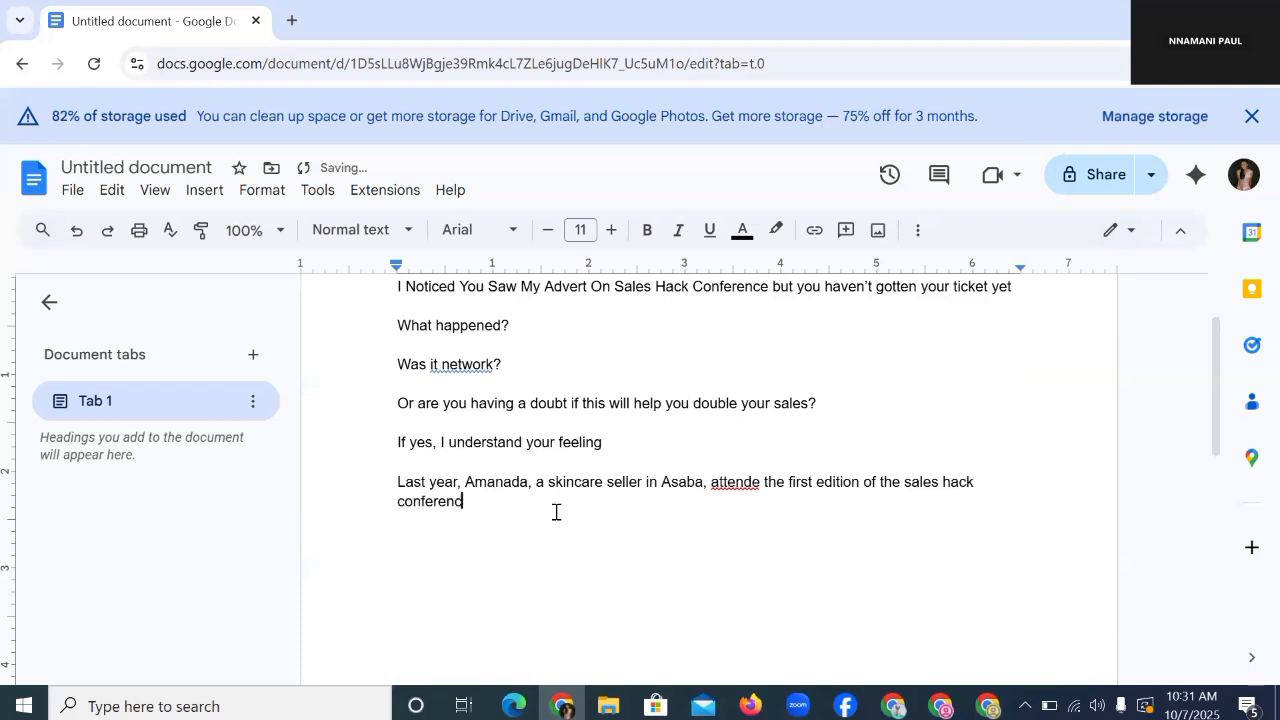
type("e and she did N1.2m in sale")
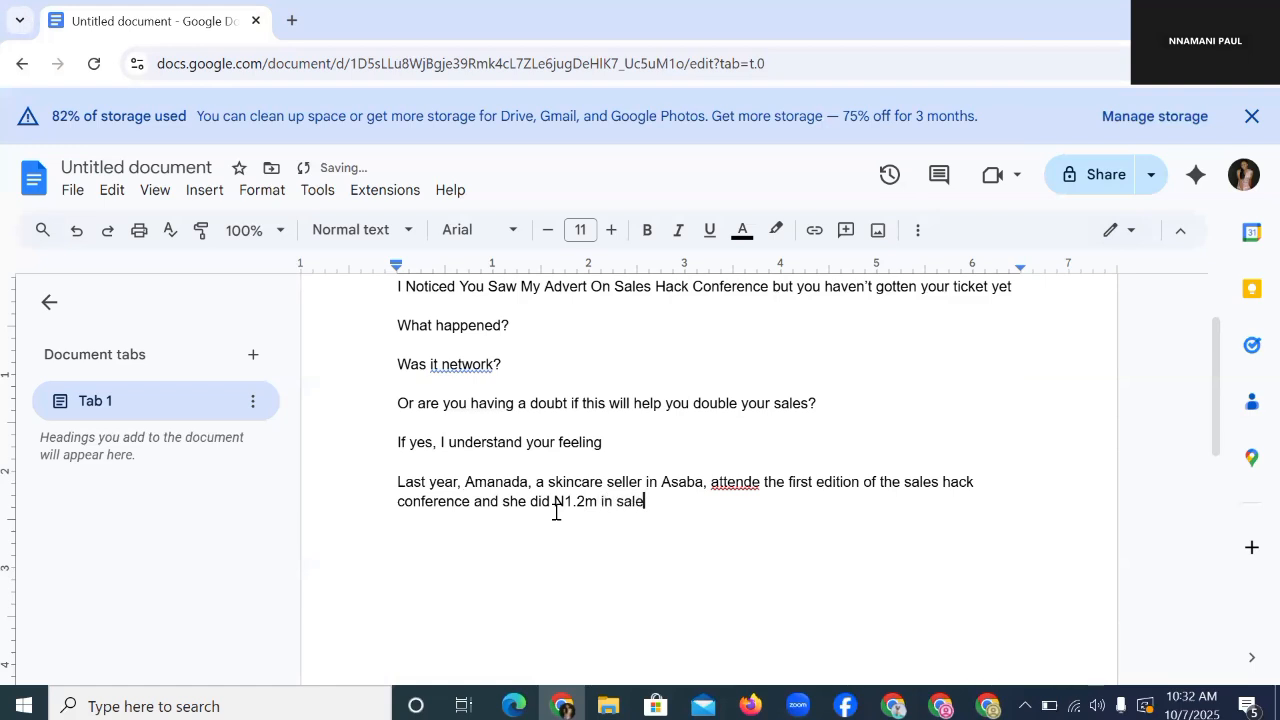
type("s after applying ")
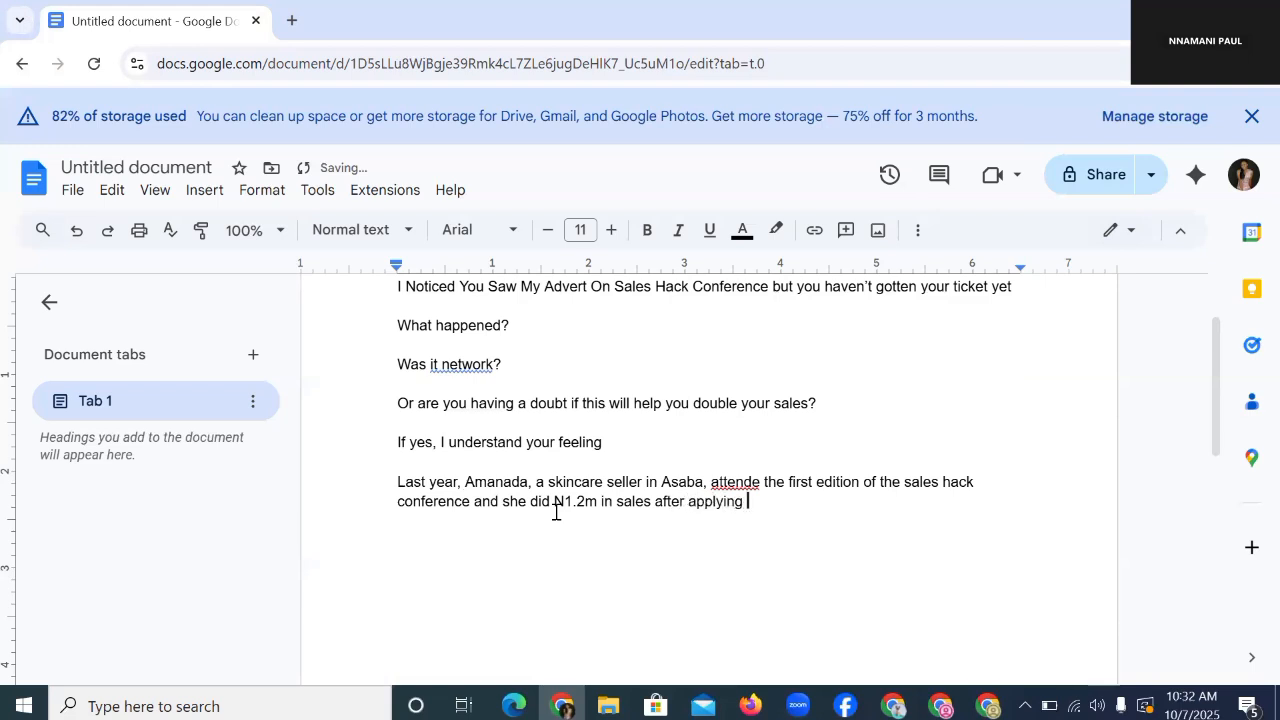
type("what she learnt in the con")
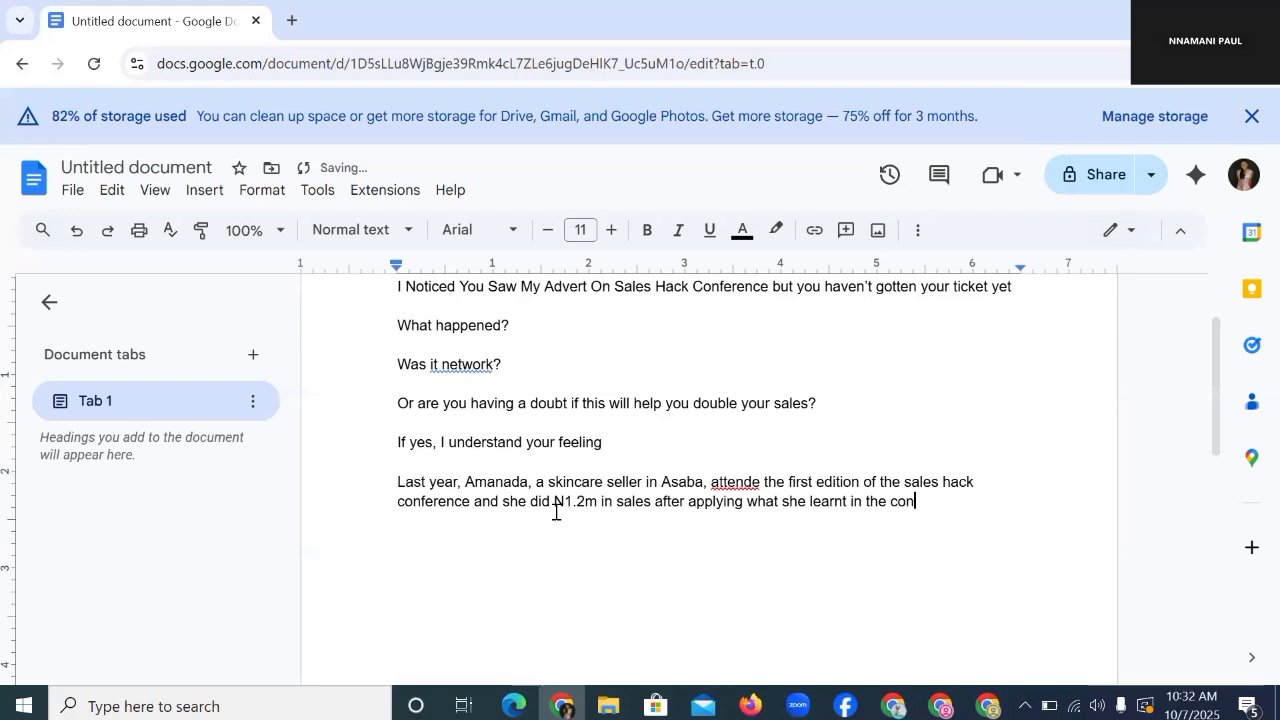
type("ference ")
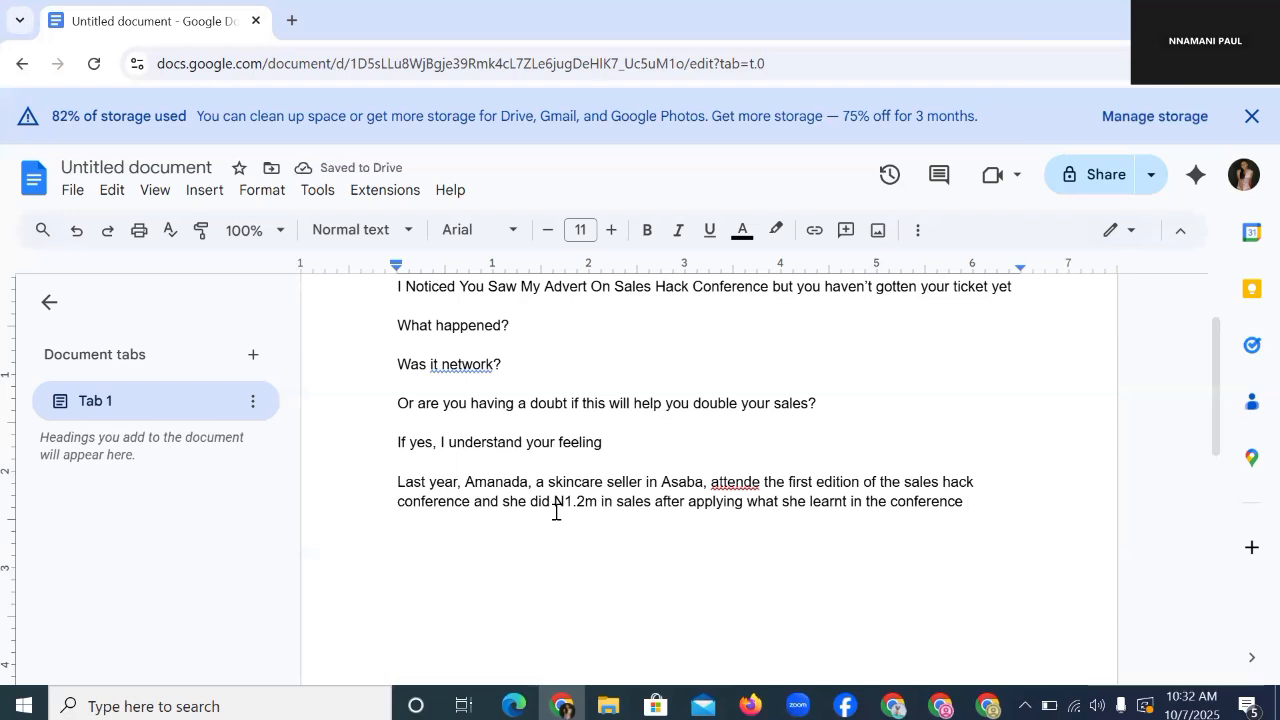
type("for 31 days")
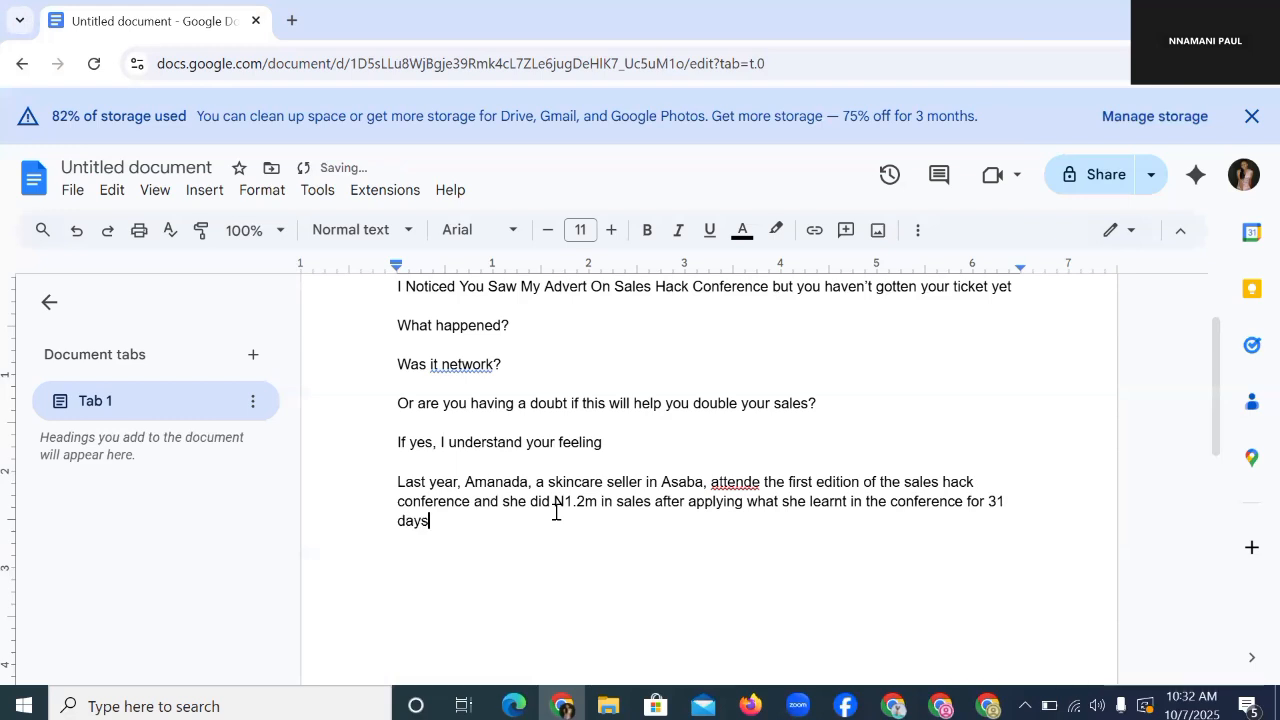
Step: Add the shoe seller's 'first 300 sales in just one month' testimonial and begin 'All these was possible'
key("Return")
type("And oh, even Eme")
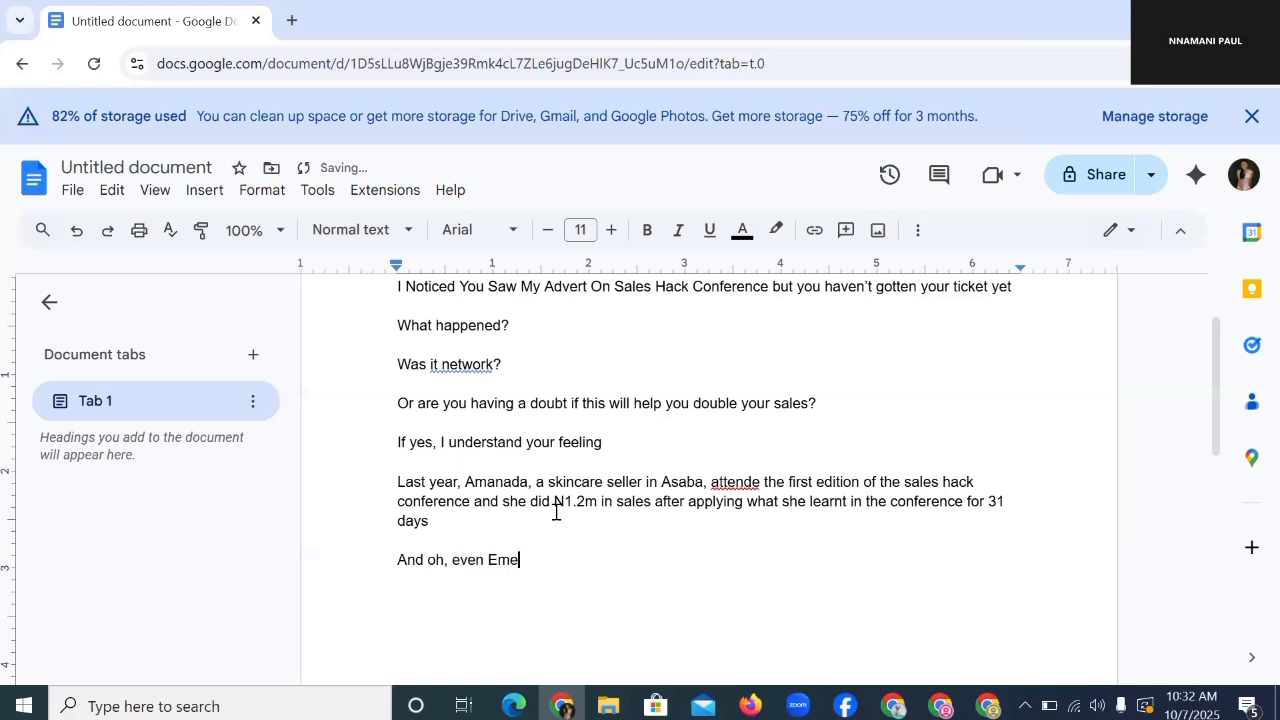
type("ka , a shoe seller in ab")
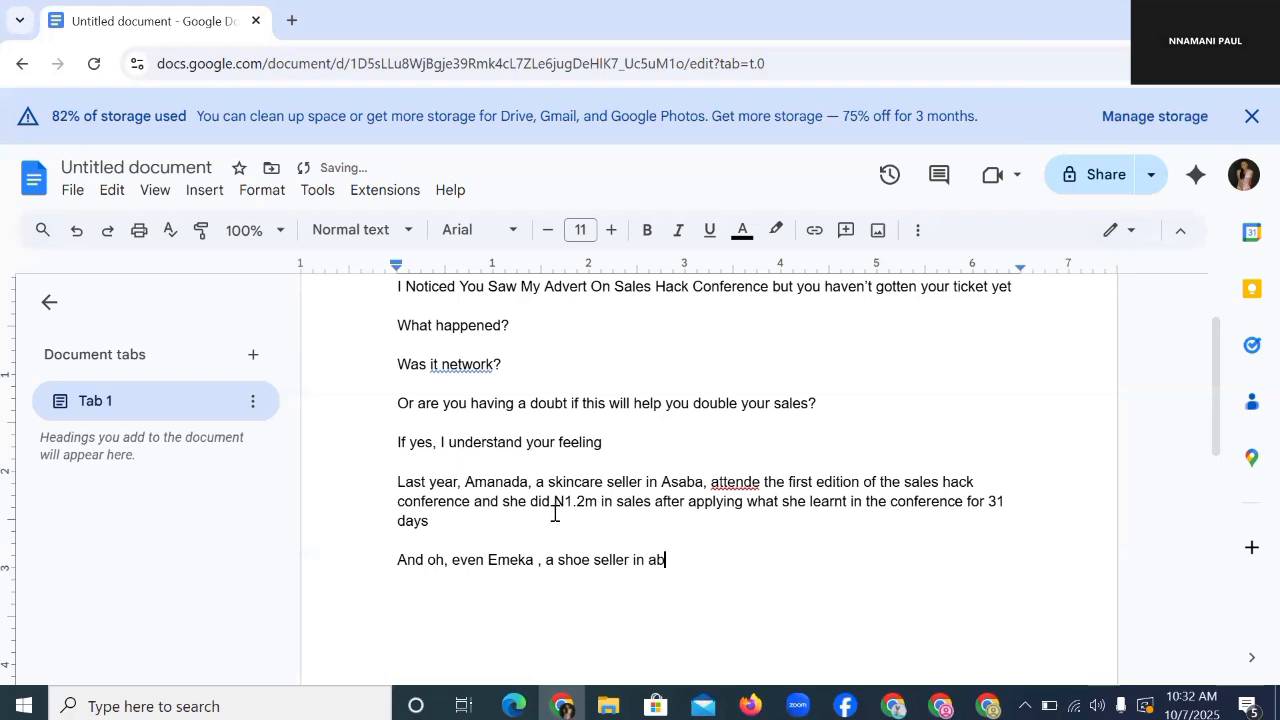
type("ja recorded his foir")
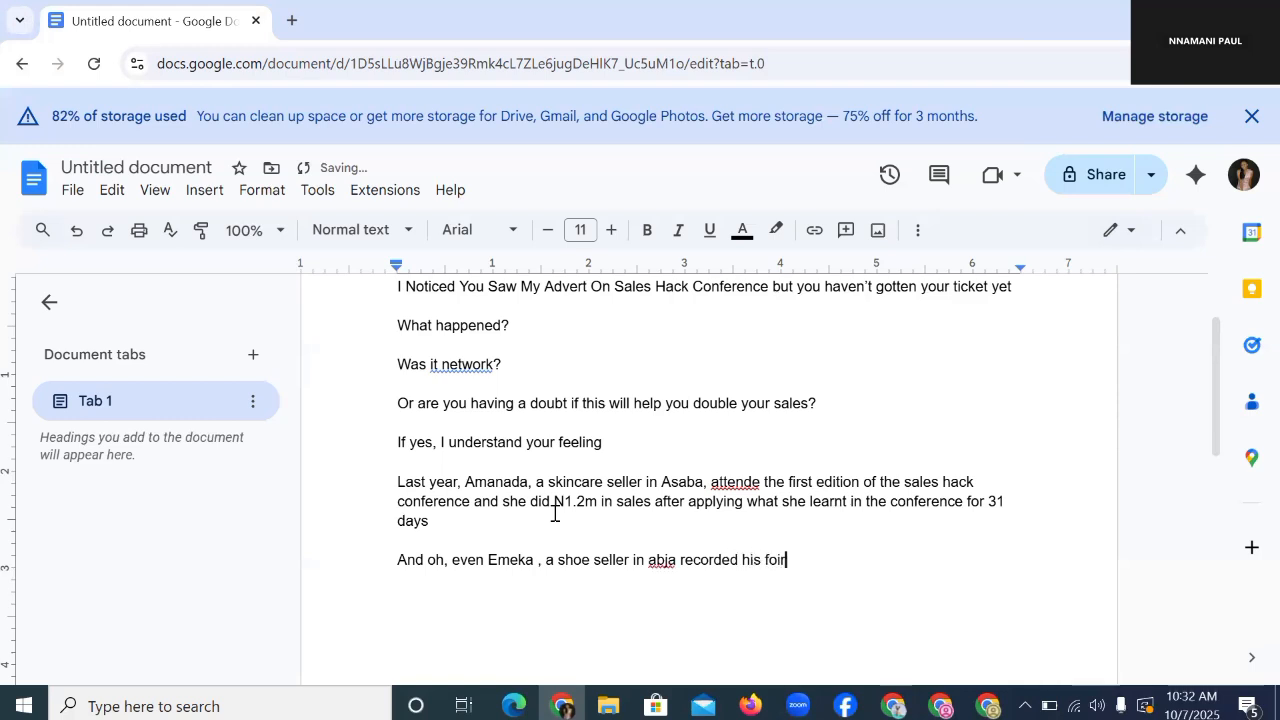
type("st")
key("ctrl+BackSpace")
type("first 300 sales i")
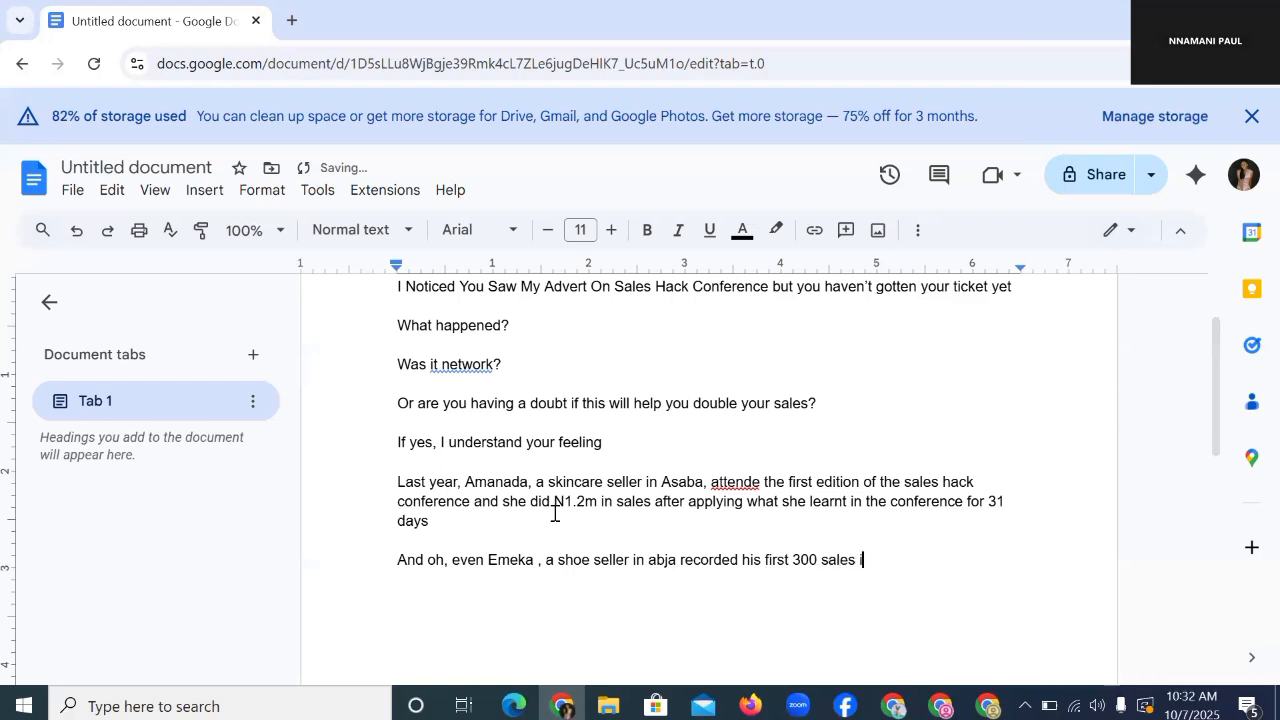
type("n just one month")
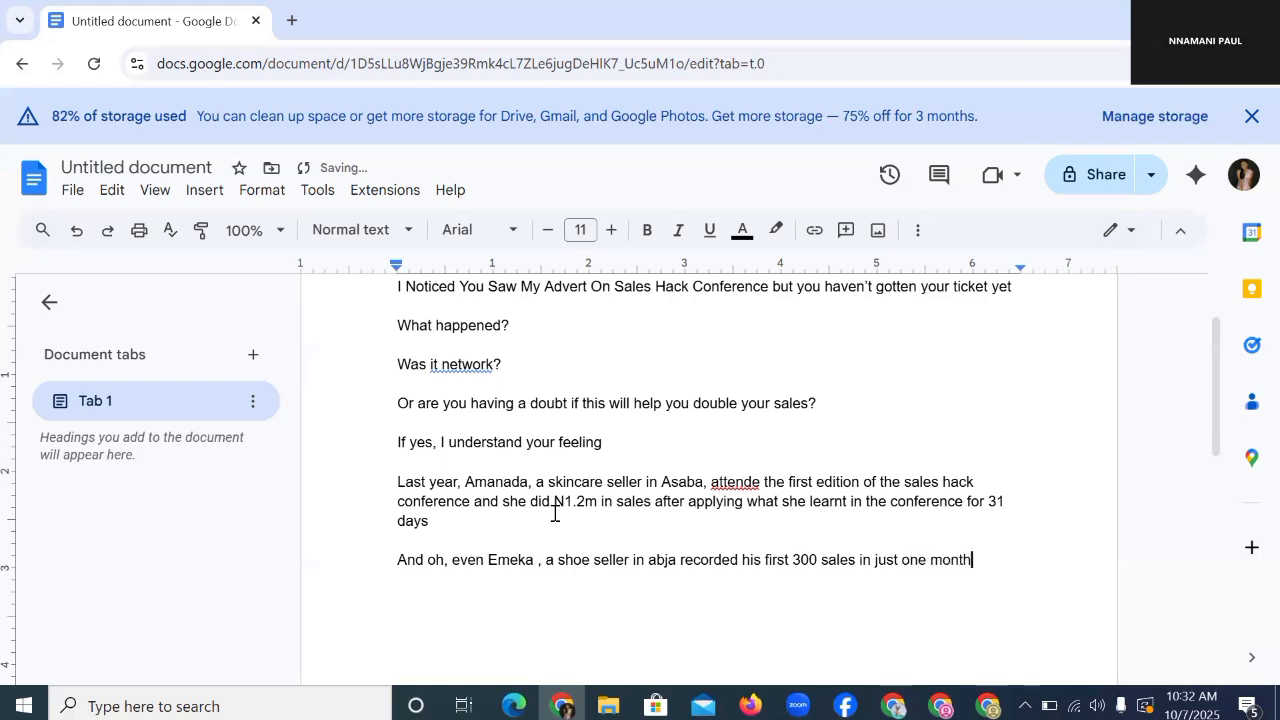
key("Return")
key("Return")
type("All these was ")
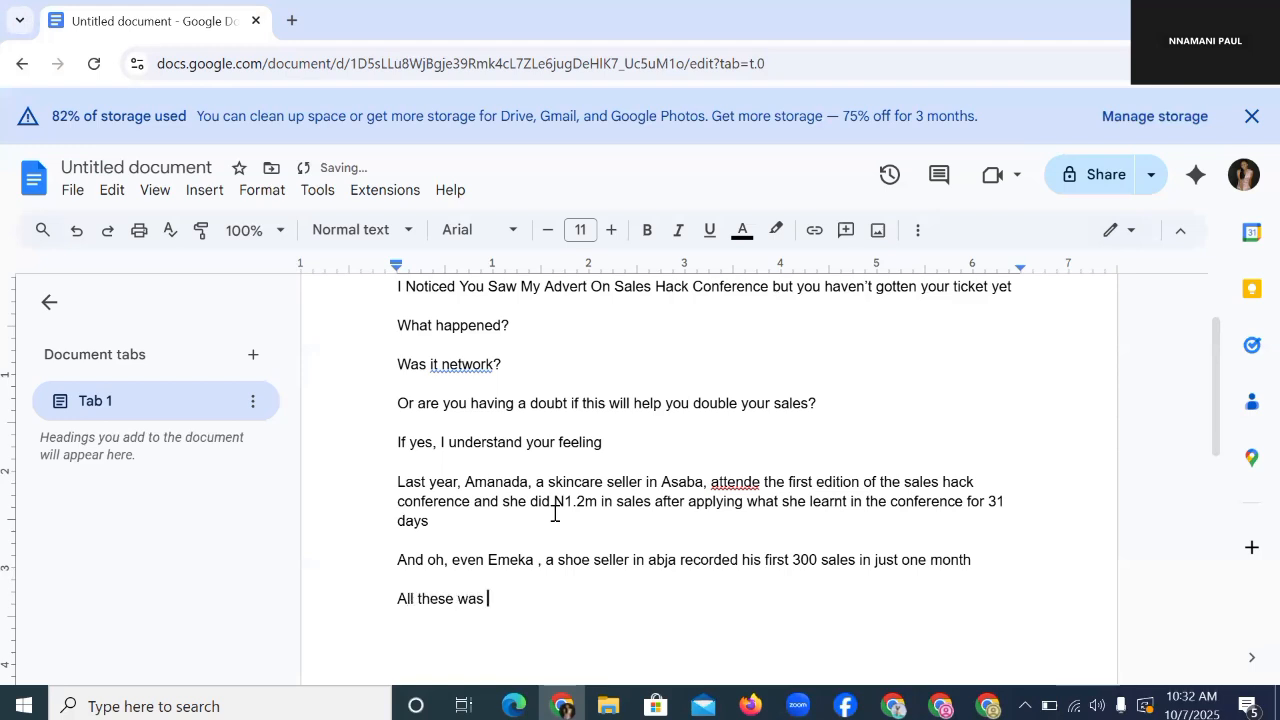
type("possible because th")
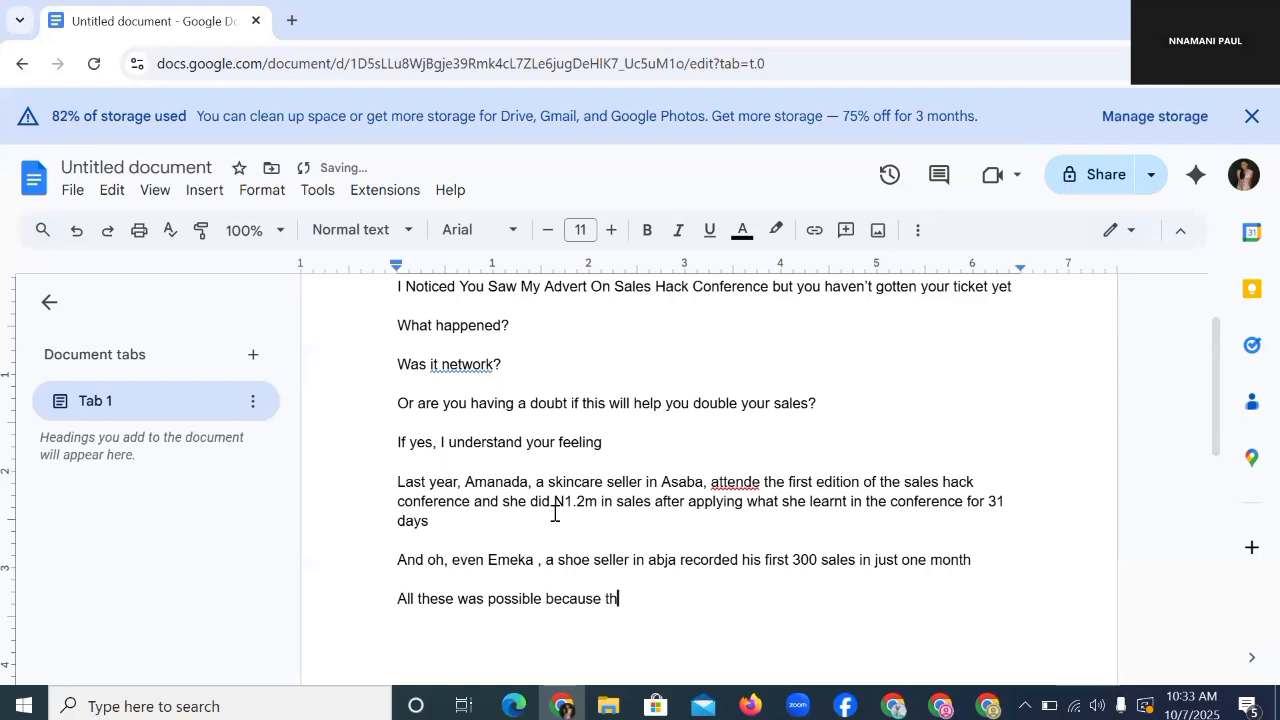
Step: Finish the line with 'because they attended last year's sales hack conference'
type("ey attended last ye")
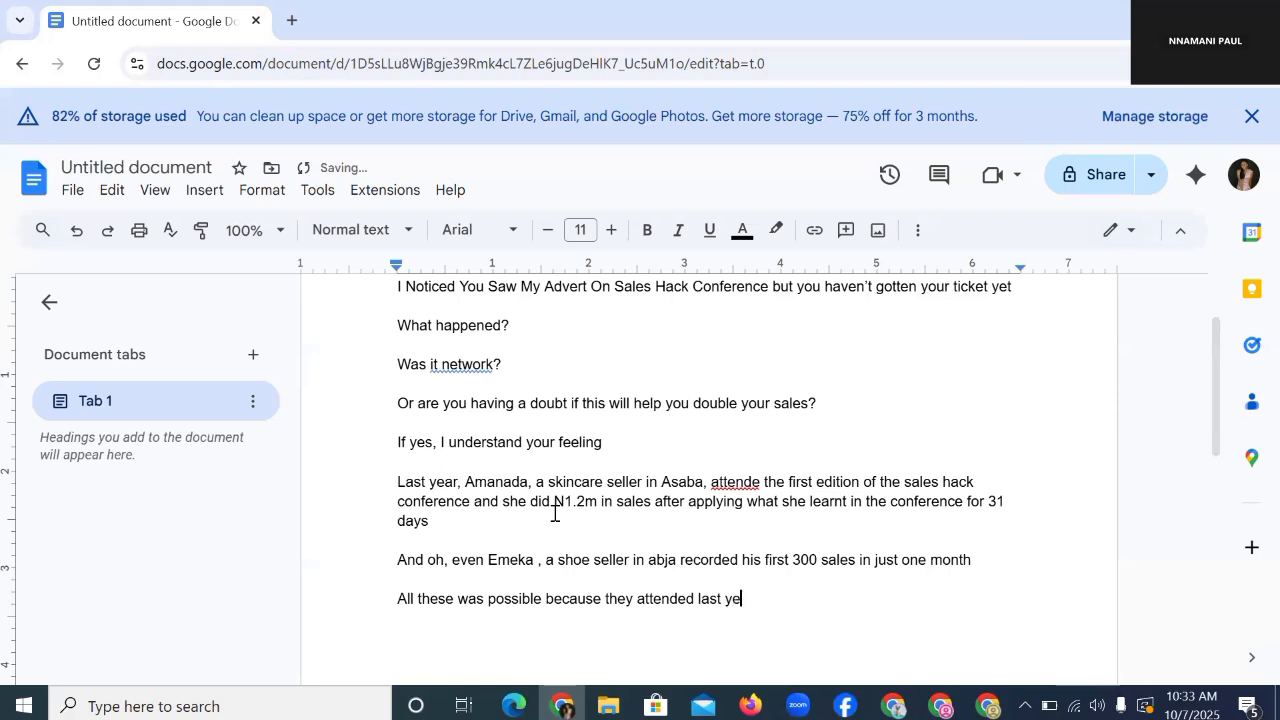
type("ar's ")
type("sales")
type(" hack conf")
type("er")
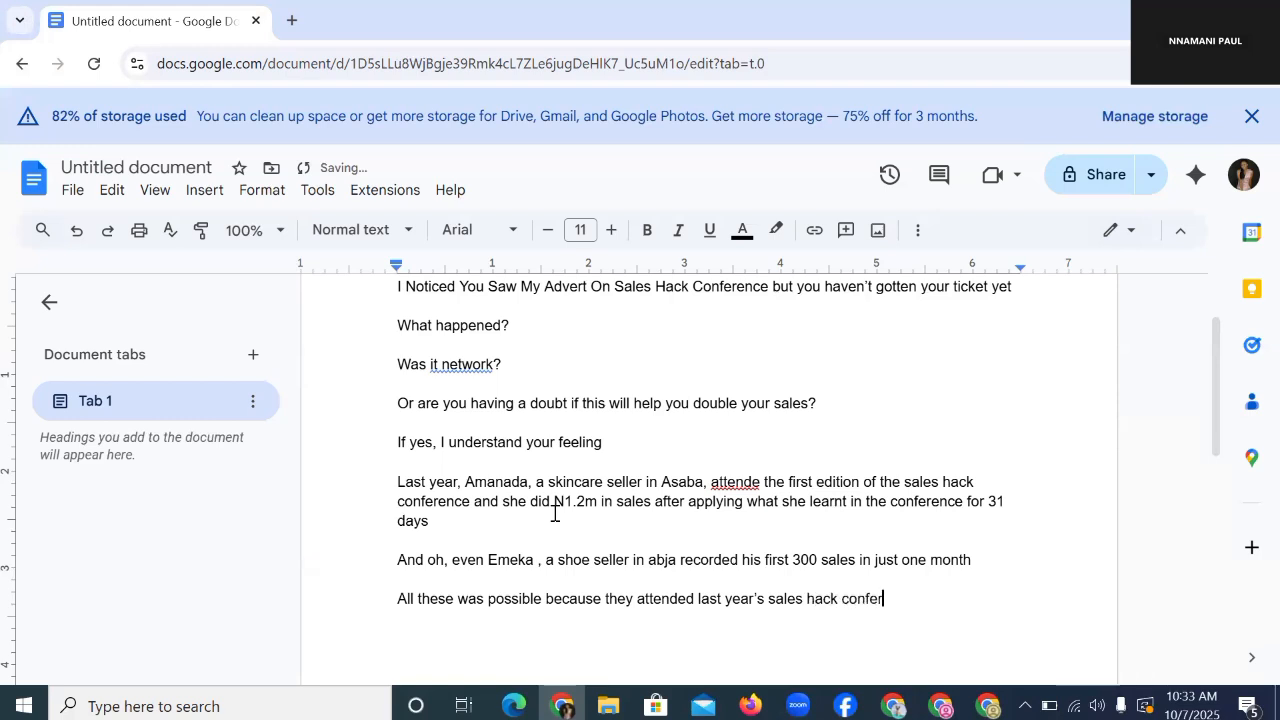
type("ence")
key("Return")
key("Return")
Step: Add 'And this year, we are doing it BIGGER AND BETTER' and begin a line with 'We're'
type("An")
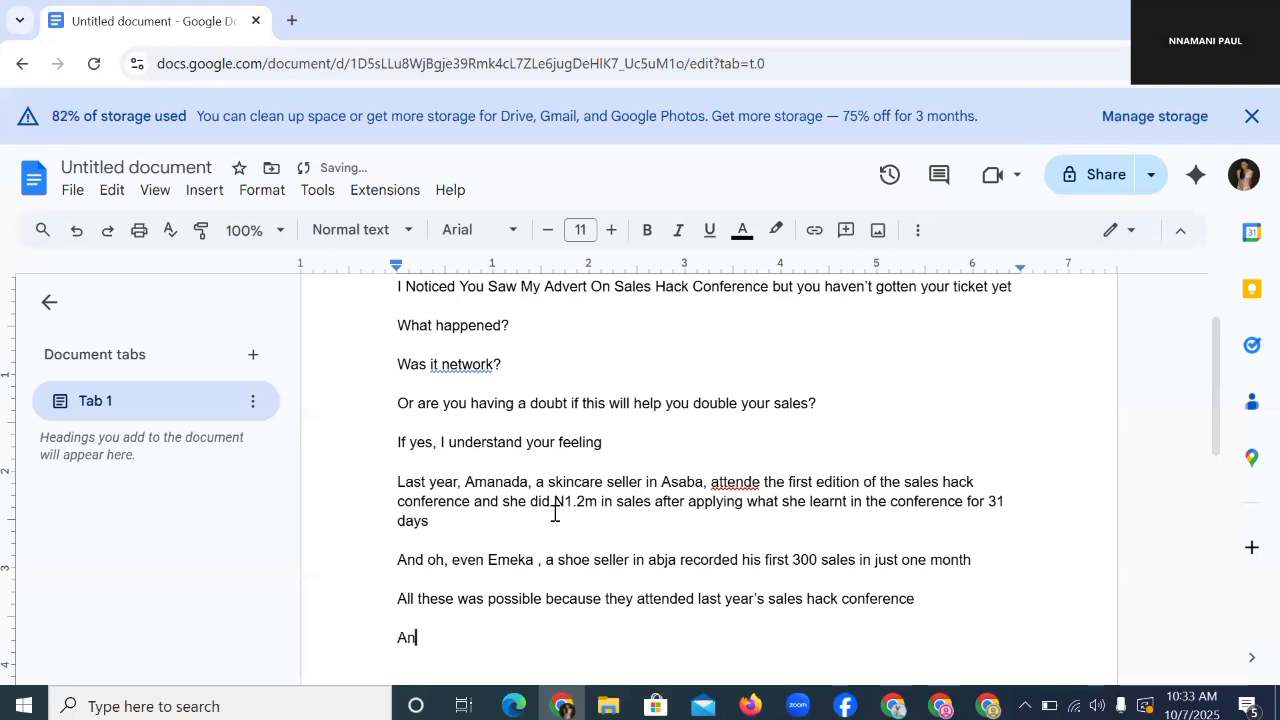
type("d this year, we ")
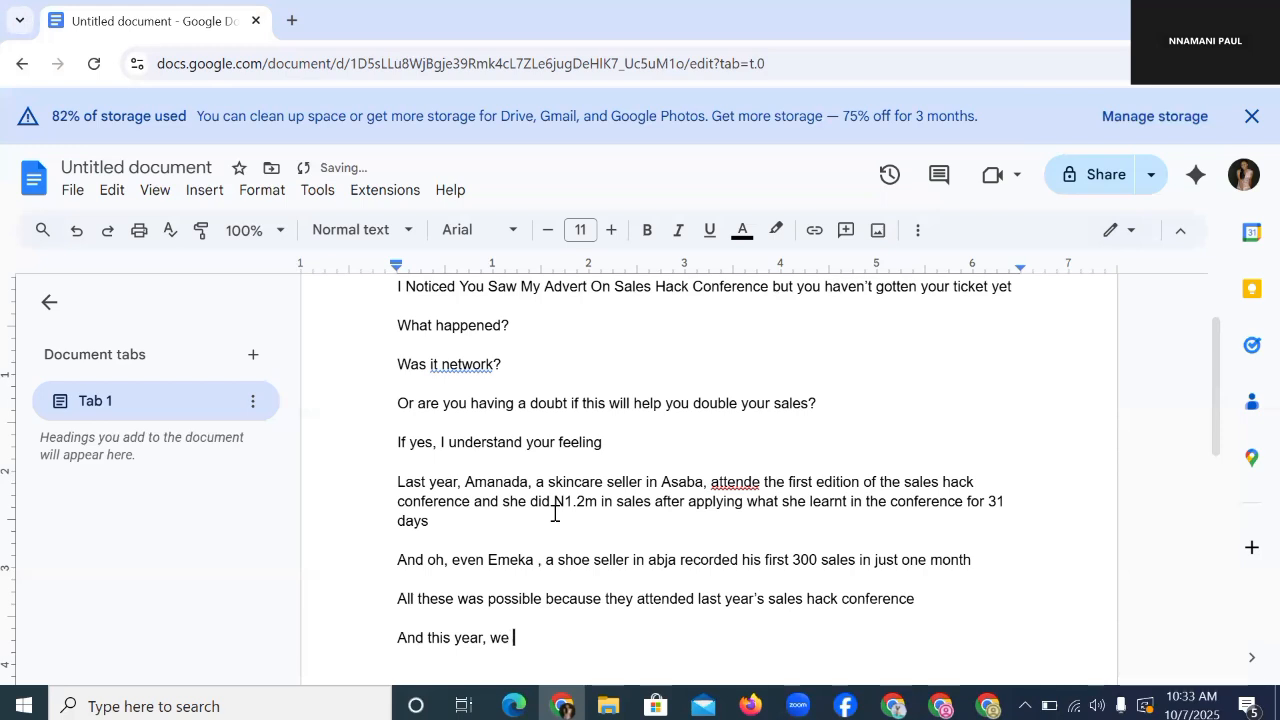
type("are doing it")
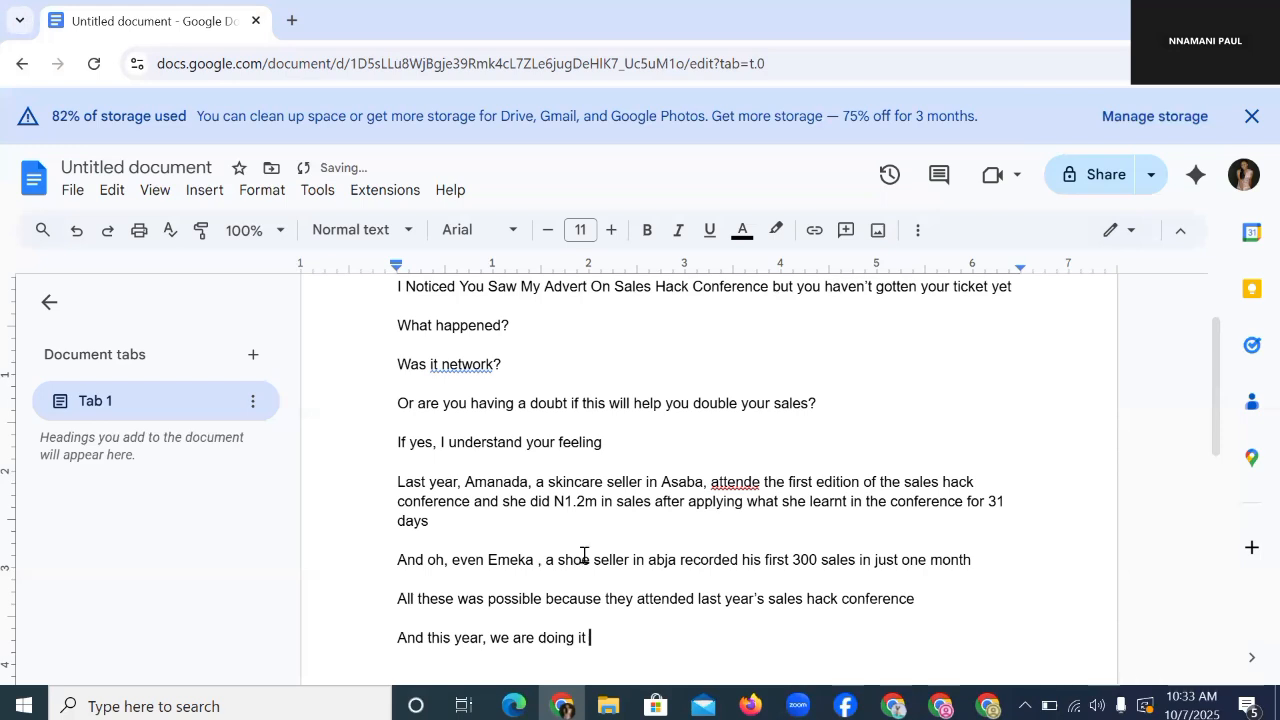
key("BackSpace")
type("BIGGER AND BETTER")
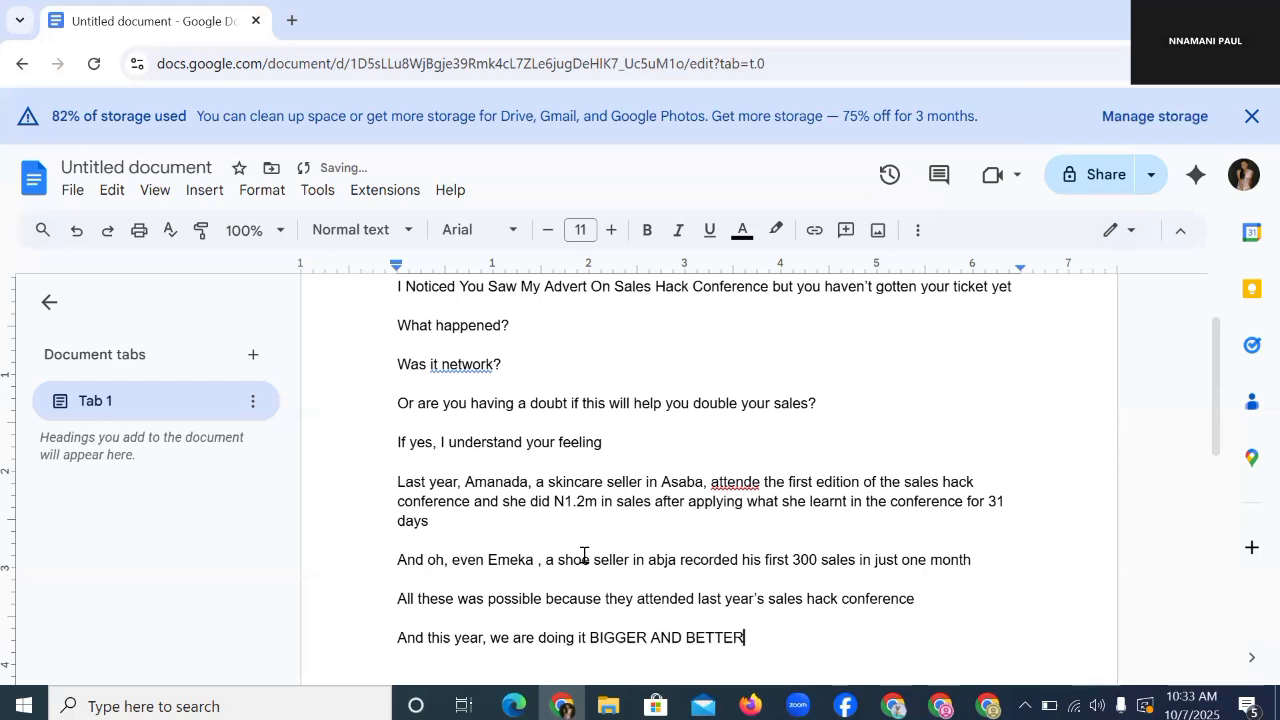
key("Return")
type("We")
type("'re")
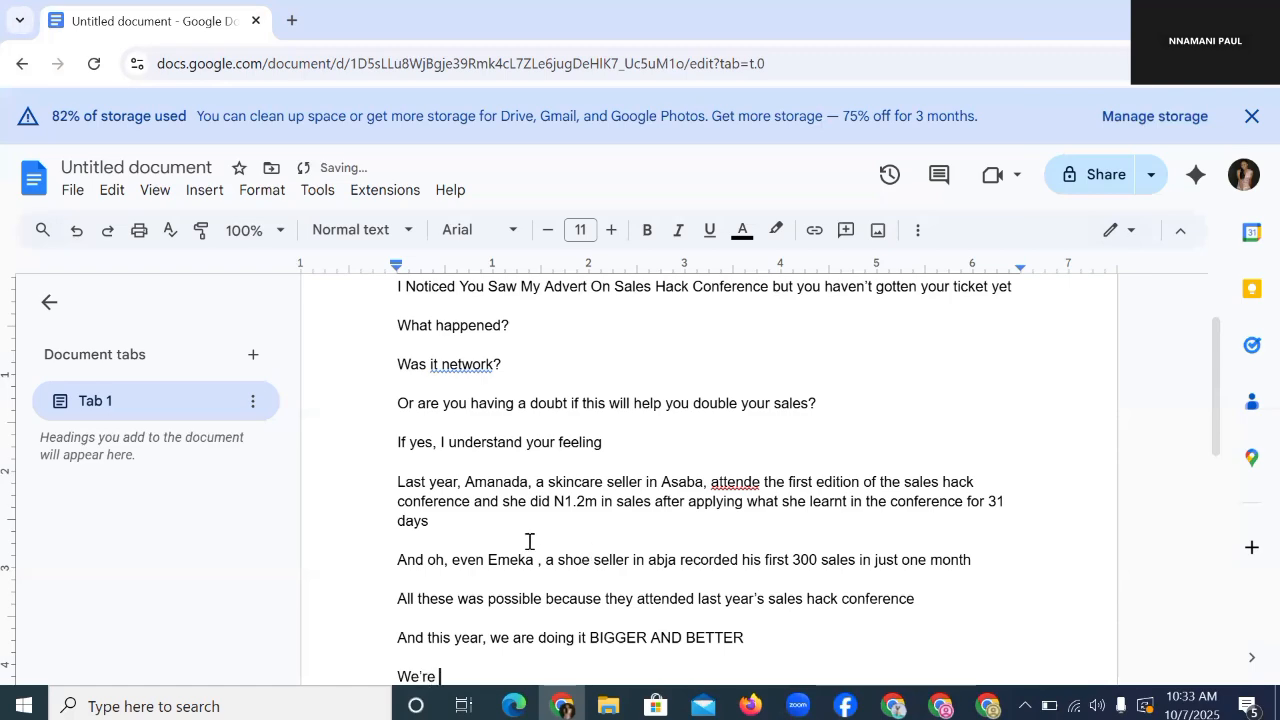
Step: Continue with industry business leaders showing their secrets of multi-million naira monthly sales
scroll(562, 460, "down", 3)
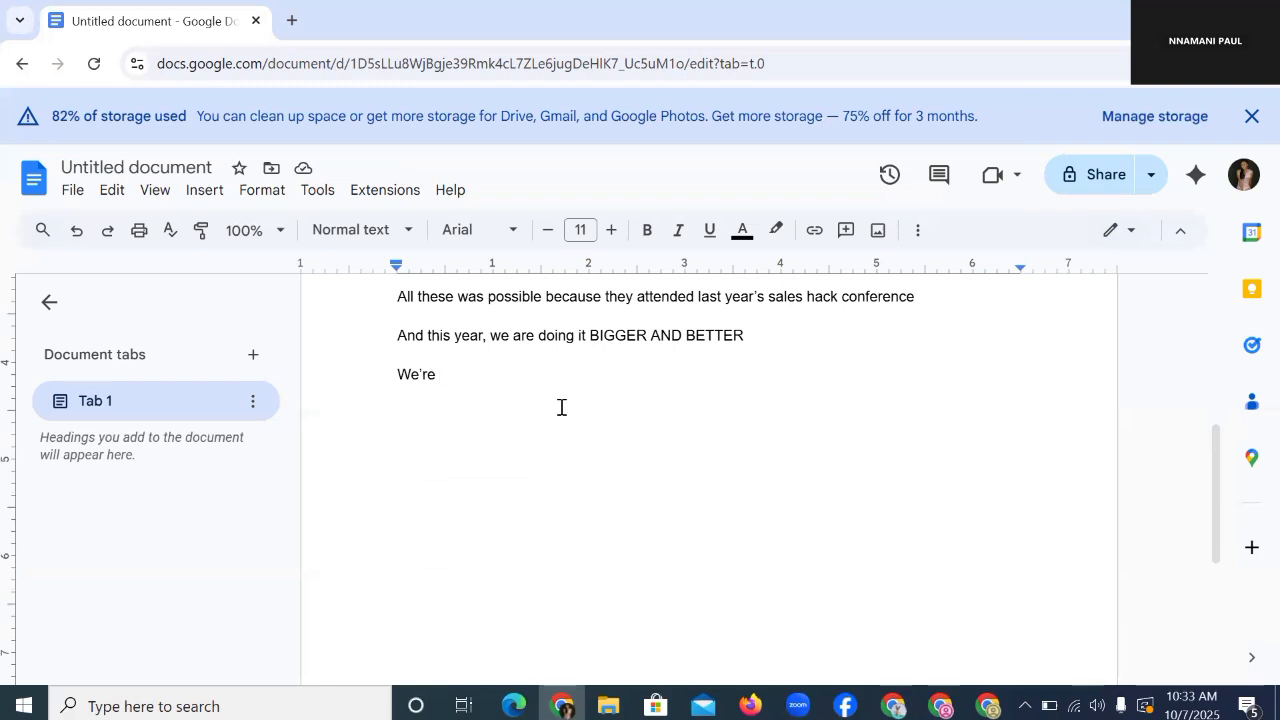
type("bri")
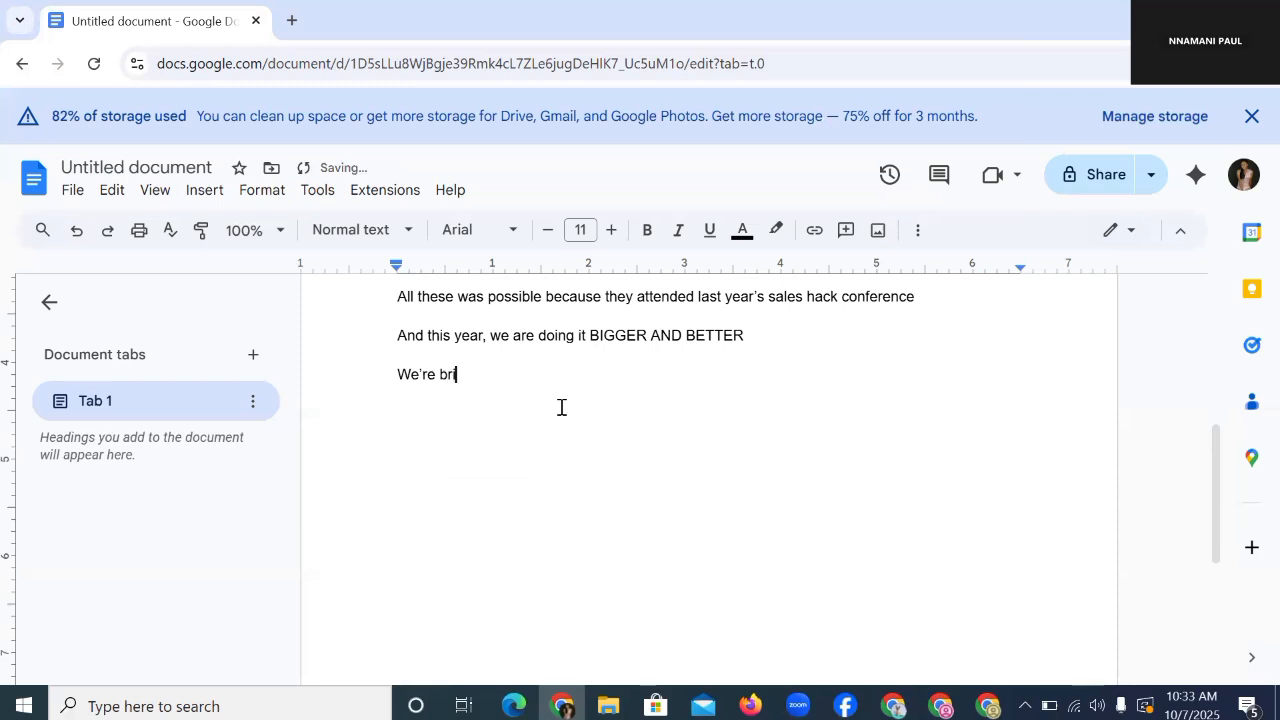
type("nging in indu")
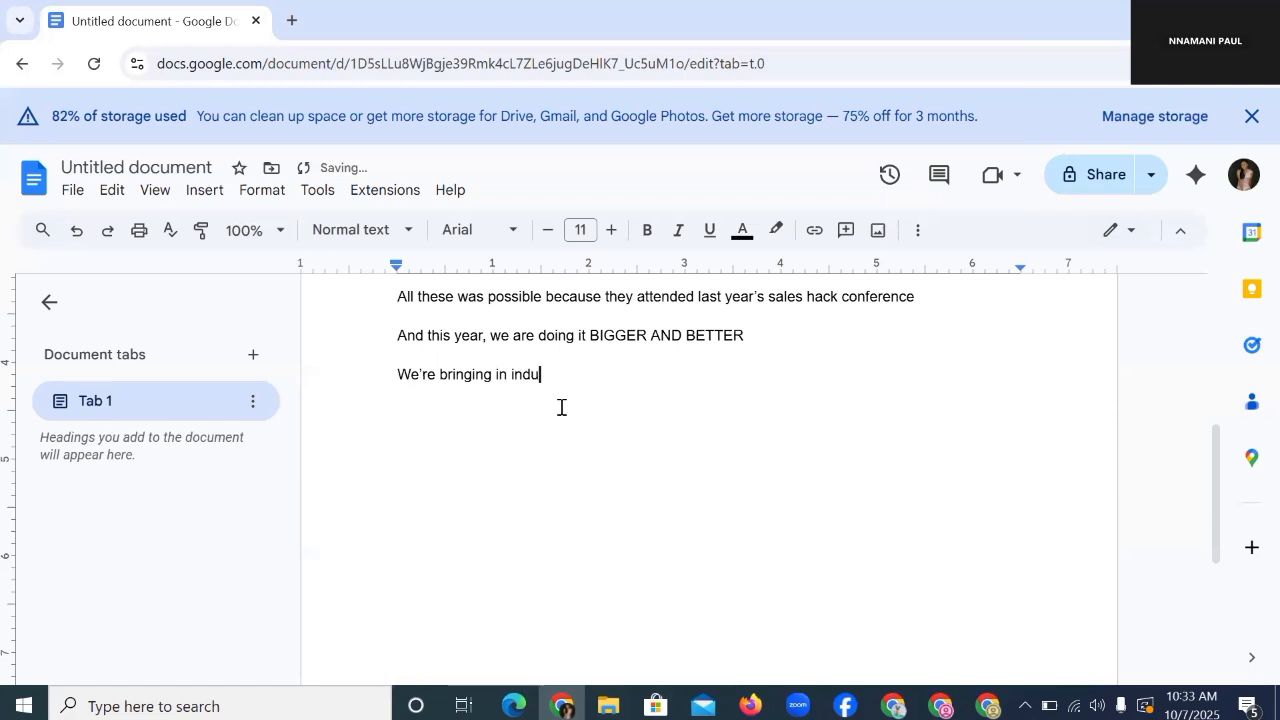
type("stry leaders acc")
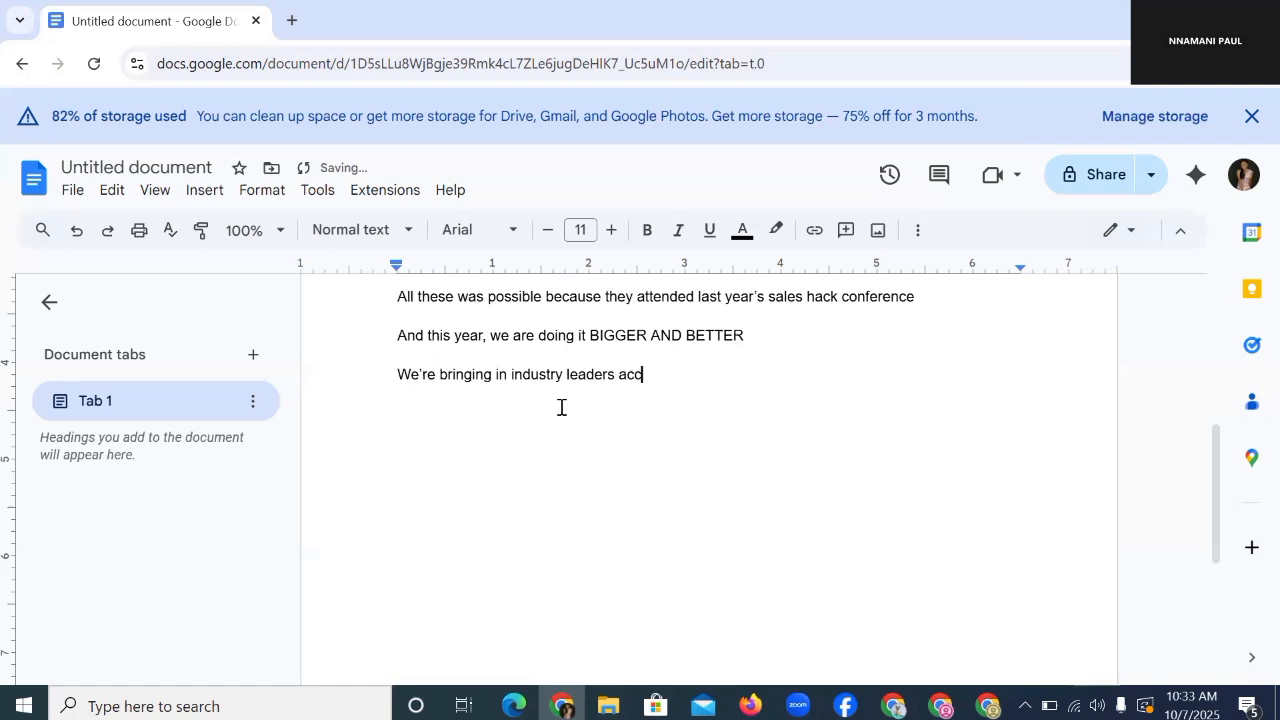
type("ross the g")
type("ountry to")
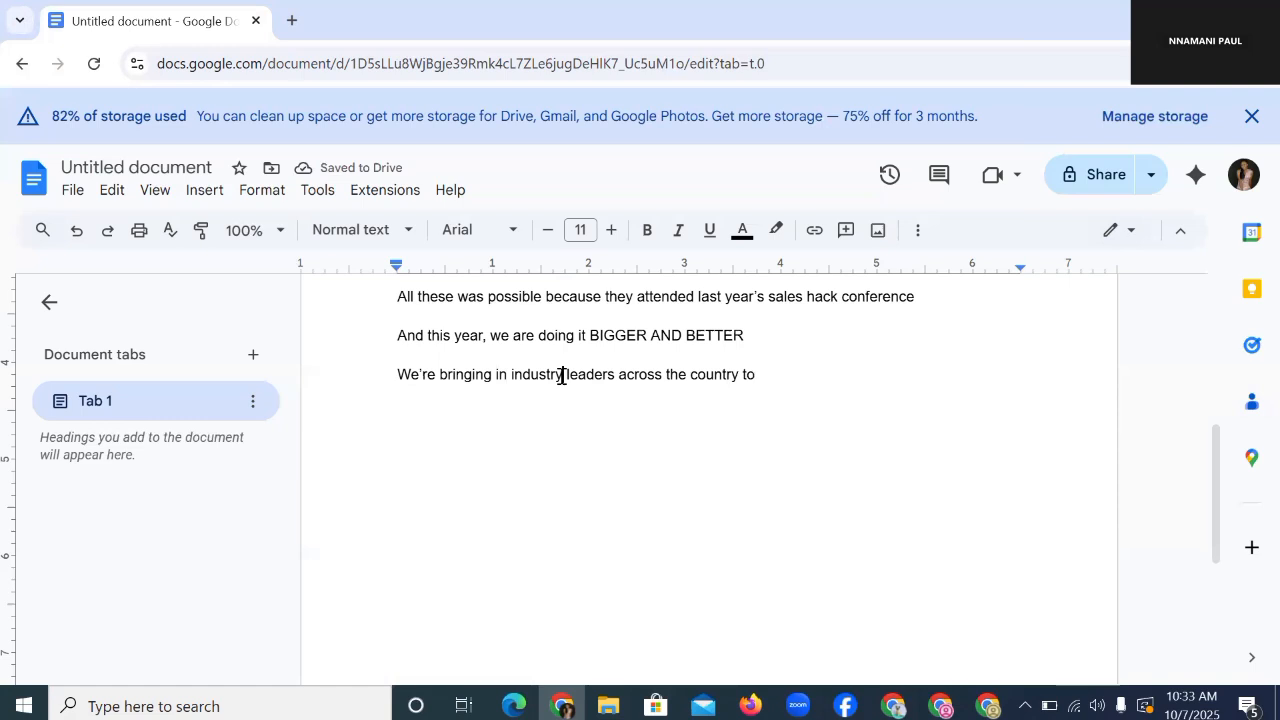
left_click(566, 375)
type("business")
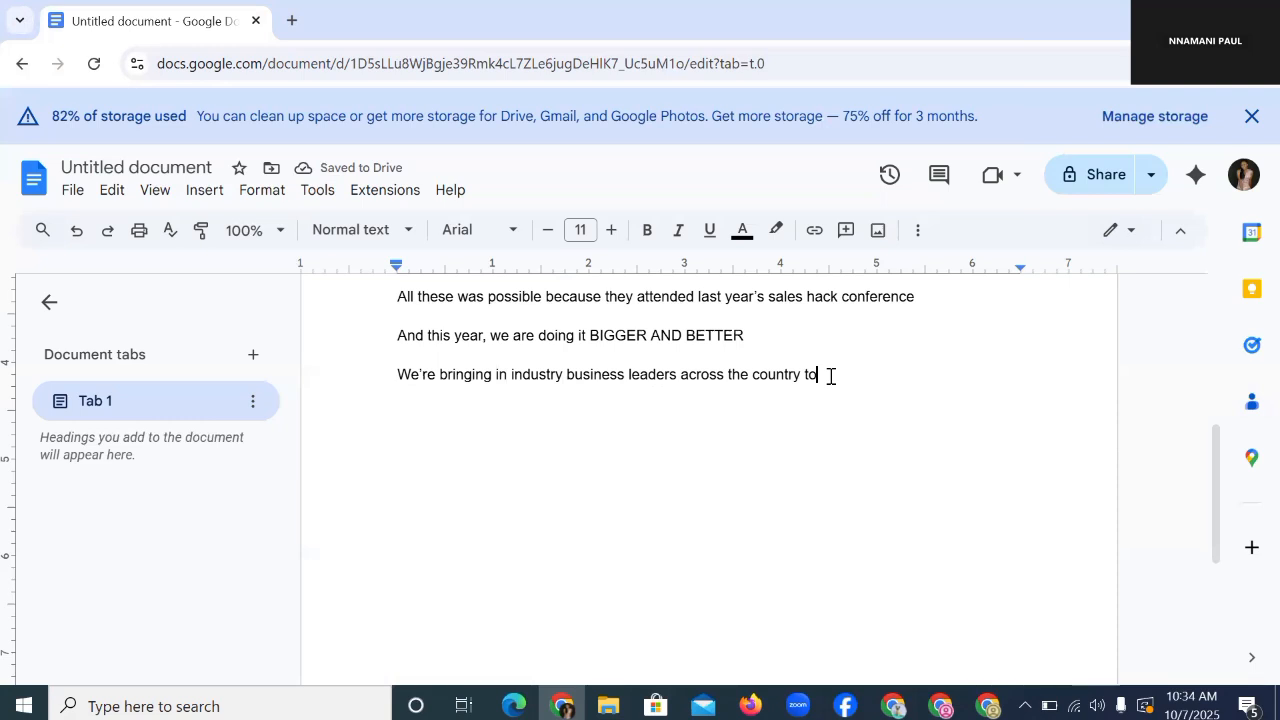
type("show y")
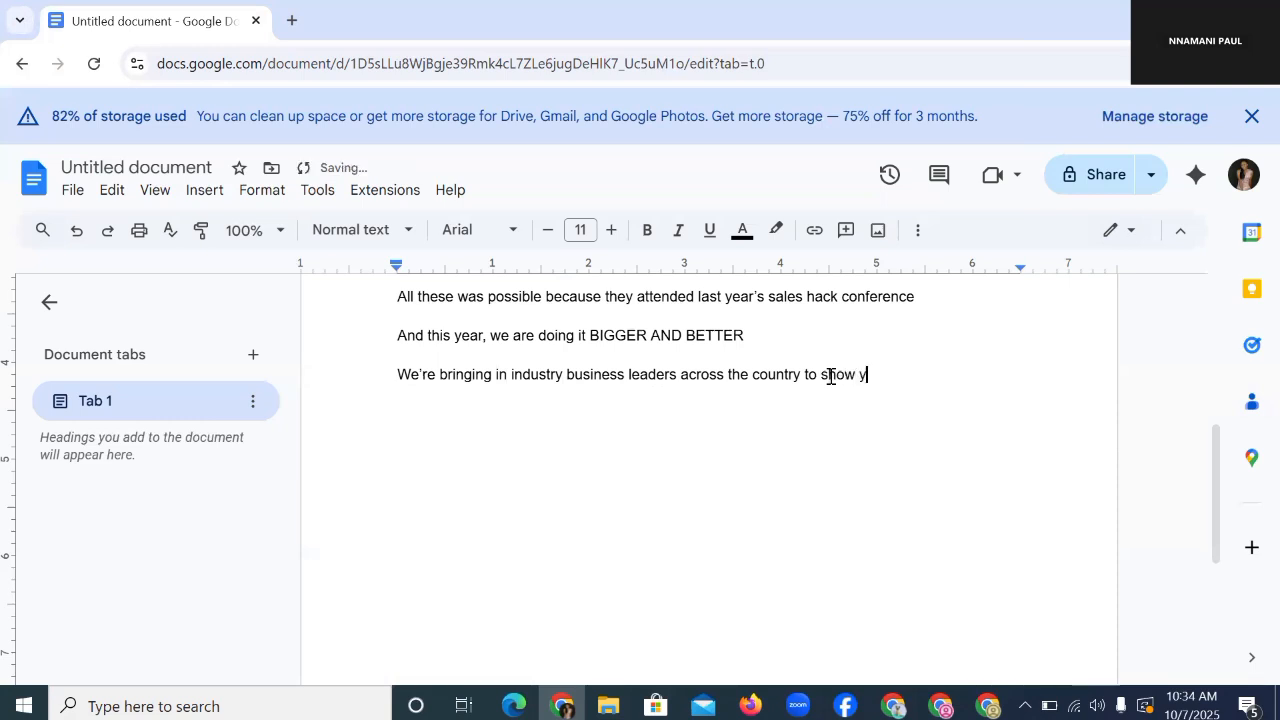
type("ou their entire se")
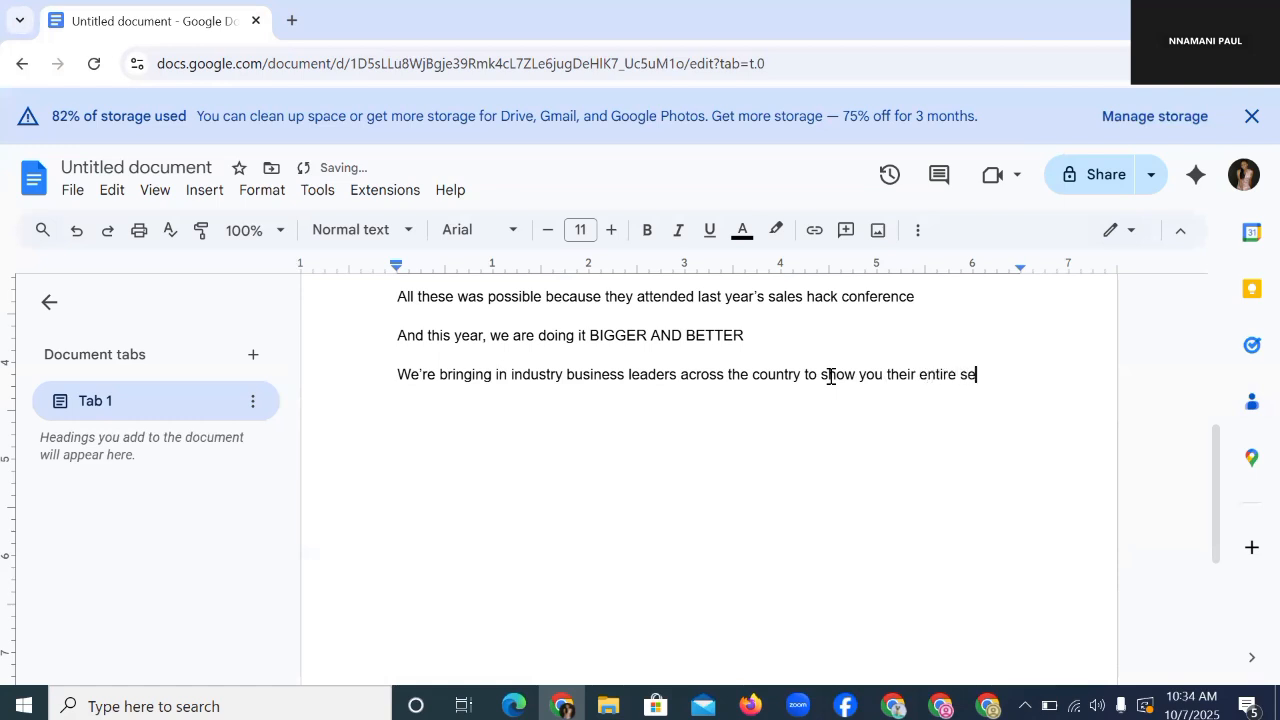
type("crets of doing multi")
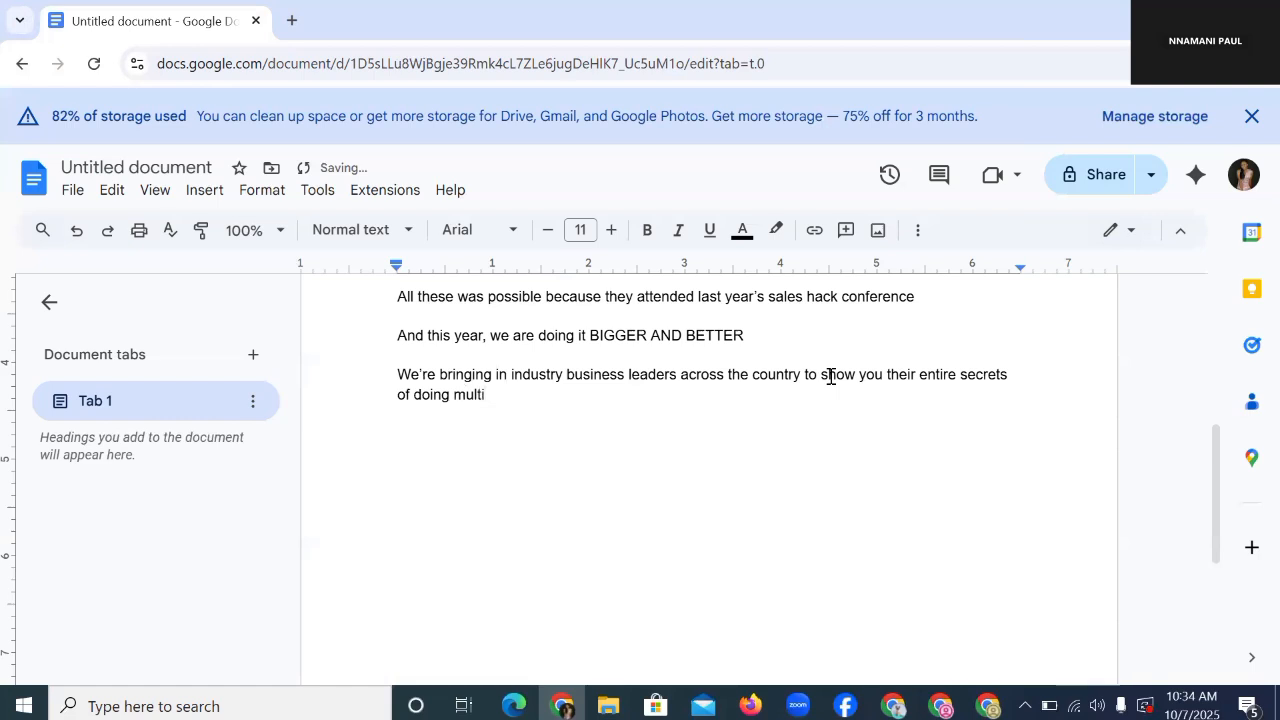
type("-million naira in sales")
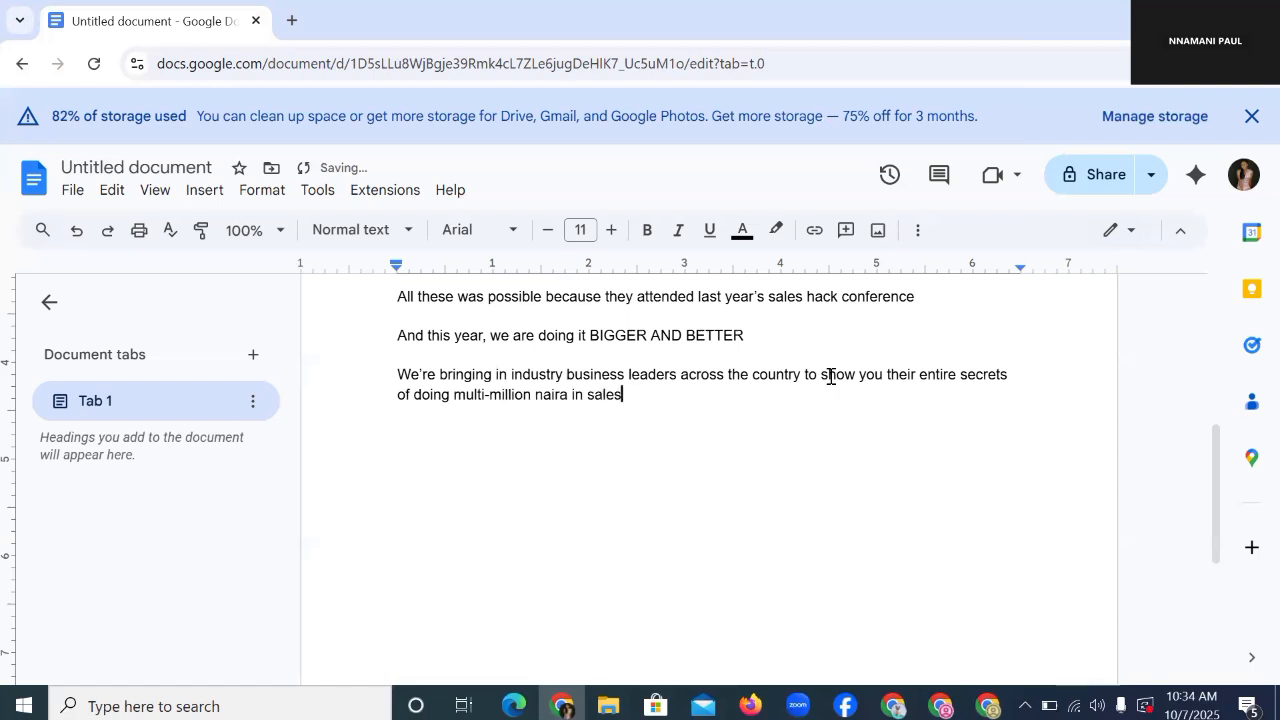
type(" monthly")
Step: Add a 'People like' line followed by the first speaker's name
key("Return")
type("And")
key("BackSpace")
key("BackSpace")
key("BackSpace")
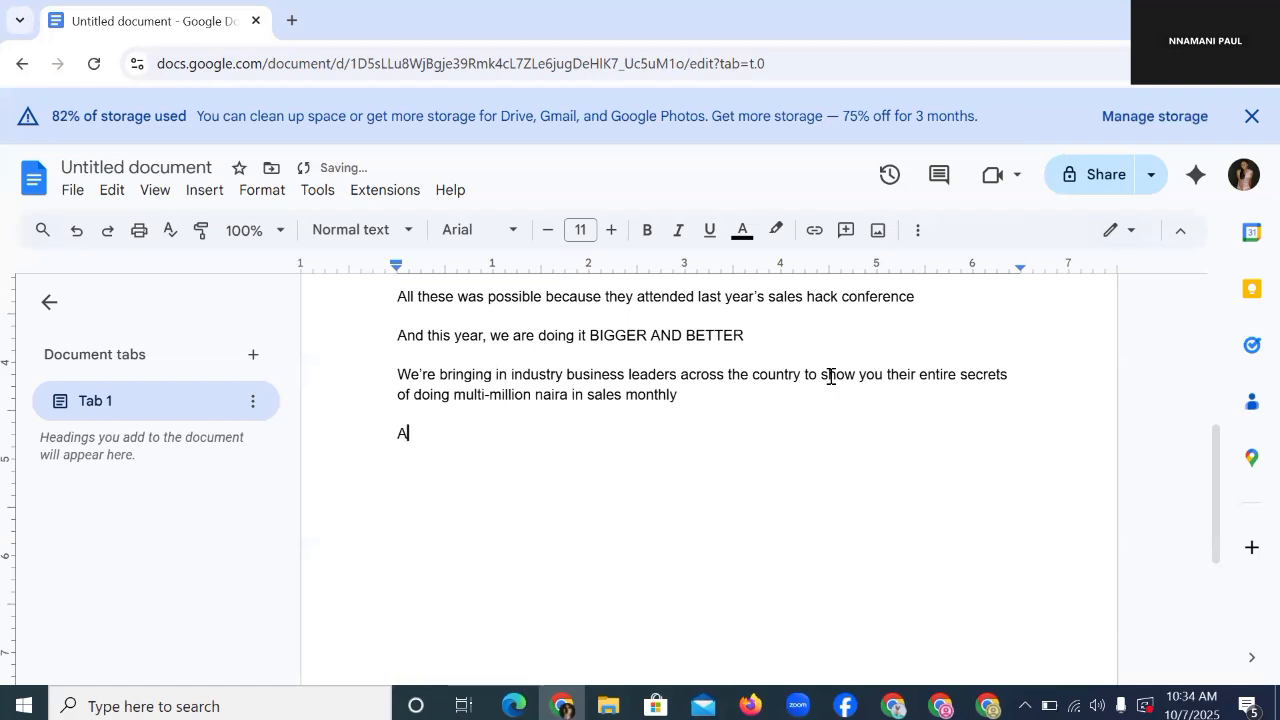
key("BackSpace")
type("People like")
key("Return")
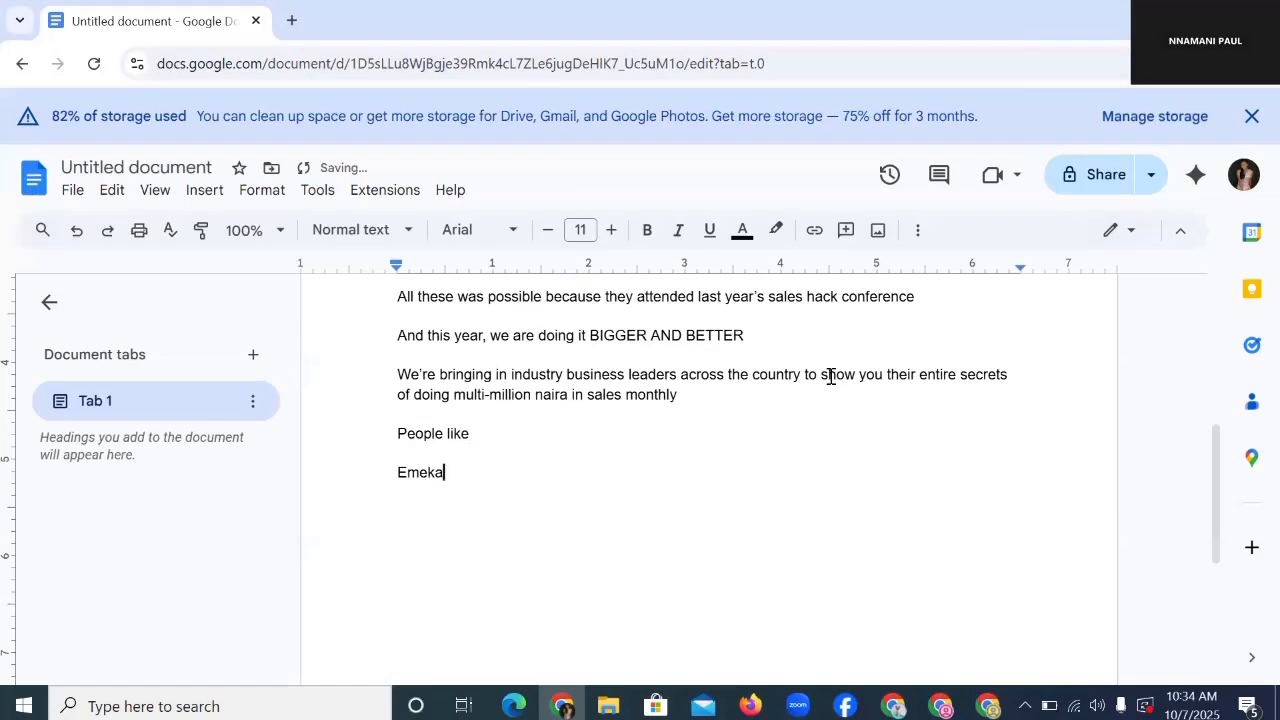
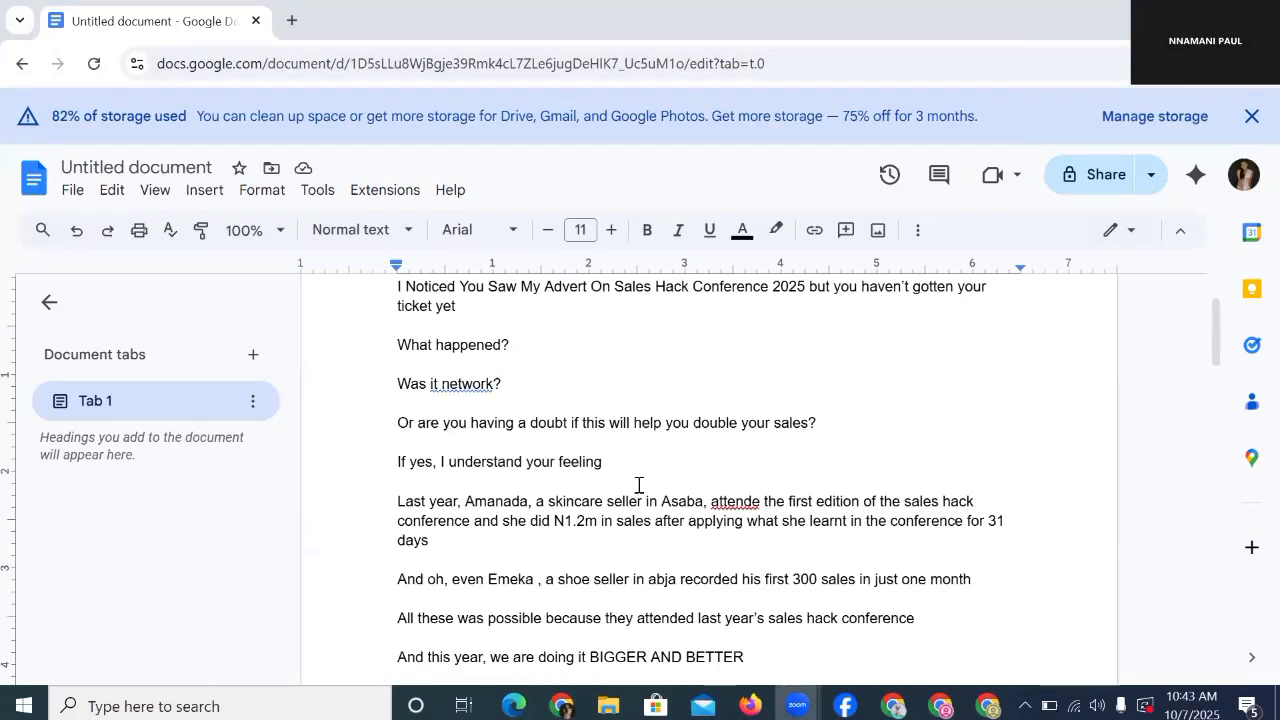
Step: Dismiss the storage warning banner and correct 'attende' to 'attended'
scroll(638, 485, "down", 2)
left_click(1251, 116)
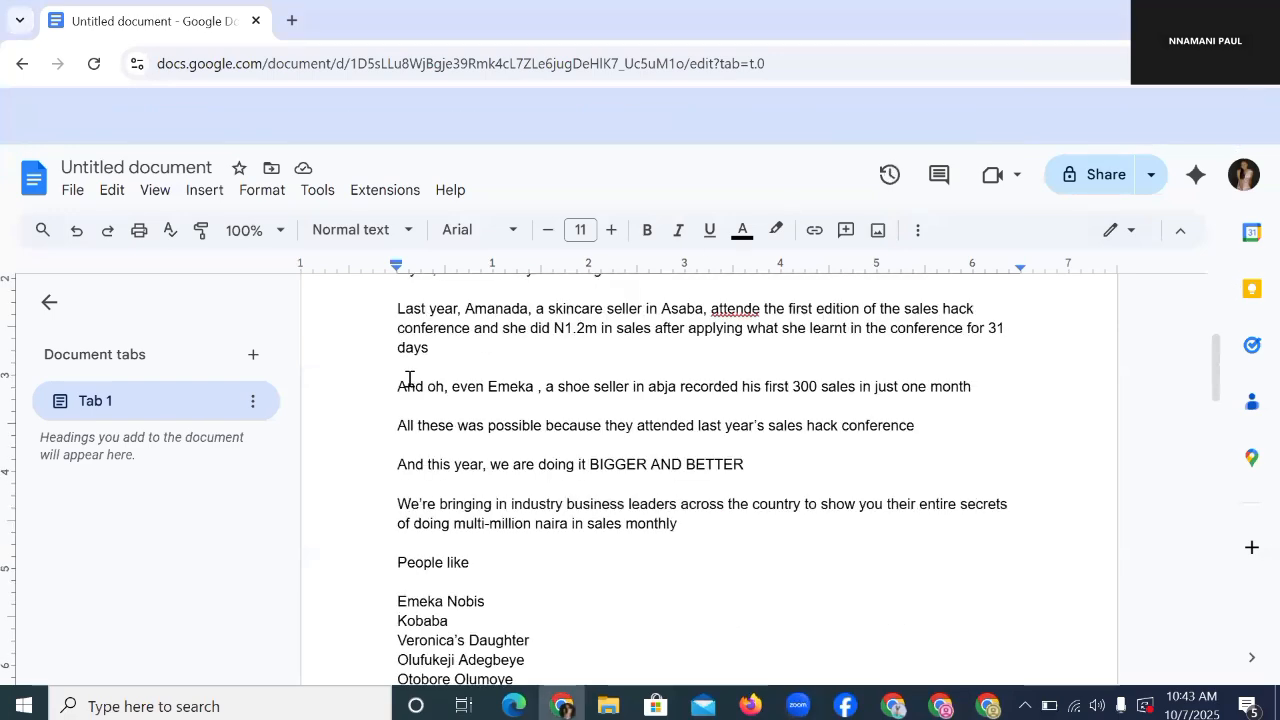
scroll(704, 325, "up", 1)
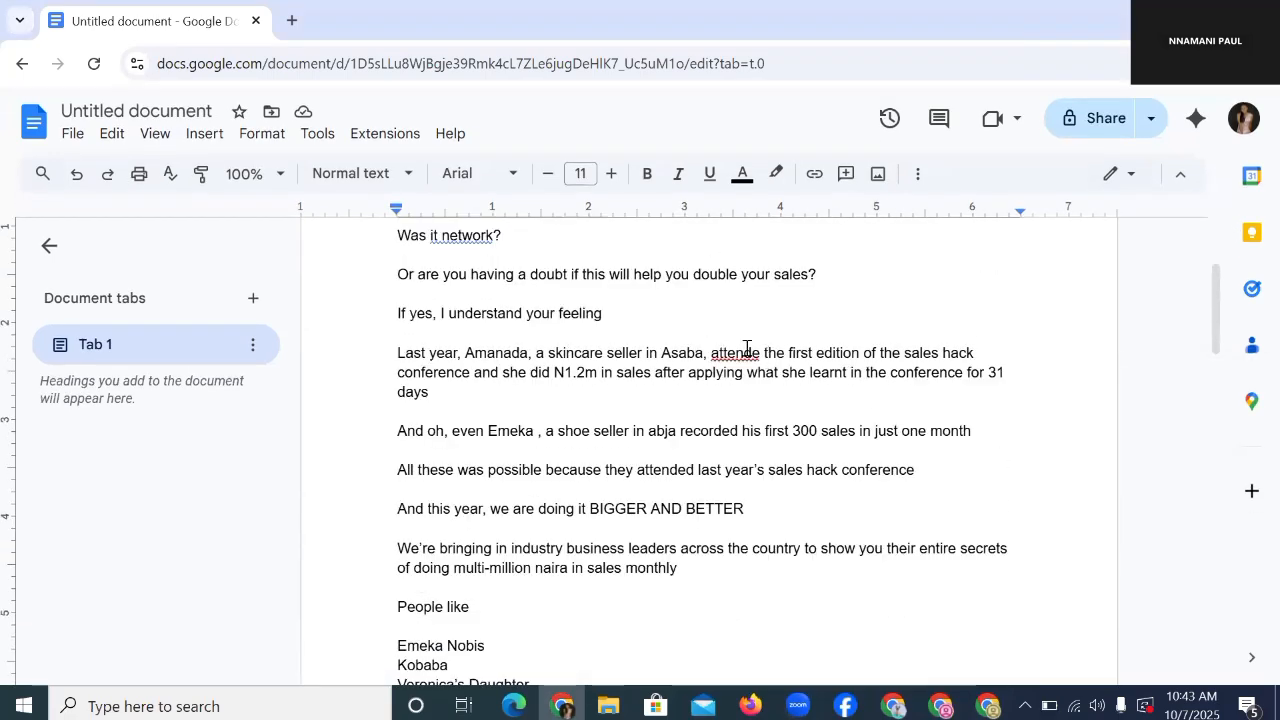
left_click(747, 348)
left_click(750, 327)
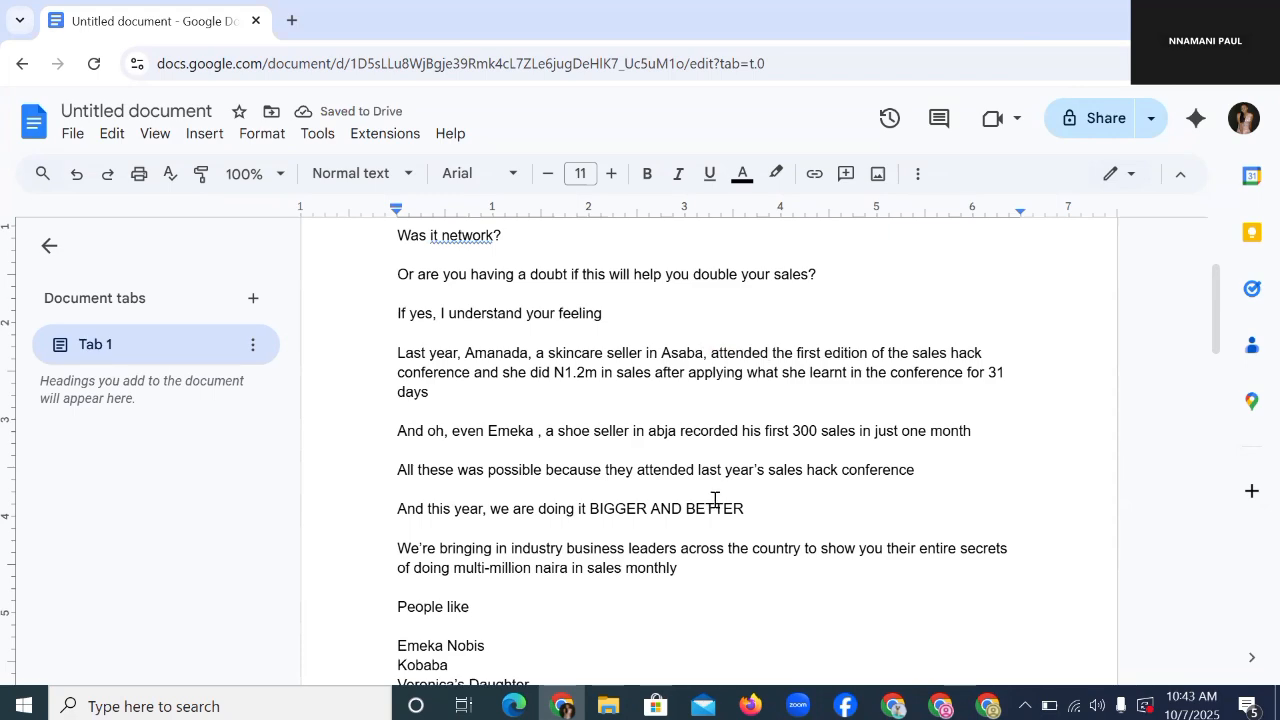
Step: Correct 'catogories' to 'categories' and insert a blank line before the ticket list
scroll(714, 500, "down", 5)
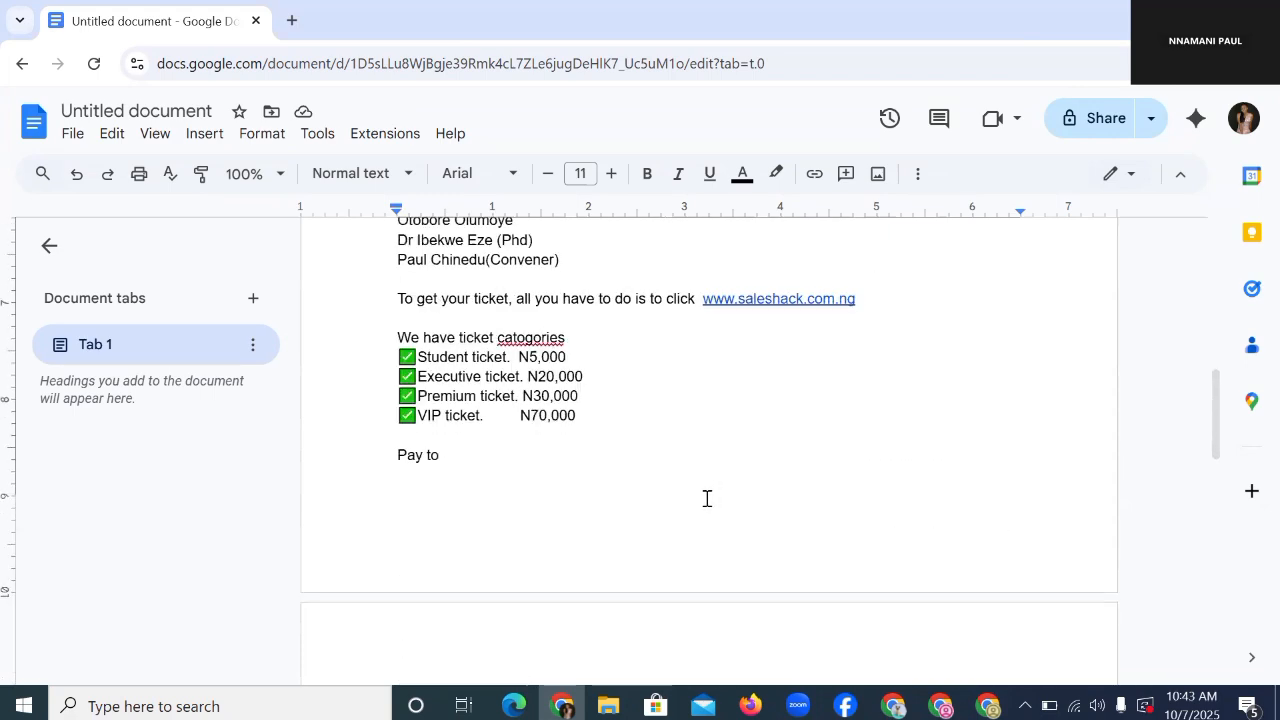
left_click(531, 337)
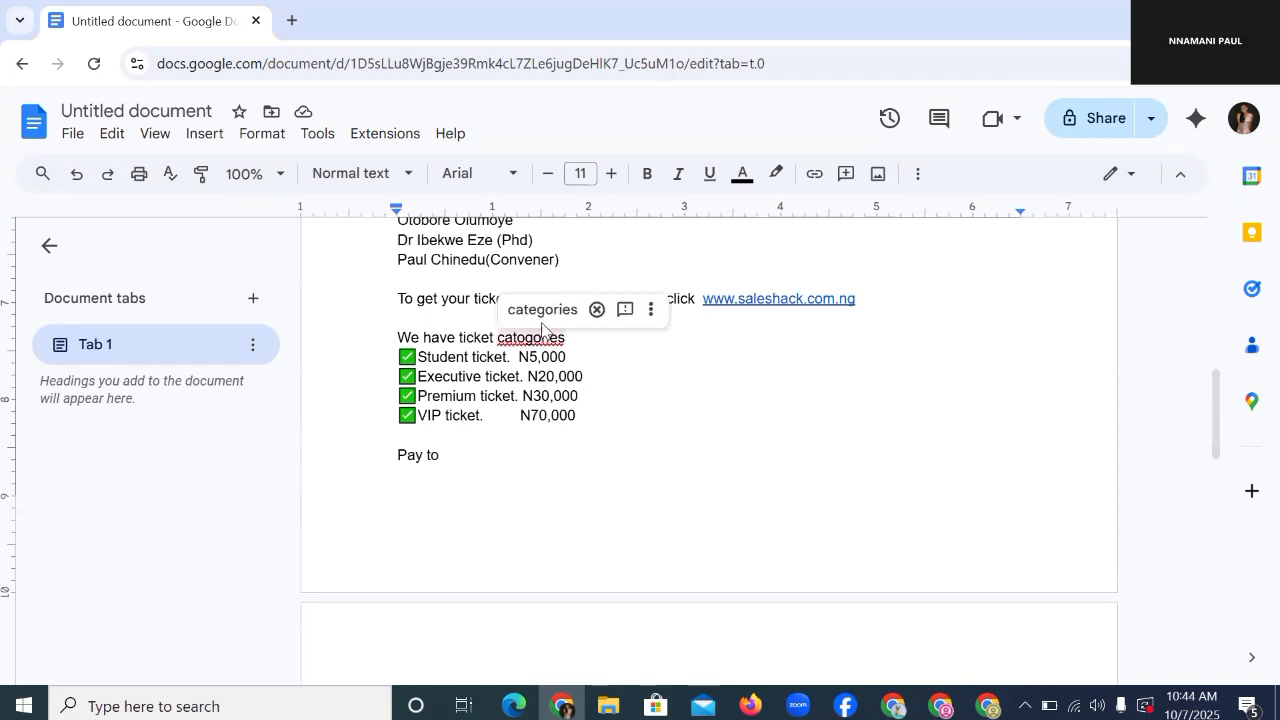
left_click(542, 309)
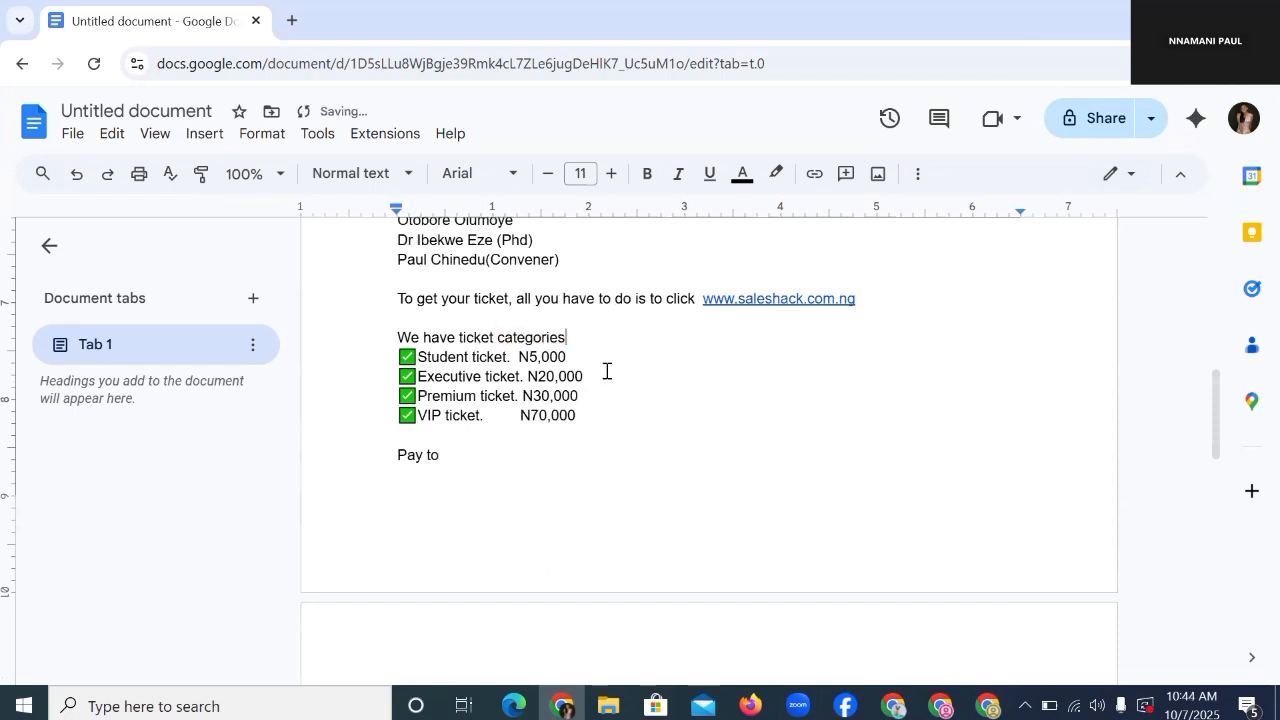
key("Return")
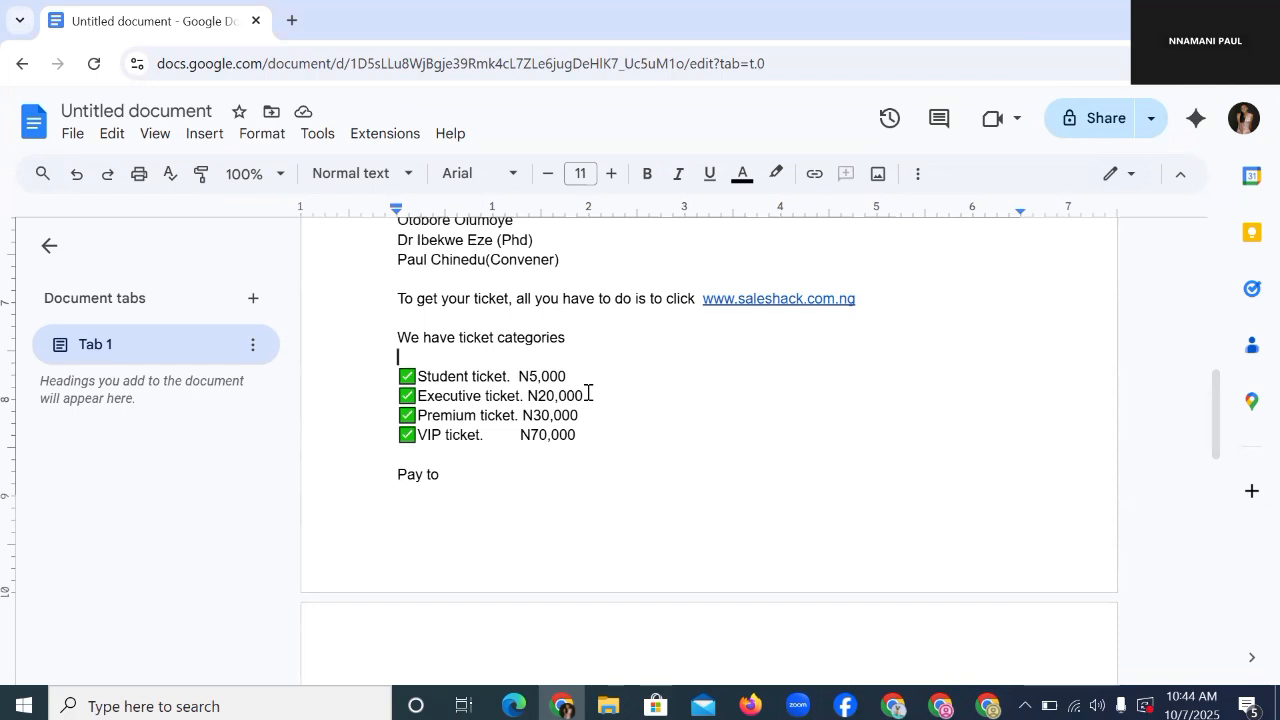
Step: Accept the grammar fix so the line reads 'Was it a network?'
scroll(762, 405, "down", 4)
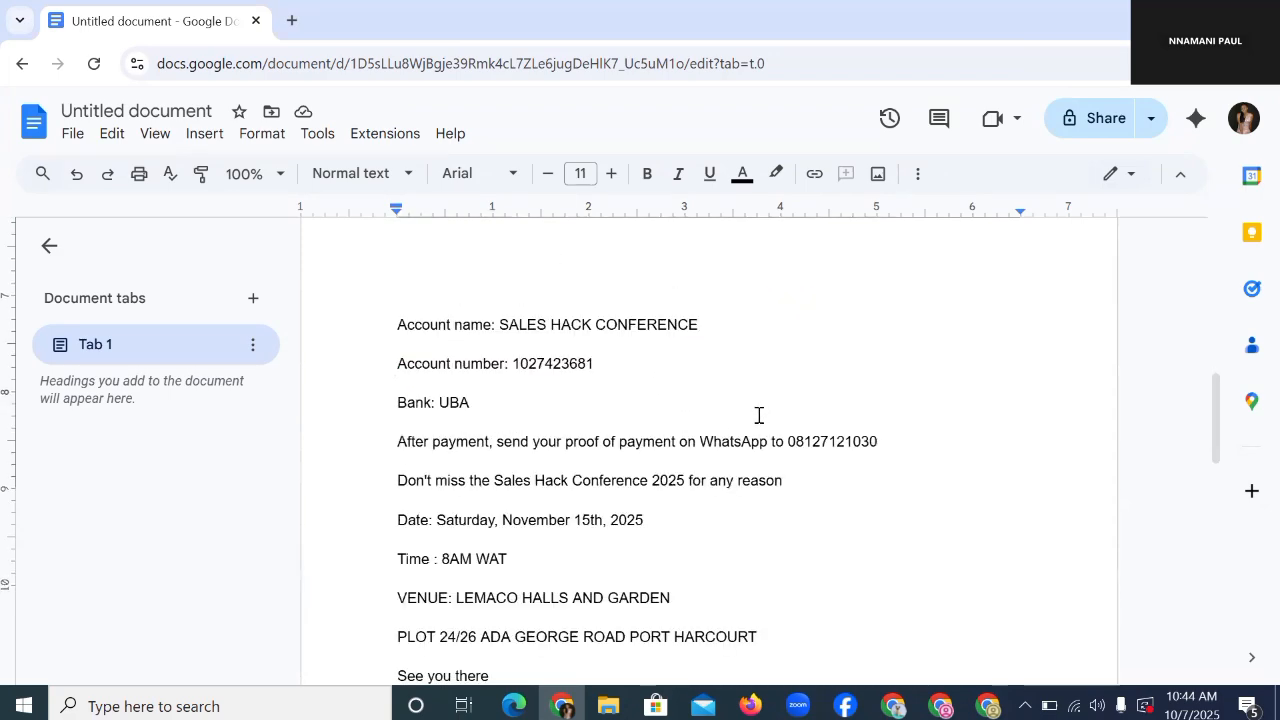
scroll(759, 415, "down", 7)
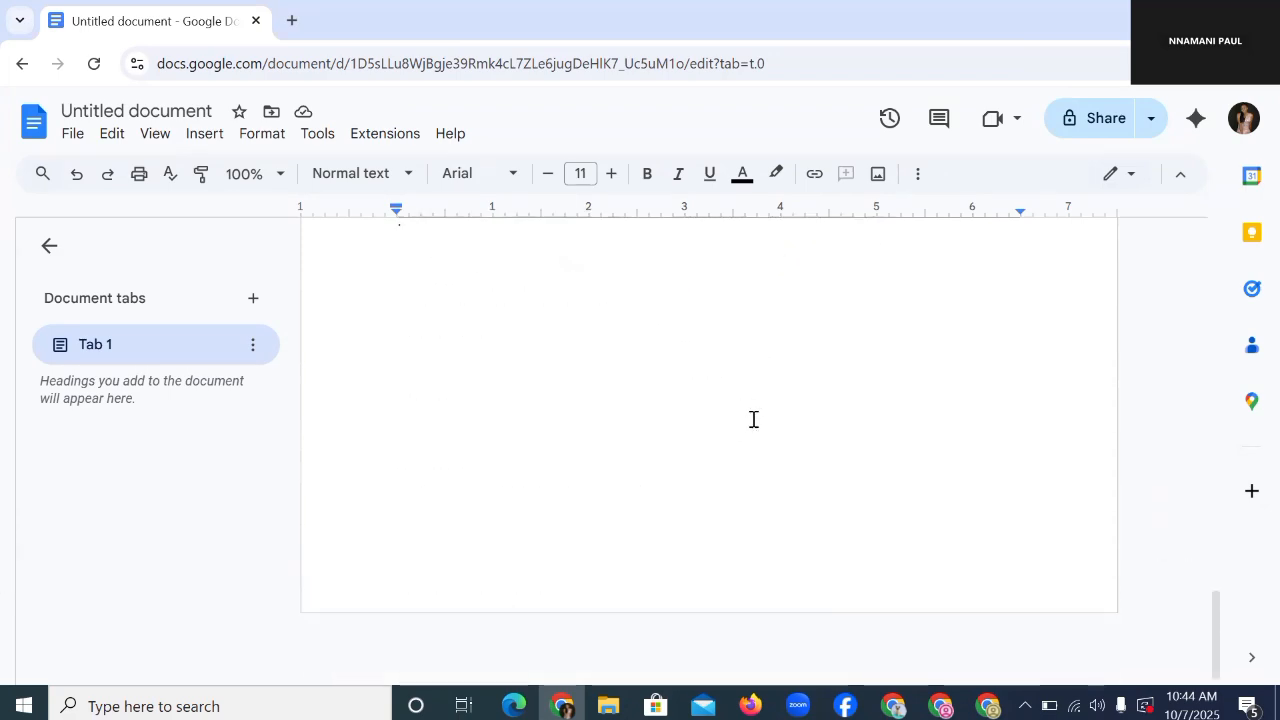
scroll(754, 419, "up", 15)
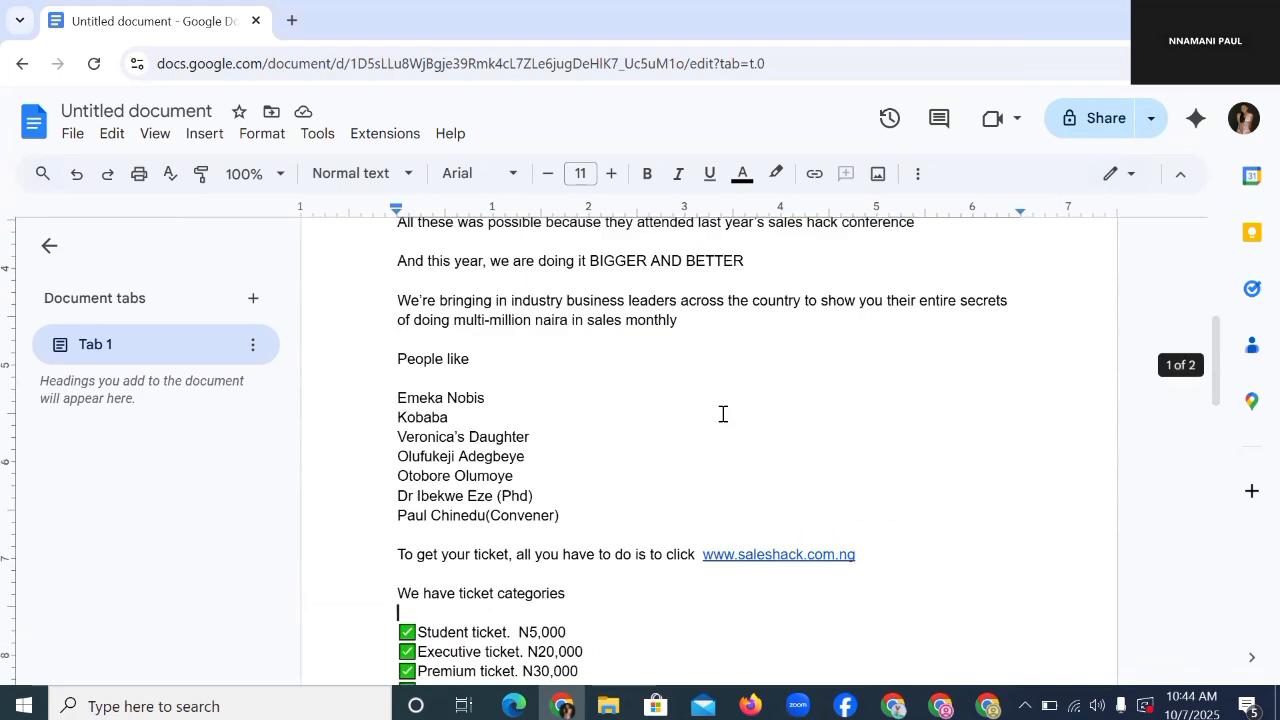
scroll(723, 417, "up", 5)
scroll(731, 406, "down", 4)
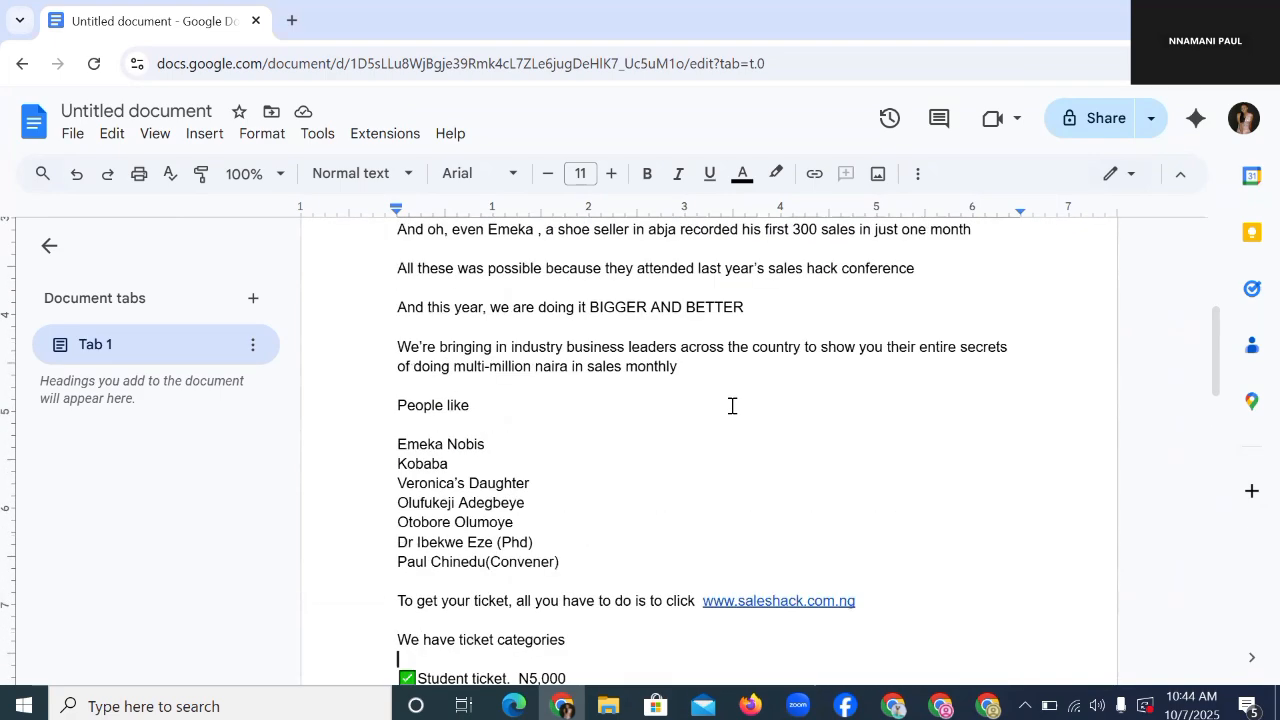
scroll(732, 405, "down", 8)
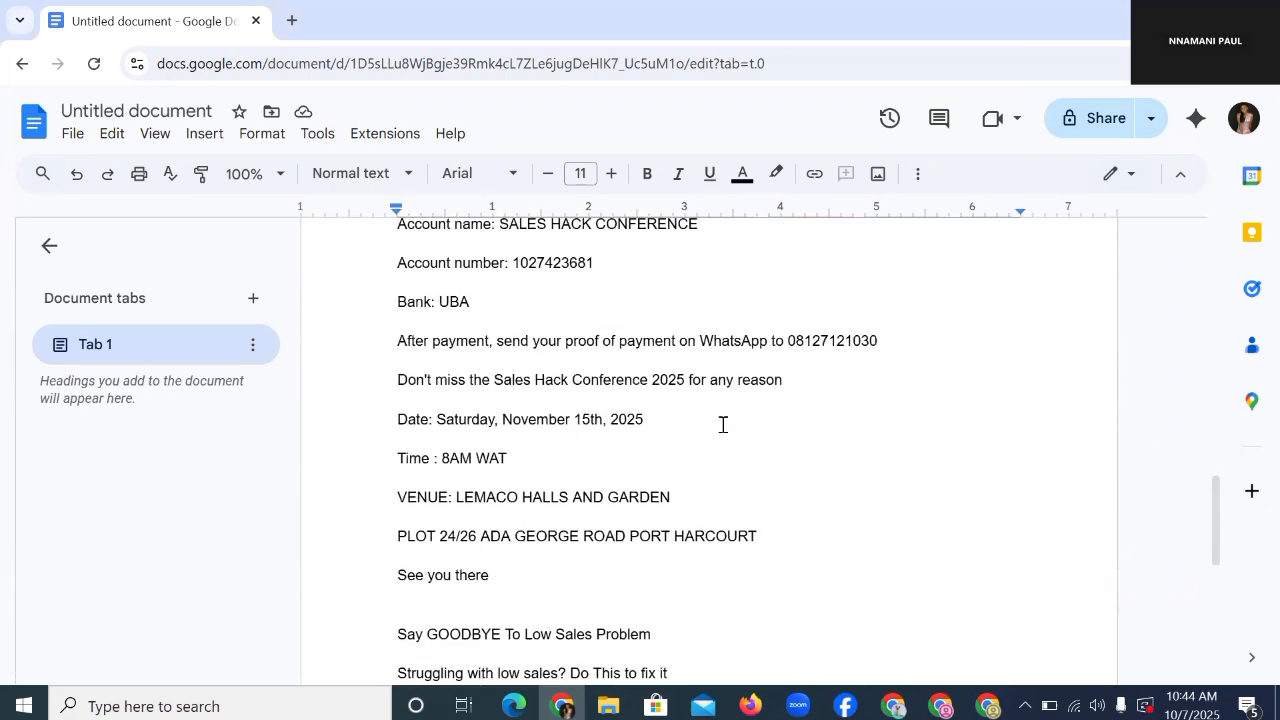
scroll(727, 425, "down", 4)
scroll(735, 416, "up", 3)
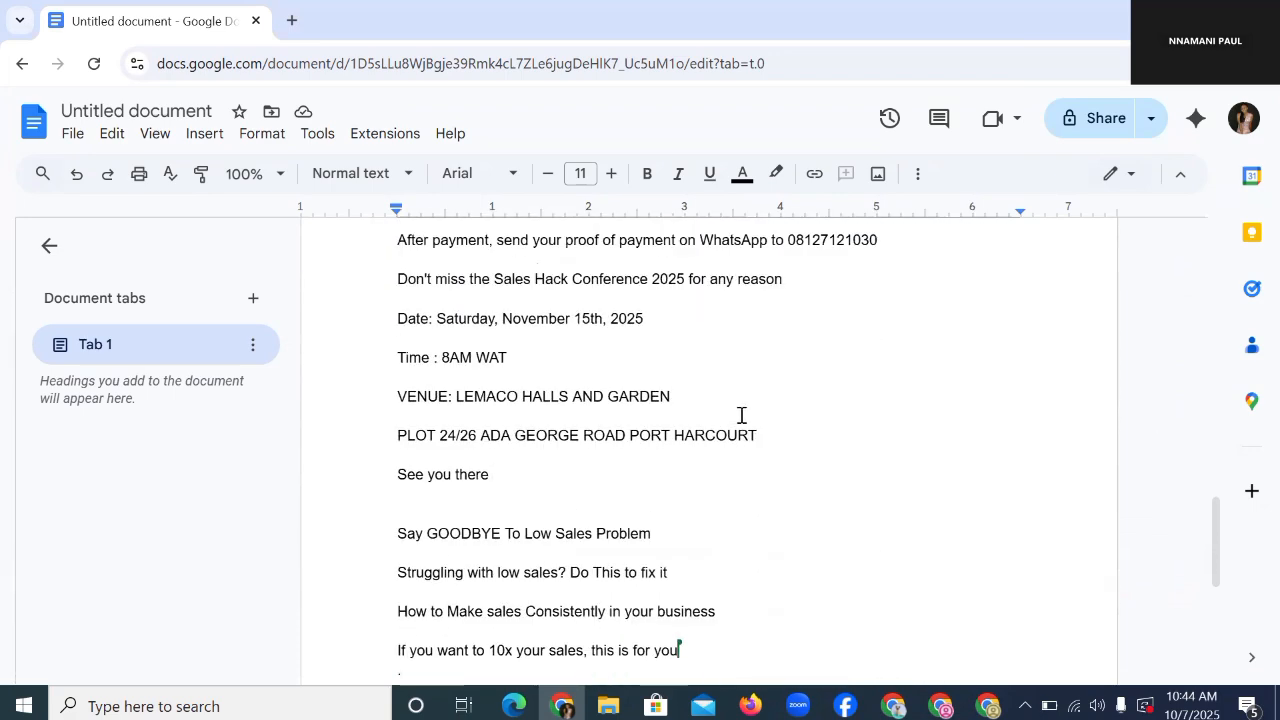
scroll(735, 417, "up", 2)
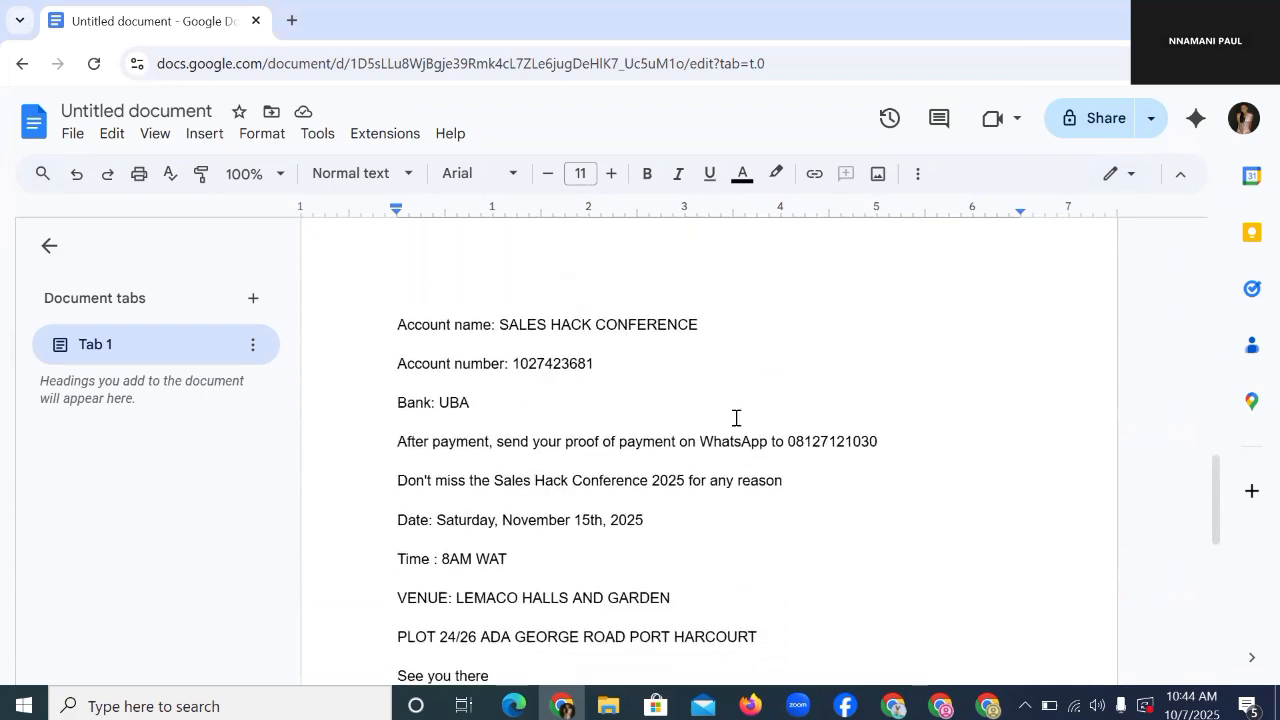
scroll(736, 418, "down", 1)
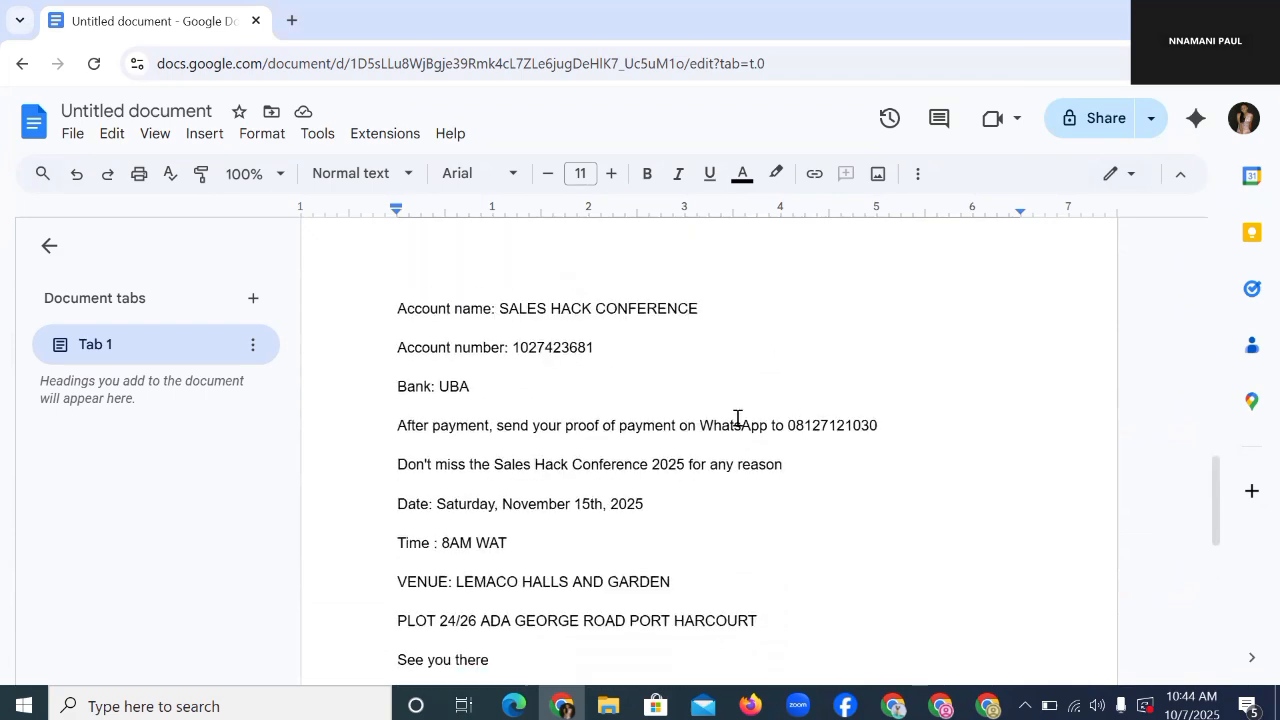
scroll(739, 414, "up", 5)
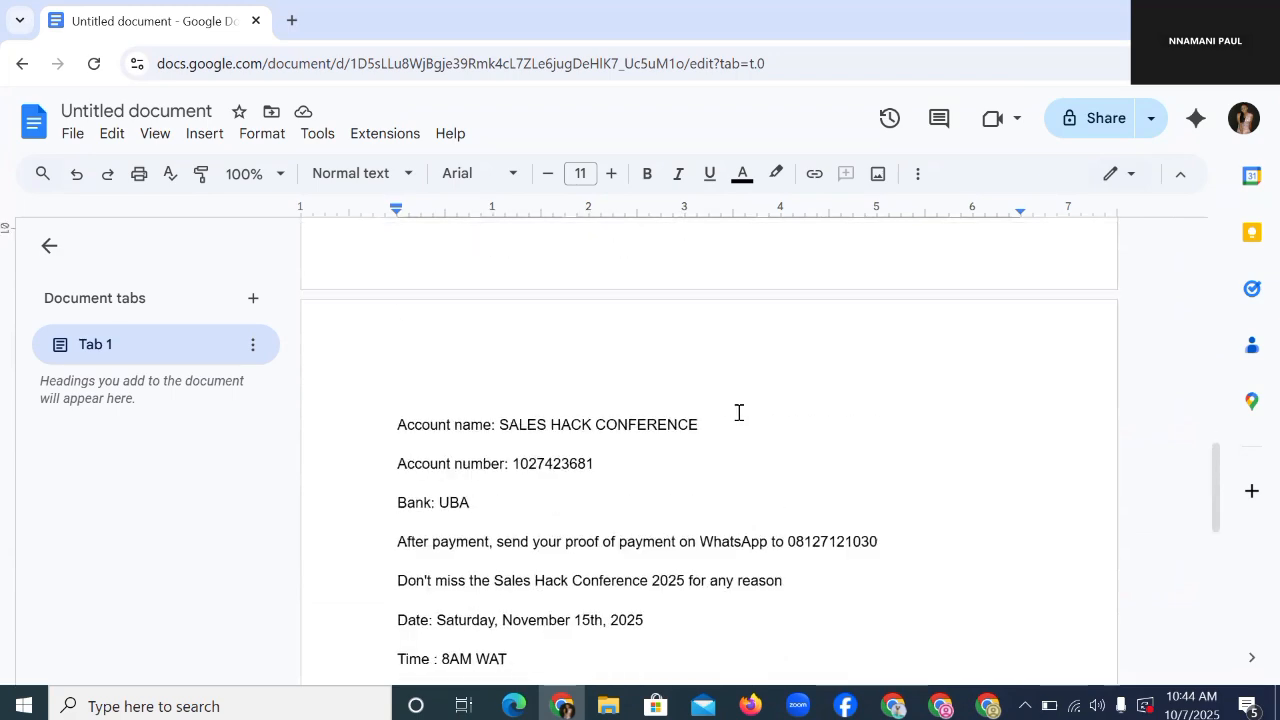
scroll(733, 414, "up", 2)
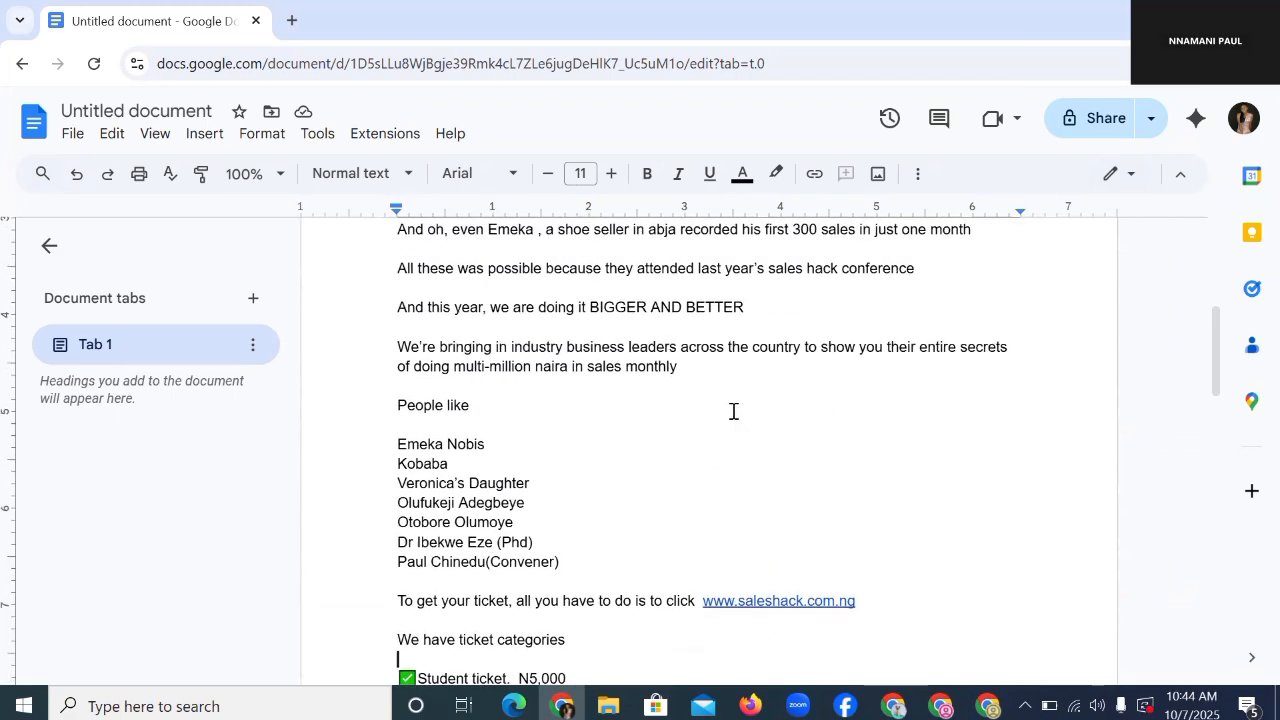
scroll(731, 416, "up", 3)
scroll(733, 417, "down", 2)
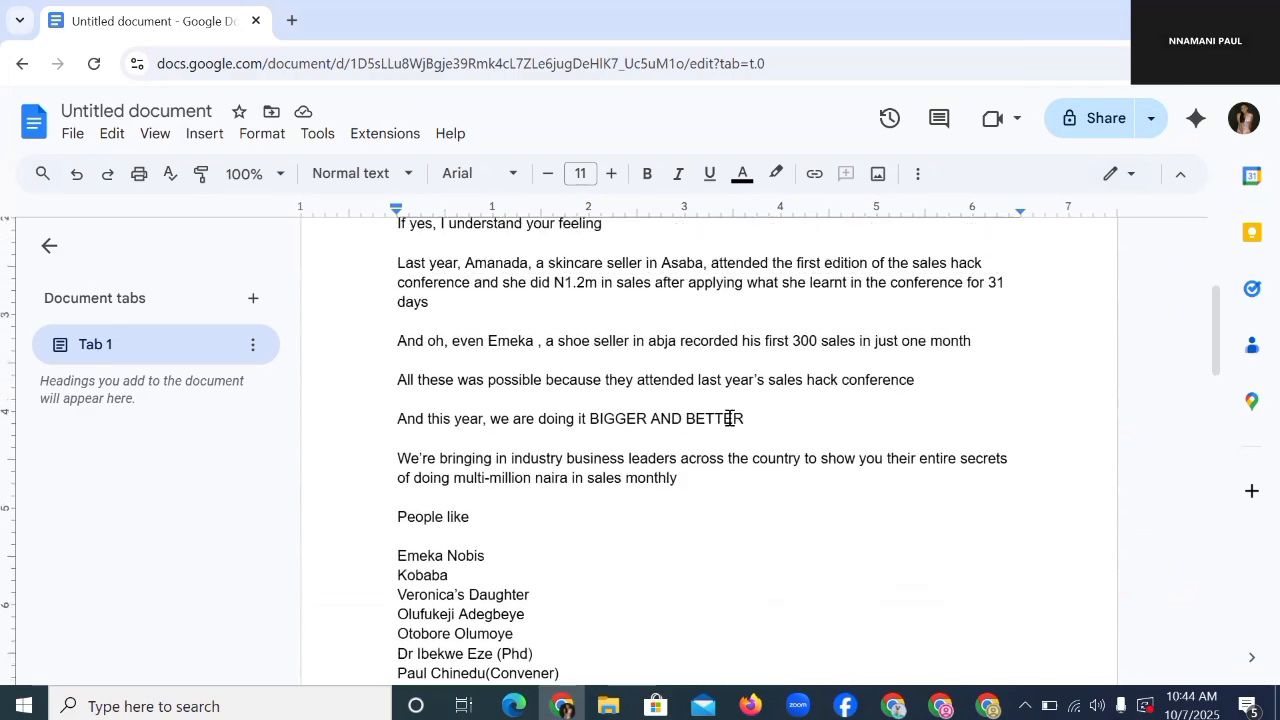
scroll(436, 371, "up", 2)
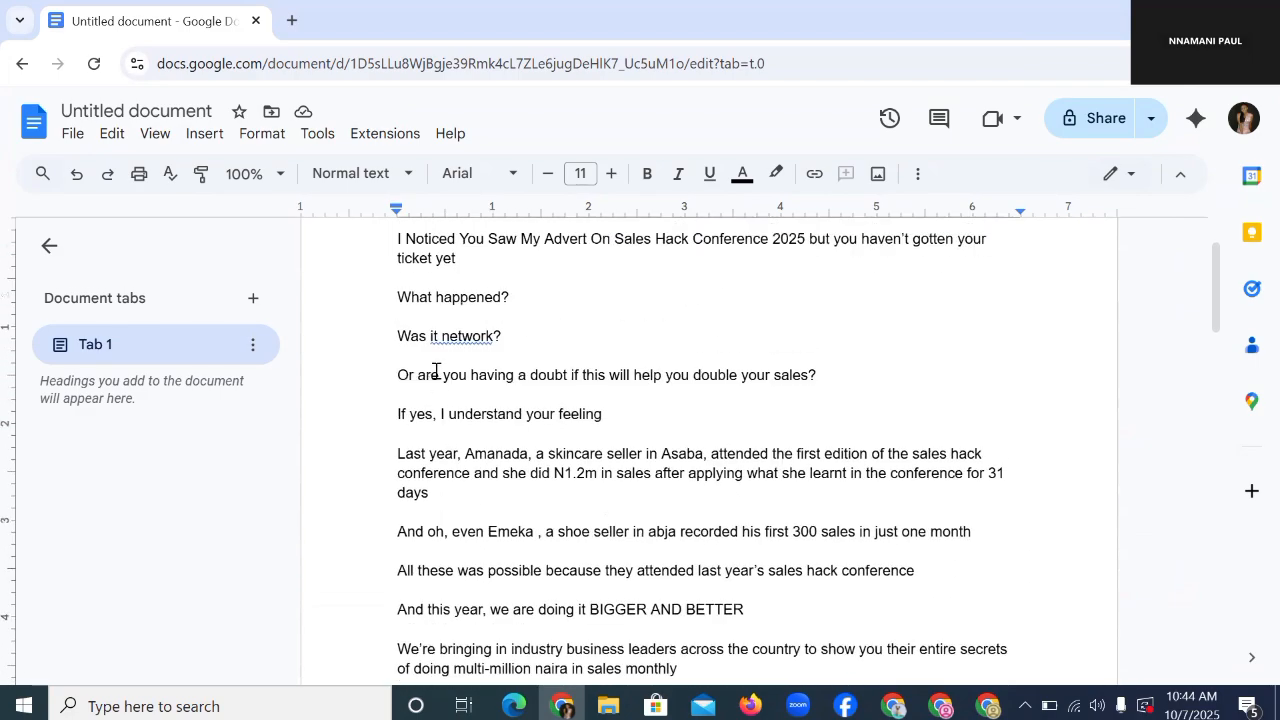
left_click(474, 336)
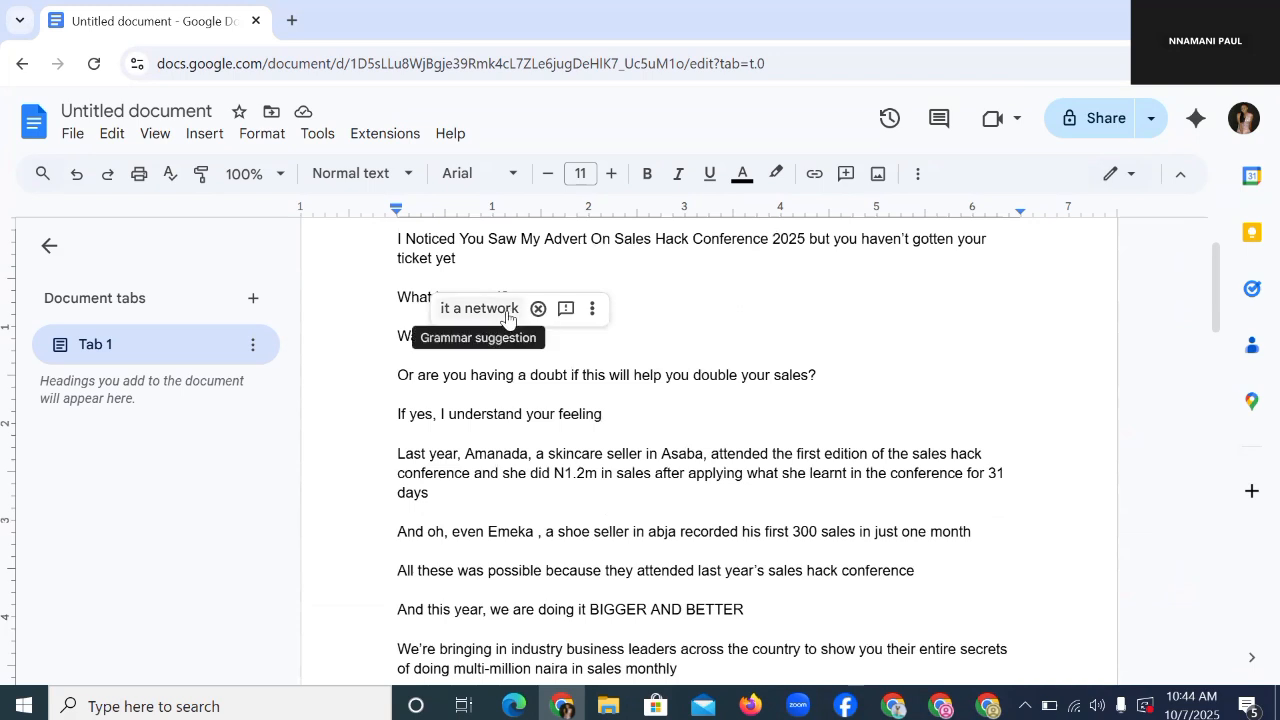
left_click(505, 312)
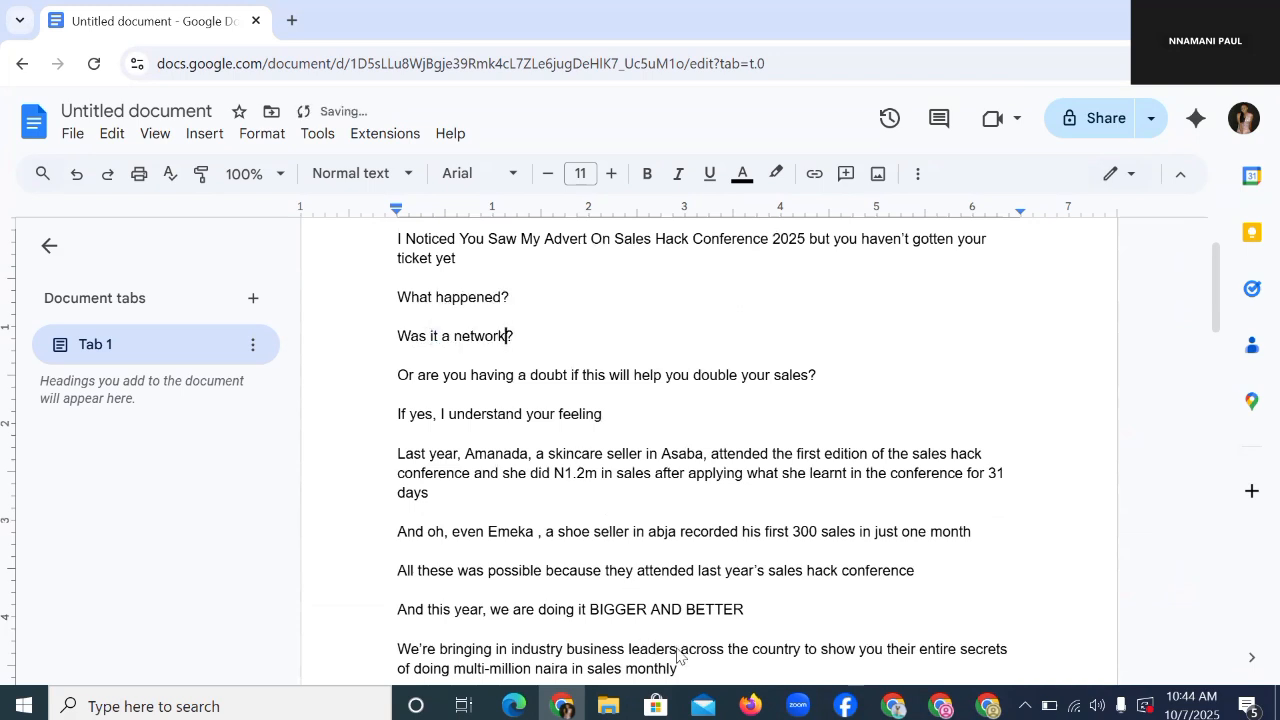
Step: Copy the ad copy from 'I Noticed' through 'See you there'
scroll(397, 345, "up", 2)
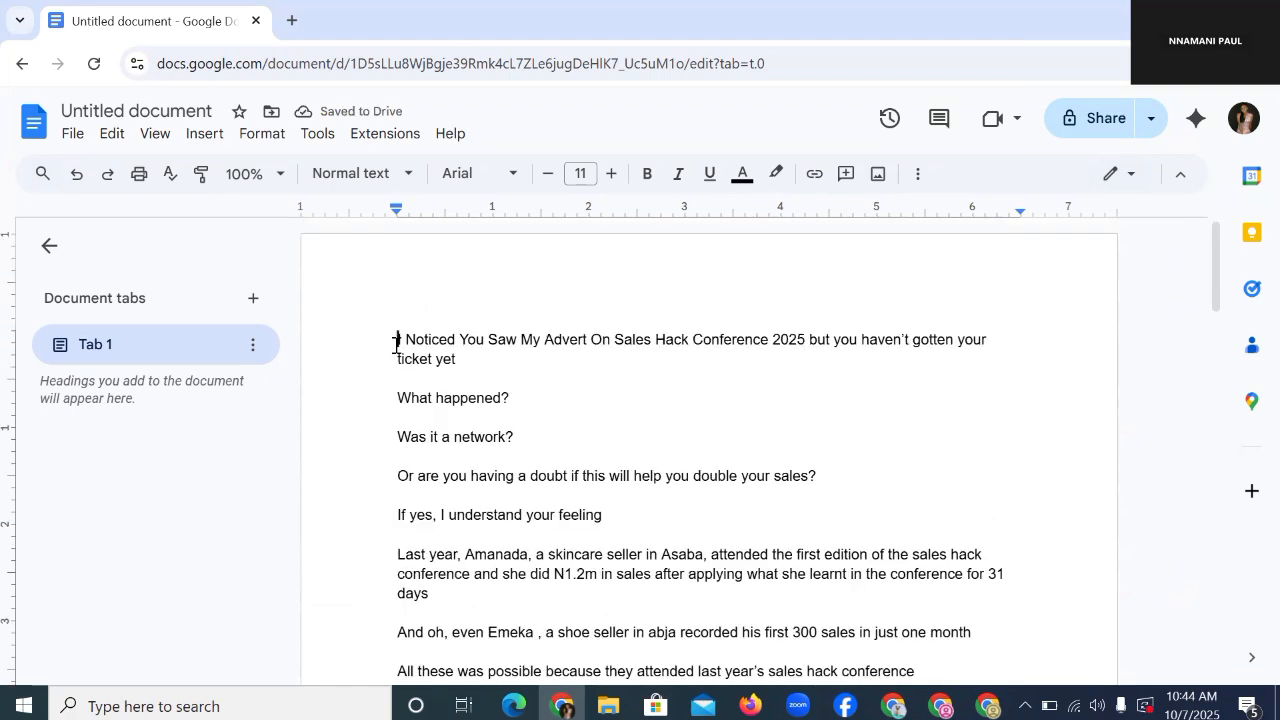
left_click_drag(396, 345, 671, 471)
scroll(714, 537, "down", 5)
scroll(777, 443, "down", 10)
scroll(721, 384, "up", 4)
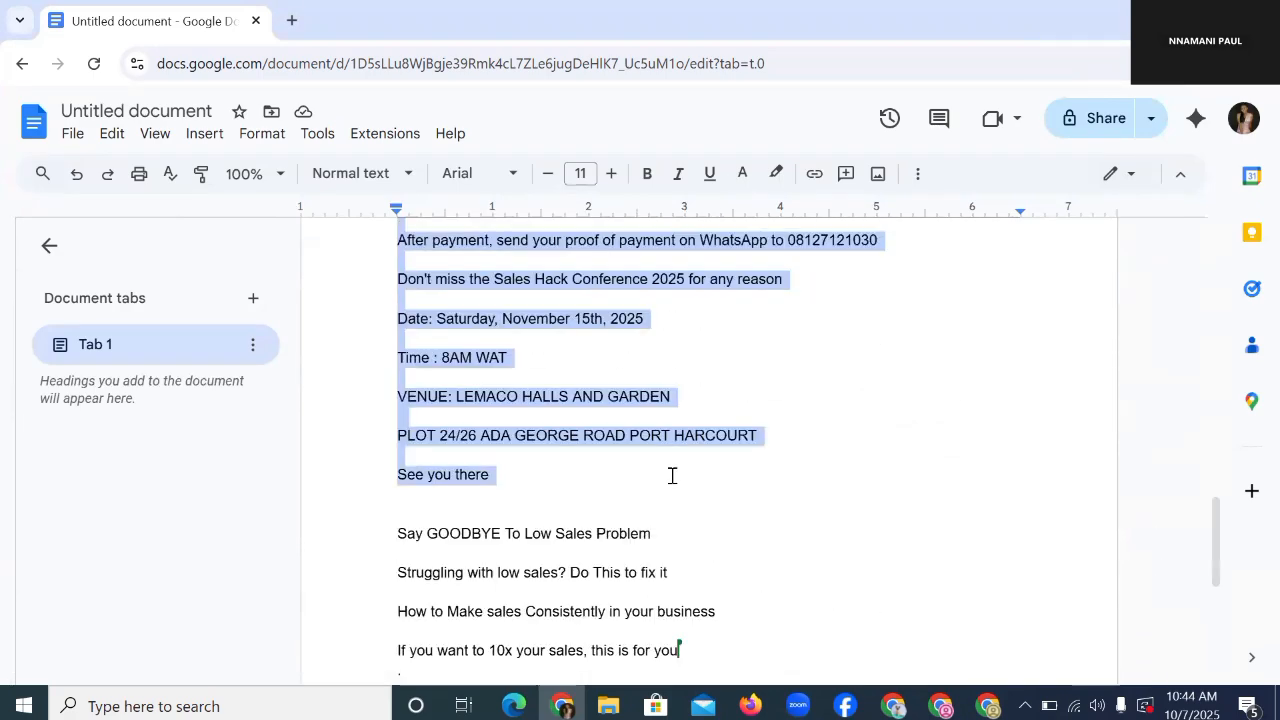
right_click(610, 405)
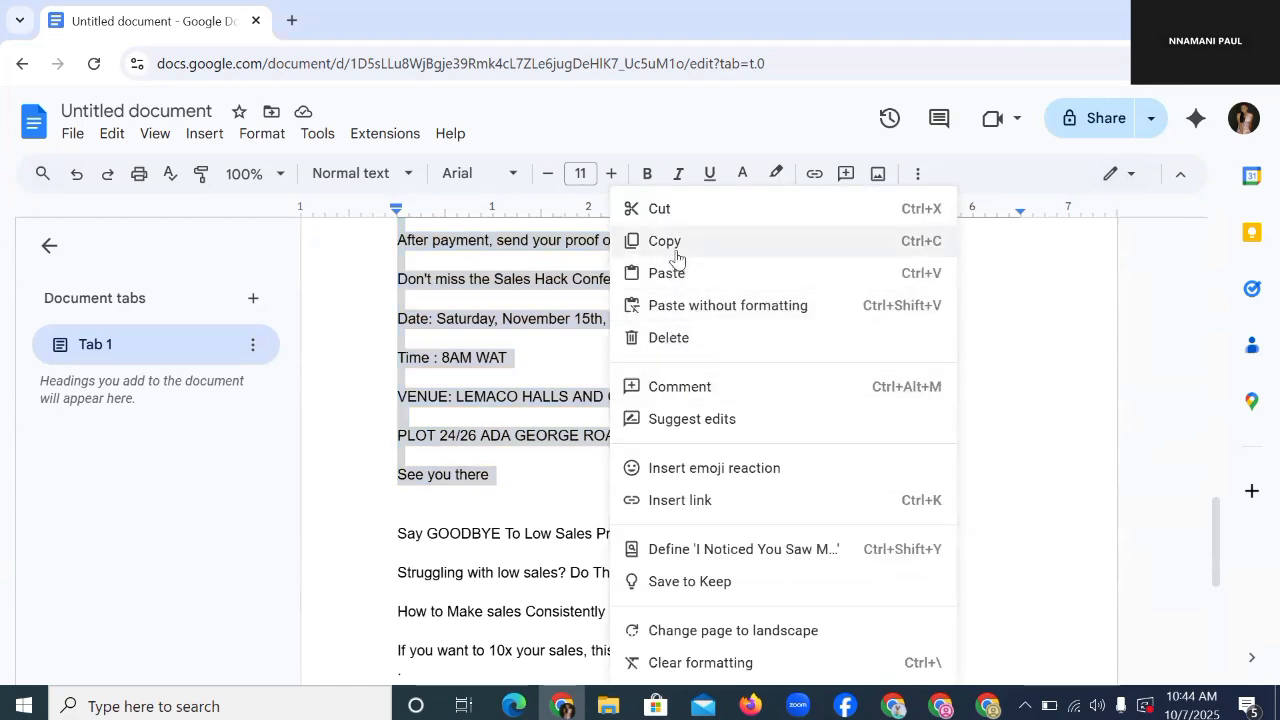
left_click(677, 250)
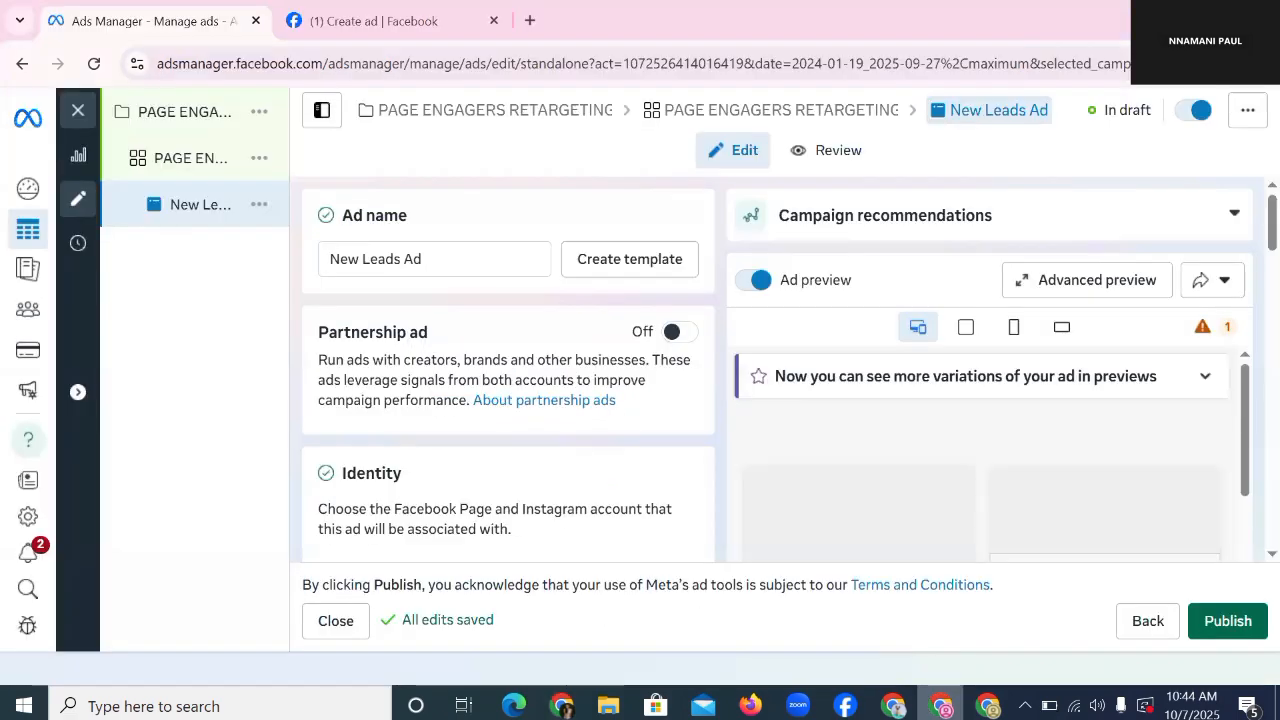
Step: In the Ads Manager editor, select the existing ad name 'New Leads Ad'
left_click(940, 706)
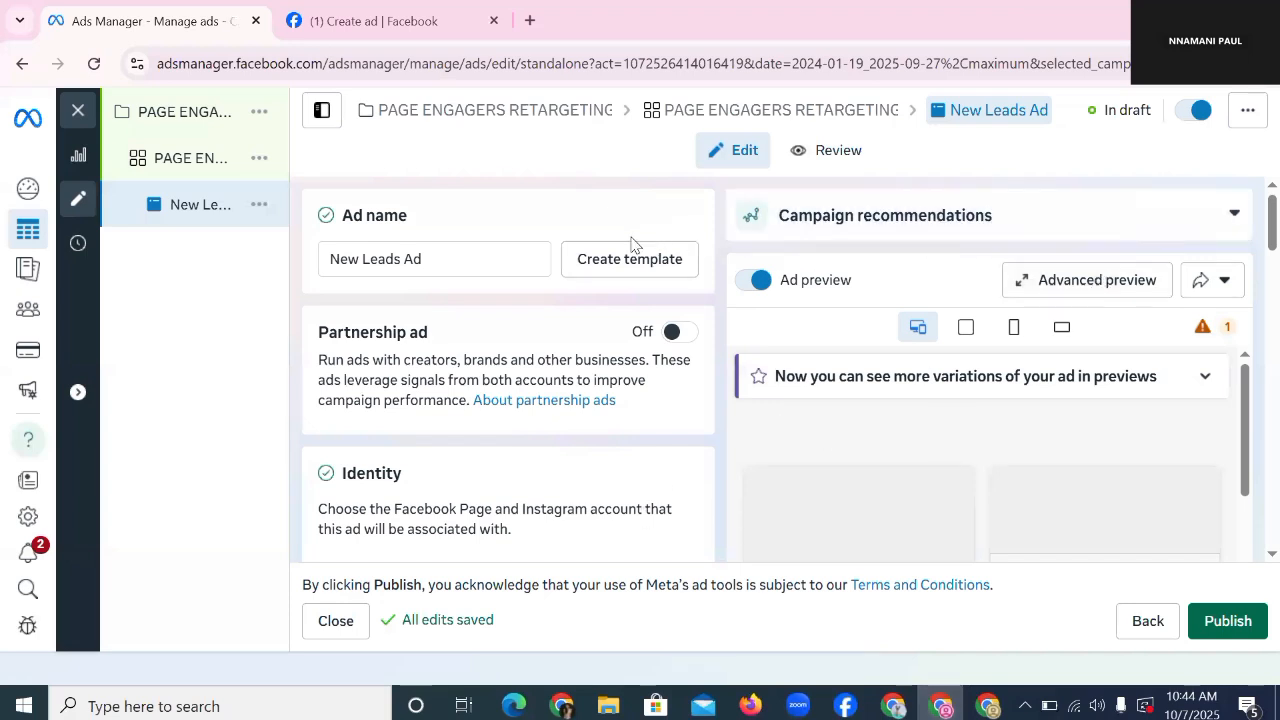
double_click(443, 257)
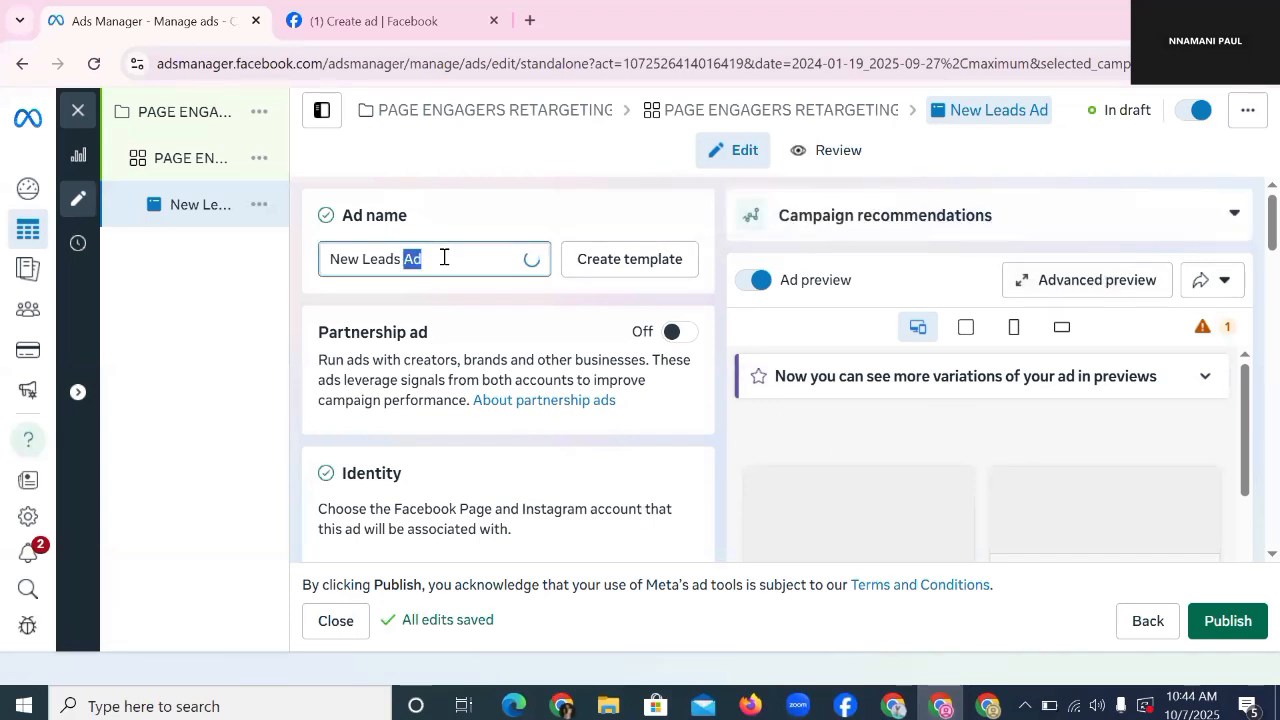
key("ctrl+a")
Step: Open a Chrome window for another browser profile
key("ctrl+shift+m")
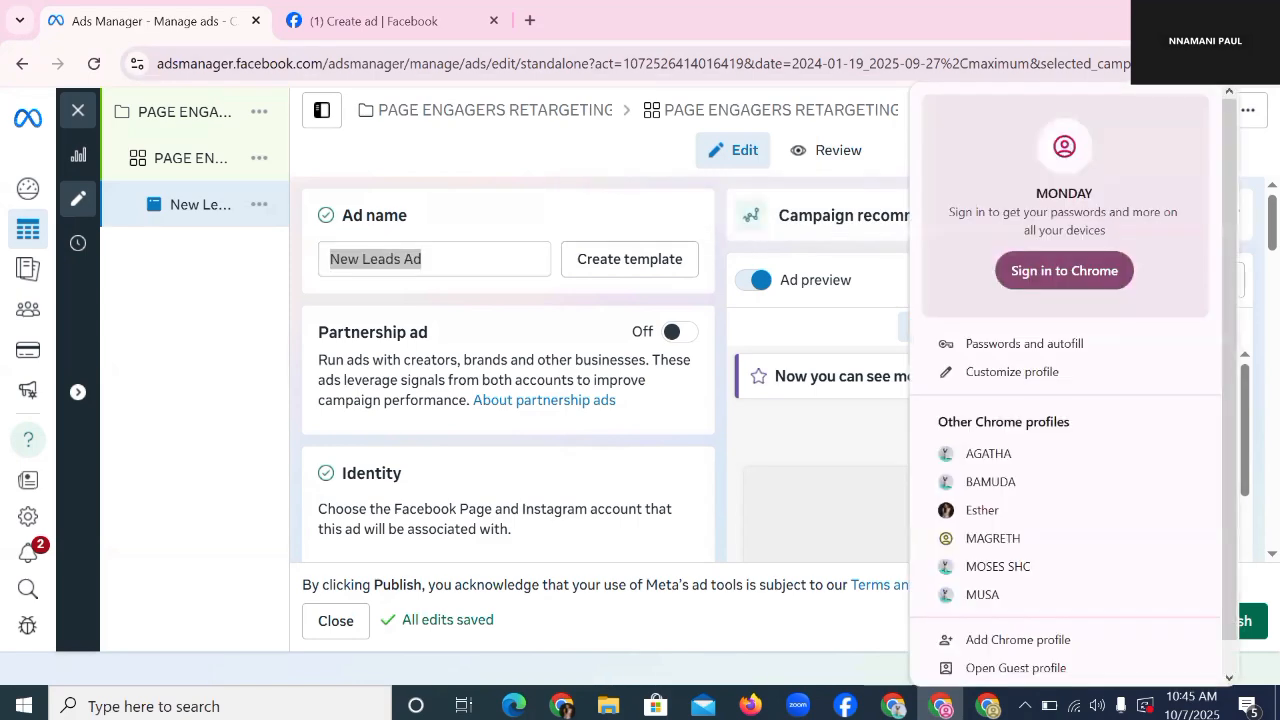
key("Escape")
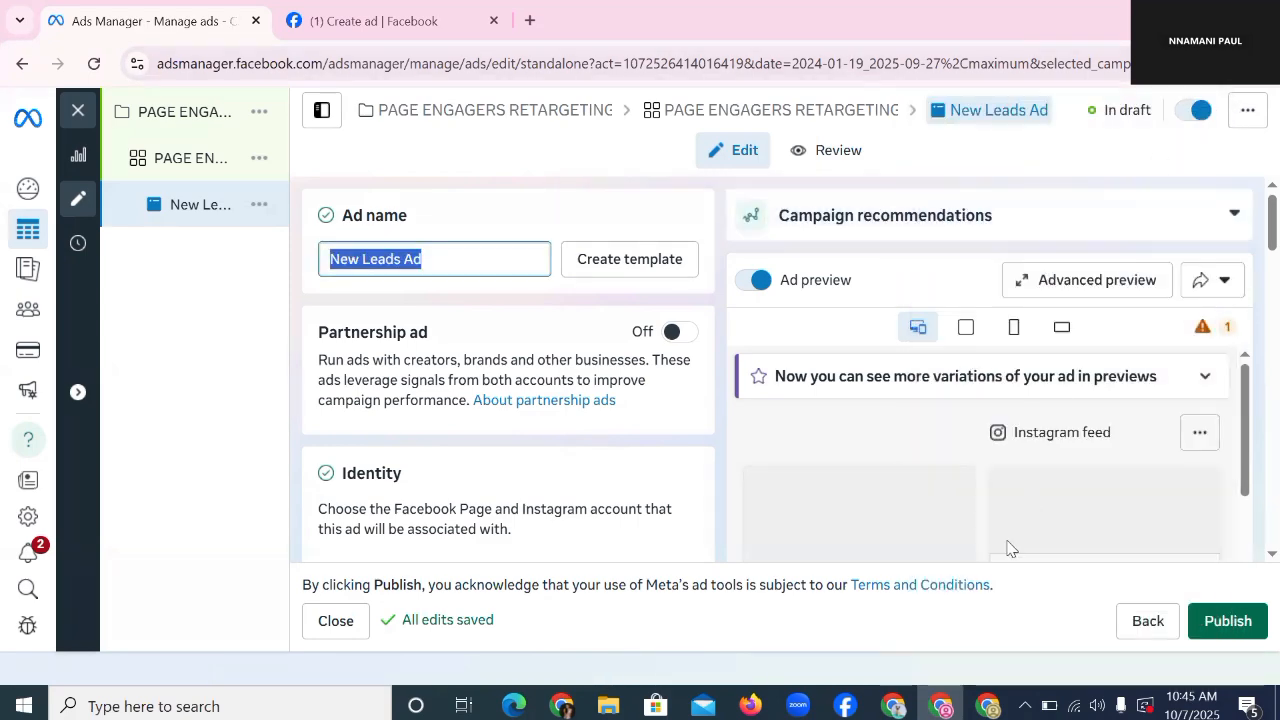
key("ctrl+shift+m")
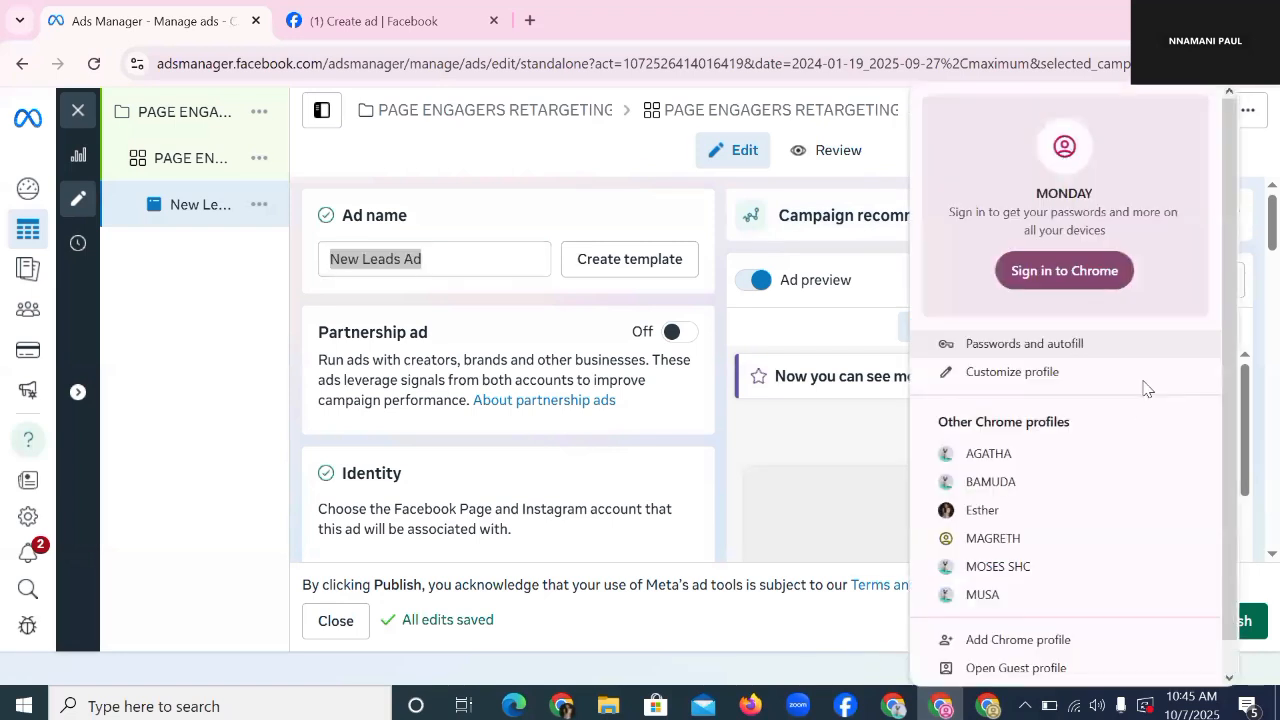
scroll(1090, 415, "down", 1)
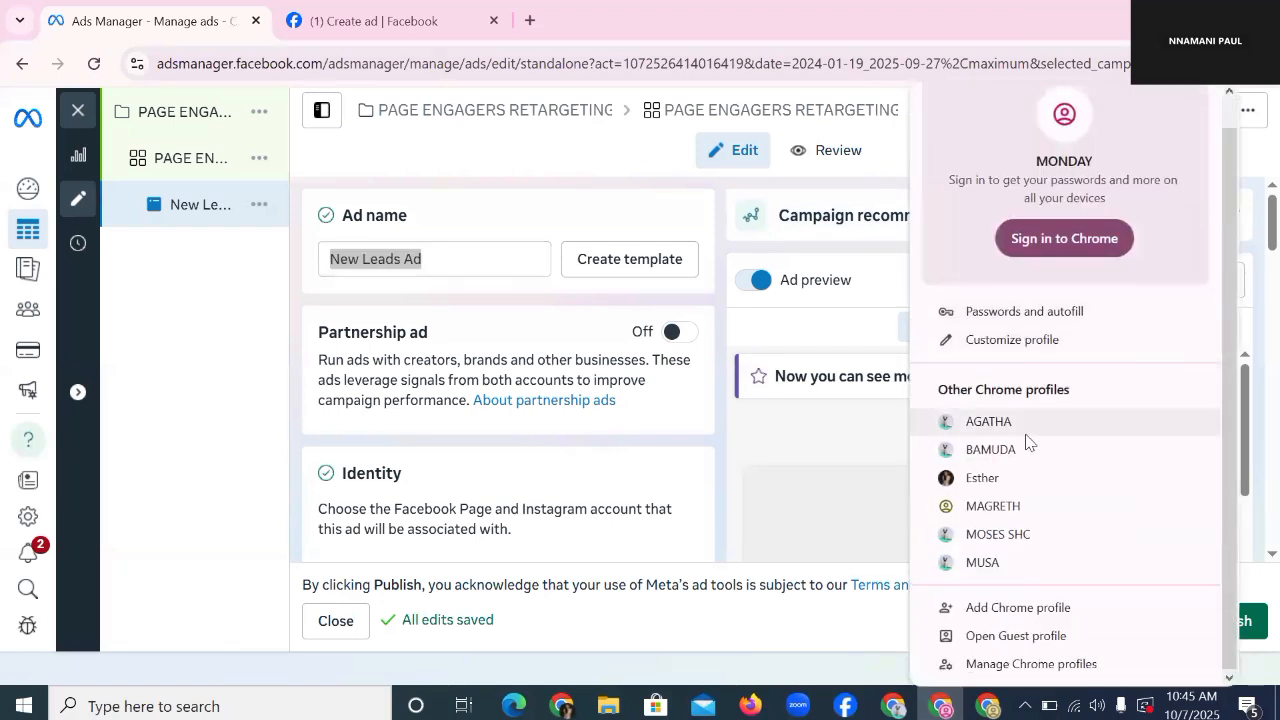
left_click(1020, 537)
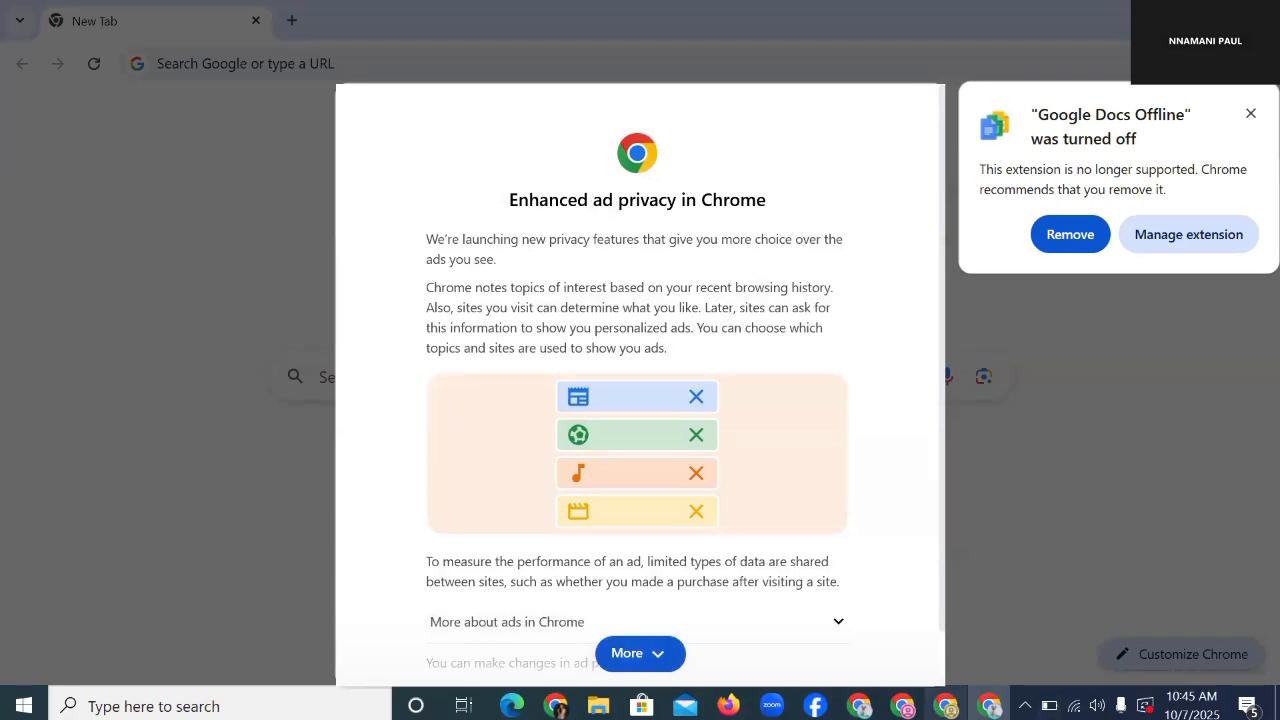
Step: Back in Ads Manager, rename the ad to 'PAGE ENGAGERS'
left_click(903, 706)
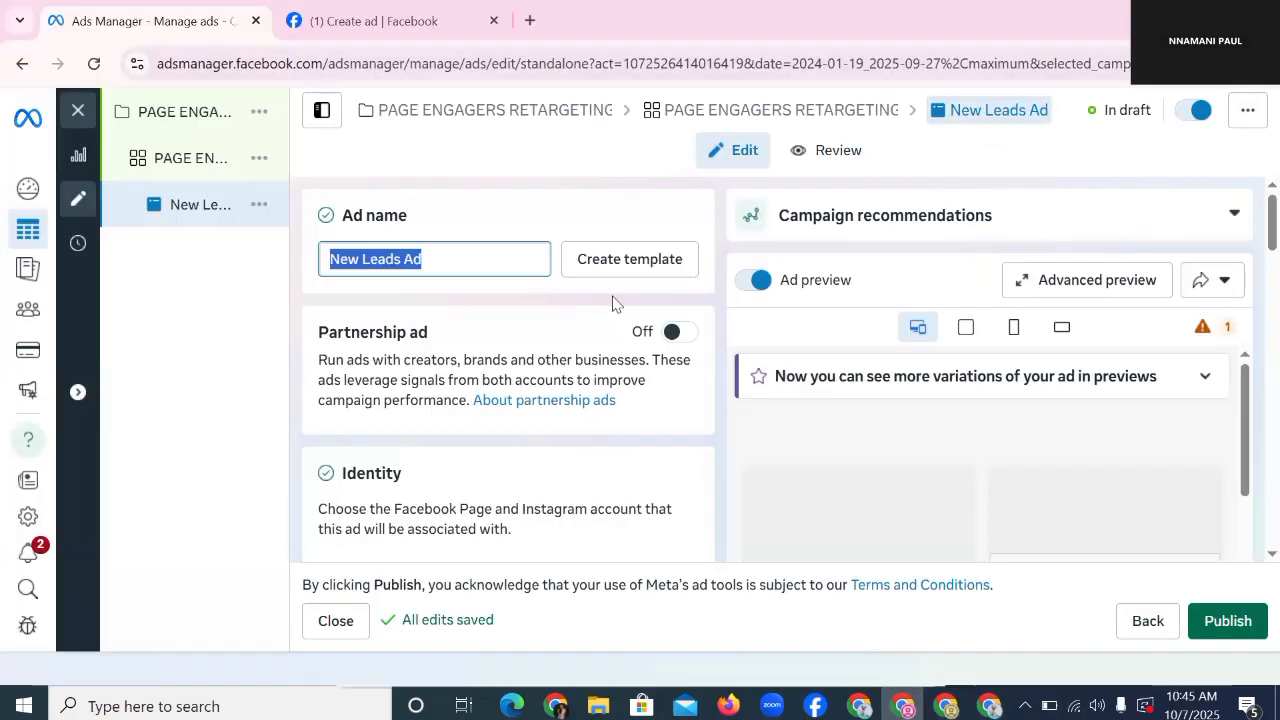
type("page")
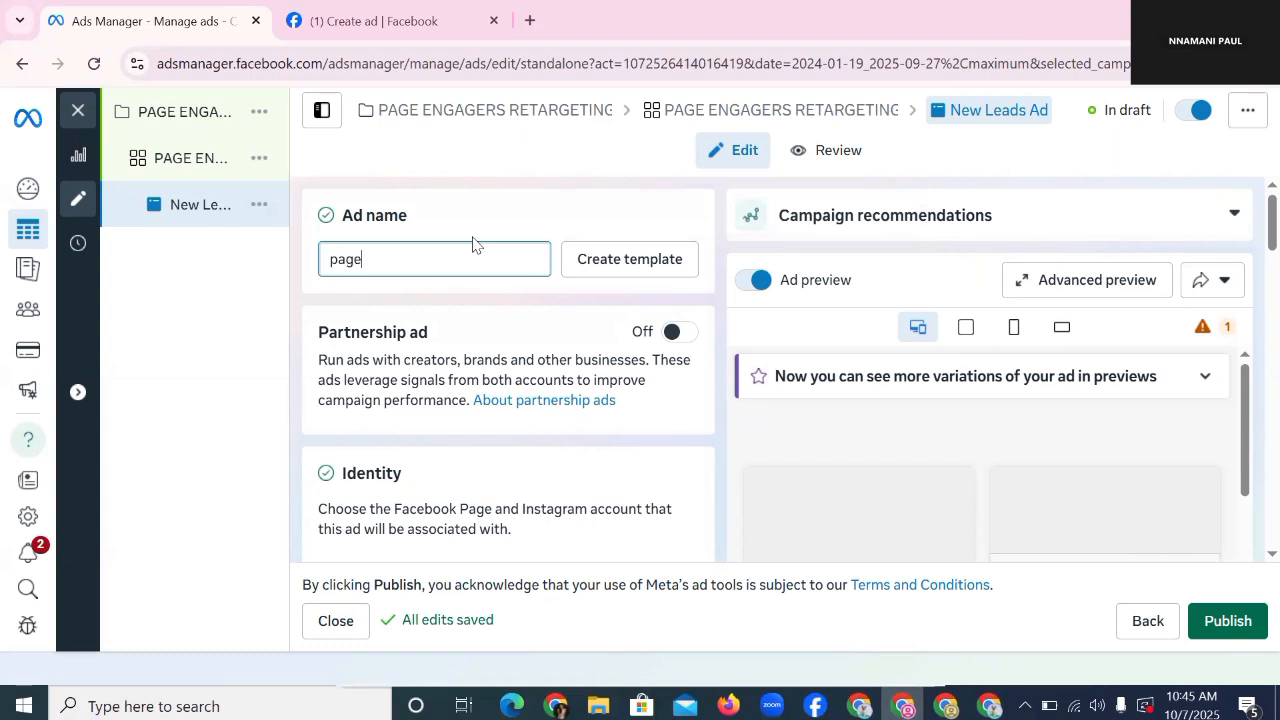
key("BackSpace")
key("BackSpace")
key("BackSpace")
key("BackSpace")
type("PAGE ENGA")
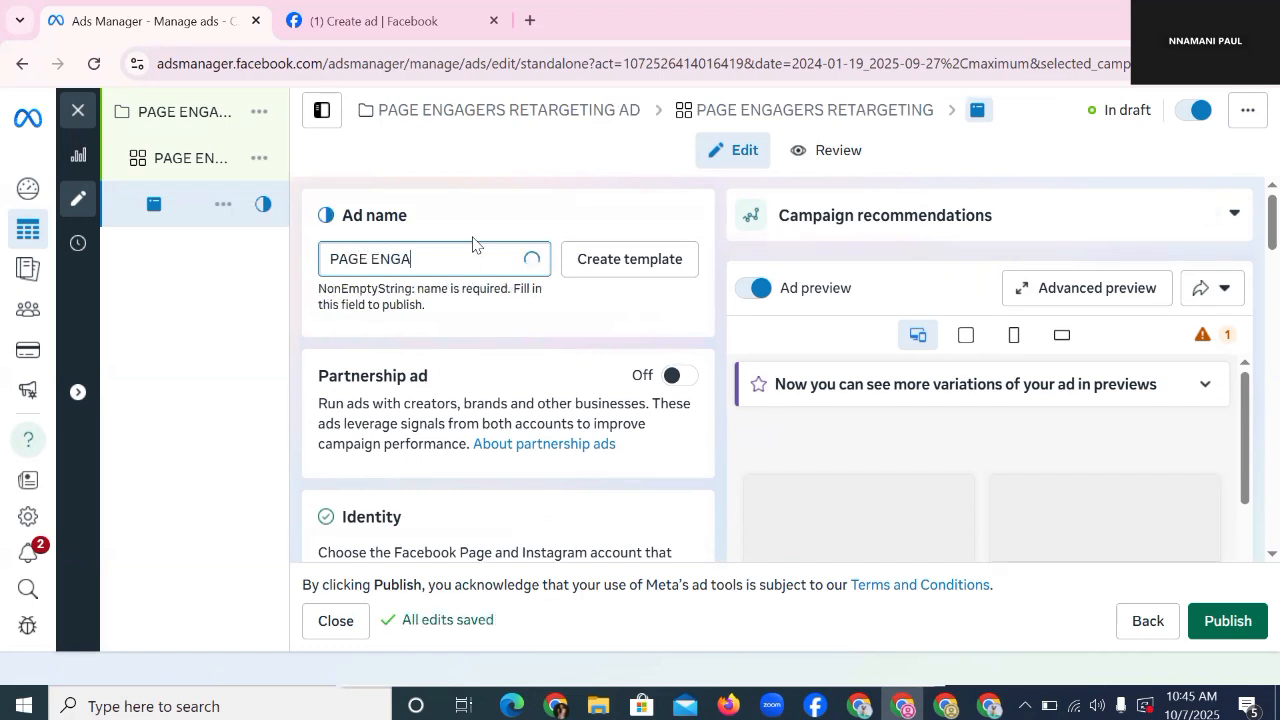
type("GW")
type("ERS")
Step: Scroll past the FREE TRAINING instant form down to the Ad creative section
scroll(573, 300, "down", 2)
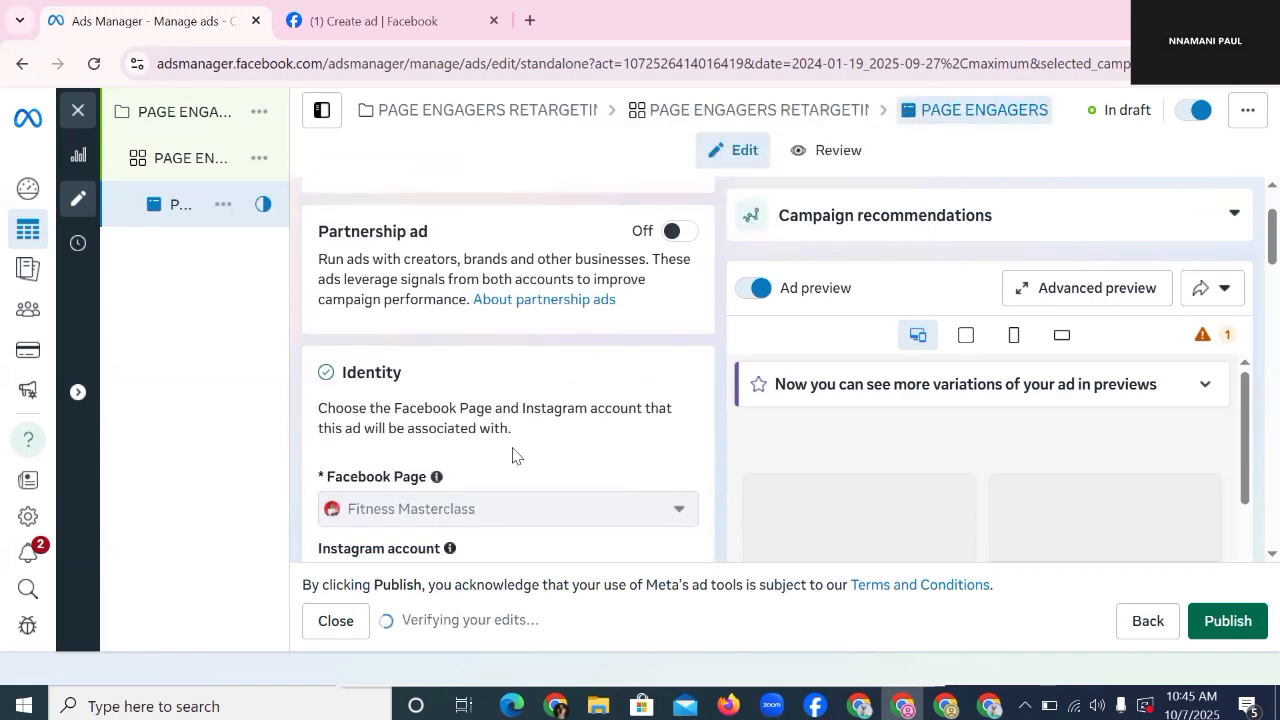
scroll(514, 451, "down", 4)
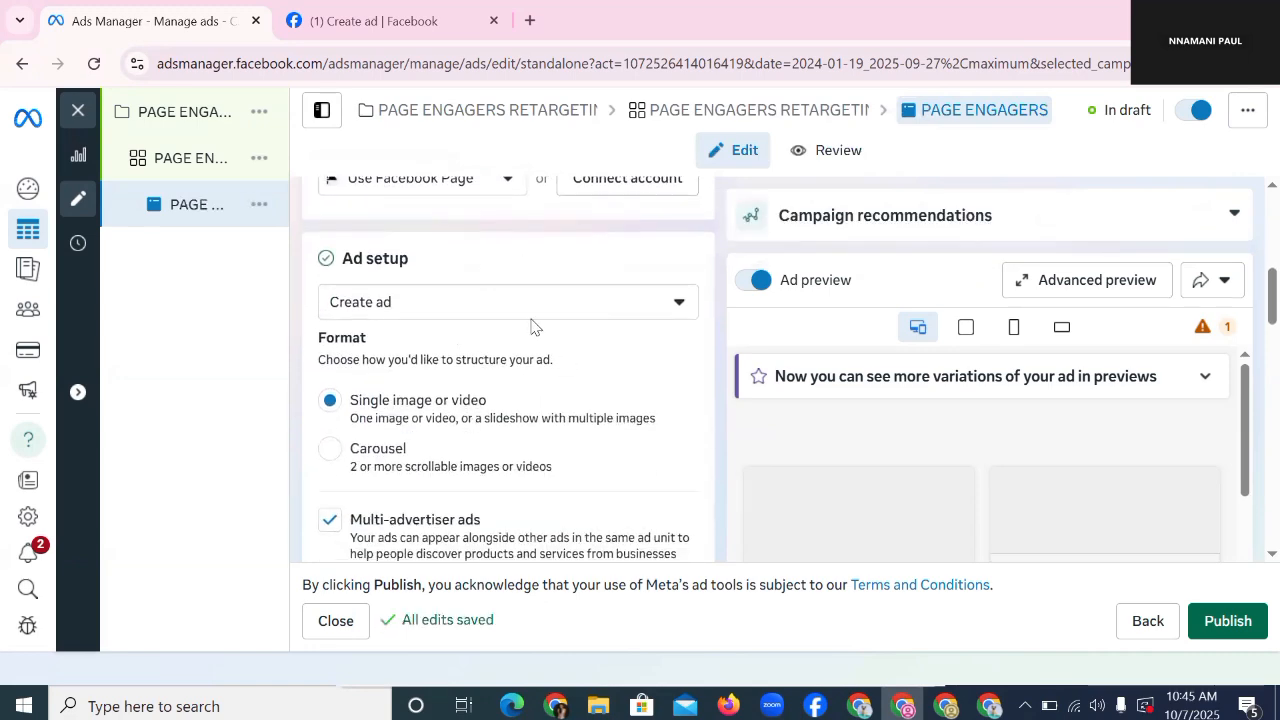
scroll(531, 326, "up", 2)
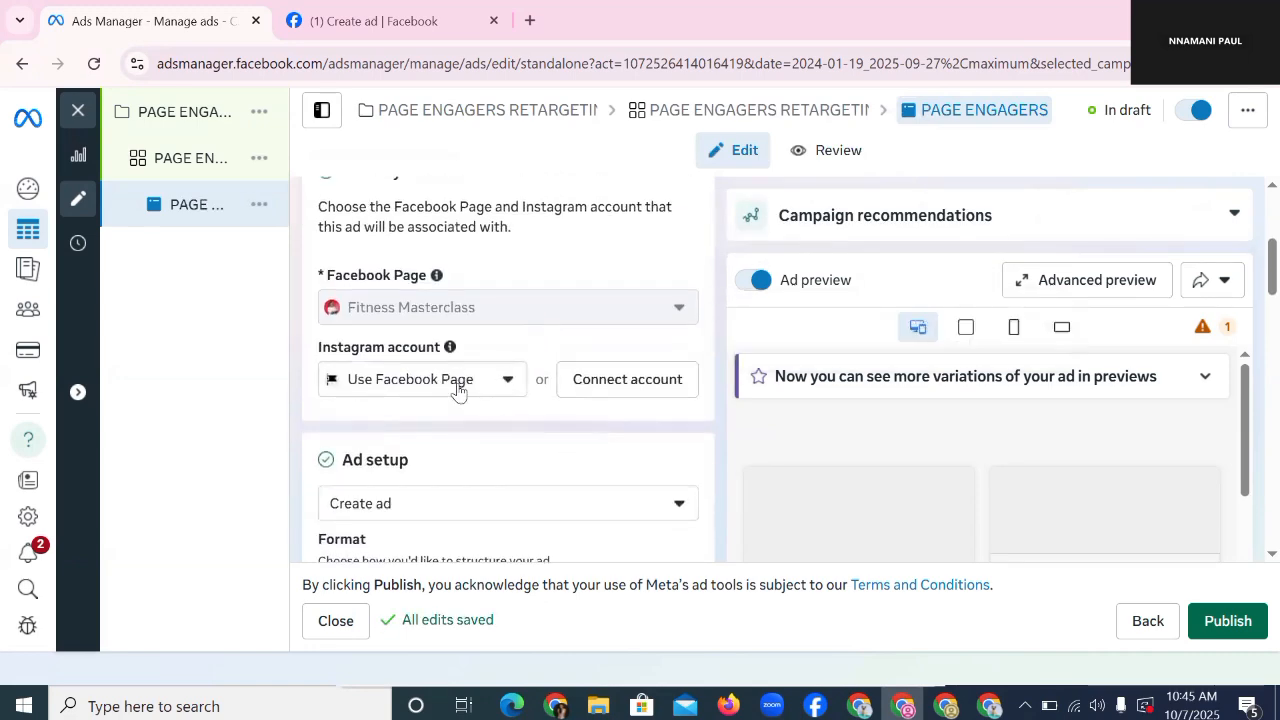
scroll(466, 380, "down", 6)
scroll(451, 351, "down", 1)
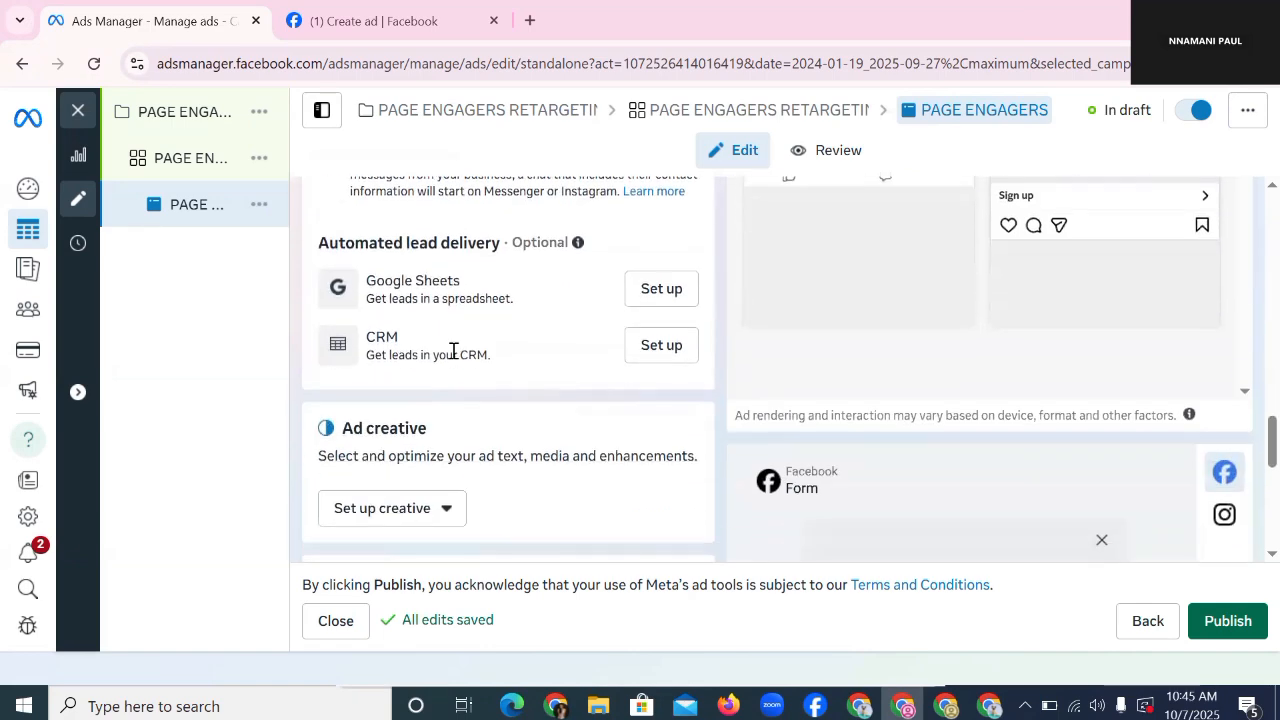
scroll(451, 351, "up", 4)
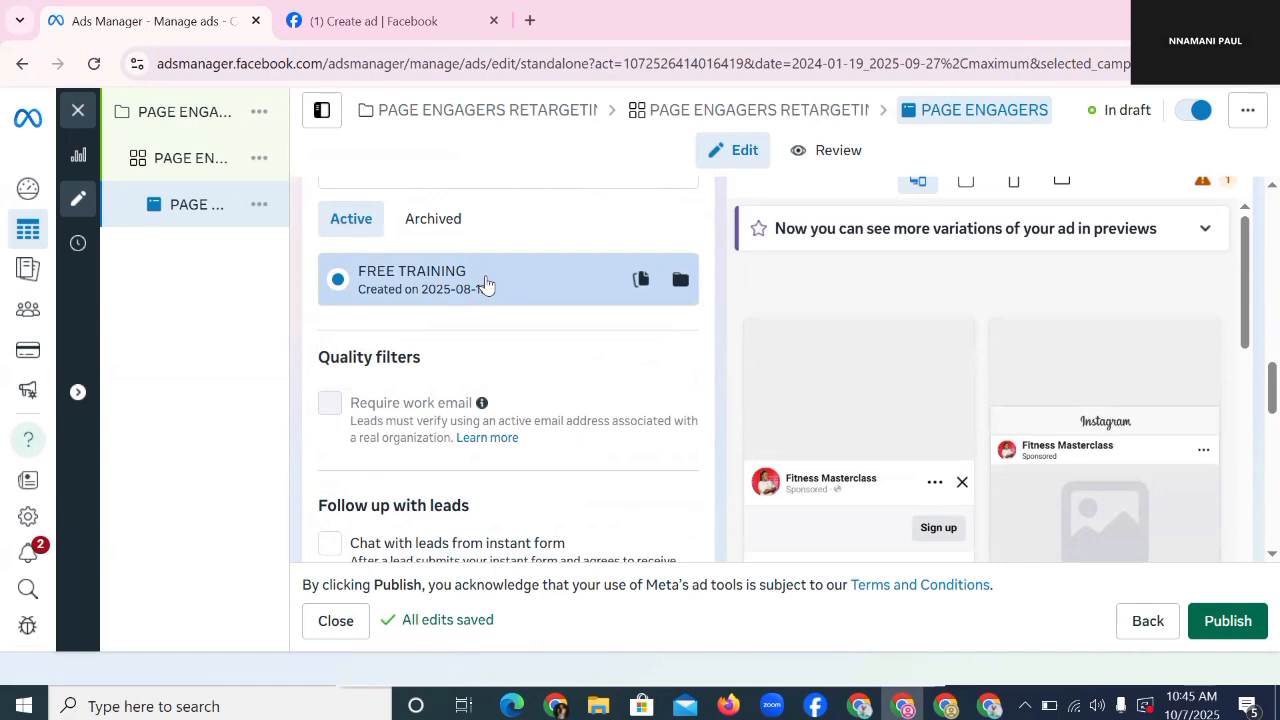
scroll(488, 390, "down", 4)
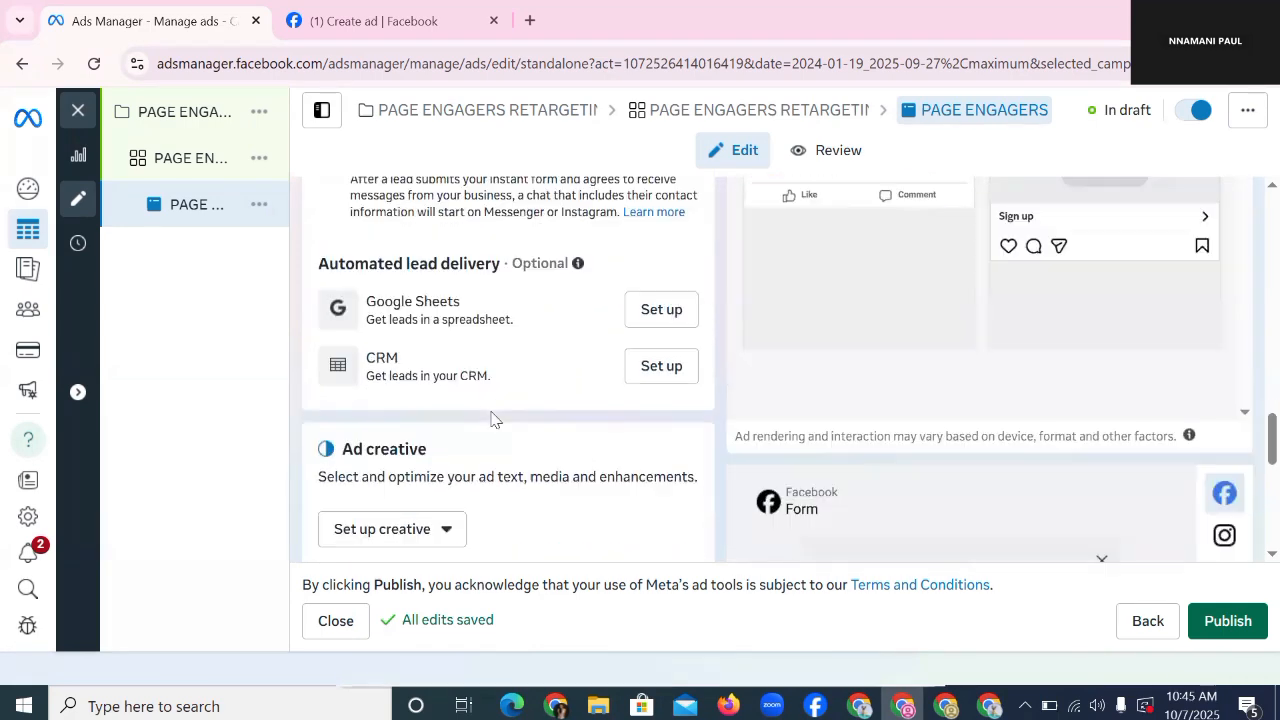
scroll(491, 419, "down", 2)
Step: Make the creative a single-image ad using the 853×853 photo with default crops
left_click(414, 311)
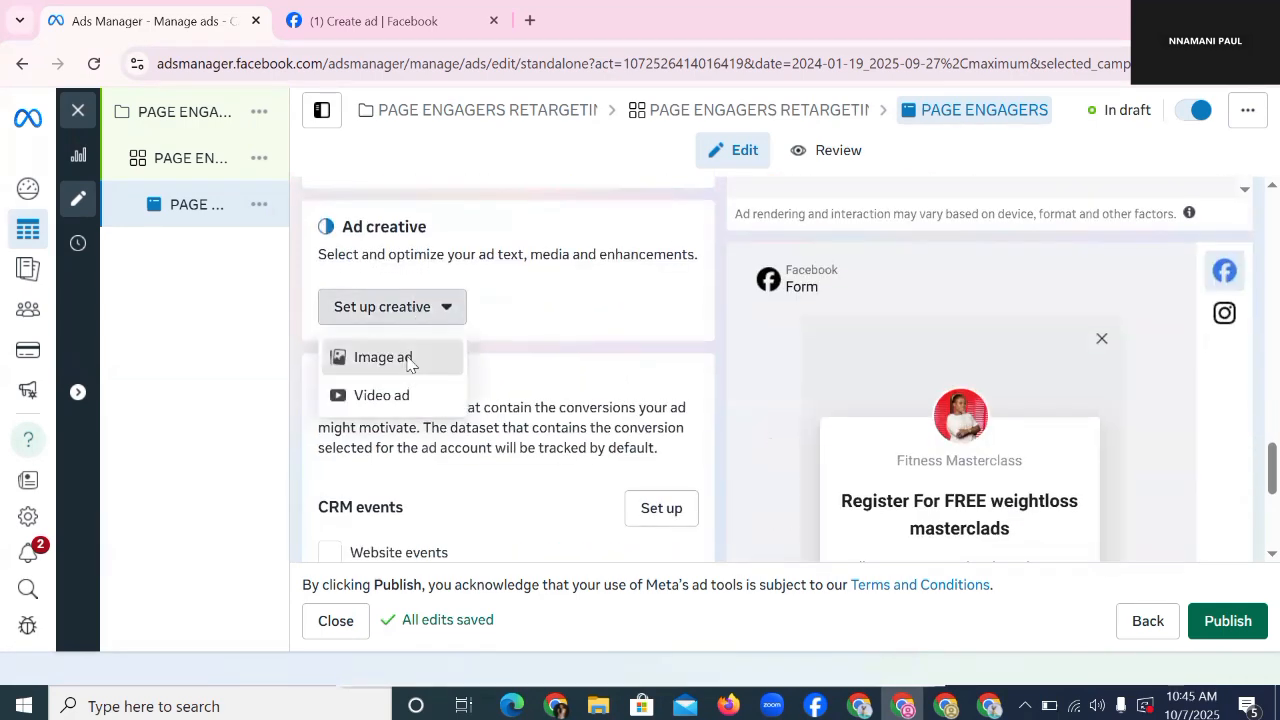
left_click(409, 364)
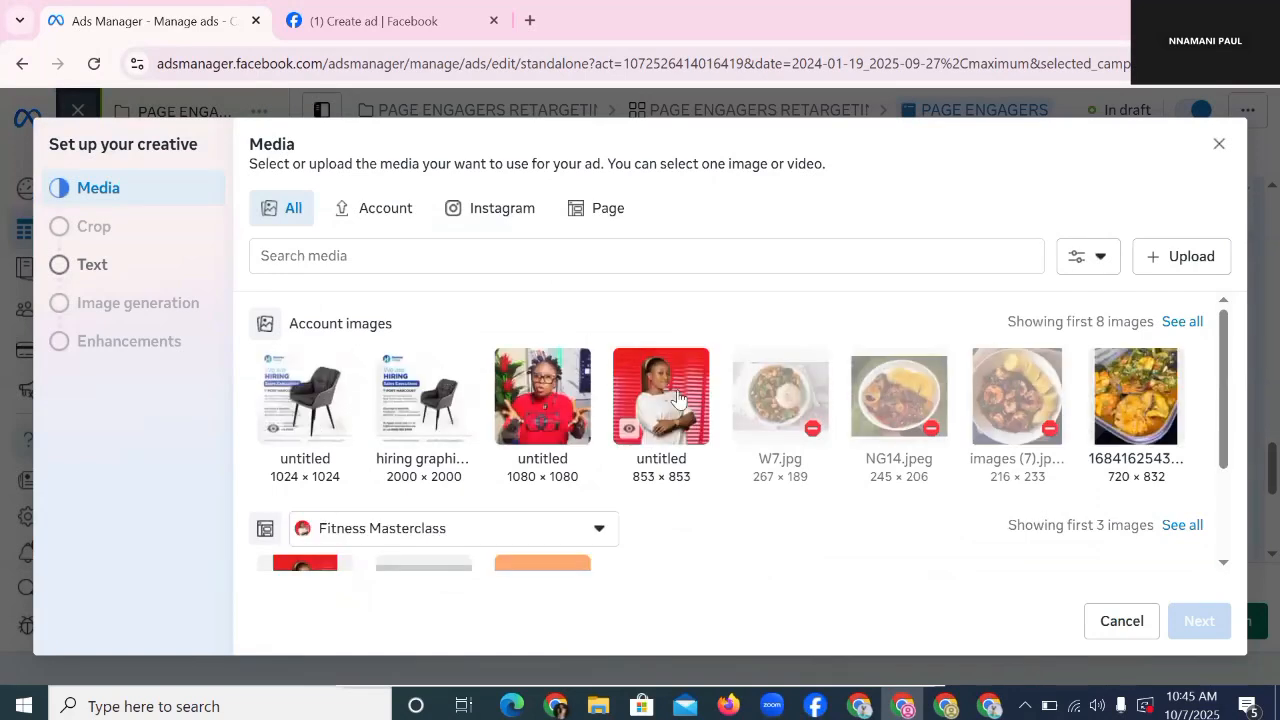
left_click(652, 388)
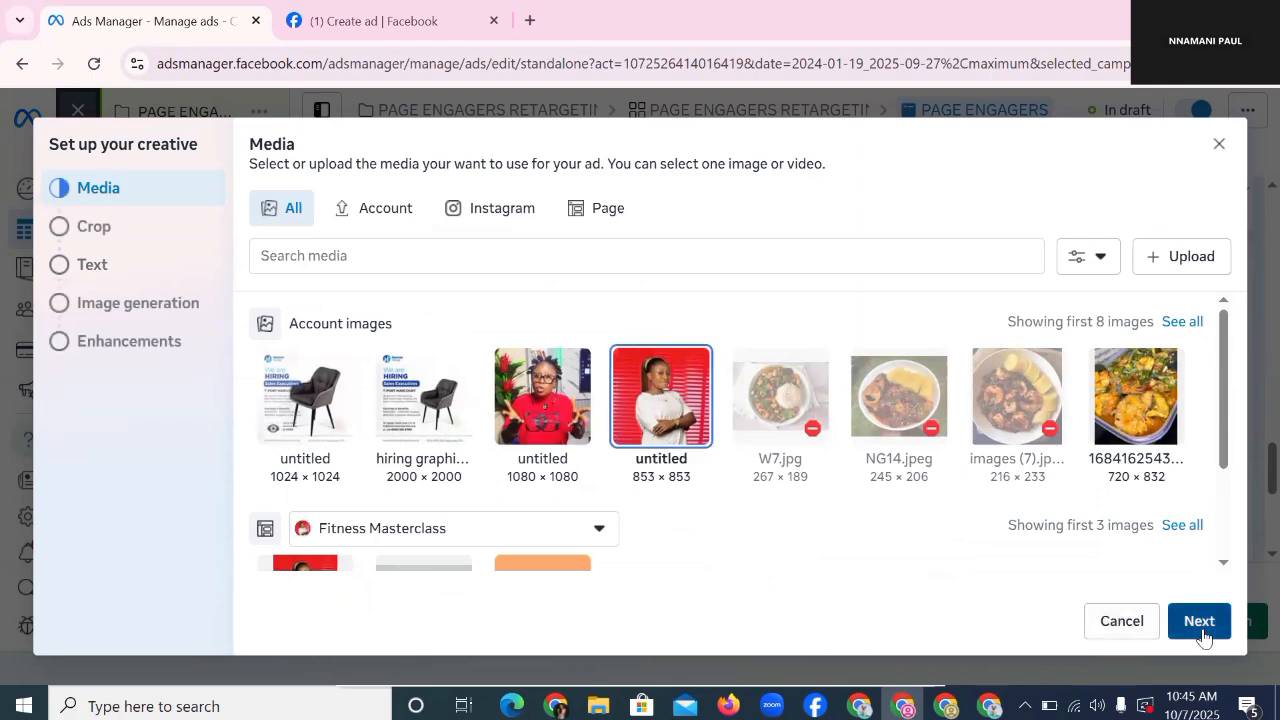
left_click(1200, 625)
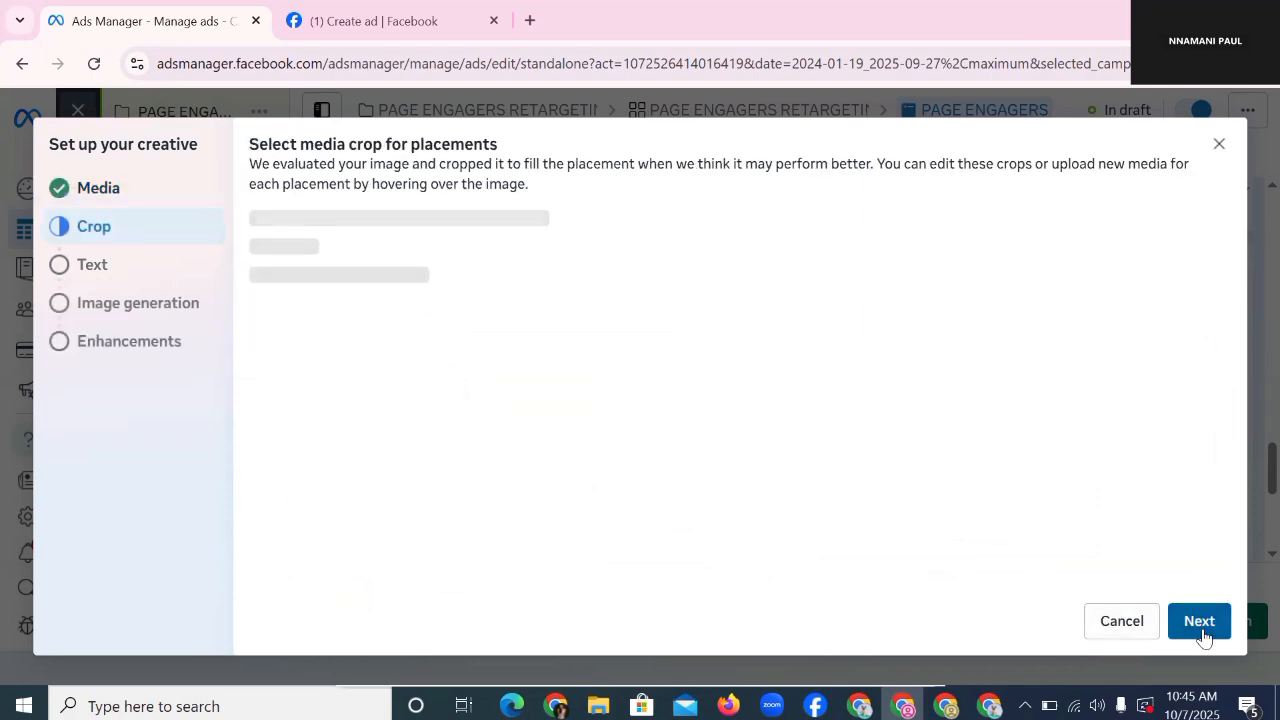
left_click(1203, 632)
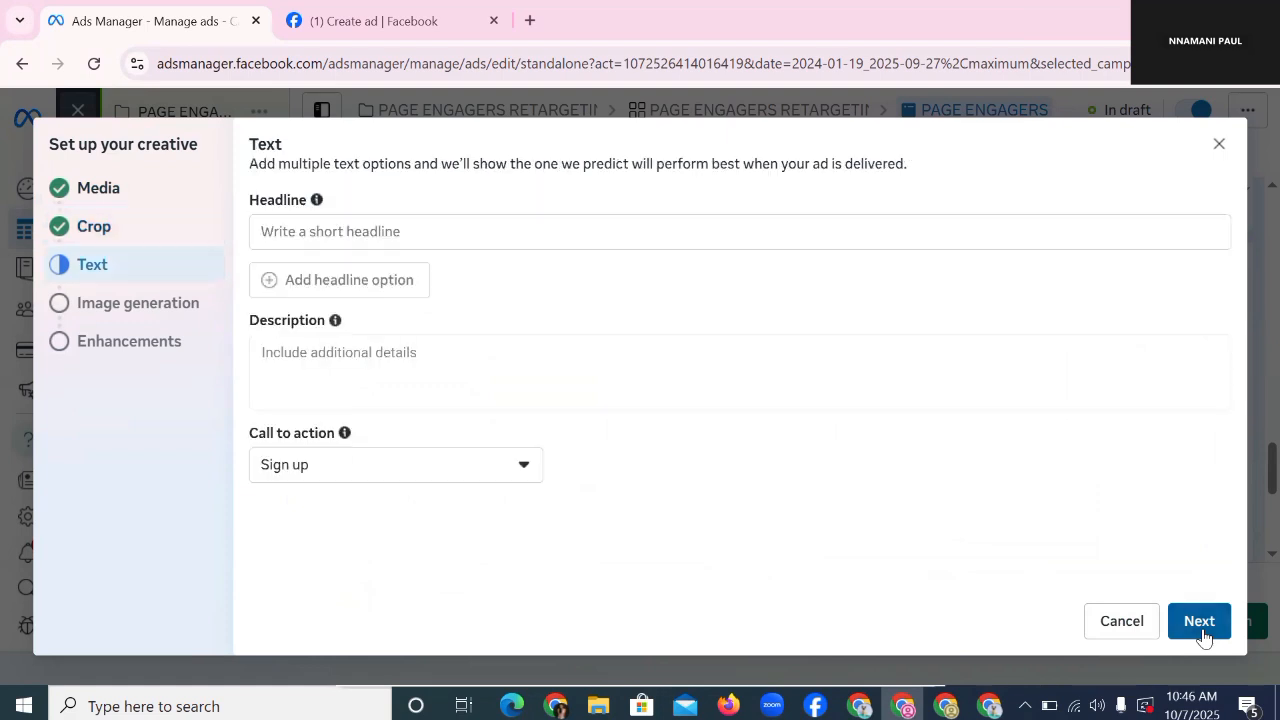
Step: Paste the conference retargeting copy ending 'See you there' as primary text
left_click(469, 233)
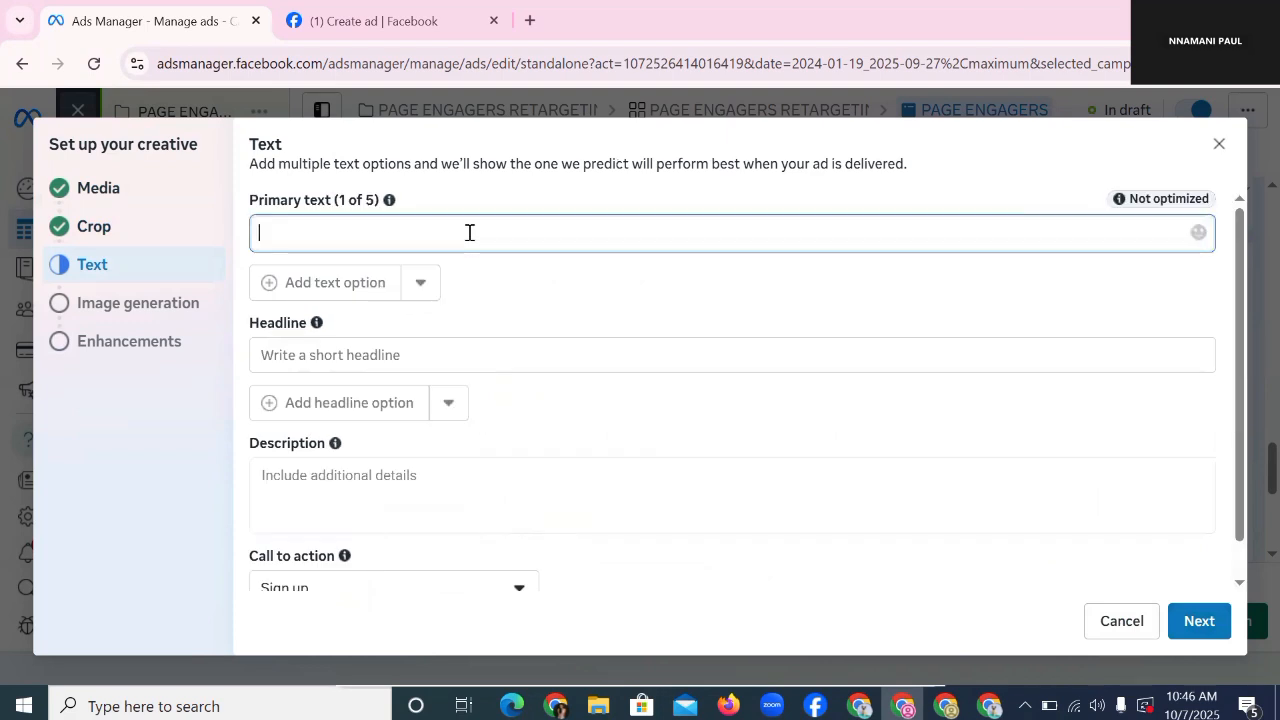
right_click(469, 234)
left_click(533, 431)
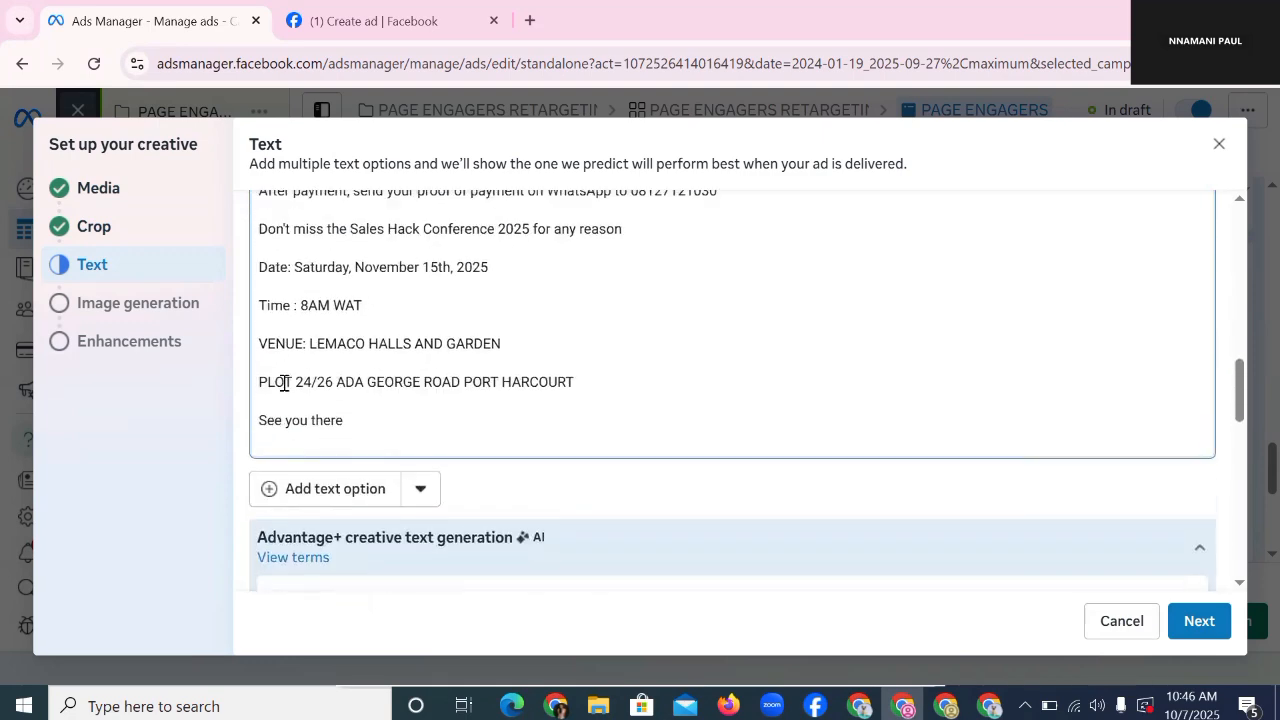
Step: In Google Docs, copy the heading 'Say GOODBYE To Low Sales Problem'
scroll(309, 383, "down", 3)
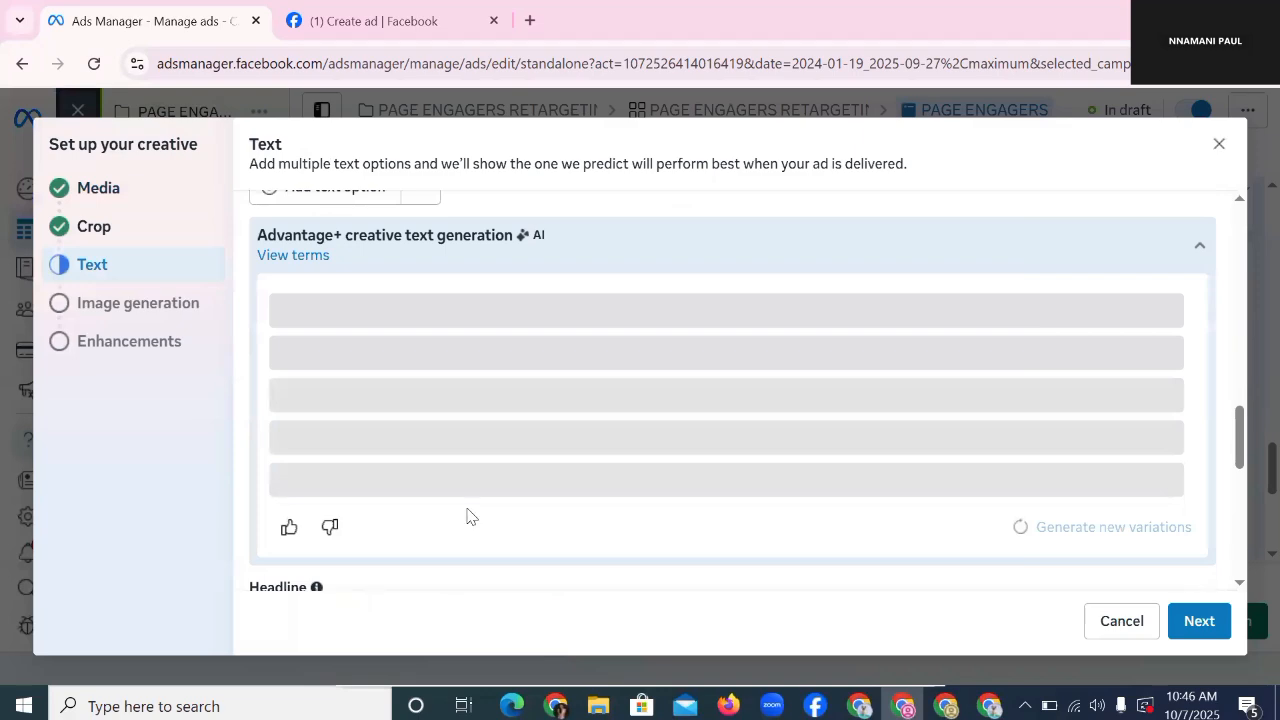
right_click(516, 336)
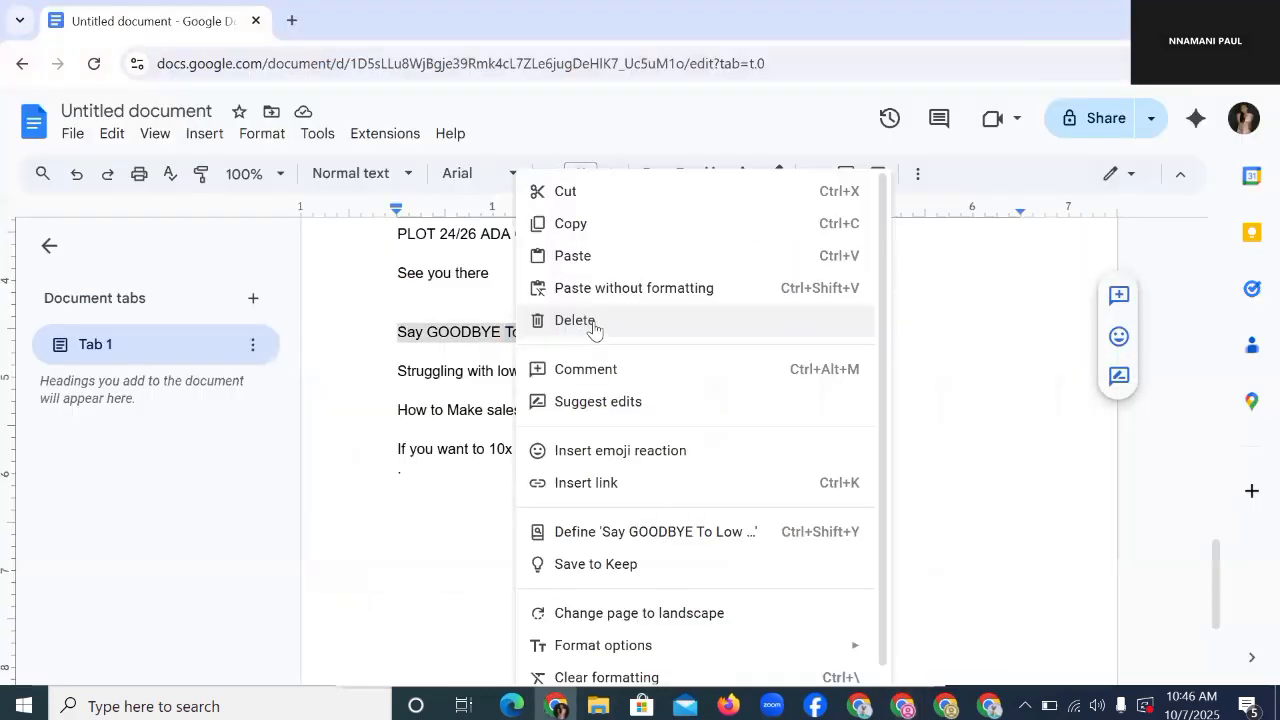
left_click(614, 226)
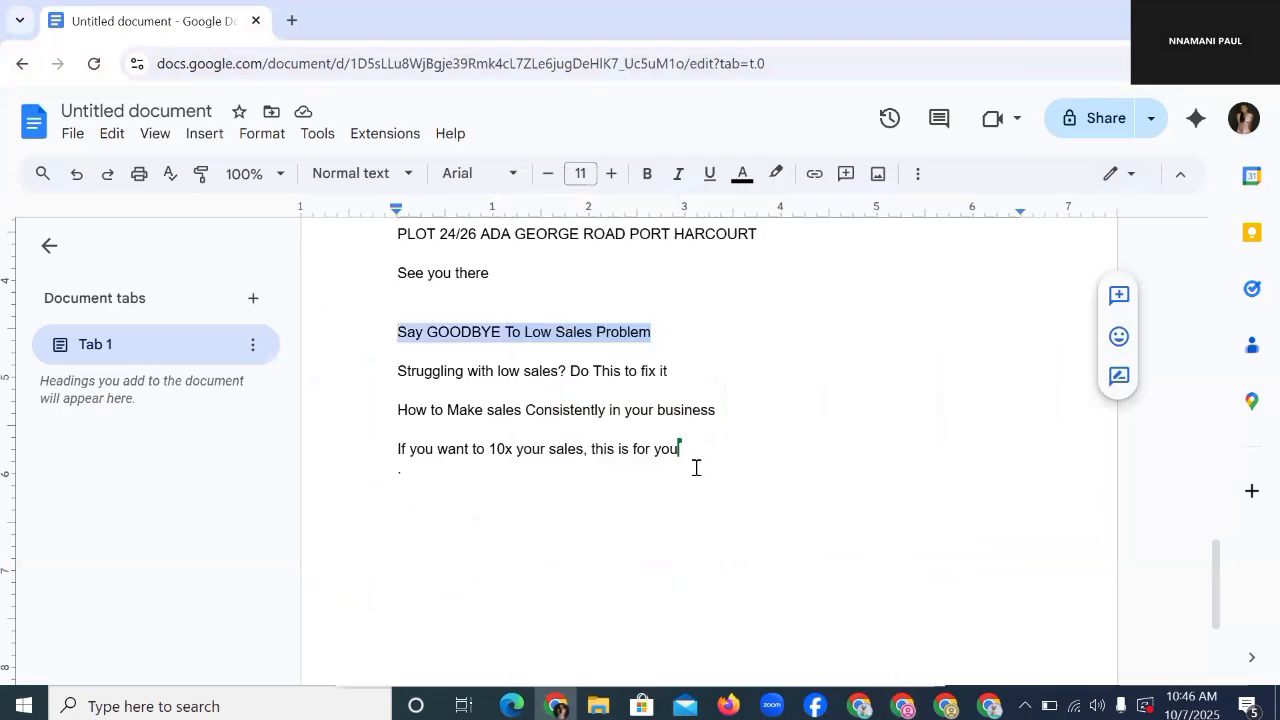
left_click(860, 706)
Step: Paste 'Say GOODBYE To Low Sales Problem' as the headline, leaving AI suggestions unapplied
left_click(905, 704)
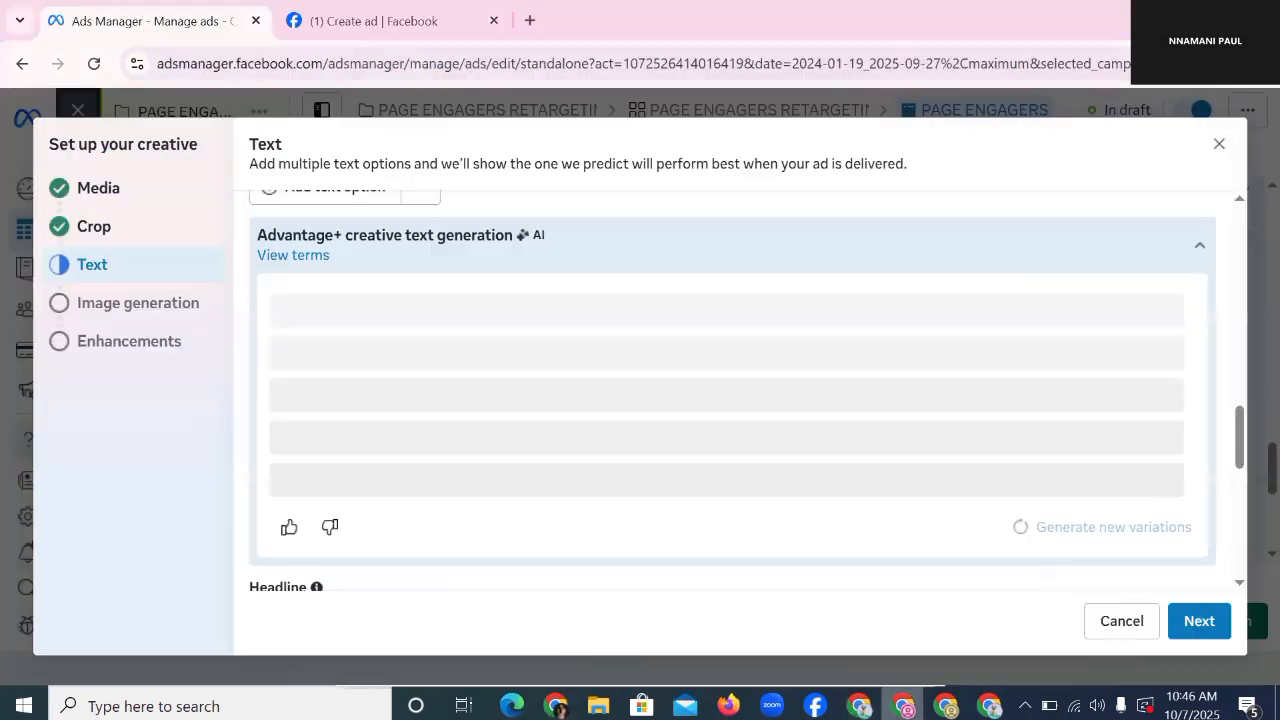
scroll(344, 220, "down", 5)
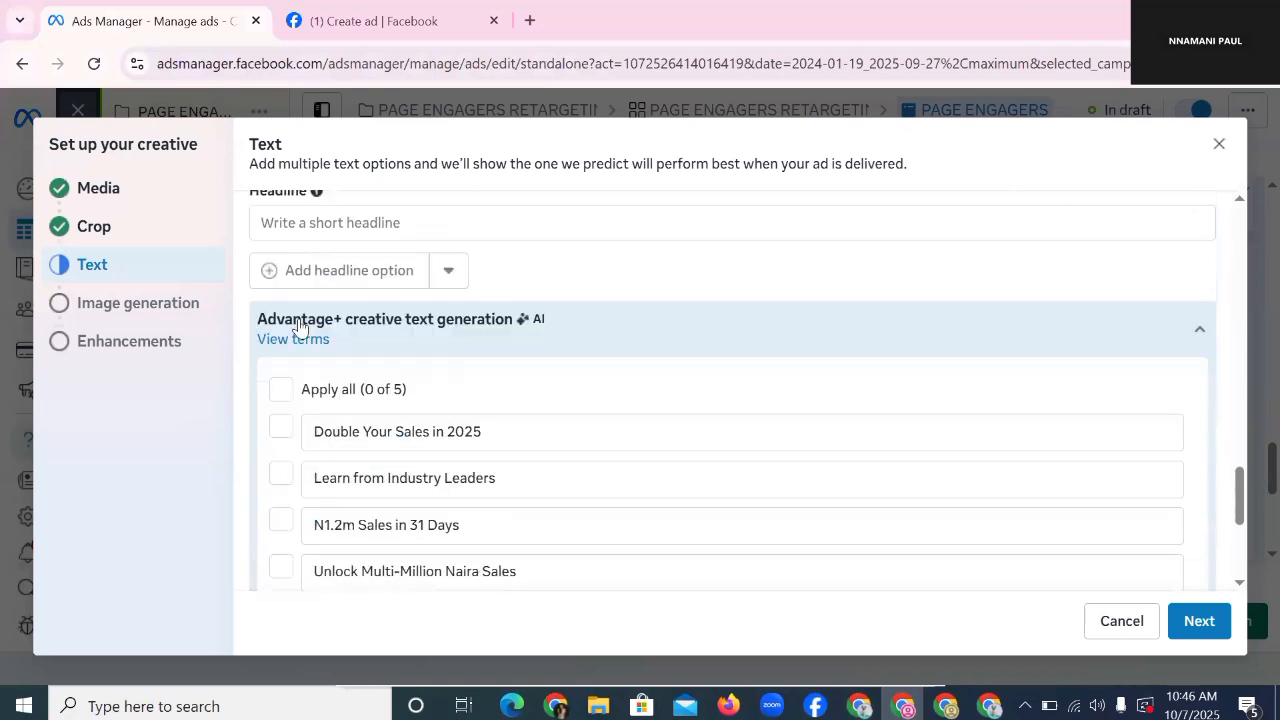
right_click(346, 221)
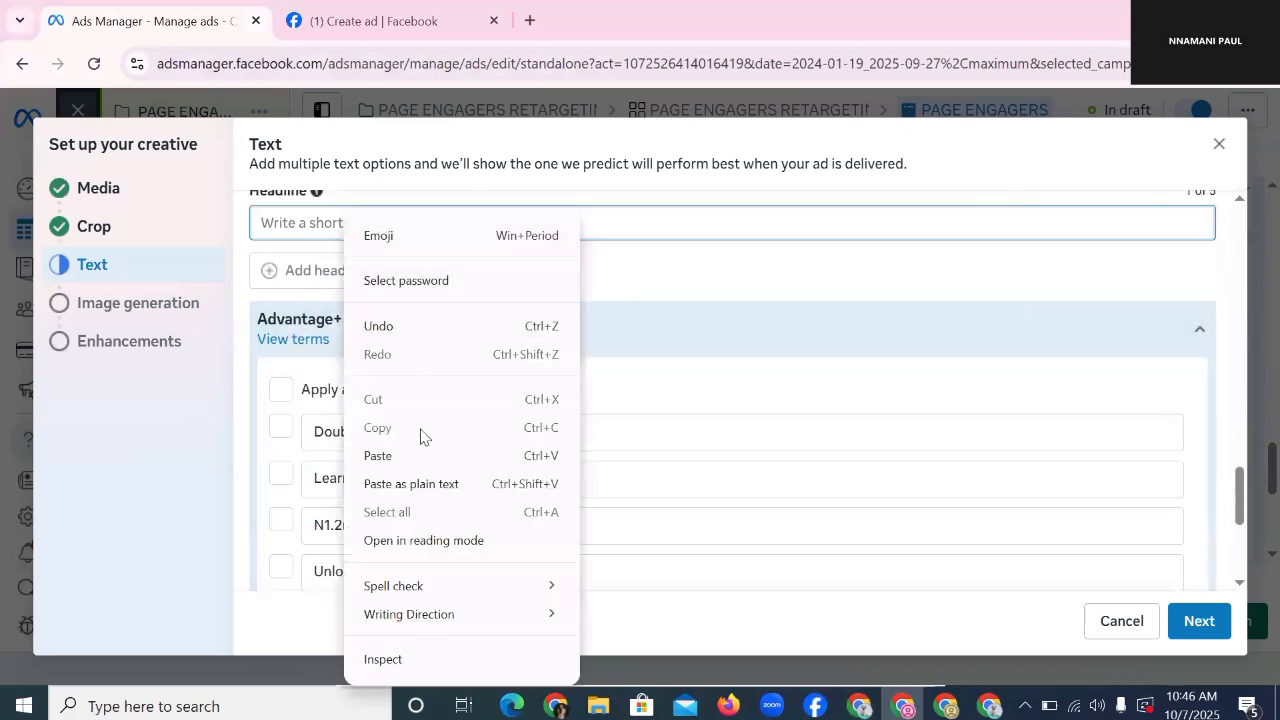
left_click(408, 457)
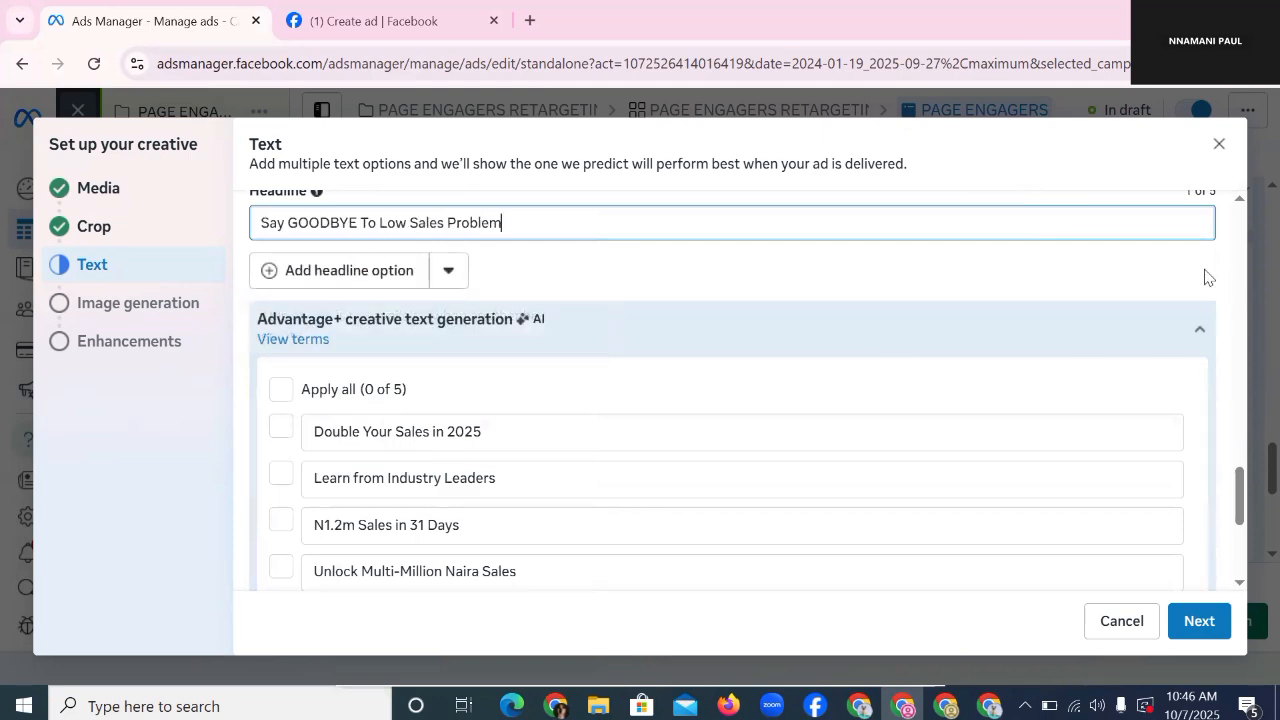
scroll(1210, 300, "down", 3)
scroll(553, 343, "up", 4)
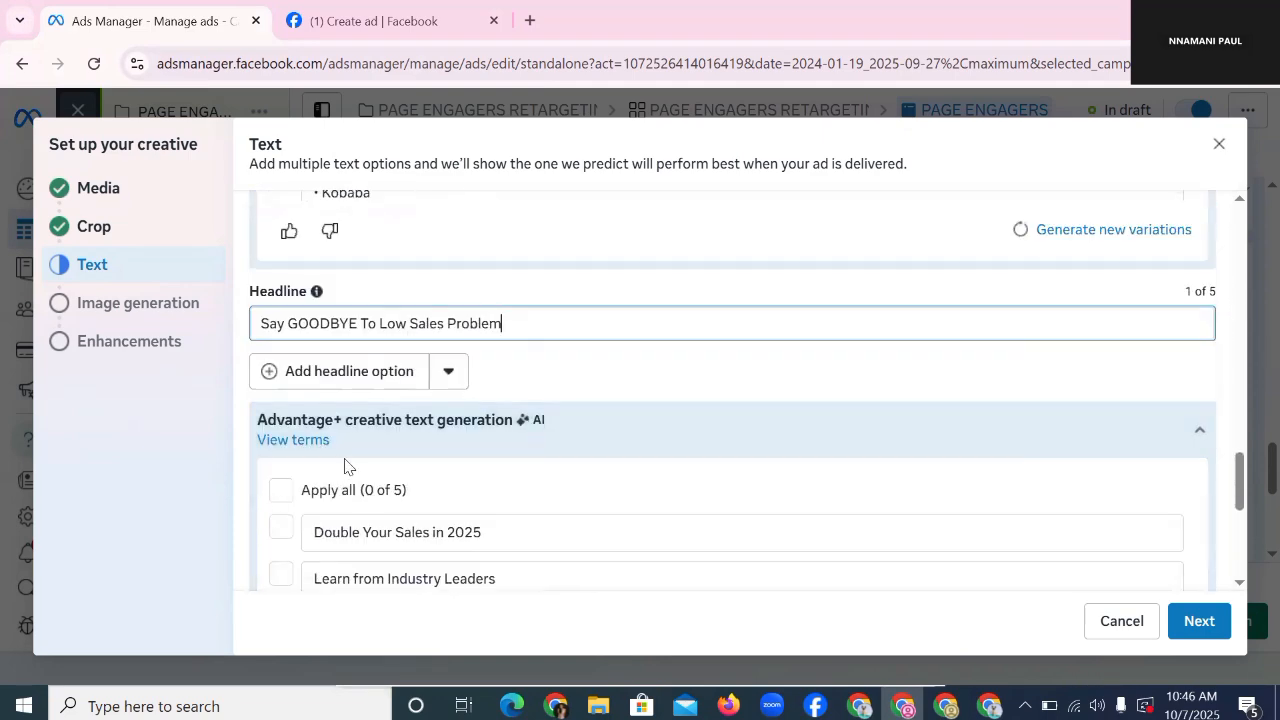
scroll(346, 463, "down", 3)
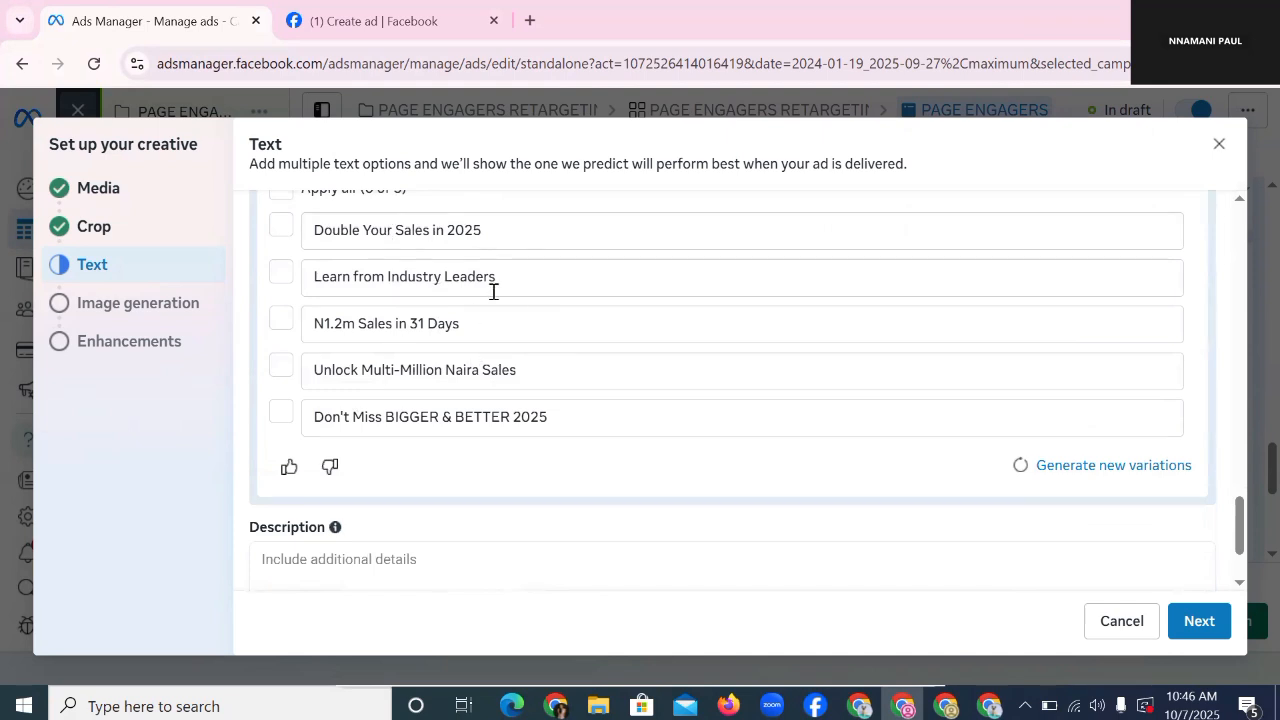
scroll(491, 289, "up", 2)
scroll(457, 397, "down", 1)
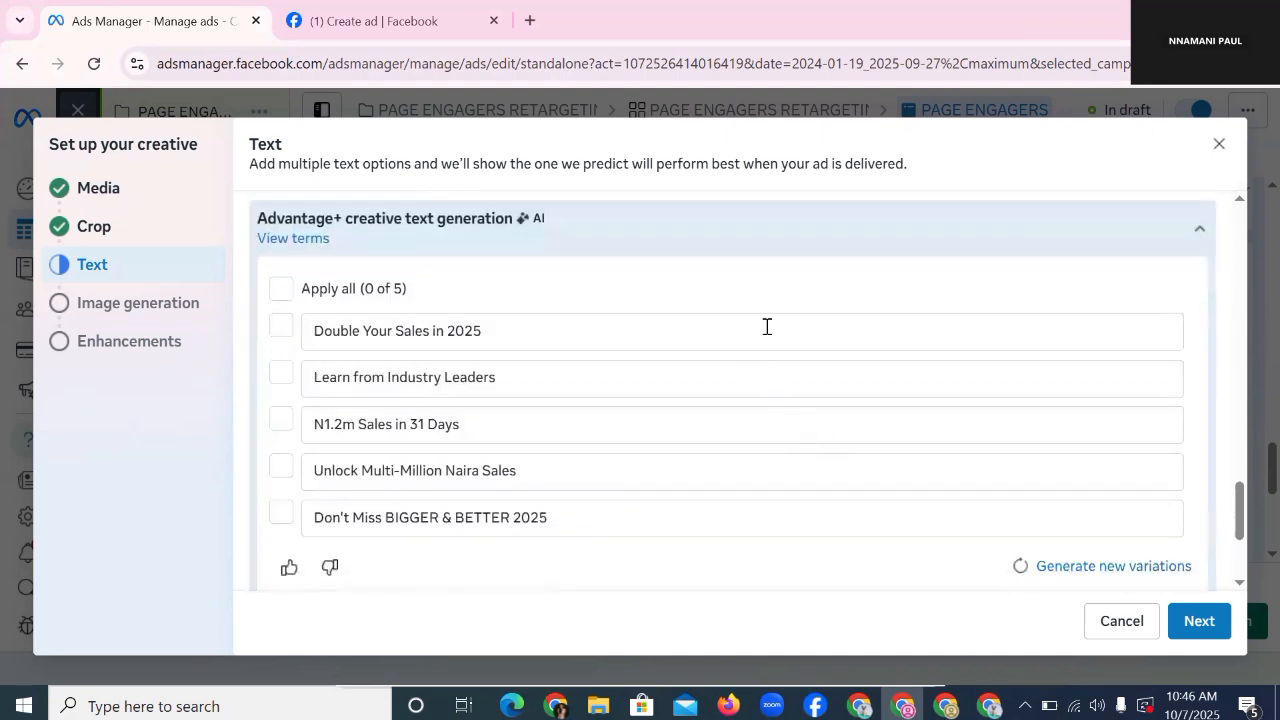
left_click(484, 330)
scroll(697, 380, "down", 2)
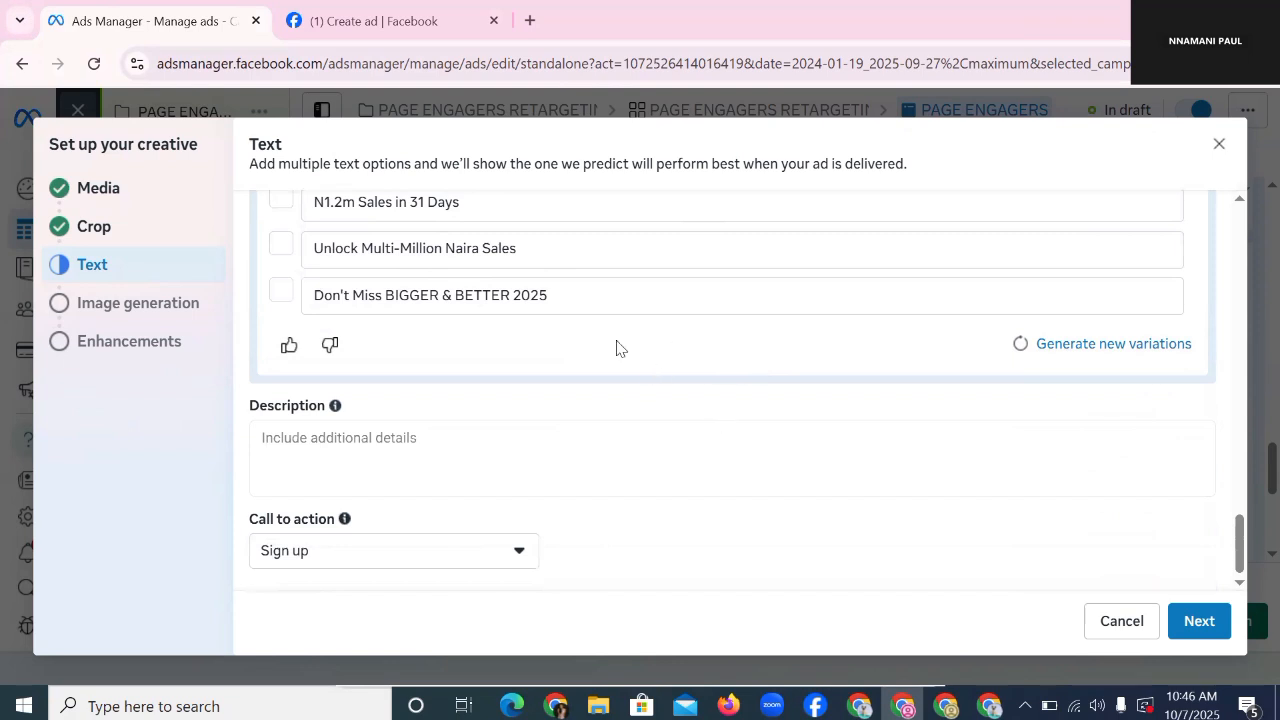
Step: Change the call to action to Learn more and skip AI image generation
left_click(383, 555)
left_click(357, 510)
left_click(355, 560)
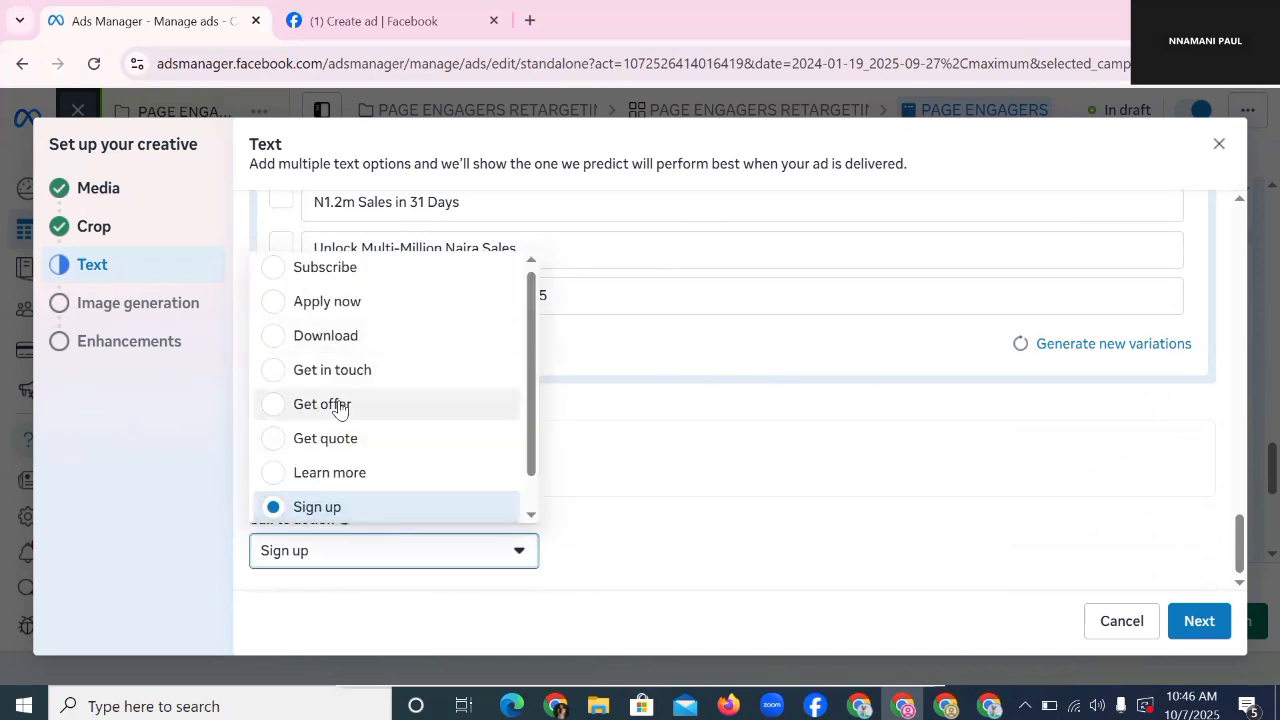
left_click(337, 471)
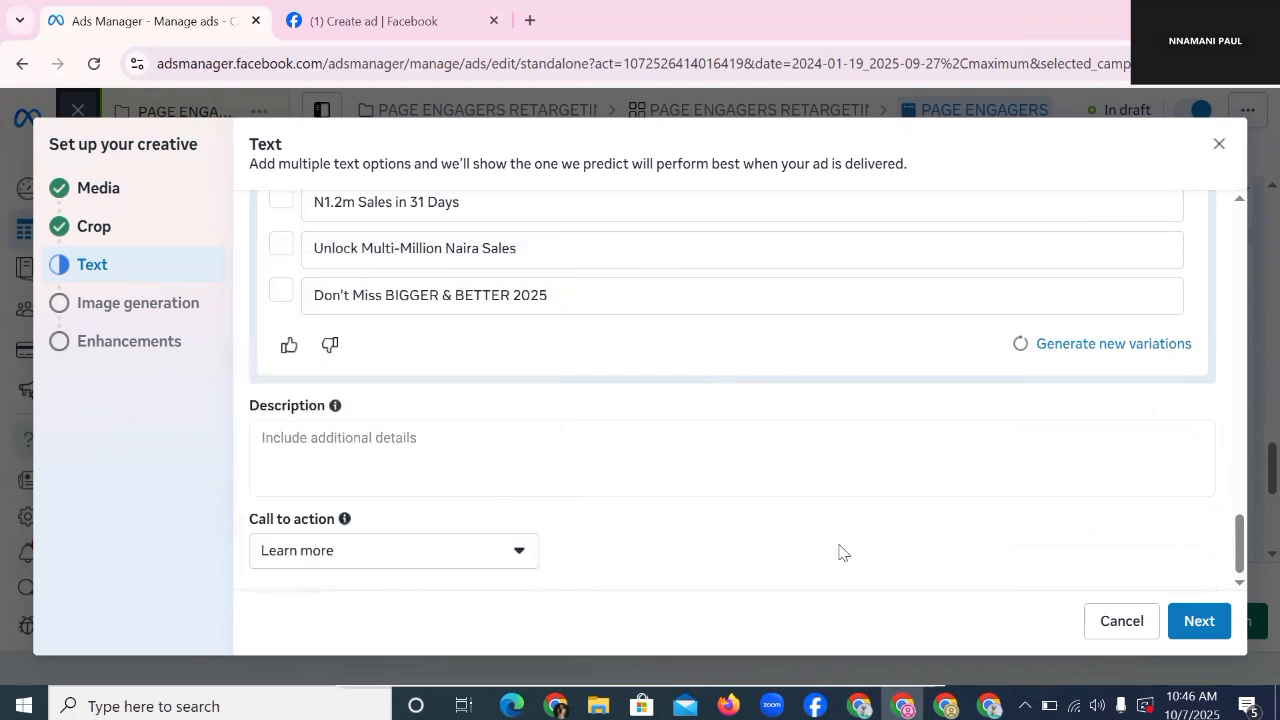
left_click(1203, 620)
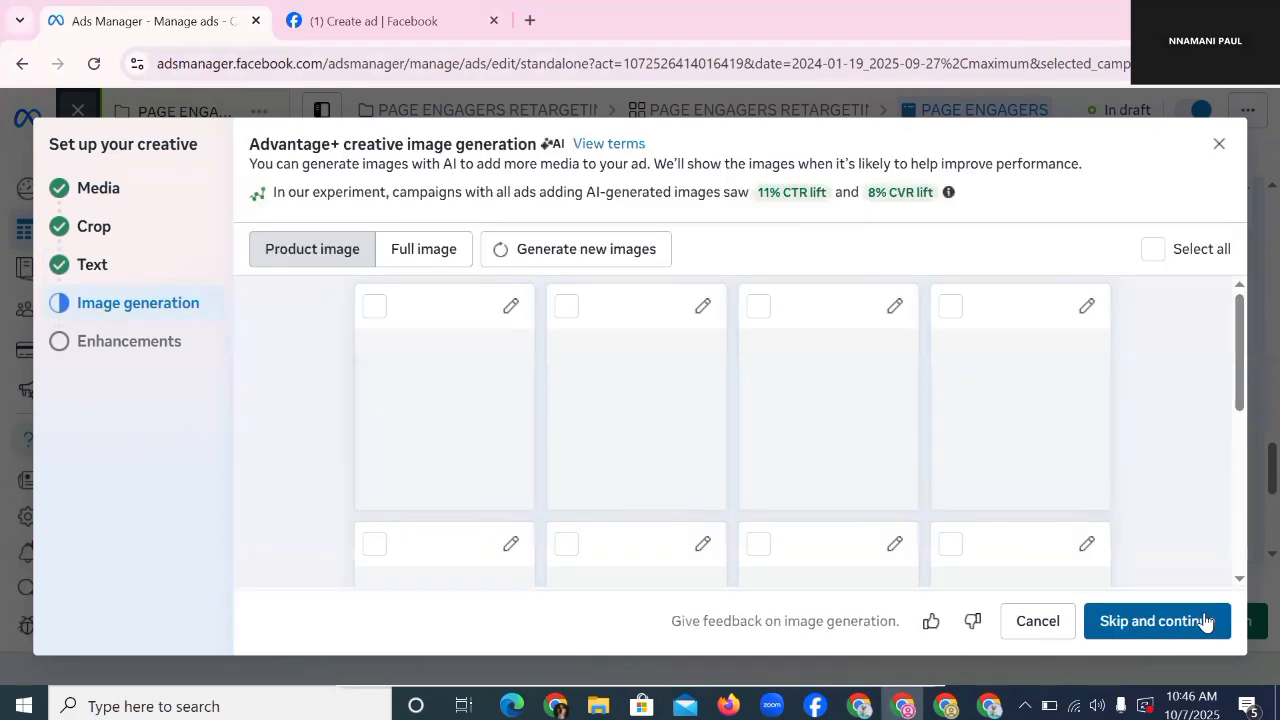
left_click(1205, 622)
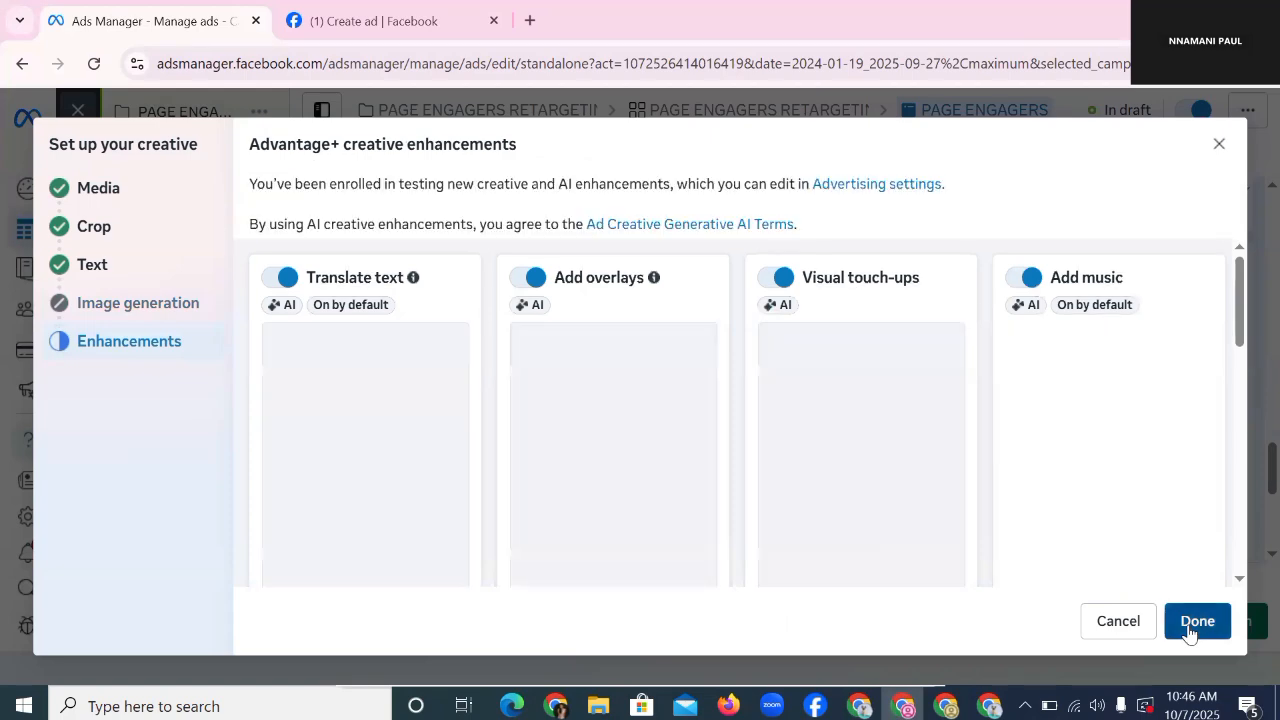
Step: Keep the default enhancements, review the ad preview, and publish PAGE ENGAGERS
left_click(1197, 621)
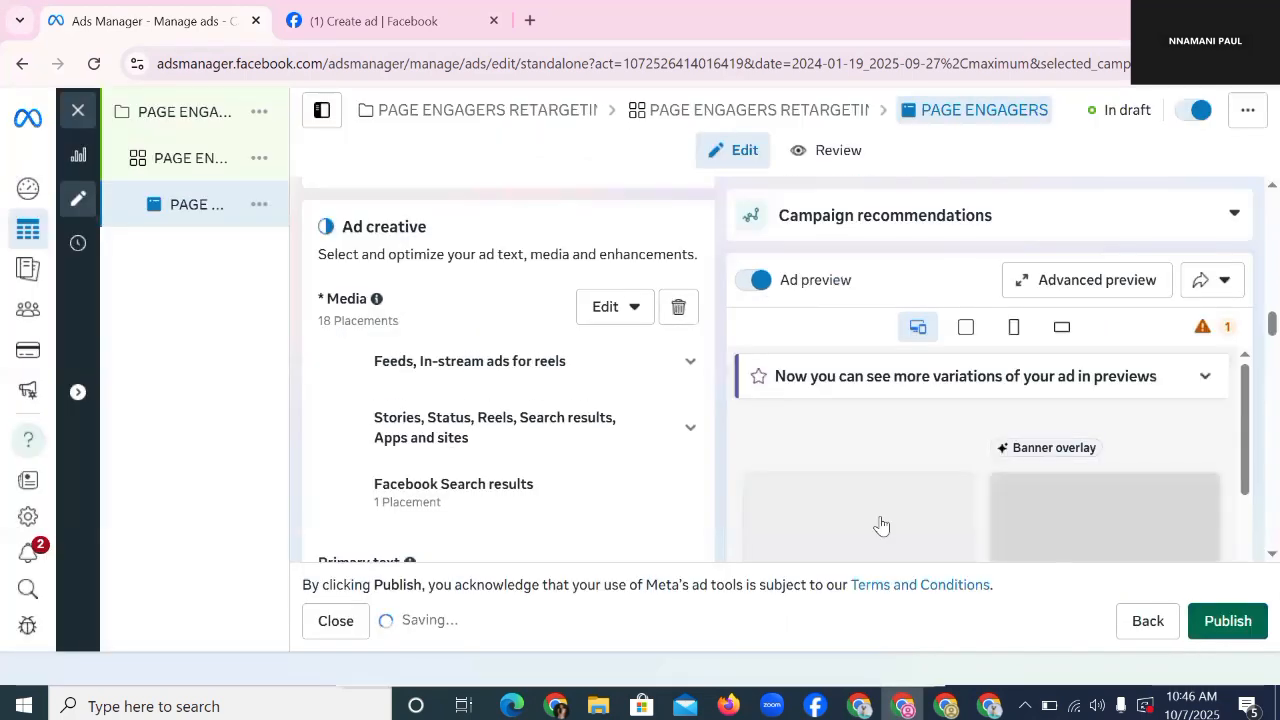
scroll(453, 349, "down", 4)
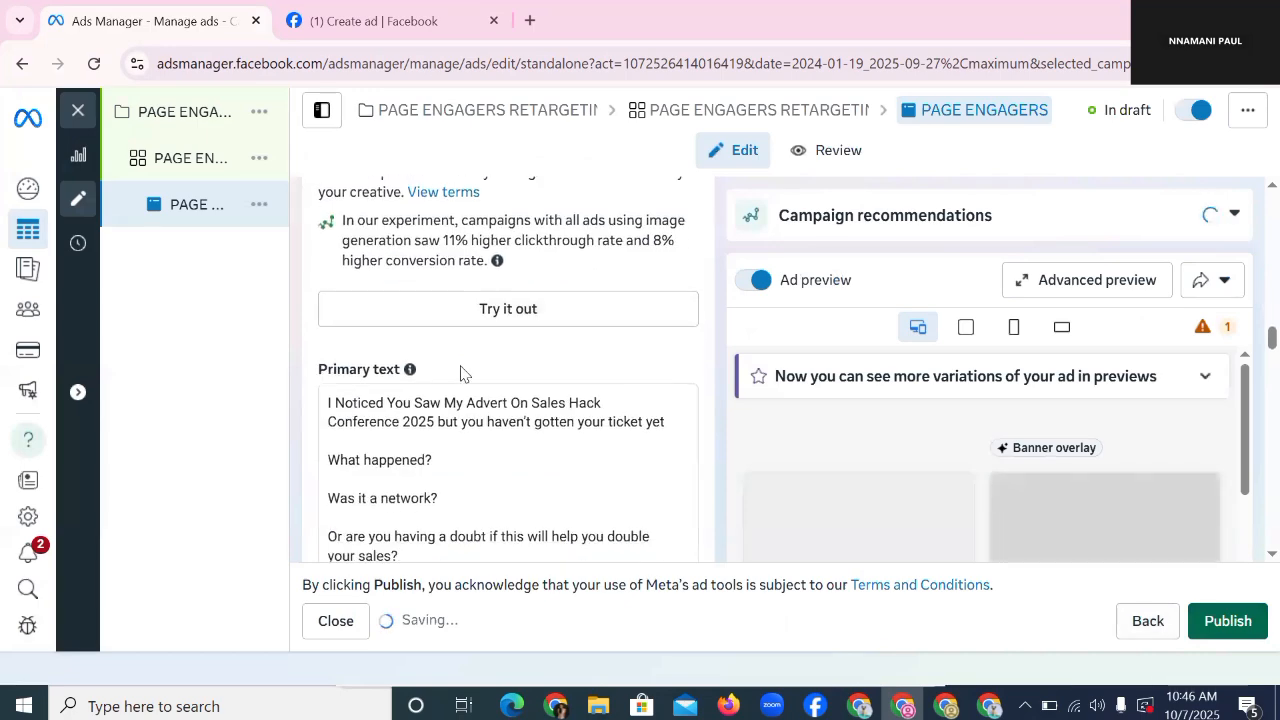
scroll(460, 371, "up", 10)
scroll(460, 366, "up", 3)
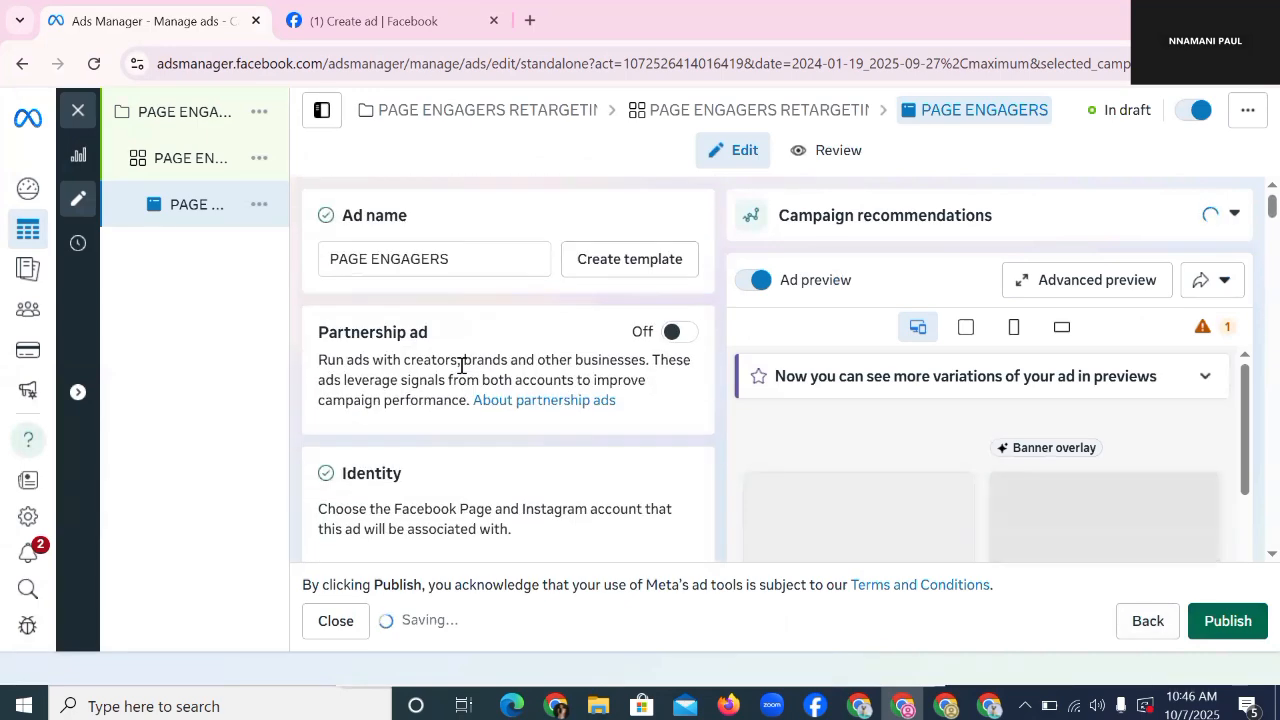
scroll(370, 315, "down", 2)
scroll(375, 335, "down", 10)
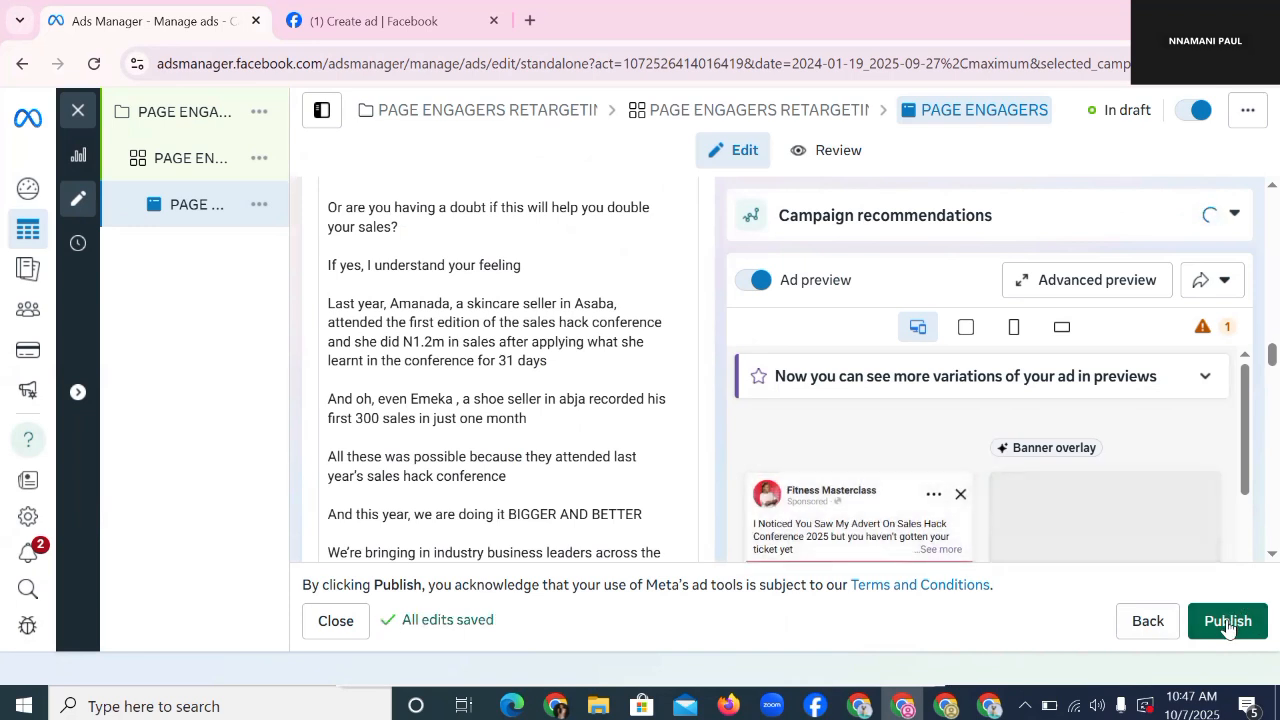
scroll(845, 463, "down", 2)
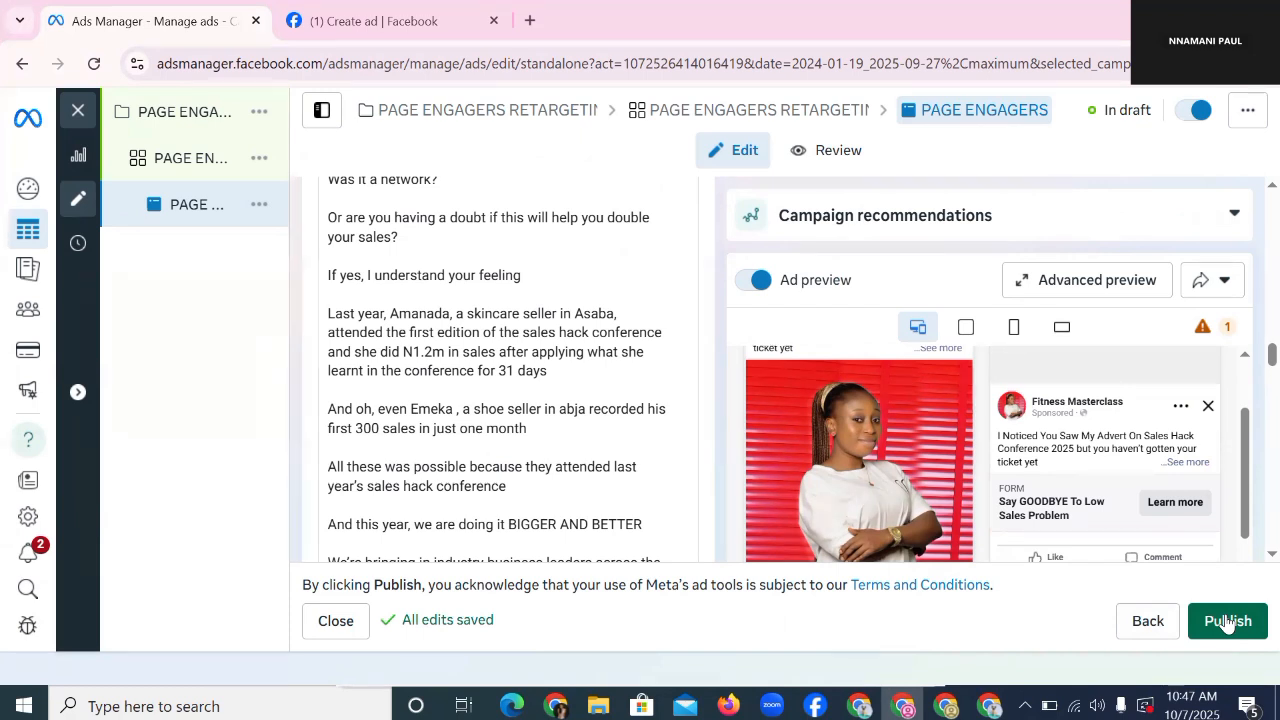
left_click(1227, 623)
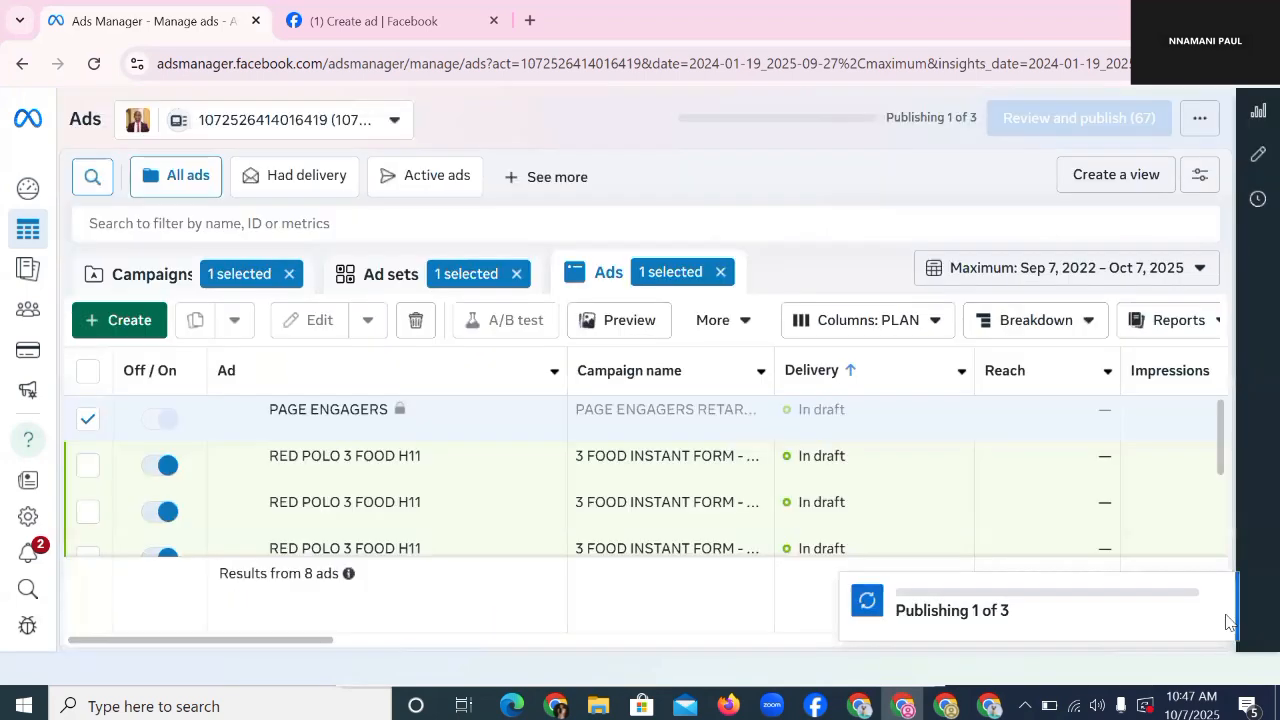